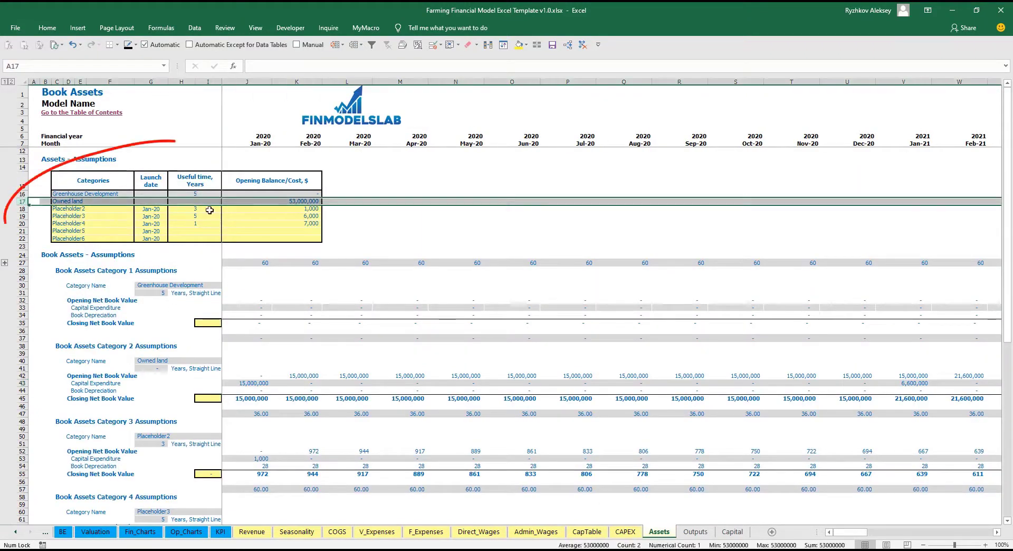
- Inspect the Owned land capital expenditure formulas for Jan-20 and Jan-21 on the Assets sheet, and open the DashBoard sheet
{"action": "left_click", "coordinate": [255, 383]}
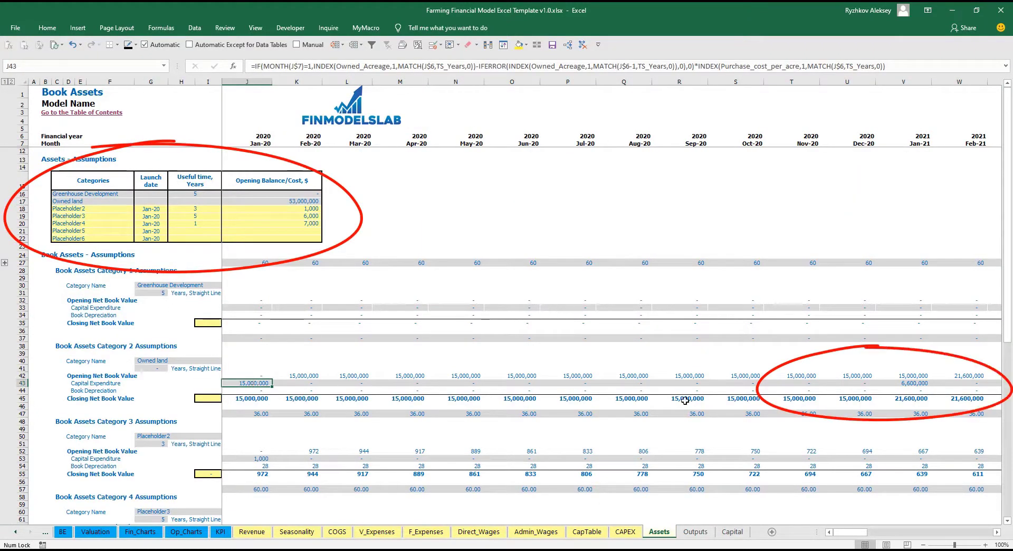
{"action": "left_click", "coordinate": [917, 384]}
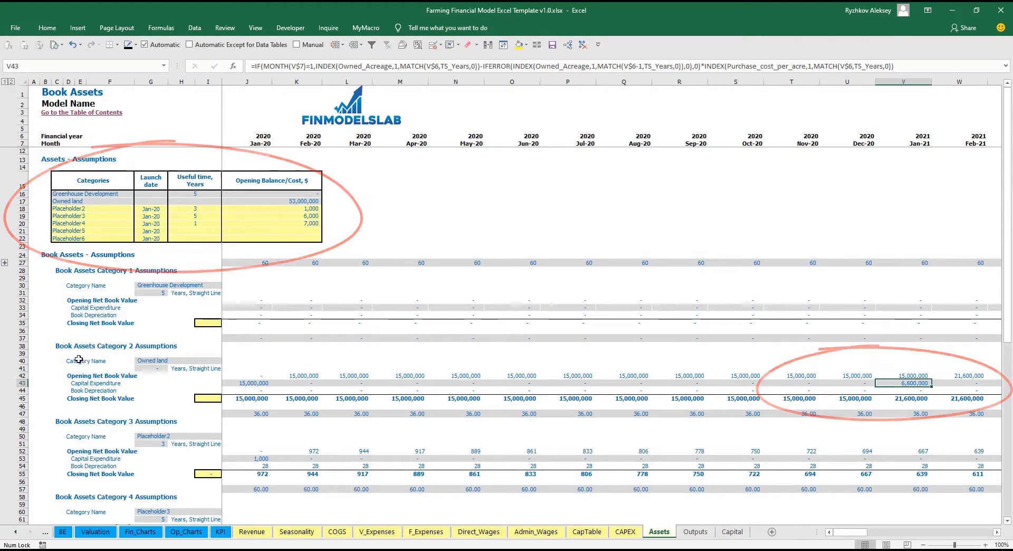
{"action": "left_click", "coordinate": [15, 533], "text": "ctrl"}
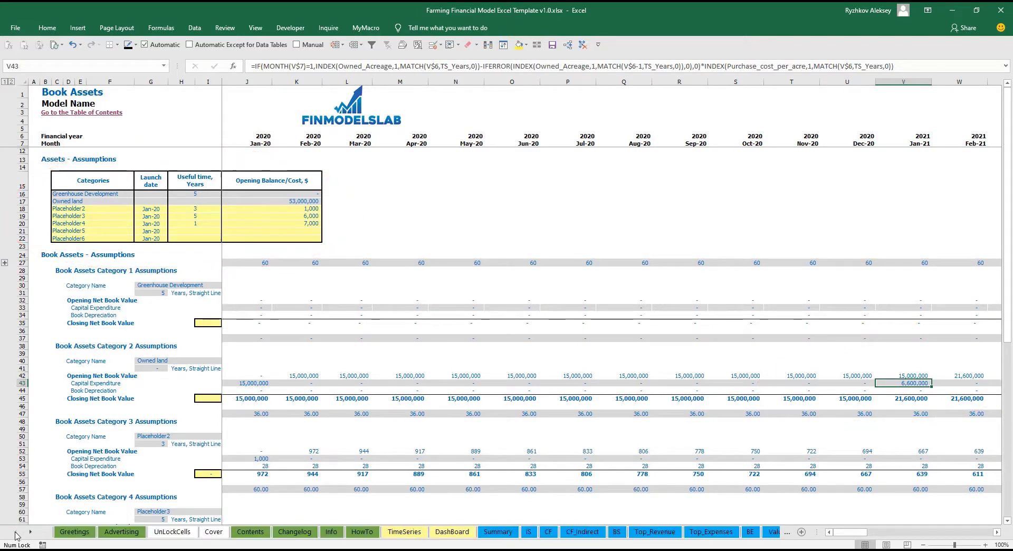
{"action": "left_click", "coordinate": [450, 532]}
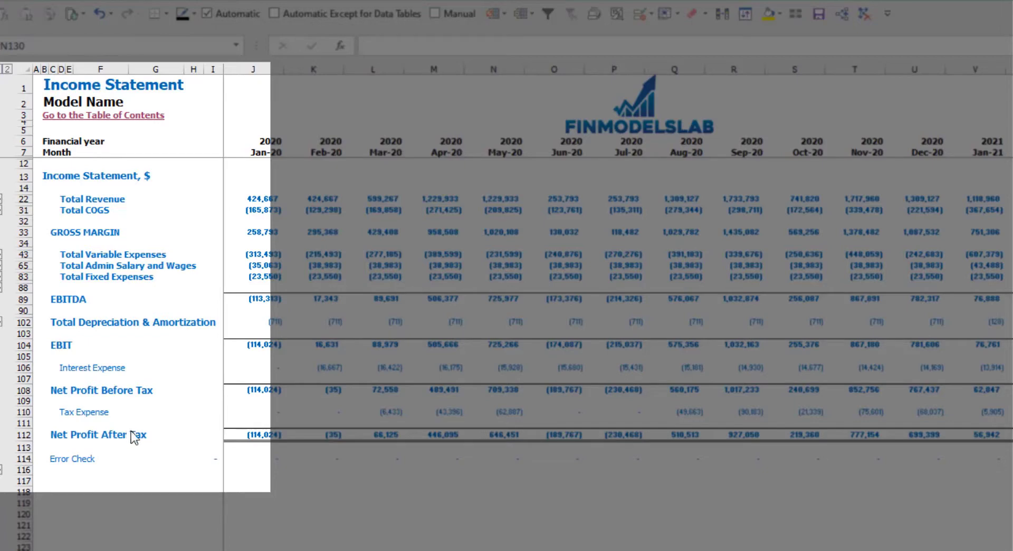
- Expand the fixed expenses, variable expenses and revenue row groups in the Income Statement
{"action": "left_click", "coordinate": [3, 277]}
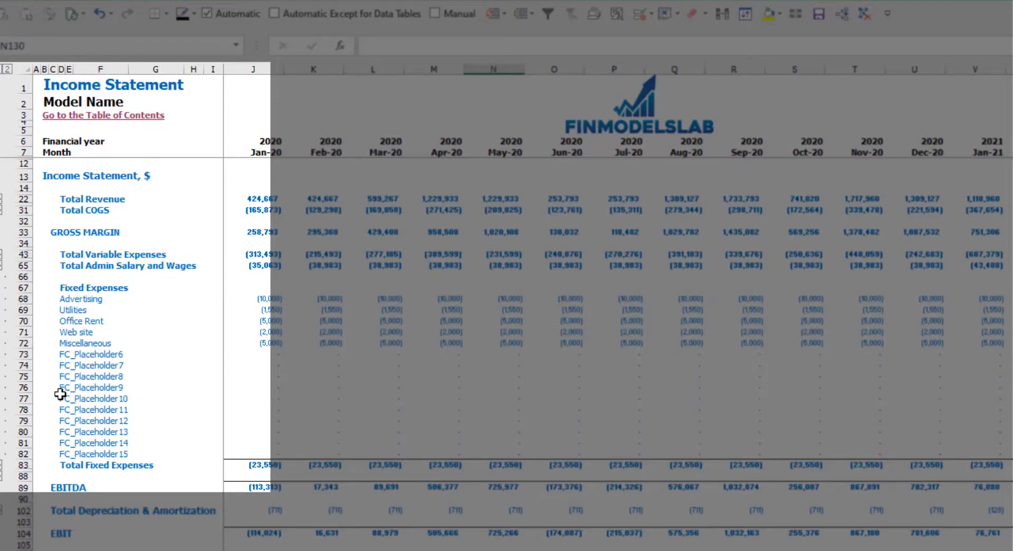
{"action": "left_click", "coordinate": [1, 255]}
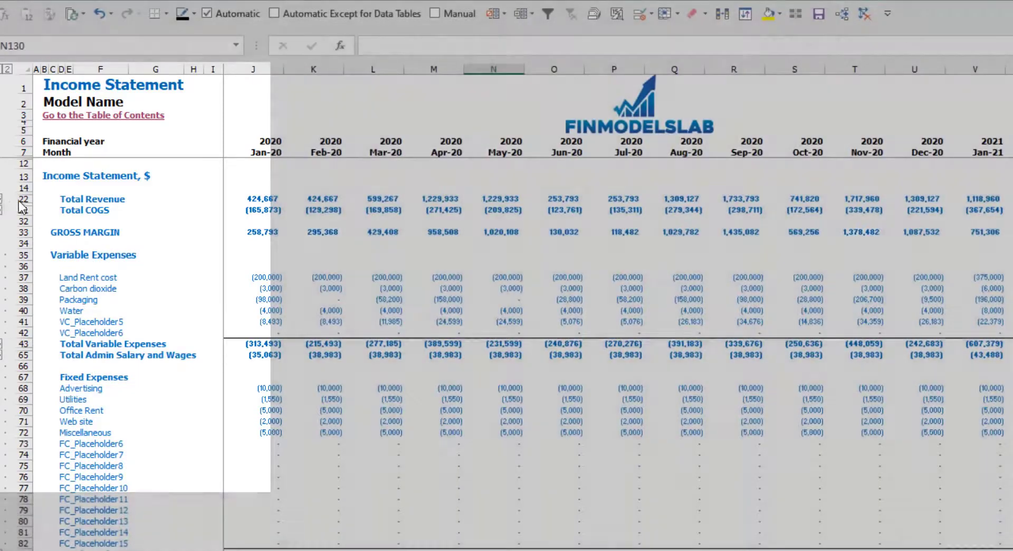
{"action": "left_click", "coordinate": [3, 199]}
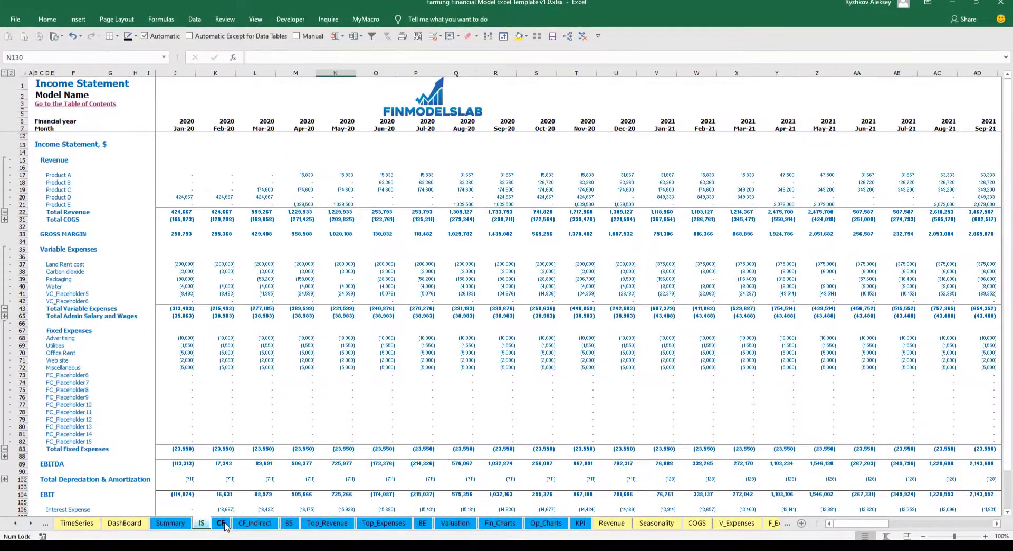
- View the cash flow statement, the indirect-method cash flow statement and the balance sheet in turn
{"action": "left_click", "coordinate": [223, 524]}
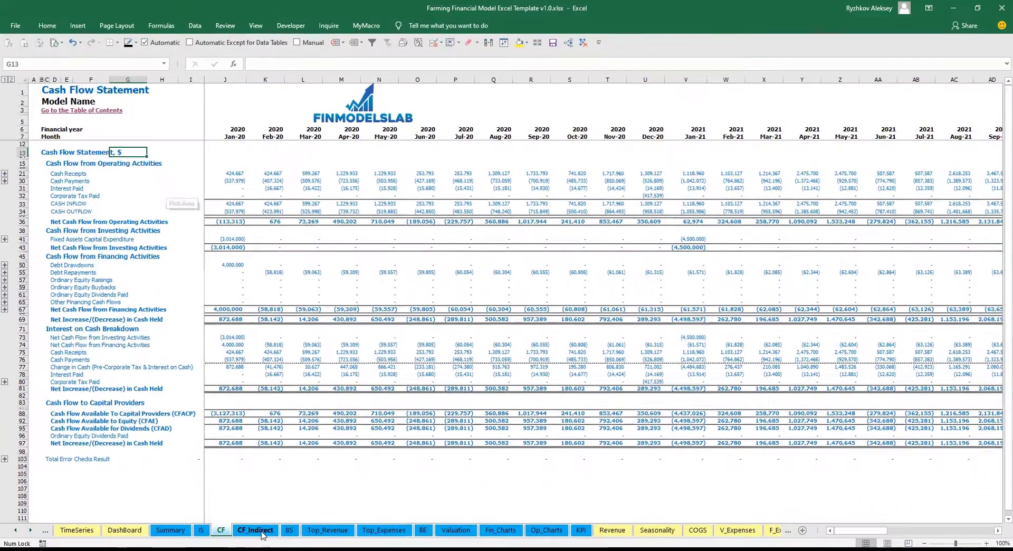
{"action": "left_click", "coordinate": [255, 526]}
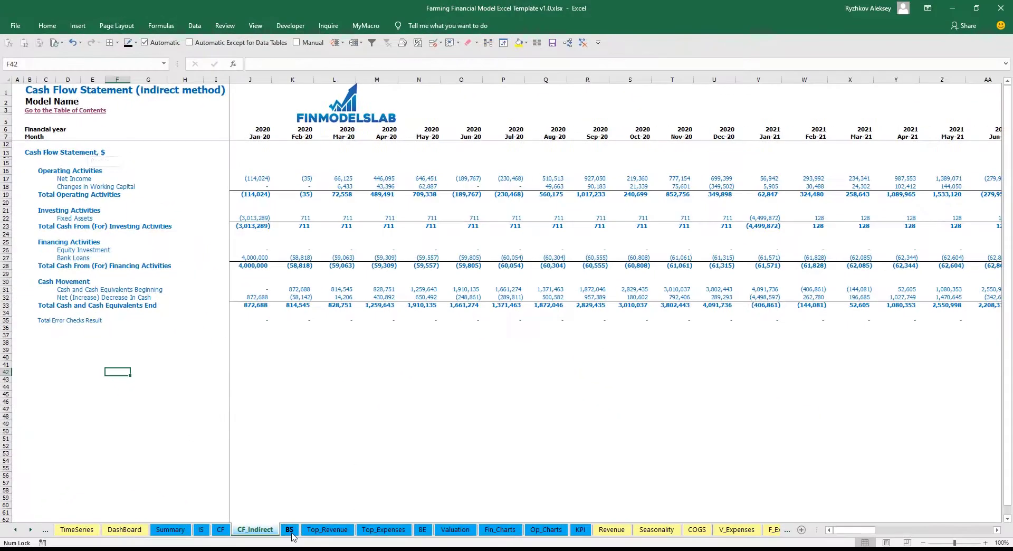
{"action": "left_click", "coordinate": [294, 535]}
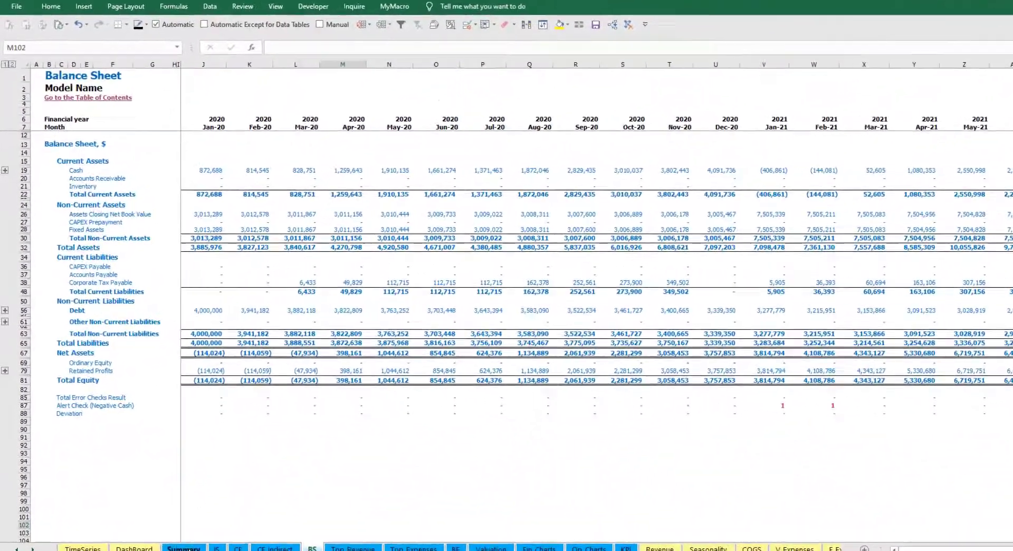
- Set the detailed year to 2022 at the start of the Financial Statements Summary sheet
{"action": "left_click", "coordinate": [106, 536]}
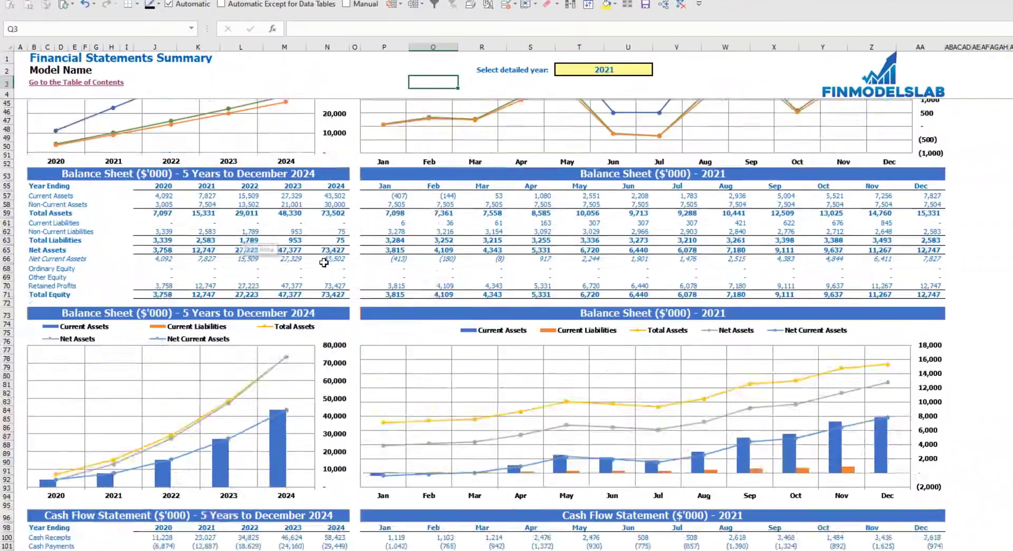
{"action": "scroll", "coordinate": [324, 262], "scroll_direction": "up", "scroll_amount": 13}
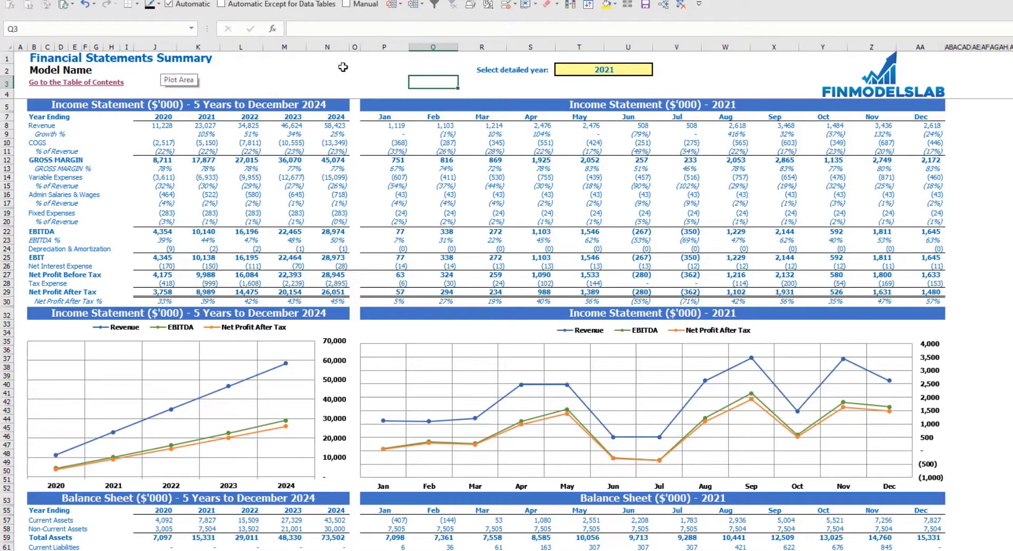
{"action": "left_click", "coordinate": [648, 71]}
{"action": "left_click", "coordinate": [658, 70]}
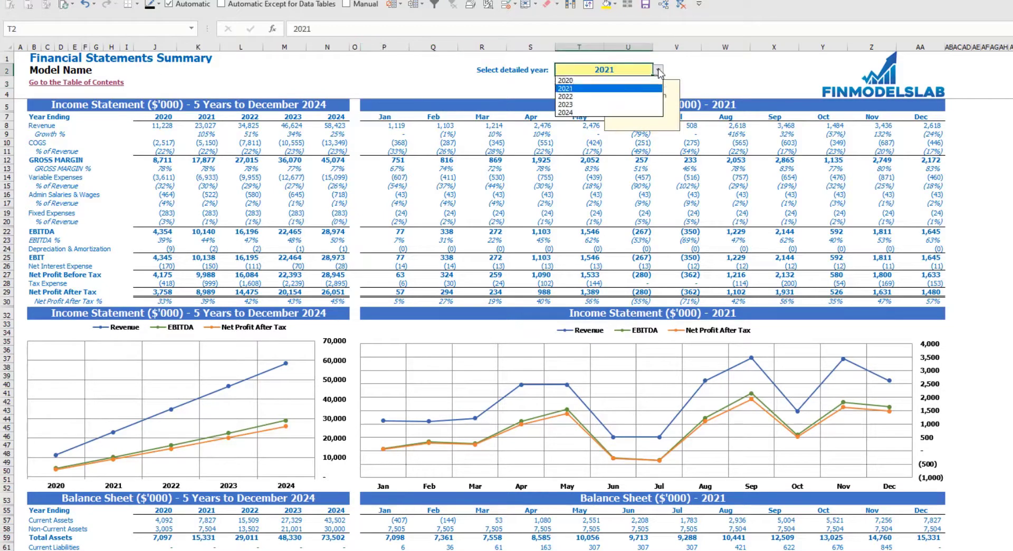
{"action": "left_click", "coordinate": [620, 96]}
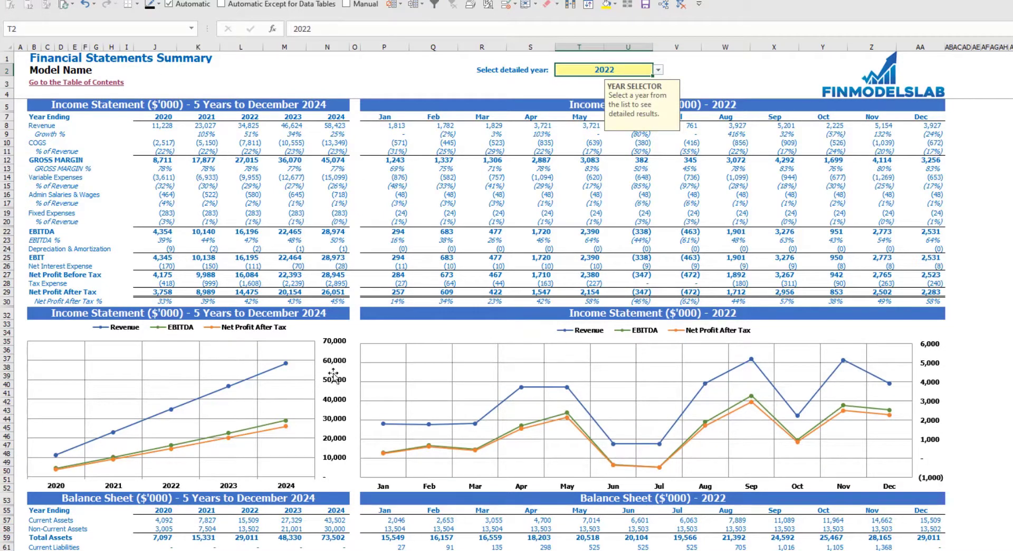
- Review the balance sheet and cash flow tables and charts in the Financial Statements Summary
{"action": "left_click", "coordinate": [977, 257]}
{"action": "scroll", "coordinate": [259, 393], "scroll_direction": "down", "scroll_amount": 10}
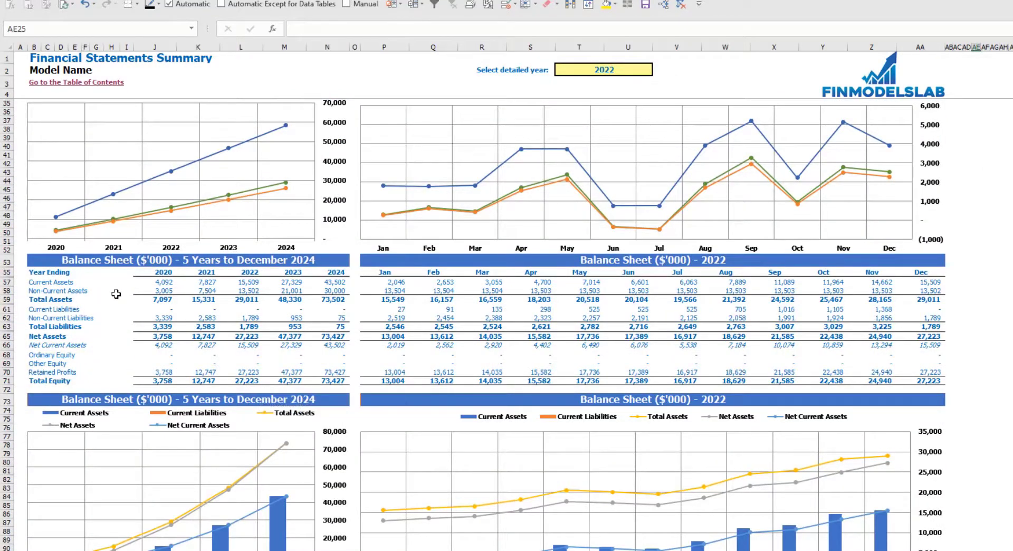
{"action": "scroll", "coordinate": [119, 290], "scroll_direction": "down", "scroll_amount": 3}
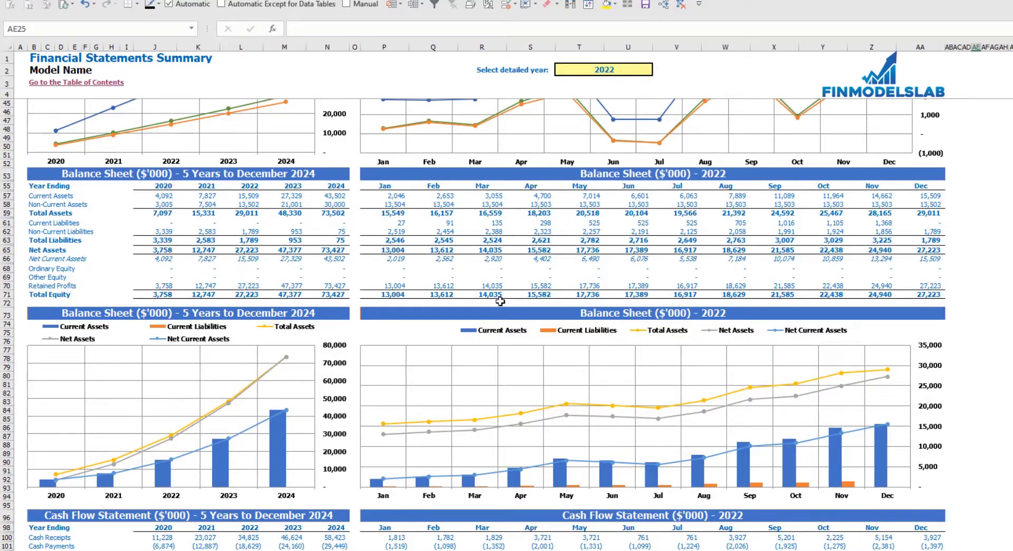
{"action": "scroll", "coordinate": [464, 295], "scroll_direction": "down", "scroll_amount": 17}
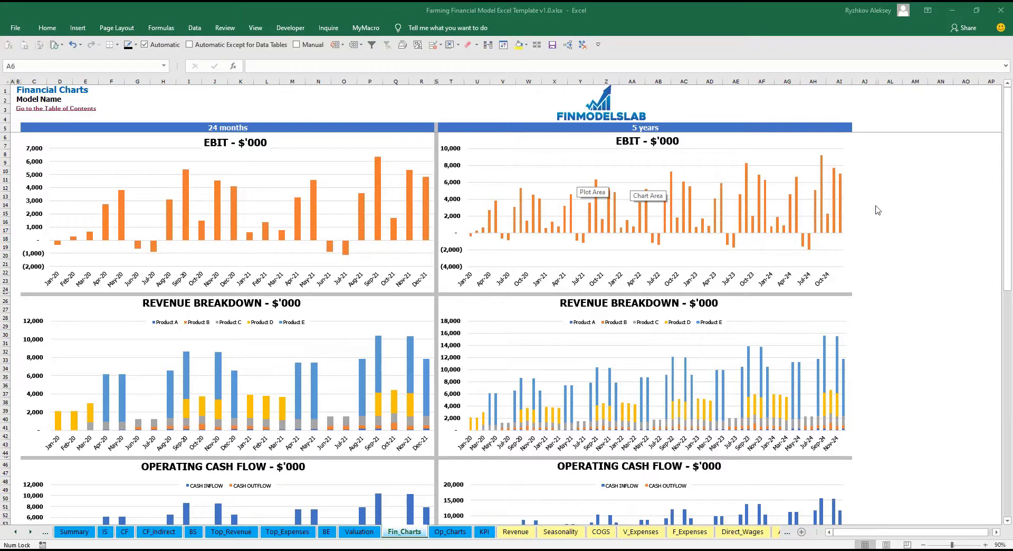
- Review the 24-month and 5-year financial charts from EBIT through revenue breakdown, operating cash flow and cash balance
{"action": "left_click", "coordinate": [931, 219]}
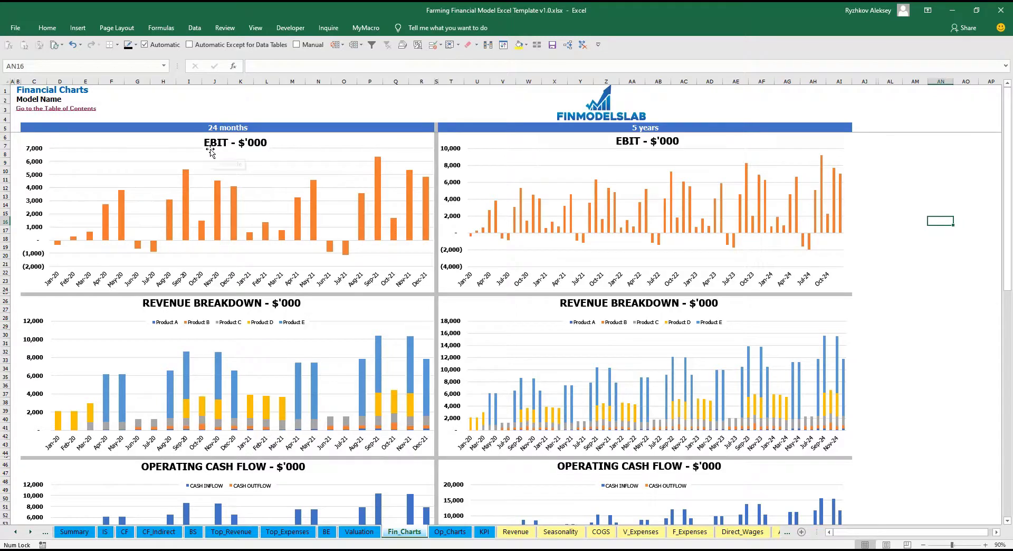
{"action": "scroll", "coordinate": [292, 263], "scroll_direction": "down", "scroll_amount": 3}
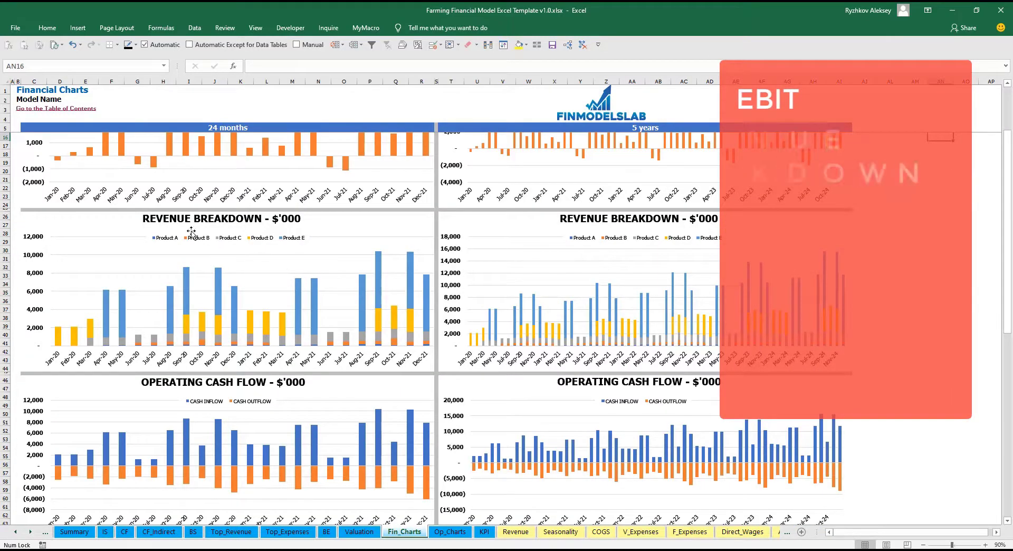
{"action": "scroll", "coordinate": [285, 256], "scroll_direction": "down", "scroll_amount": 9}
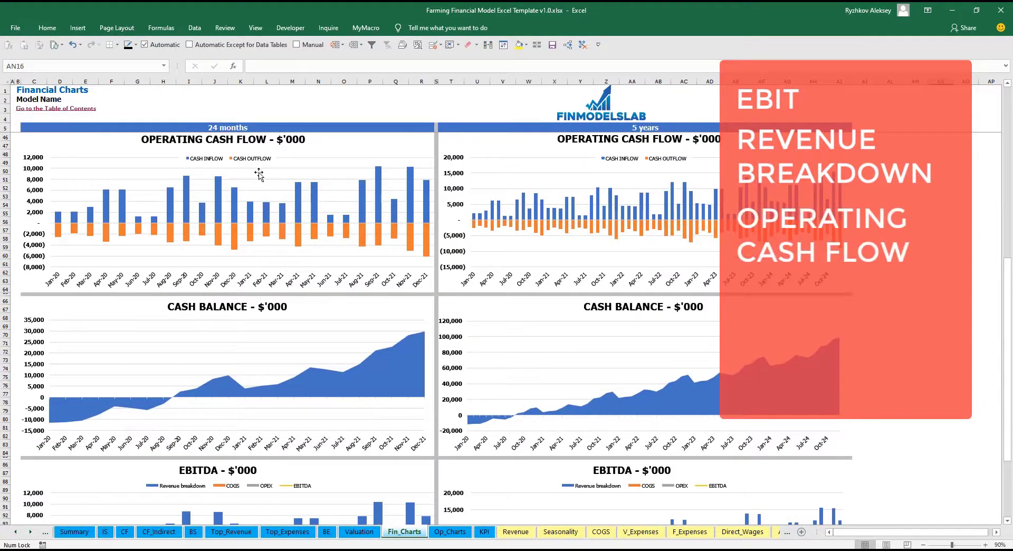
{"action": "left_click_drag", "start_coordinate": [1009, 296], "coordinate": [1011, 352]}
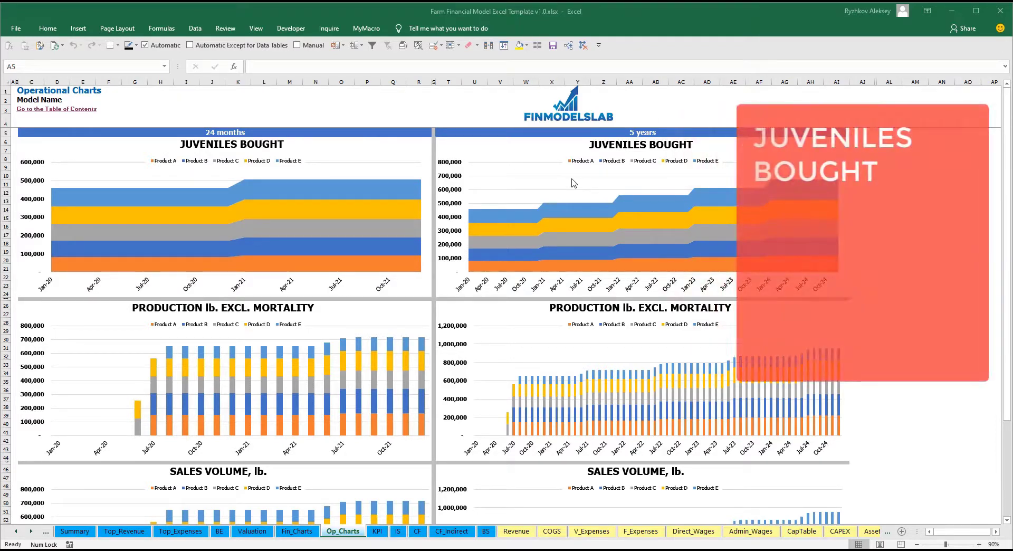
- Review the production and sales volume charts on the Operational Charts sheet
{"action": "scroll", "coordinate": [369, 241], "scroll_direction": "down", "scroll_amount": 3}
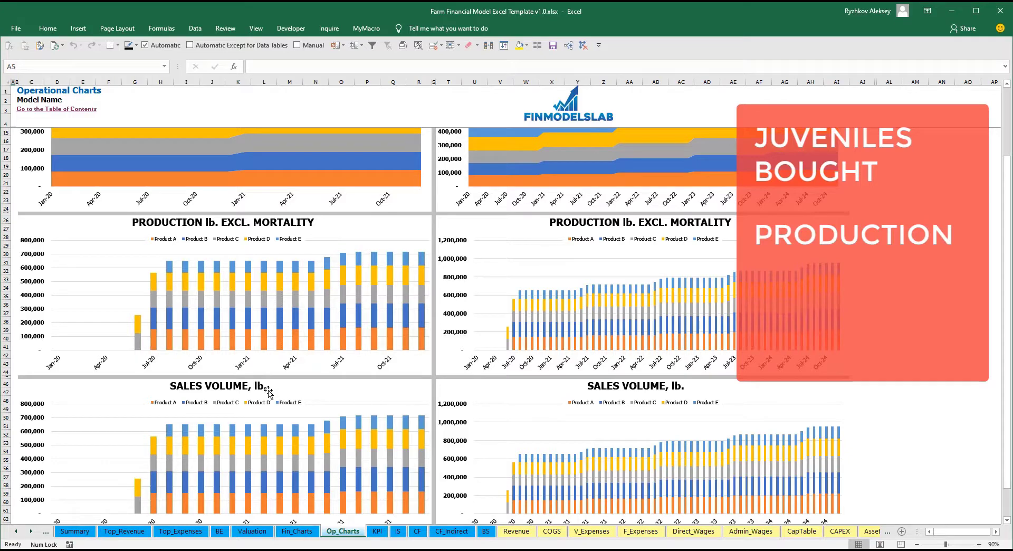
{"action": "scroll", "coordinate": [279, 394], "scroll_direction": "down", "scroll_amount": 4}
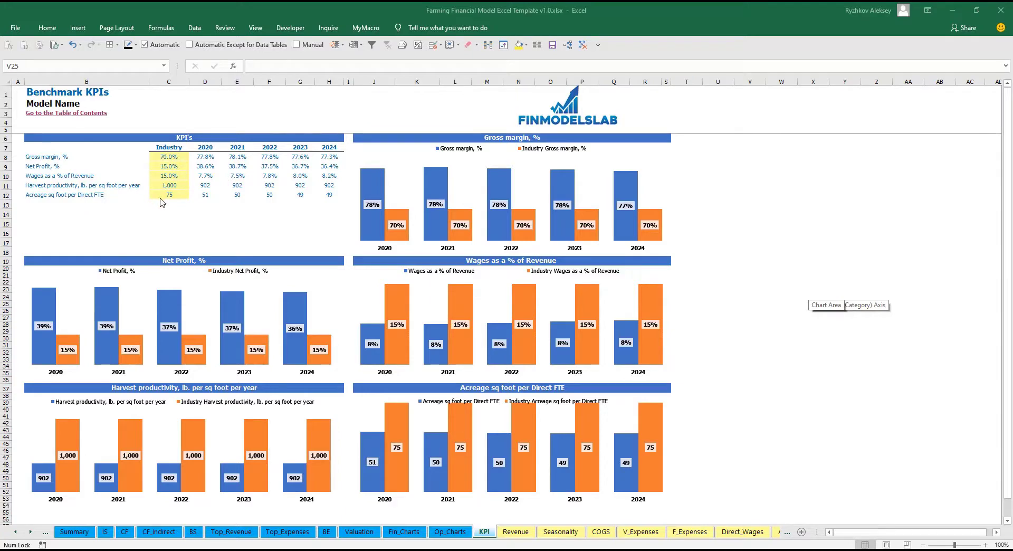
- Set the industry benchmark for gross margin to 60% in the Benchmark KPIs table
{"action": "left_click", "coordinate": [29, 160]}
{"action": "left_click", "coordinate": [164, 159]}
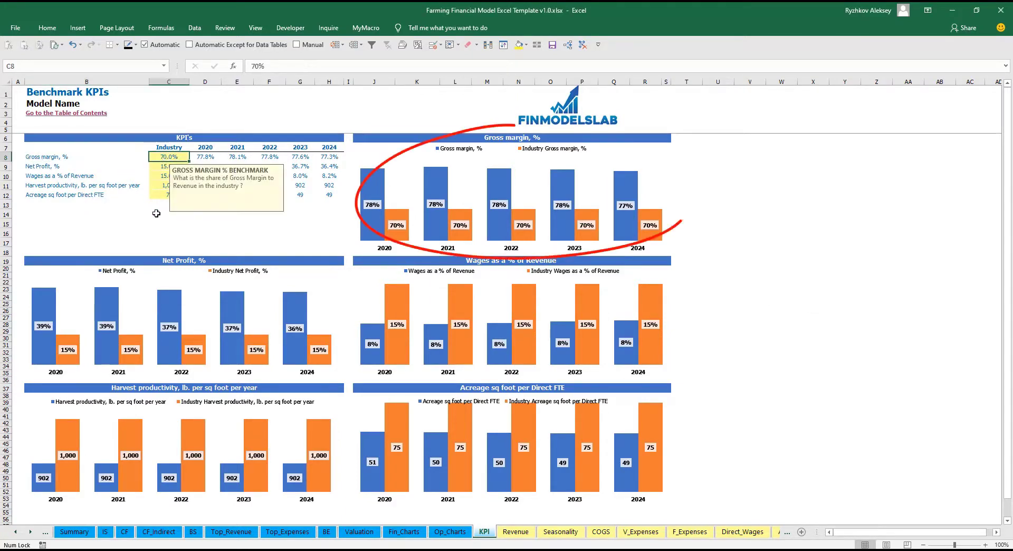
{"action": "type", "text": "60"}
{"action": "key", "text": "Return"}
{"action": "left_click", "coordinate": [156, 213]}
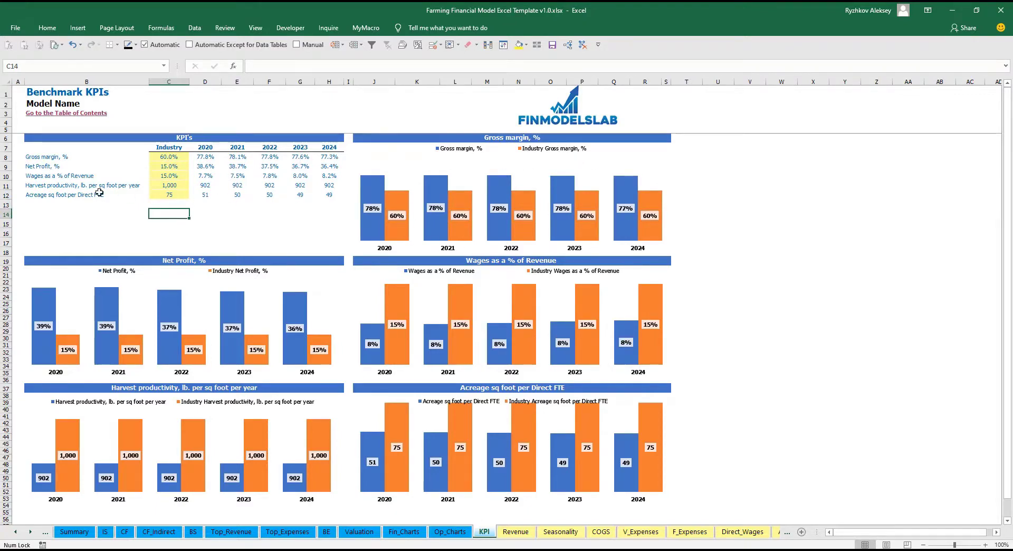
- Go through the KPI names from Net Profit to Acreage per Direct FTE and the column of industry benchmarks
{"action": "left_click", "coordinate": [25, 166]}
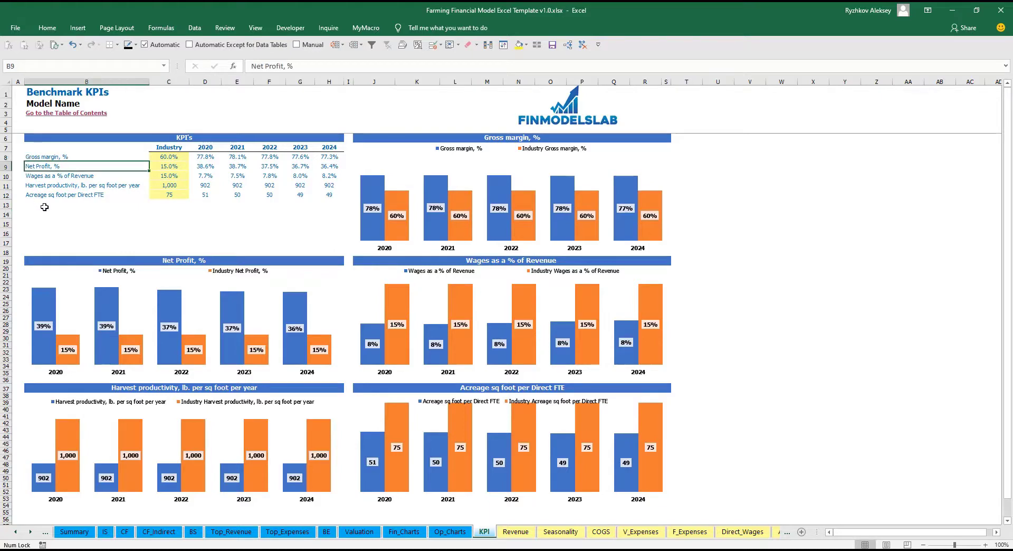
{"action": "key", "text": "Down"}
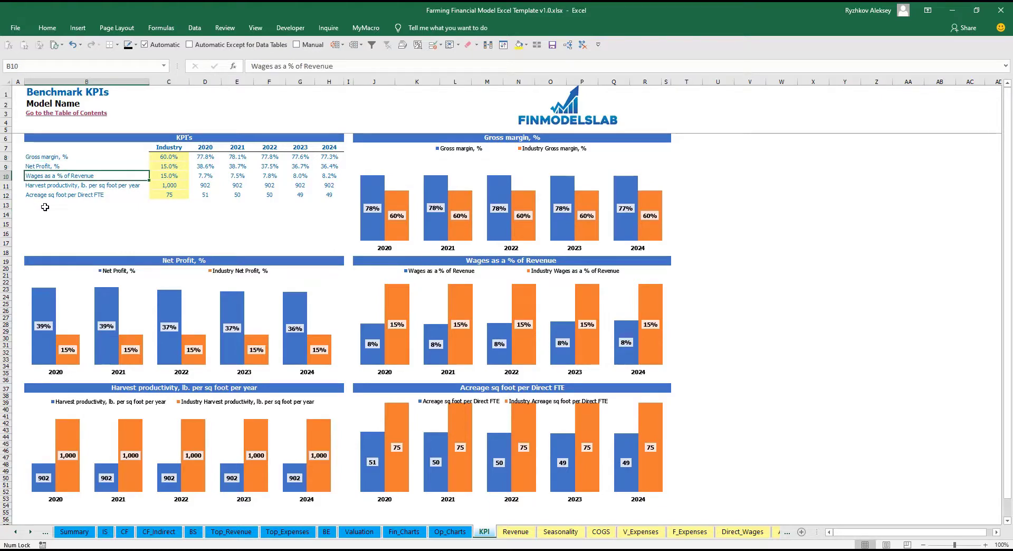
{"action": "key", "text": "Down"}
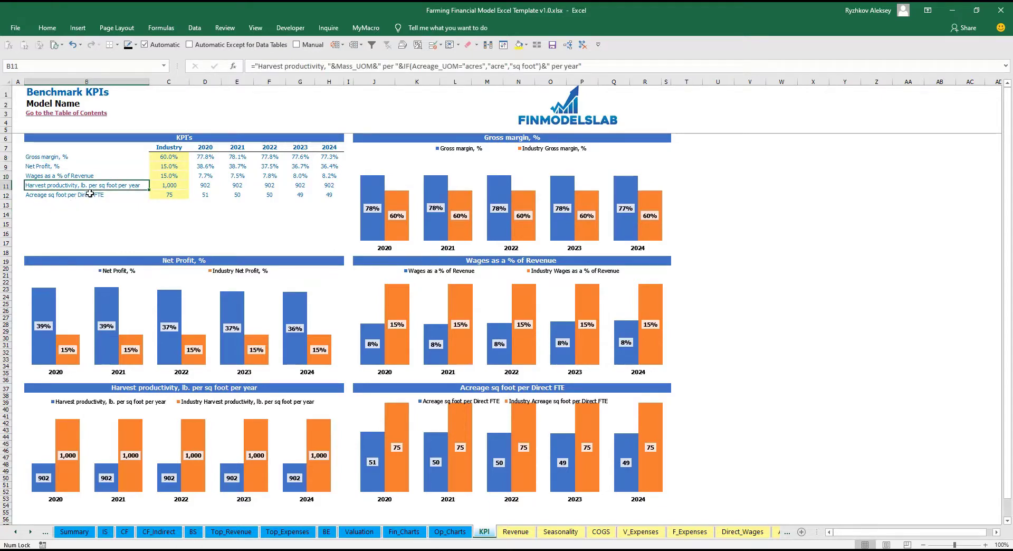
{"action": "left_click", "coordinate": [124, 196]}
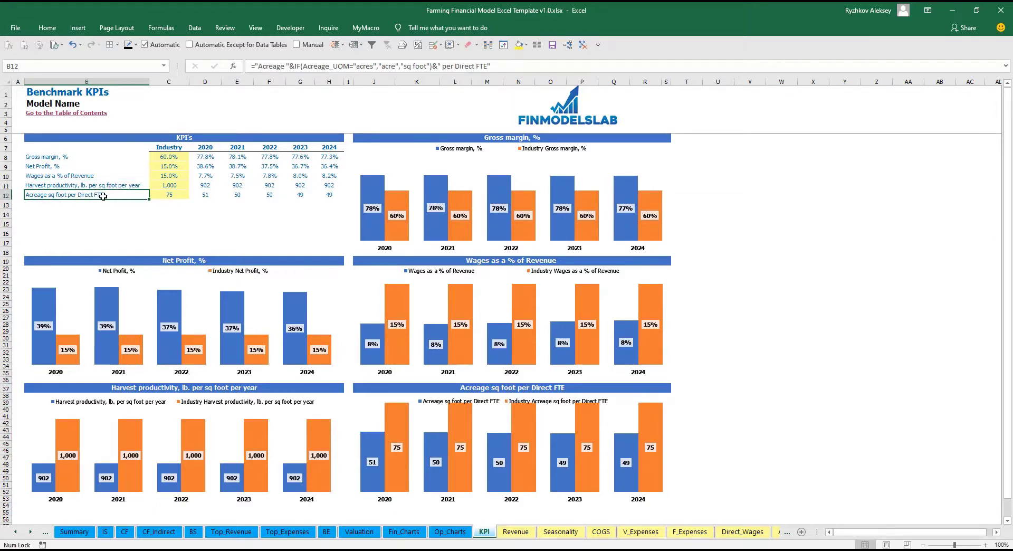
{"action": "left_click_drag", "start_coordinate": [174, 158], "coordinate": [160, 203]}
{"action": "left_click", "coordinate": [135, 215]}
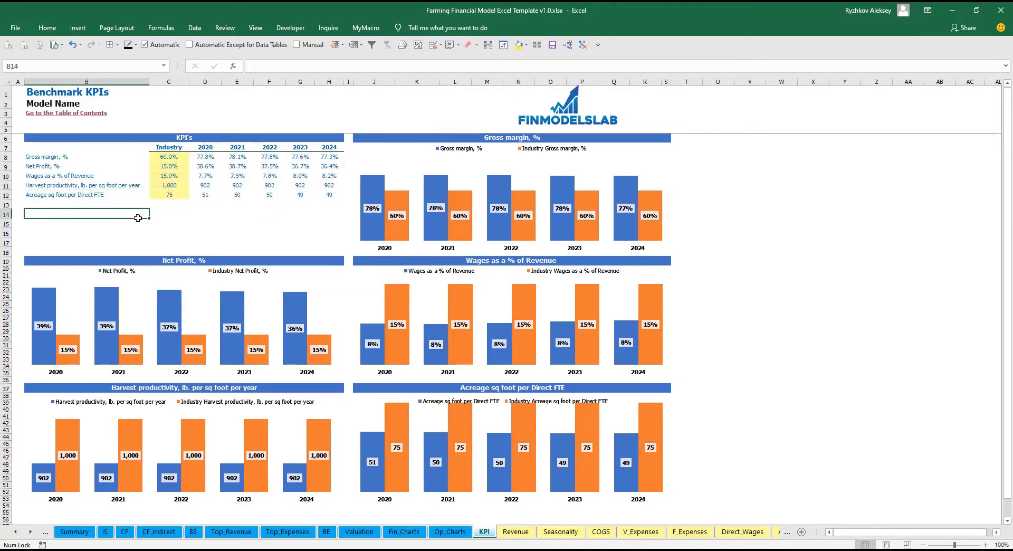
- Set the industry benchmark for net profit to 20%
{"action": "left_click", "coordinate": [170, 166]}
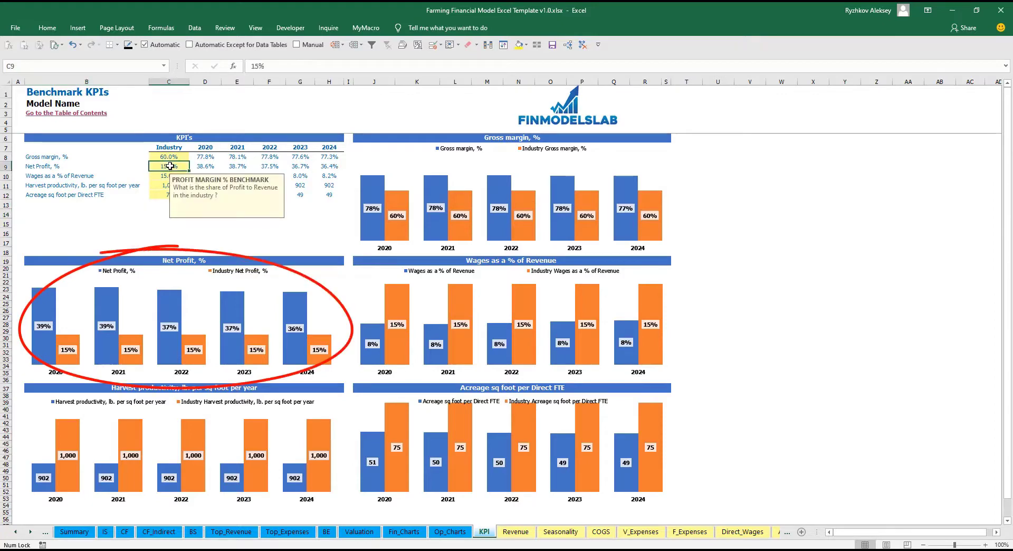
{"action": "type", "text": "20"}
{"action": "key", "text": "Return"}
{"action": "left_click", "coordinate": [148, 206]}
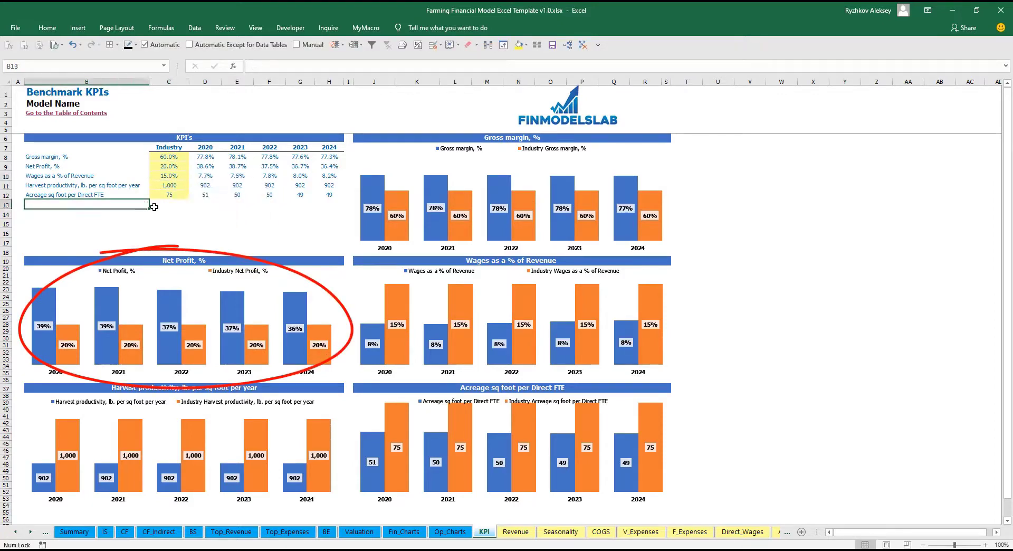
- Examine the calculated KPI values for 2020 to 2024 by selecting their range, and clear the selection
{"action": "left_click_drag", "start_coordinate": [205, 157], "coordinate": [321, 190]}
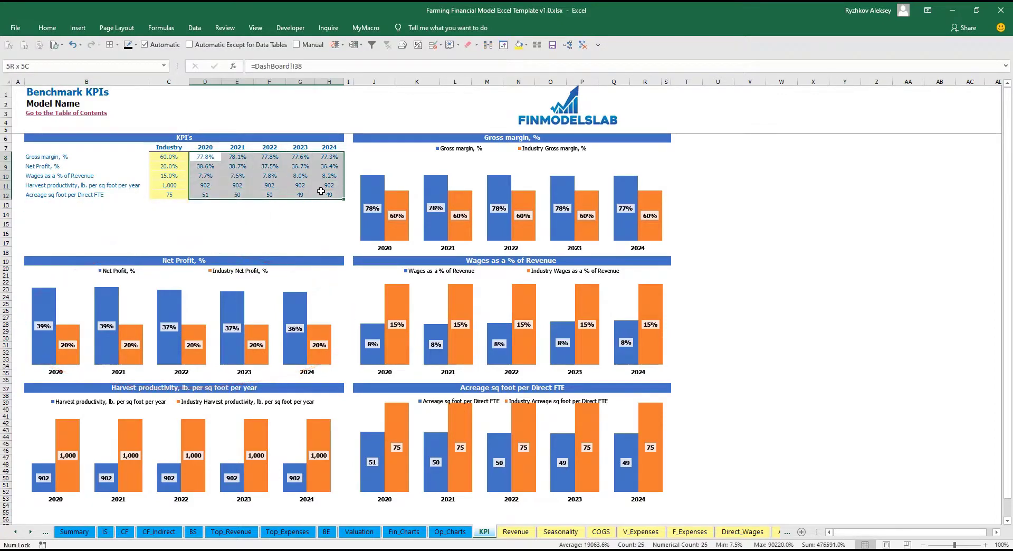
{"action": "left_click", "coordinate": [232, 226]}
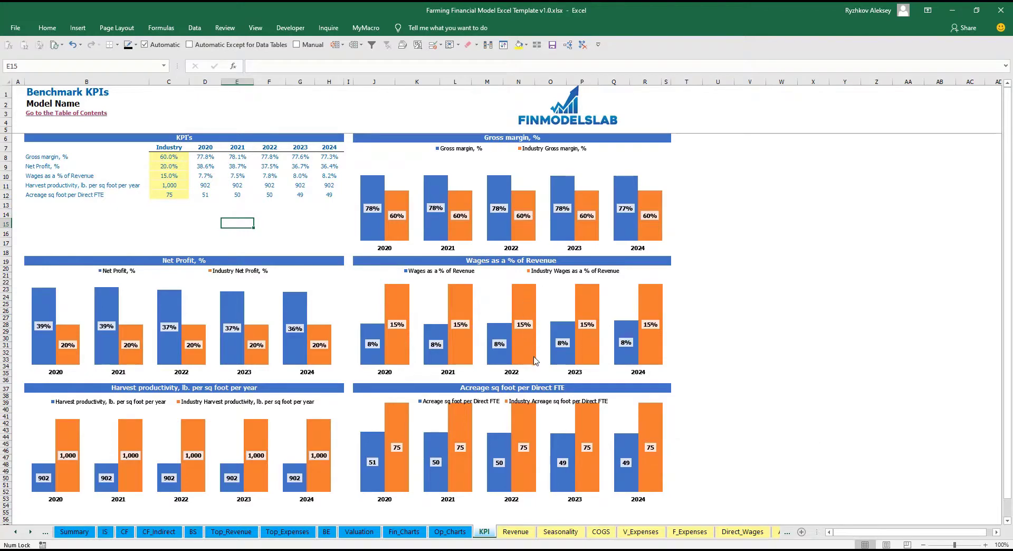
{"action": "mouse_move", "coordinate": [538, 361]}
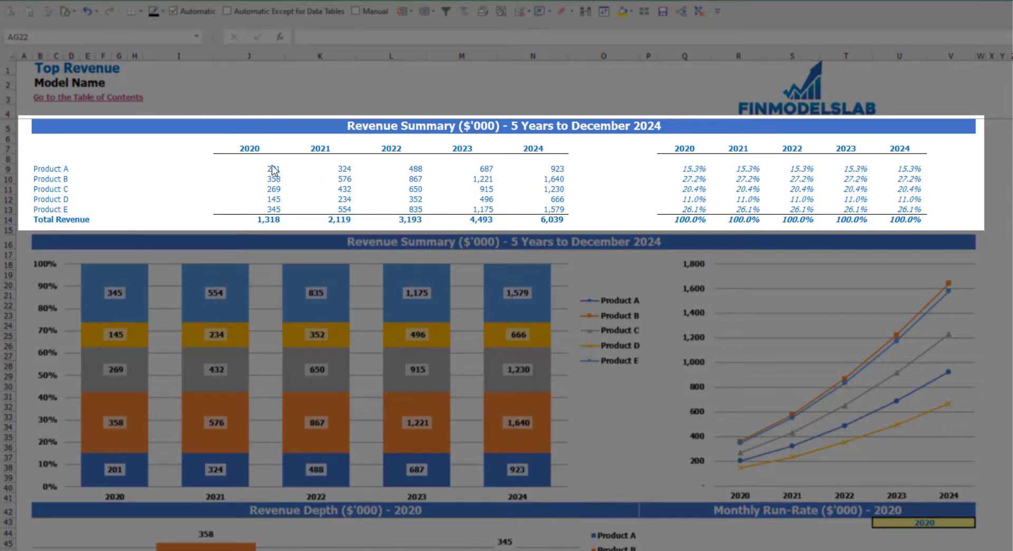
- Examine the product revenue amounts and percentage shares for 2020 to 2024, along with the revenue summary charts
{"action": "left_click_drag", "start_coordinate": [267, 166], "coordinate": [528, 219]}
{"action": "left_click_drag", "start_coordinate": [702, 168], "coordinate": [908, 219]}
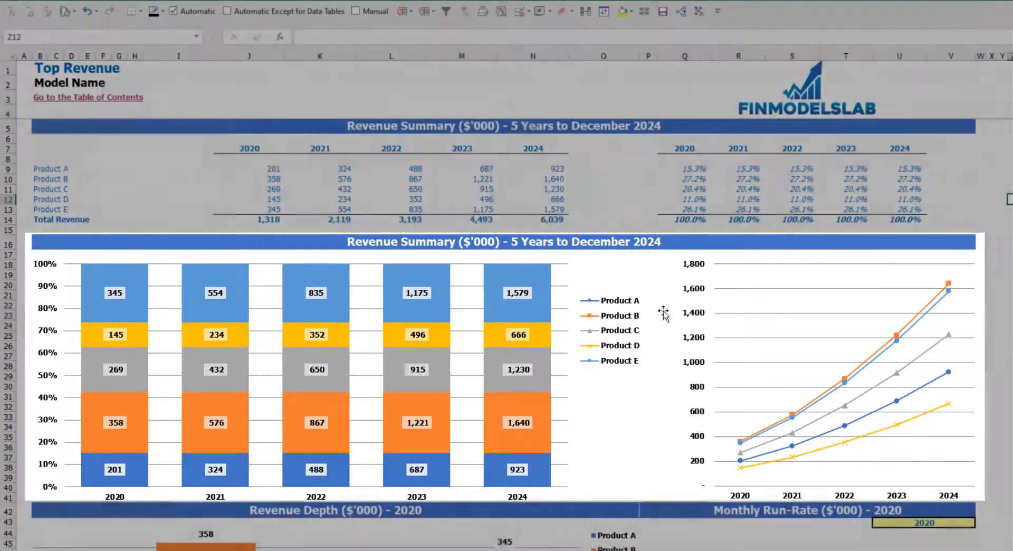
{"action": "scroll", "coordinate": [942, 421], "scroll_direction": "down", "scroll_amount": 7}
{"action": "scroll", "coordinate": [337, 248], "scroll_direction": "down", "scroll_amount": 3}
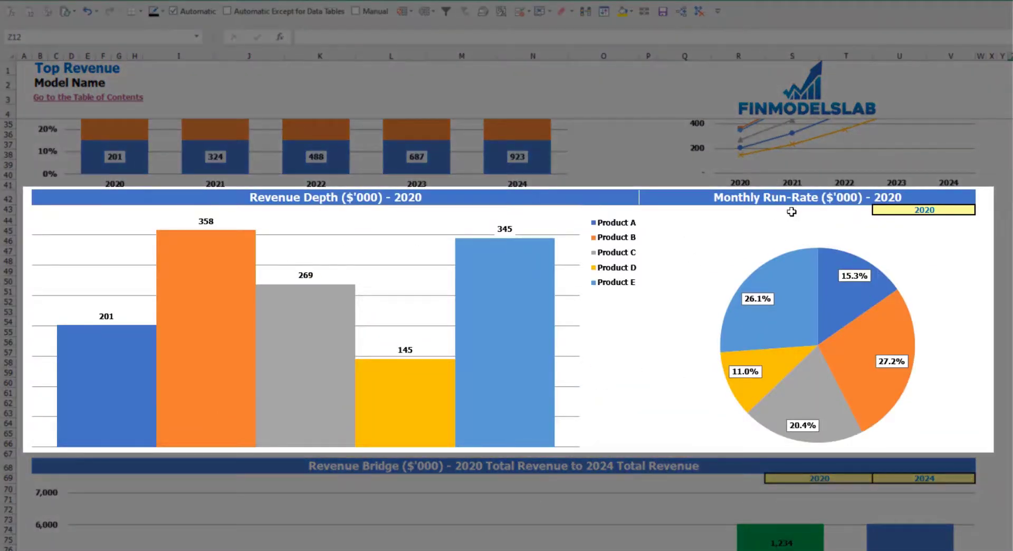
- Set the detailed year for the Revenue Depth and Monthly Run-Rate charts to 2021
{"action": "left_click", "coordinate": [960, 209]}
{"action": "left_click", "coordinate": [980, 210]}
{"action": "left_click", "coordinate": [877, 230]}
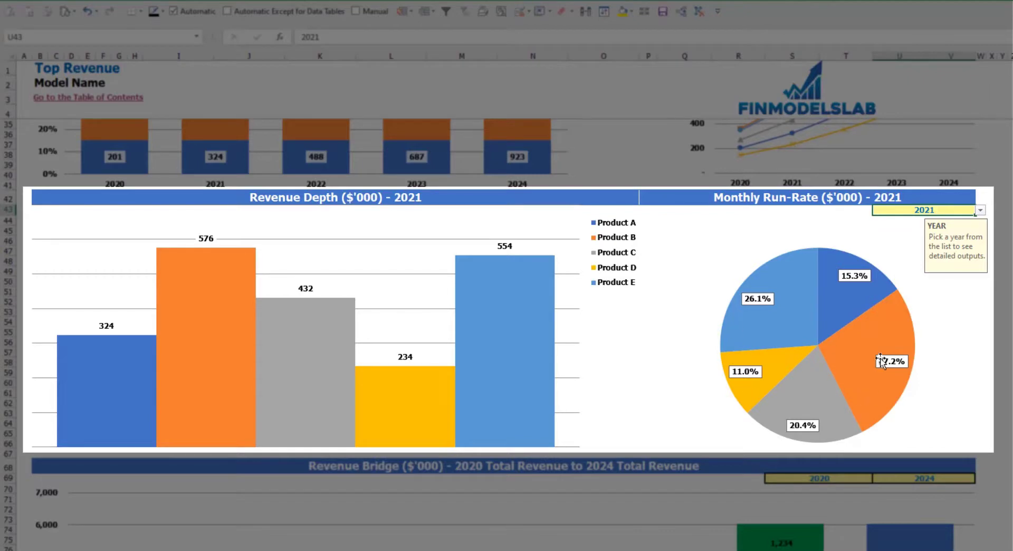
- Inspect the Revenue Bridge chart and the available choices for its first and last year, keeping the current years
{"action": "scroll", "coordinate": [823, 387], "scroll_direction": "down", "scroll_amount": 3}
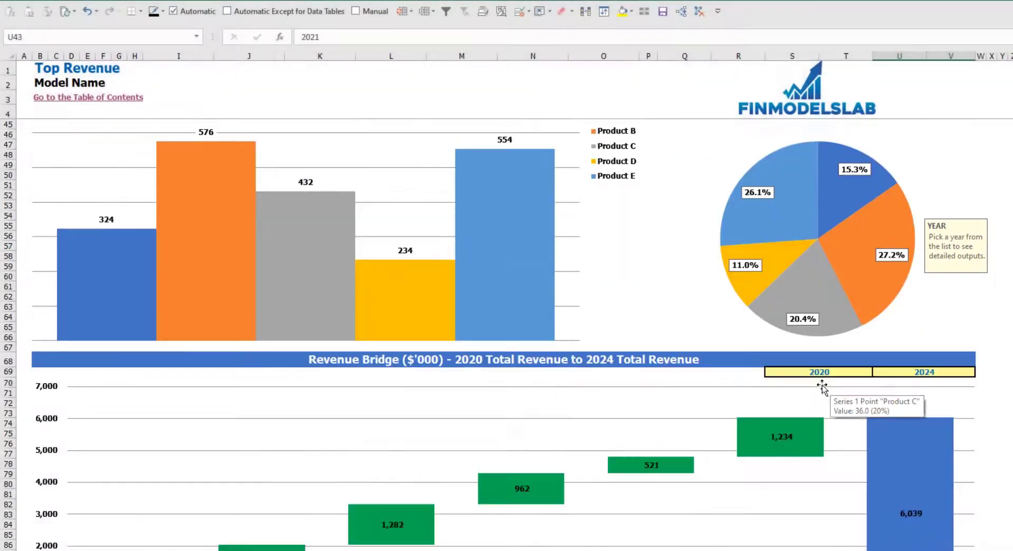
{"action": "scroll", "coordinate": [824, 387], "scroll_direction": "down", "scroll_amount": 3}
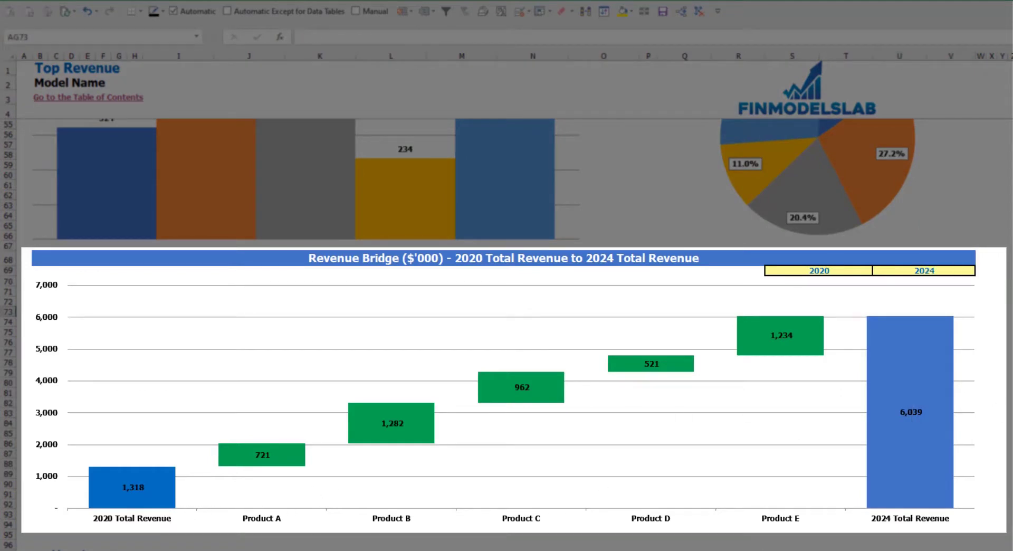
{"action": "left_click", "coordinate": [865, 270]}
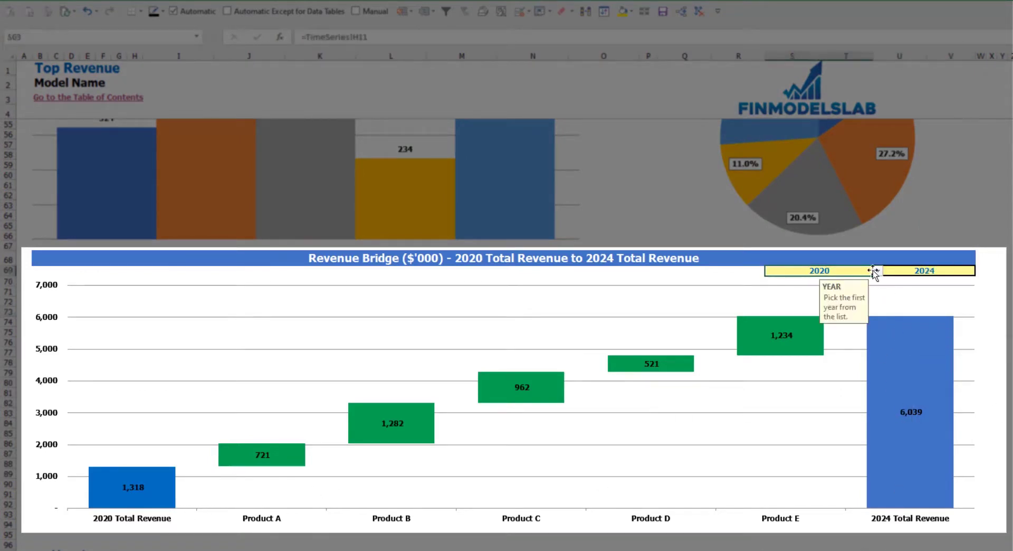
{"action": "left_click", "coordinate": [878, 270]}
{"action": "key", "text": "Escape"}
{"action": "left_click", "coordinate": [957, 268]}
{"action": "left_click", "coordinate": [980, 271]}
{"action": "key", "text": "Escape"}
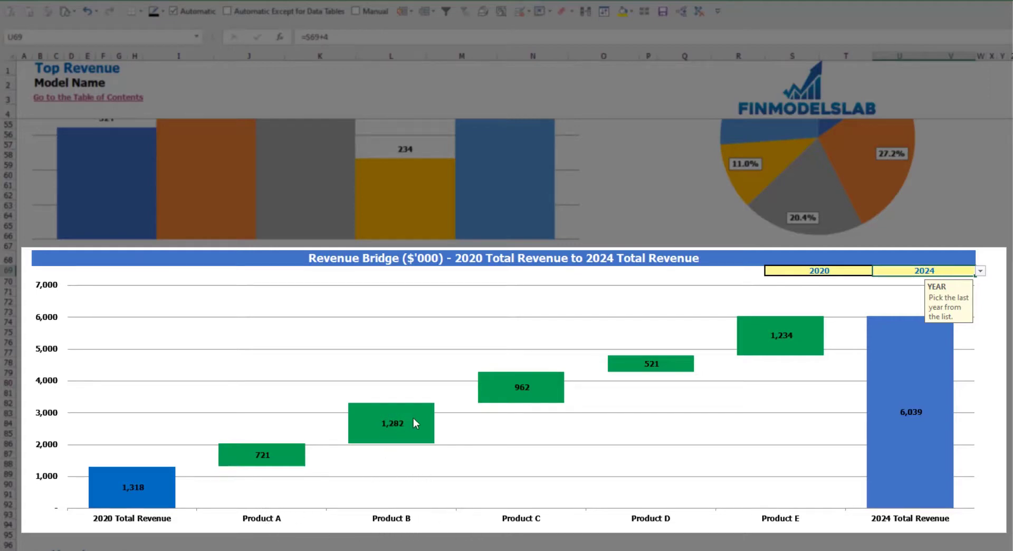
{"action": "mouse_move", "coordinate": [287, 470]}
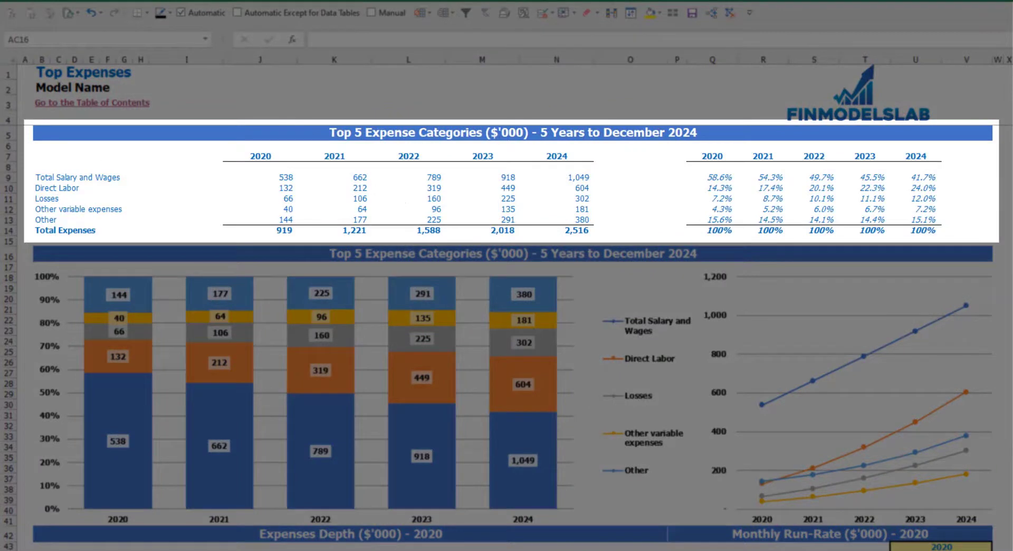
- Examine the top five expense categories, their 2020 to 2024 amounts, the total expenses and the percentage shares
{"action": "left_click_drag", "start_coordinate": [42, 180], "coordinate": [35, 210]}
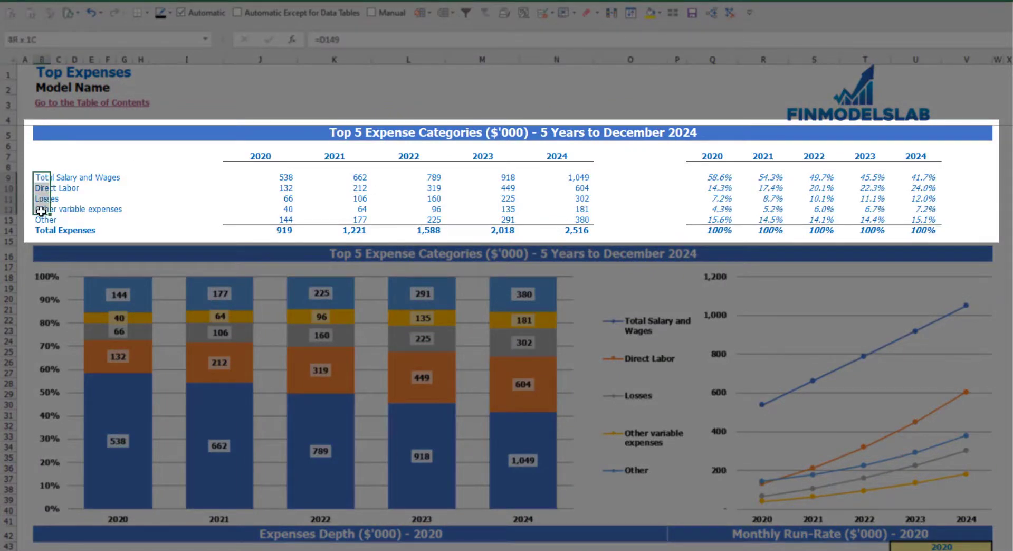
{"action": "left_click", "coordinate": [36, 219]}
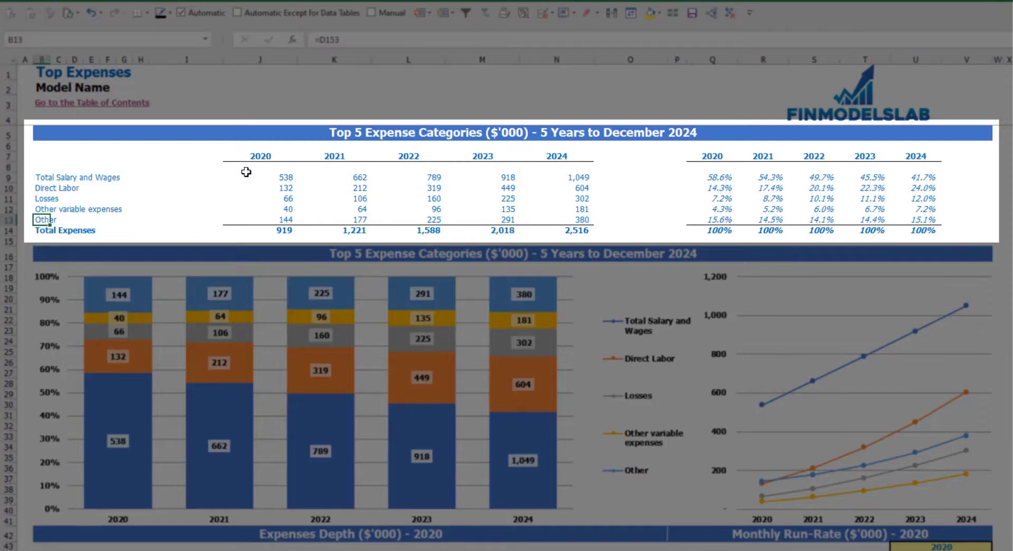
{"action": "left_click_drag", "start_coordinate": [260, 159], "coordinate": [542, 227]}
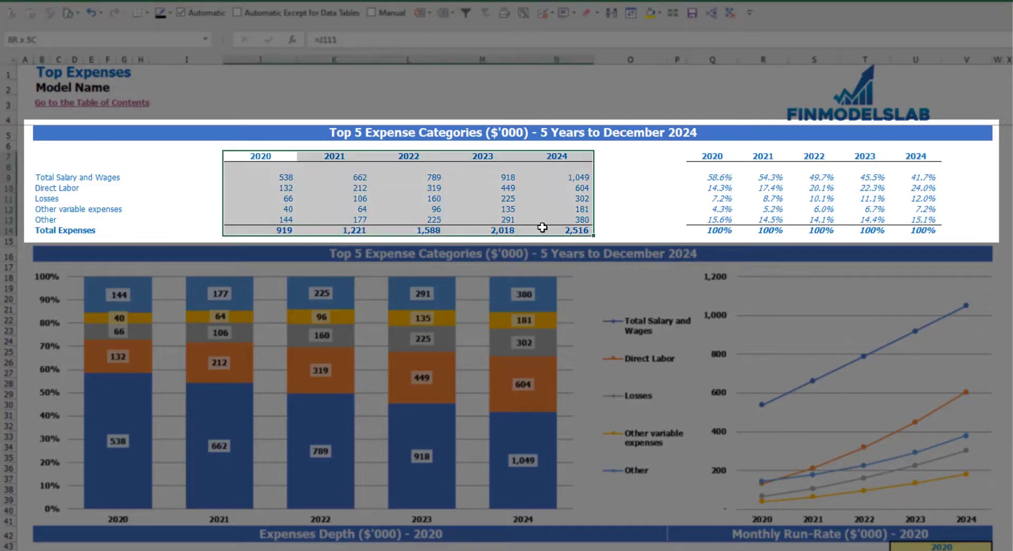
{"action": "left_click_drag", "start_coordinate": [541, 228], "coordinate": [541, 227]}
{"action": "left_click_drag", "start_coordinate": [280, 230], "coordinate": [580, 232]}
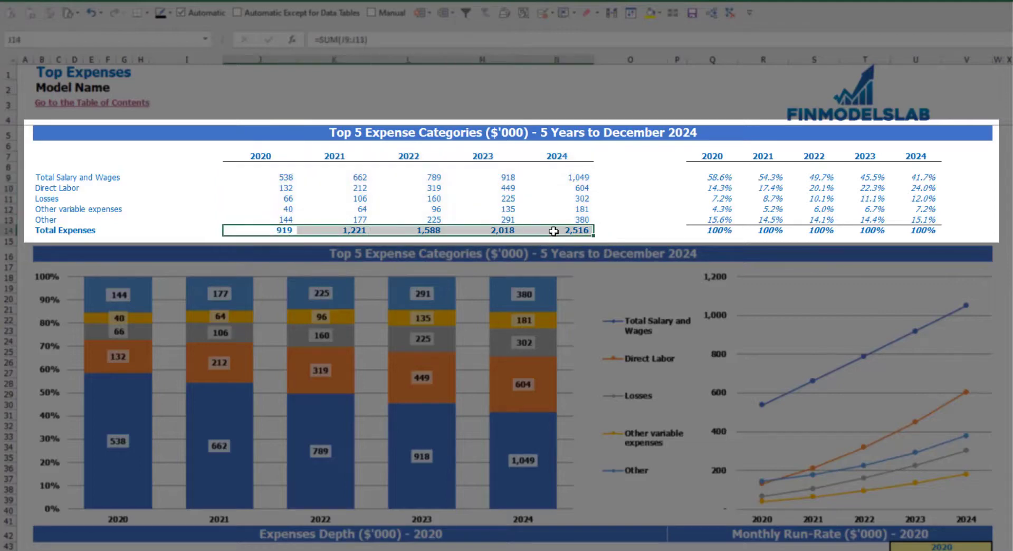
{"action": "left_click_drag", "start_coordinate": [713, 159], "coordinate": [927, 226]}
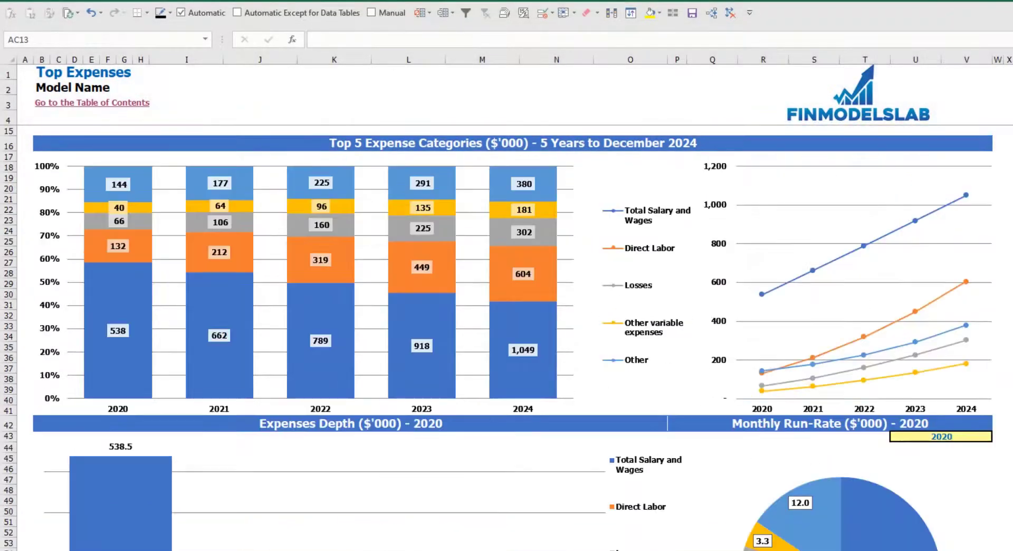
- Set the detailed year for the Expenses Depth and Monthly Run-Rate charts to 2021
{"action": "scroll", "coordinate": [507, 338], "scroll_direction": "down", "scroll_amount": 3}
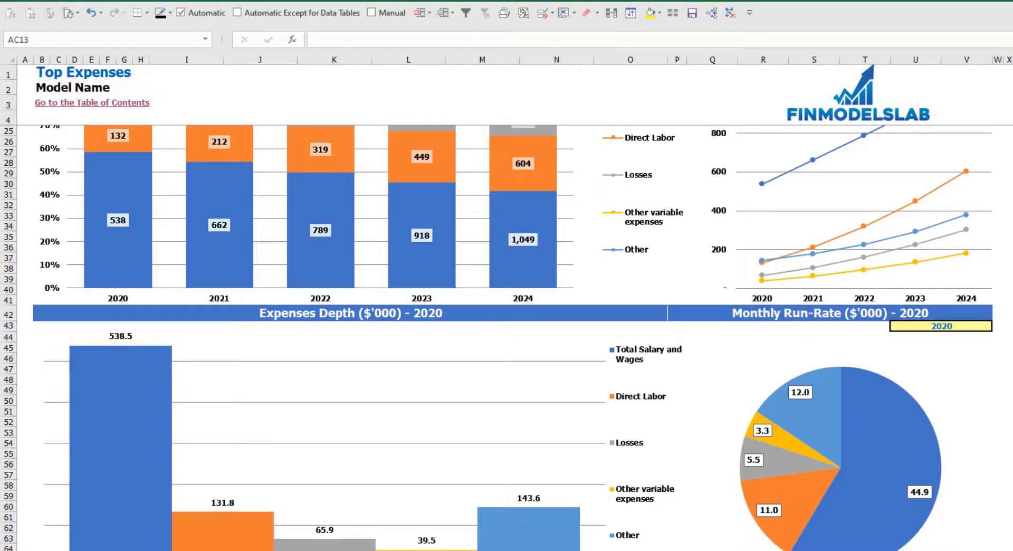
{"action": "scroll", "coordinate": [455, 314], "scroll_direction": "down", "scroll_amount": 3}
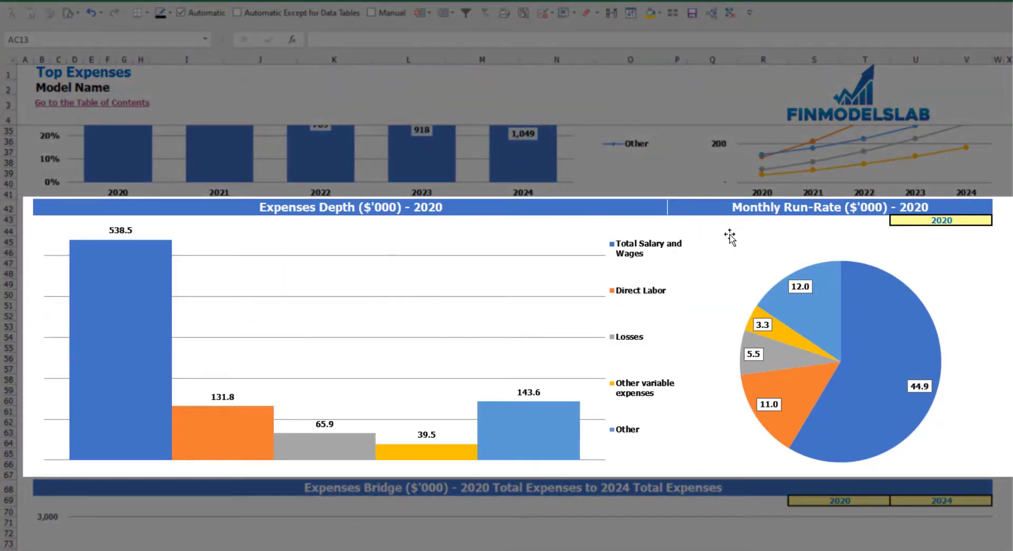
{"action": "left_click", "coordinate": [977, 219]}
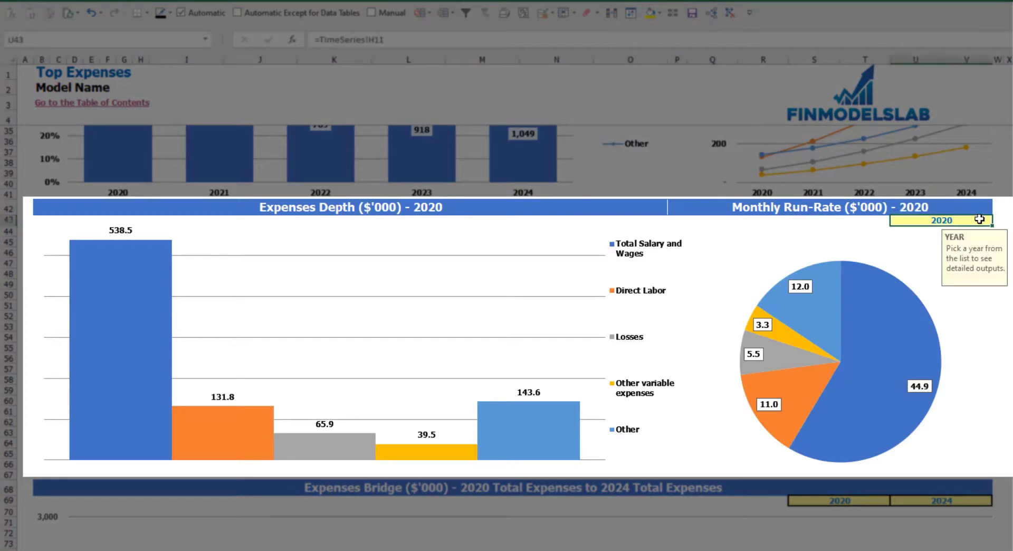
{"action": "left_click", "coordinate": [998, 220]}
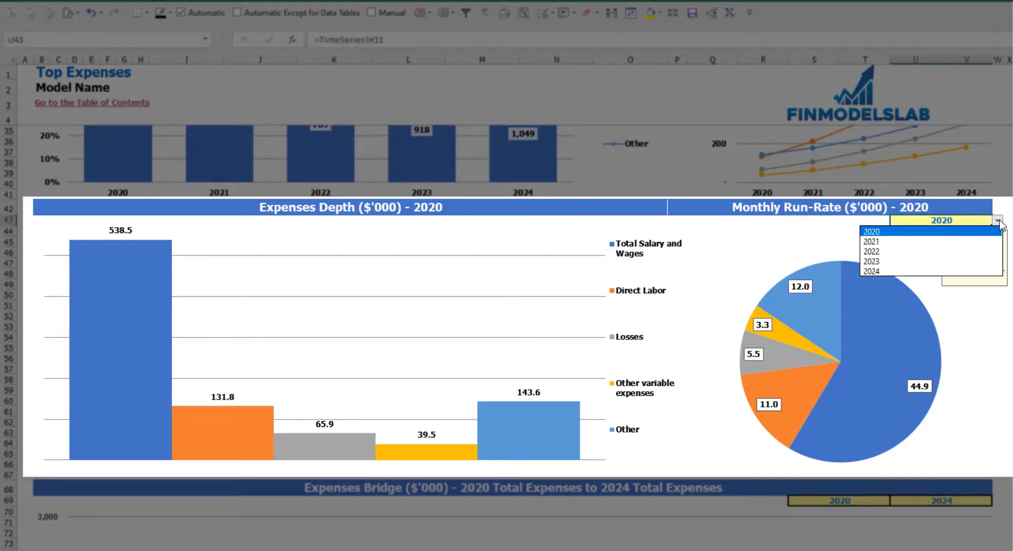
{"action": "left_click", "coordinate": [905, 242]}
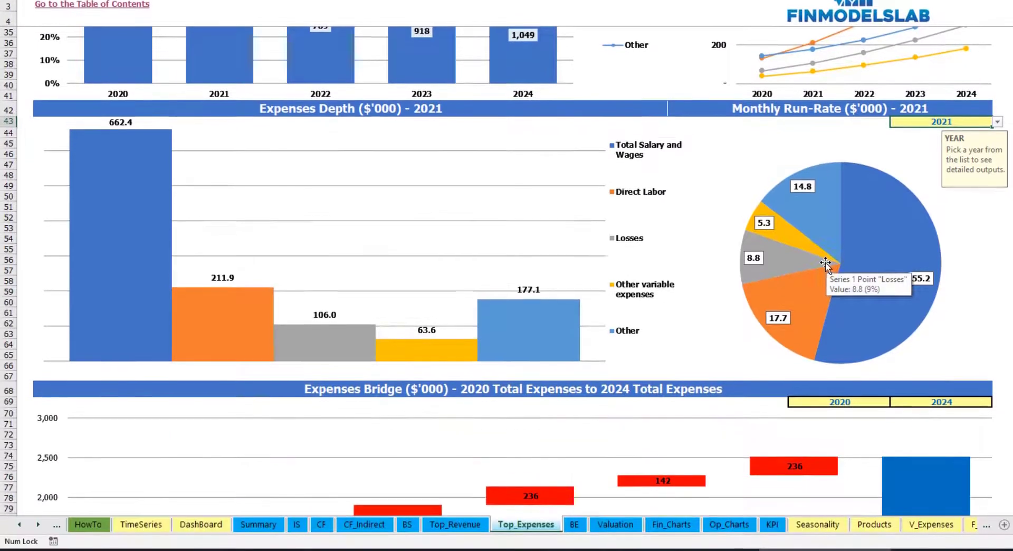
- Inspect the Expenses Bridge chart and the available choices for its first and last year, keeping the current years
{"action": "scroll", "coordinate": [825, 263], "scroll_direction": "down", "scroll_amount": 7}
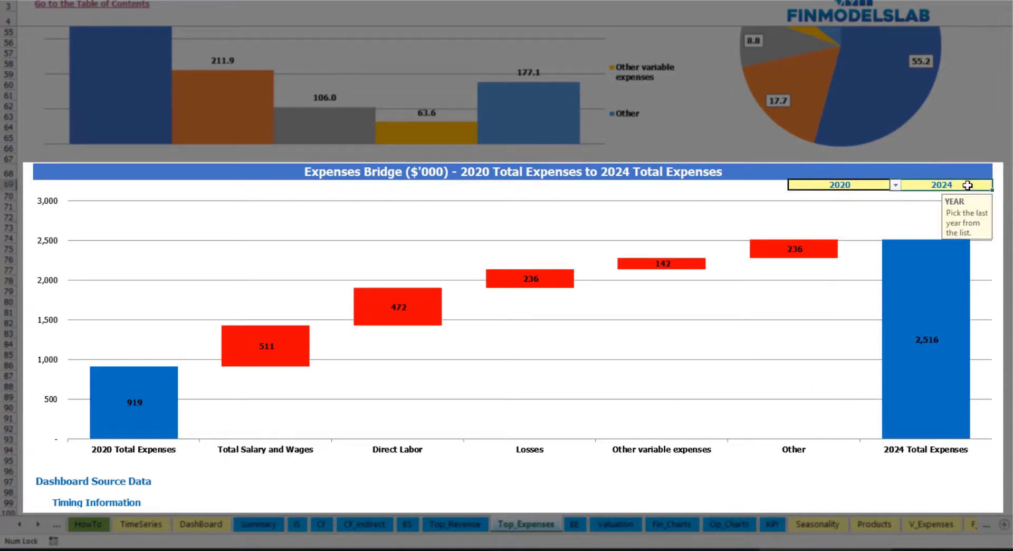
{"action": "left_click", "coordinate": [880, 186]}
{"action": "left_click", "coordinate": [895, 186]}
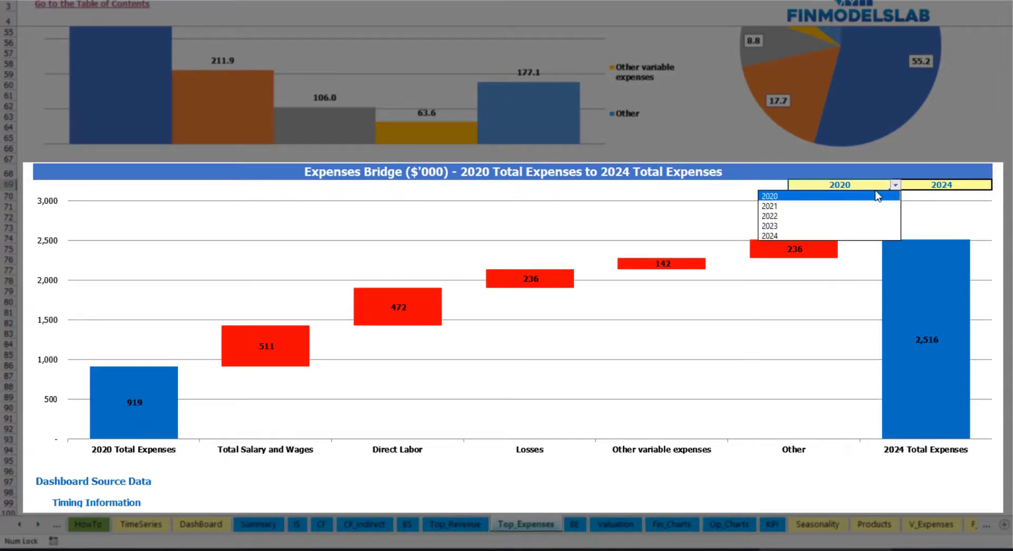
{"action": "left_click", "coordinate": [990, 186]}
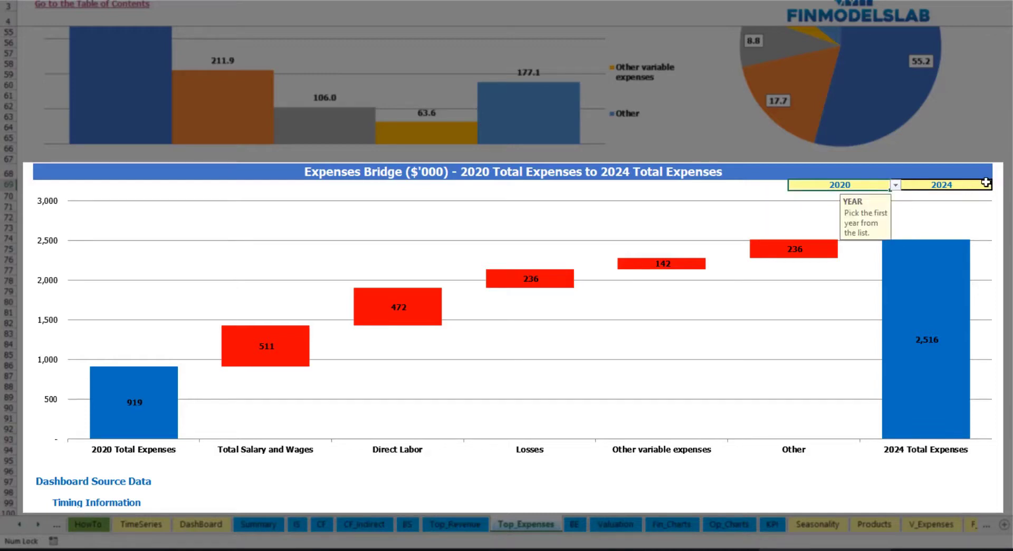
{"action": "left_click", "coordinate": [978, 184]}
{"action": "left_click", "coordinate": [998, 185]}
{"action": "left_click", "coordinate": [998, 185]}
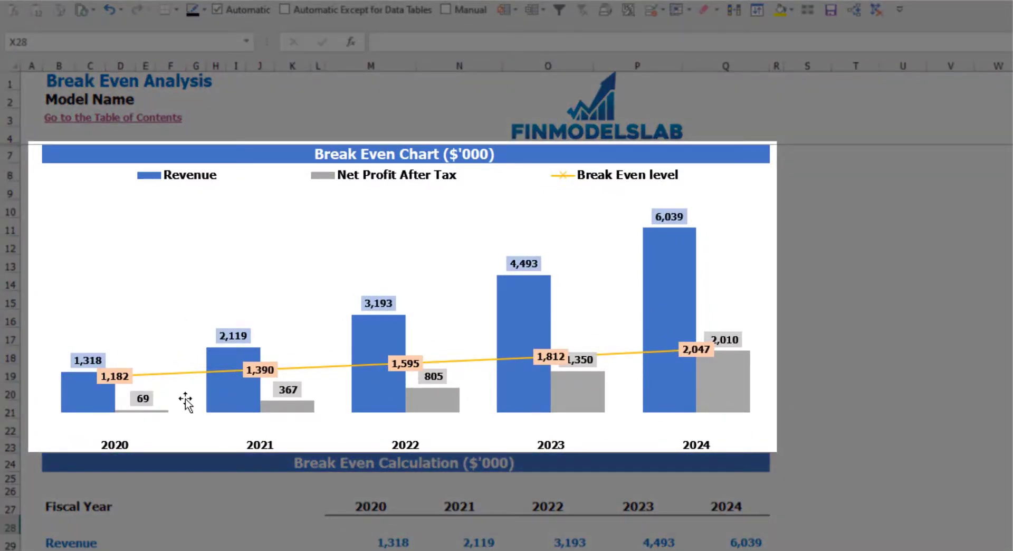
- Inspect the equity and loan costs, the resource shares and the weighted average cost of capital formula in the WACC calculation
{"action": "mouse_move", "coordinate": [109, 389]}
{"action": "mouse_move", "coordinate": [373, 340]}
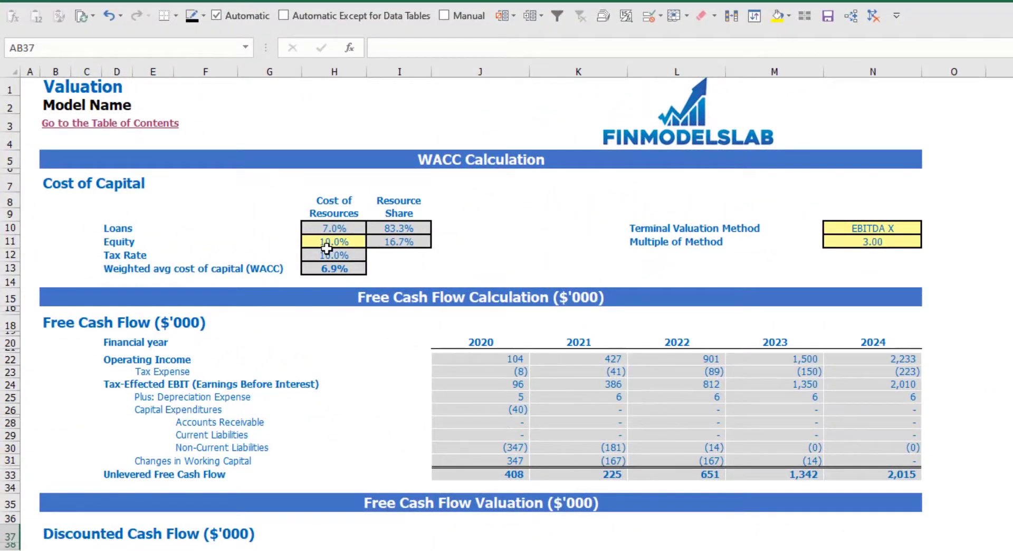
{"action": "left_click", "coordinate": [326, 241]}
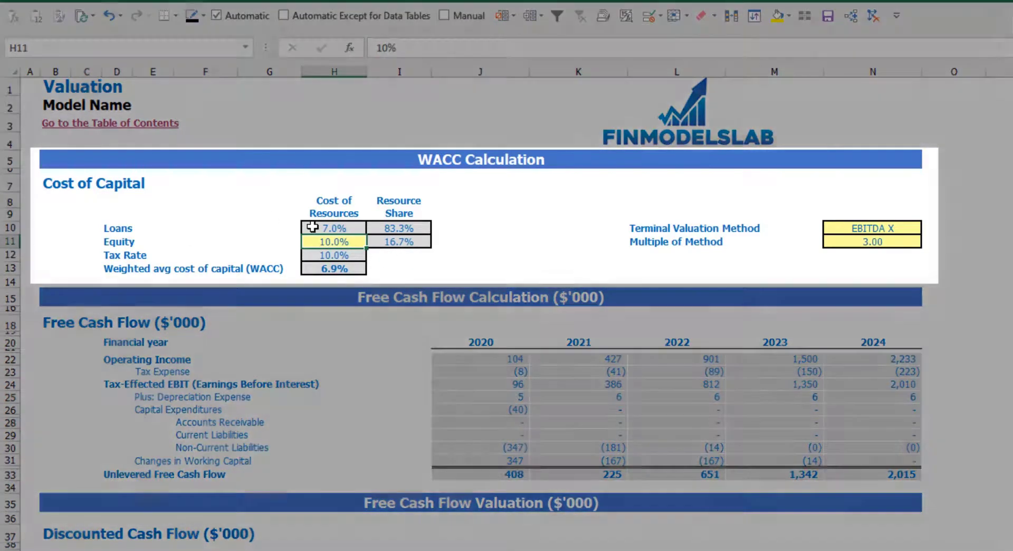
{"action": "left_click", "coordinate": [312, 227]}
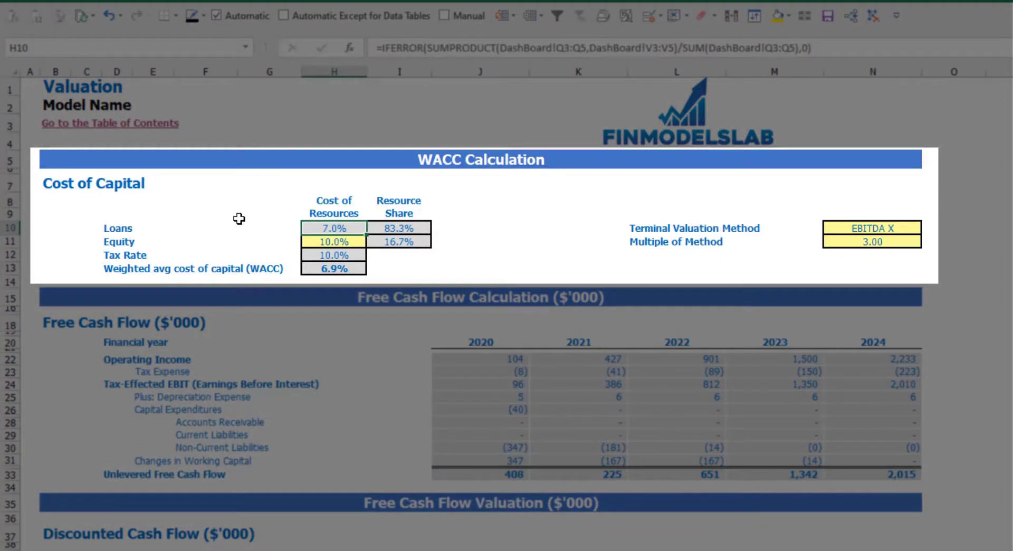
{"action": "left_click_drag", "start_coordinate": [399, 228], "coordinate": [397, 242]}
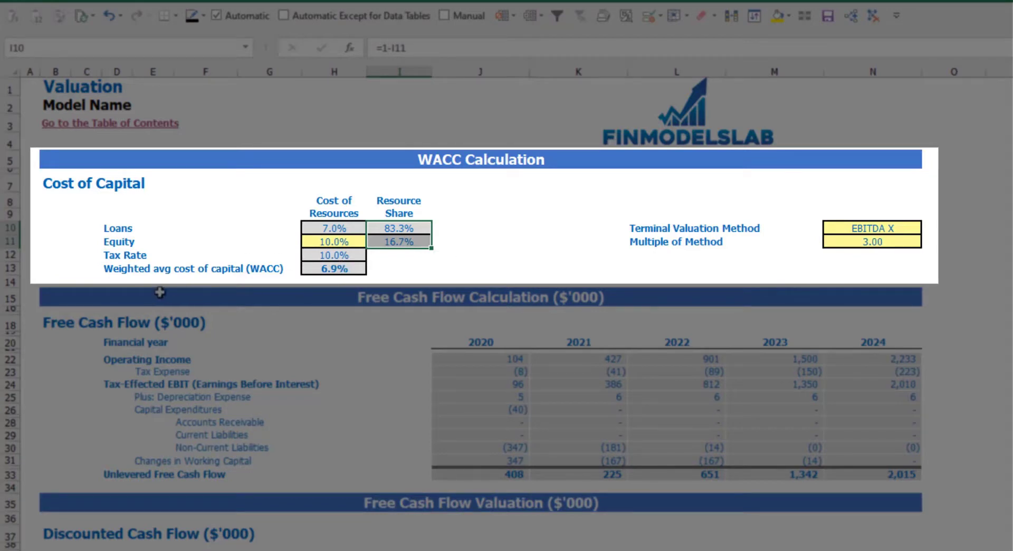
{"action": "left_click", "coordinate": [347, 272]}
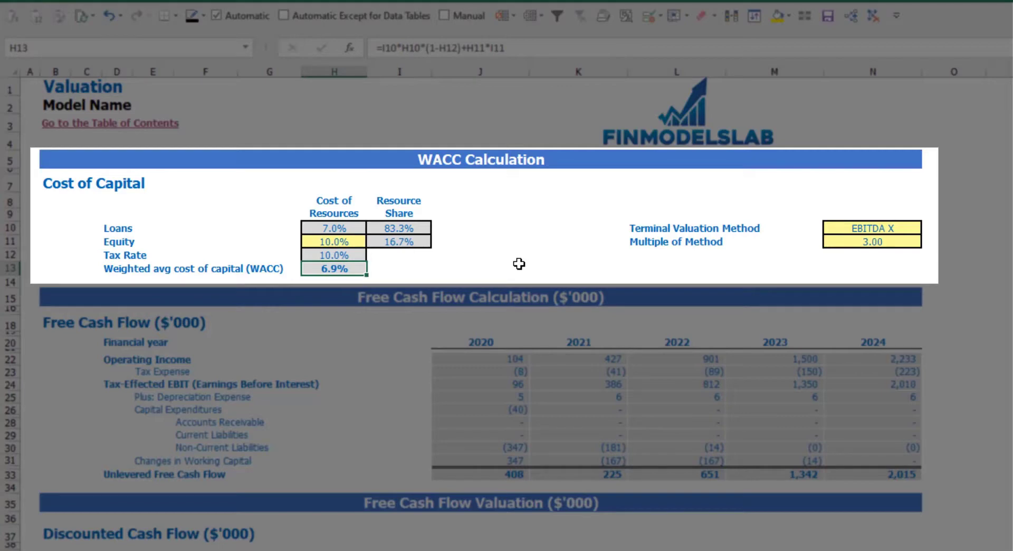
- Set the Terminal Valuation Method to Revenue X and select the Multiple of Method cell
{"action": "left_click", "coordinate": [891, 231]}
{"action": "left_click", "coordinate": [929, 228]}
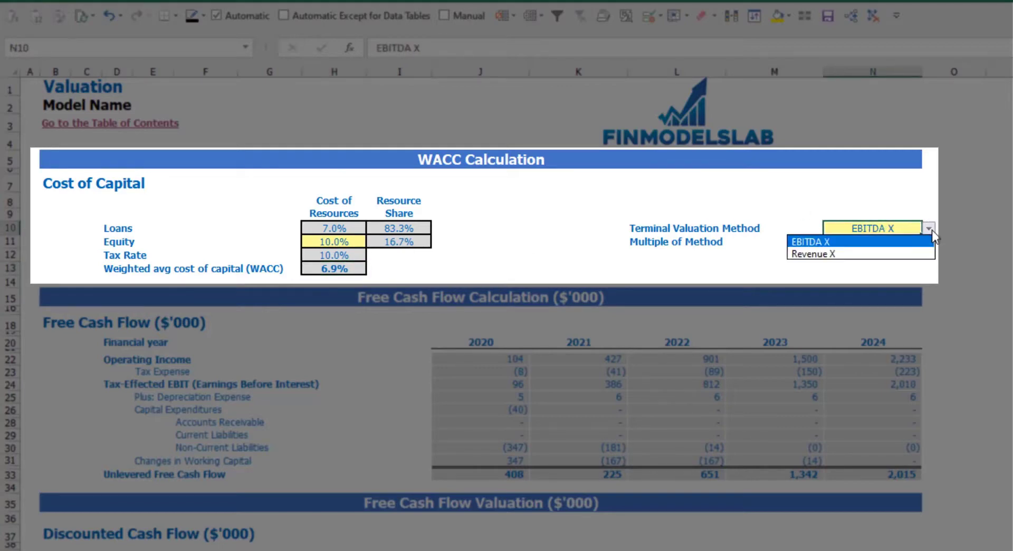
{"action": "left_click", "coordinate": [918, 253]}
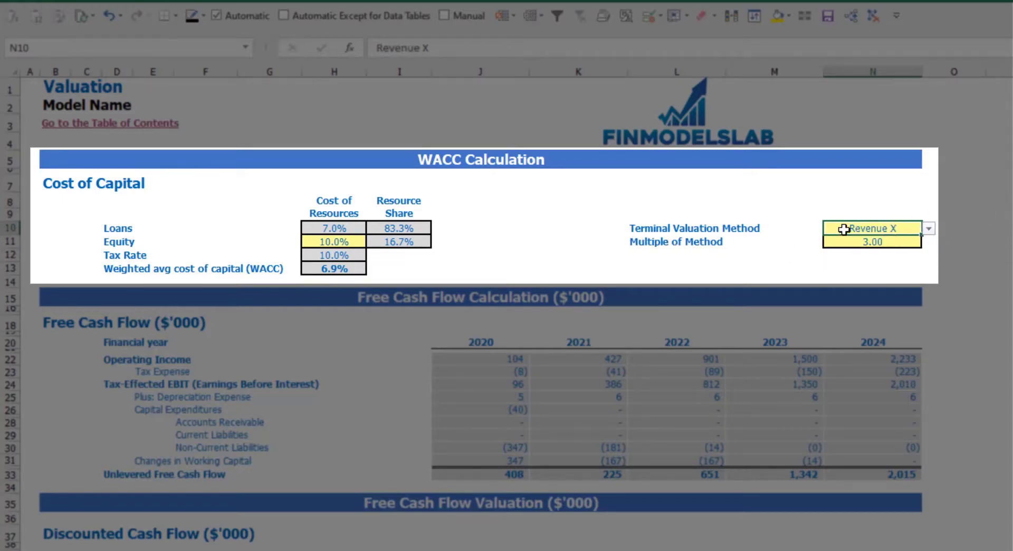
{"action": "left_click", "coordinate": [861, 241]}
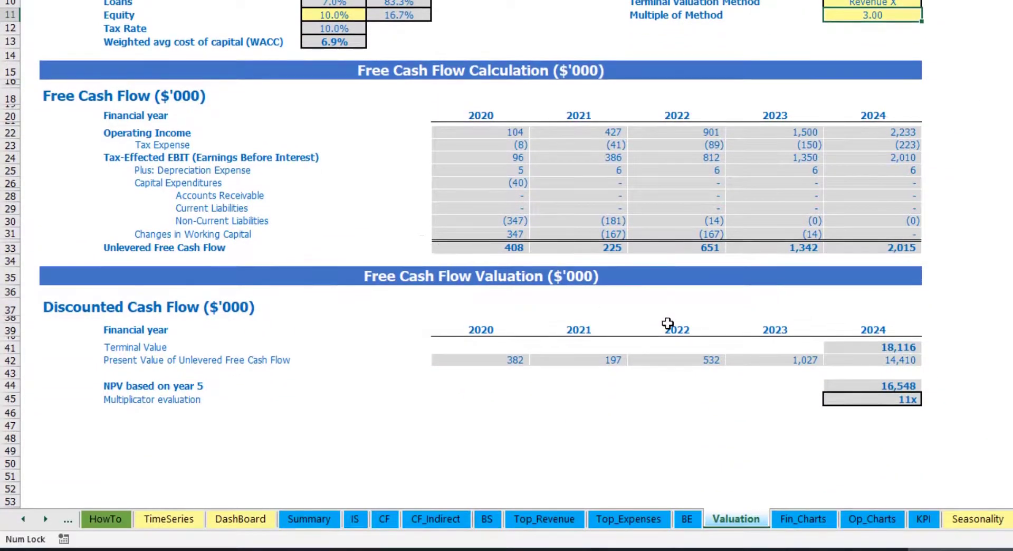
- Examine the terminal value, the unlevered free cash flow for 2020 to 2024 and the multiplicator evaluation
{"action": "left_click", "coordinate": [859, 351]}
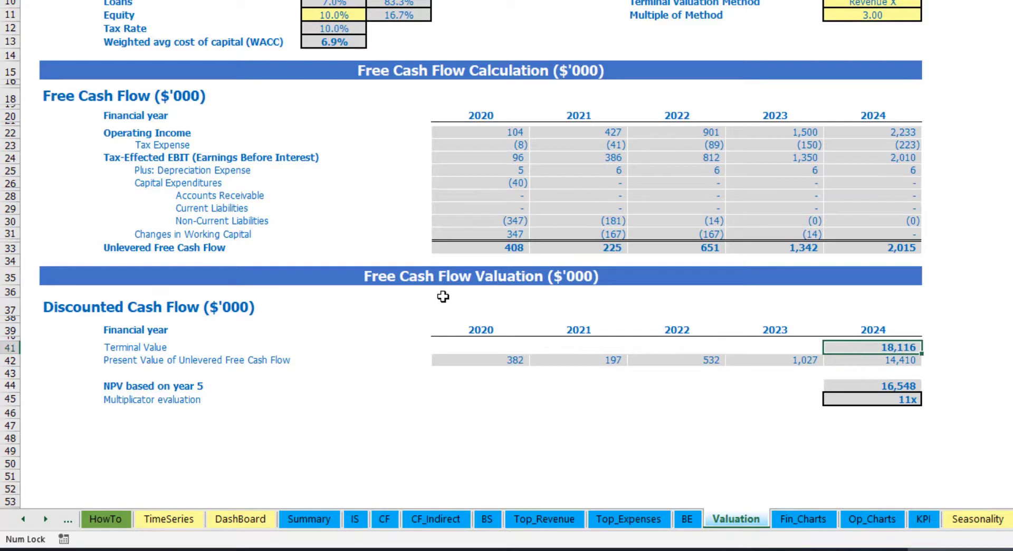
{"action": "left_click_drag", "start_coordinate": [457, 247], "coordinate": [871, 248]}
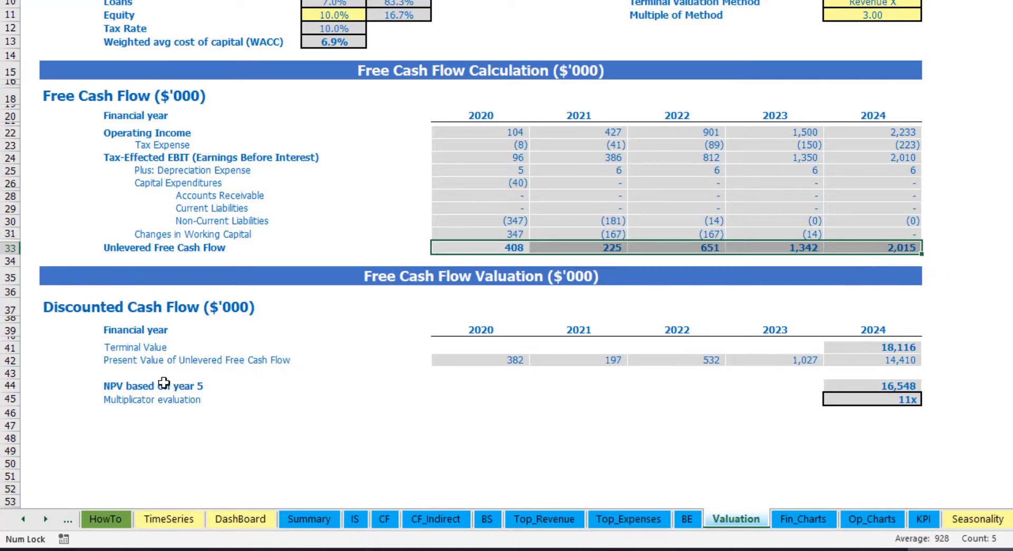
{"action": "left_click", "coordinate": [901, 400]}
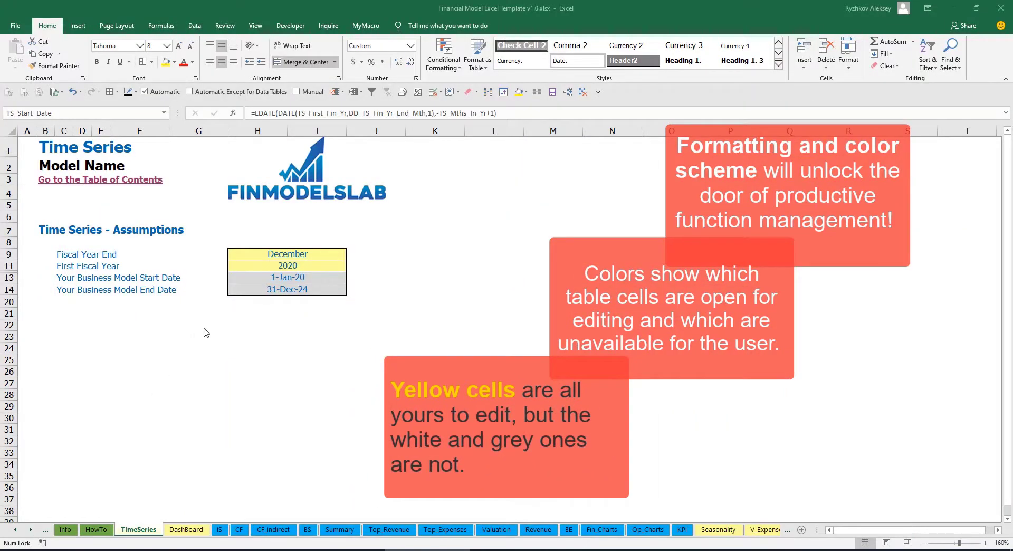
- Look through the workbook's sheet tabs up to the last sheet and back to the Time Series sheet
{"action": "left_click", "coordinate": [30, 530]}
{"action": "left_click", "coordinate": [30, 530]}
{"action": "left_click", "coordinate": [30, 530]}
{"action": "left_click", "coordinate": [30, 530]}
{"action": "left_click", "coordinate": [30, 530]}
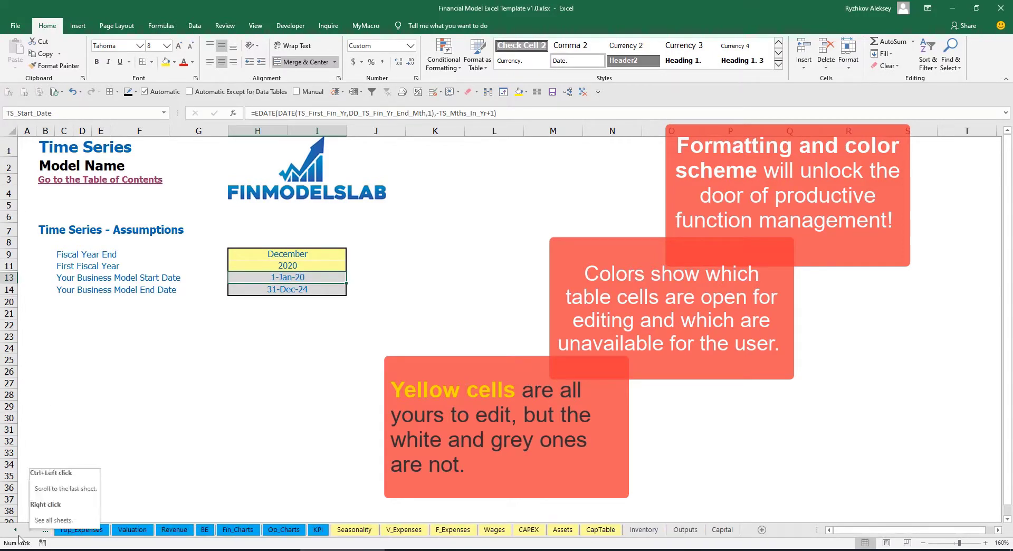
{"action": "left_click", "coordinate": [17, 533]}
{"action": "left_click", "coordinate": [18, 533]}
{"action": "left_click", "coordinate": [18, 533]}
{"action": "left_click", "coordinate": [18, 533]}
{"action": "left_click", "coordinate": [17, 533]}
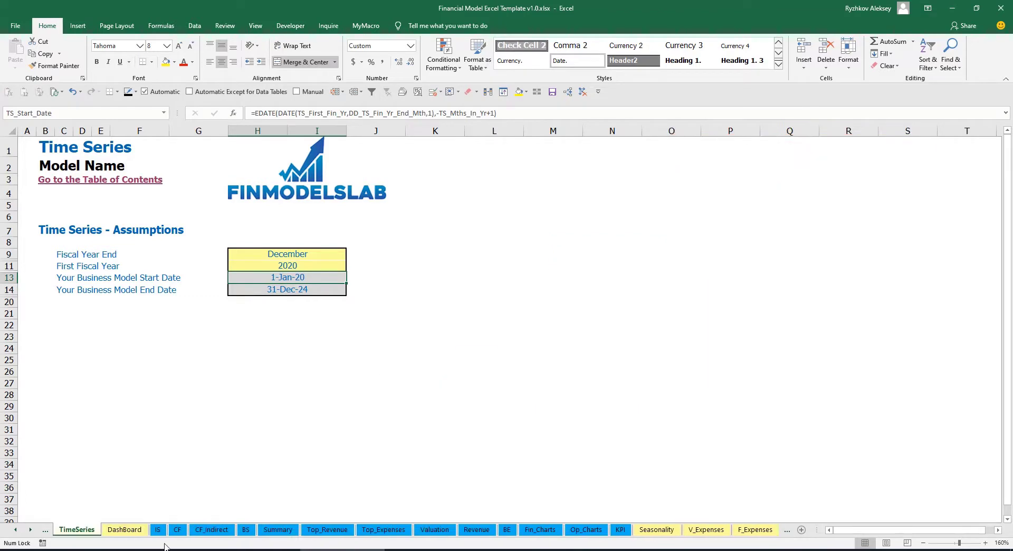
- Look through the workbook's report, input and calculation sheet tabs up to the last one and back to the first
{"action": "left_click", "coordinate": [31, 530]}
{"action": "left_click", "coordinate": [31, 530]}
{"action": "left_click", "coordinate": [31, 530]}
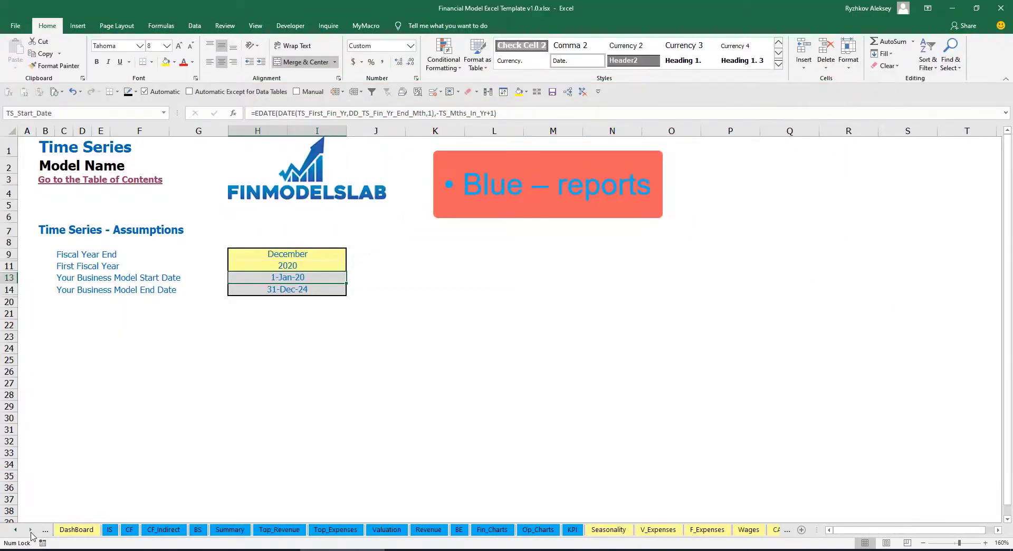
{"action": "left_click", "coordinate": [31, 530]}
{"action": "left_click", "coordinate": [30, 530]}
{"action": "left_click", "coordinate": [31, 530]}
{"action": "left_click", "coordinate": [30, 530]}
{"action": "left_click", "coordinate": [31, 530]}
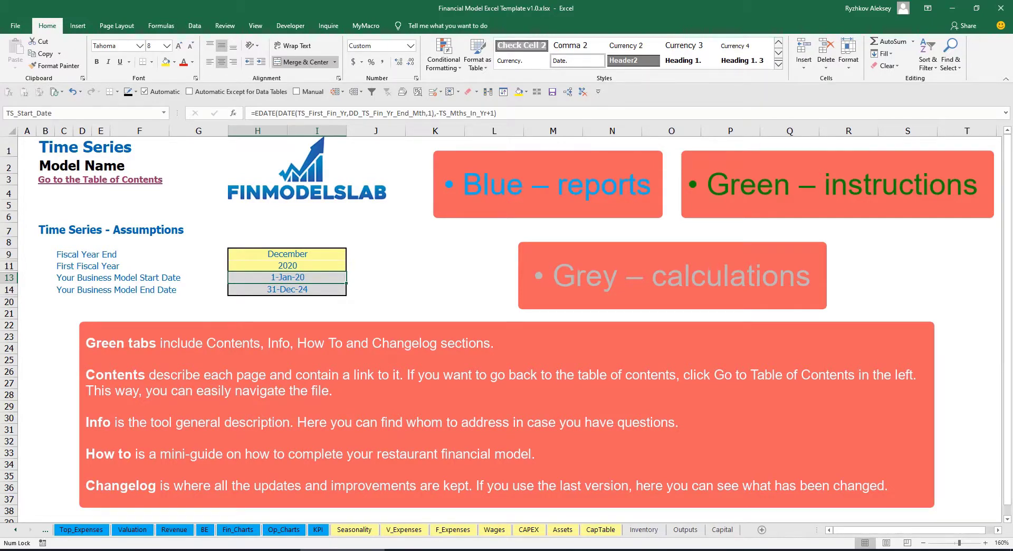
{"action": "left_click", "coordinate": [15, 531]}
{"action": "left_click", "coordinate": [15, 530]}
{"action": "left_click", "coordinate": [15, 530]}
{"action": "left_click", "coordinate": [16, 530]}
{"action": "left_click", "coordinate": [16, 530]}
{"action": "left_click", "coordinate": [16, 531]}
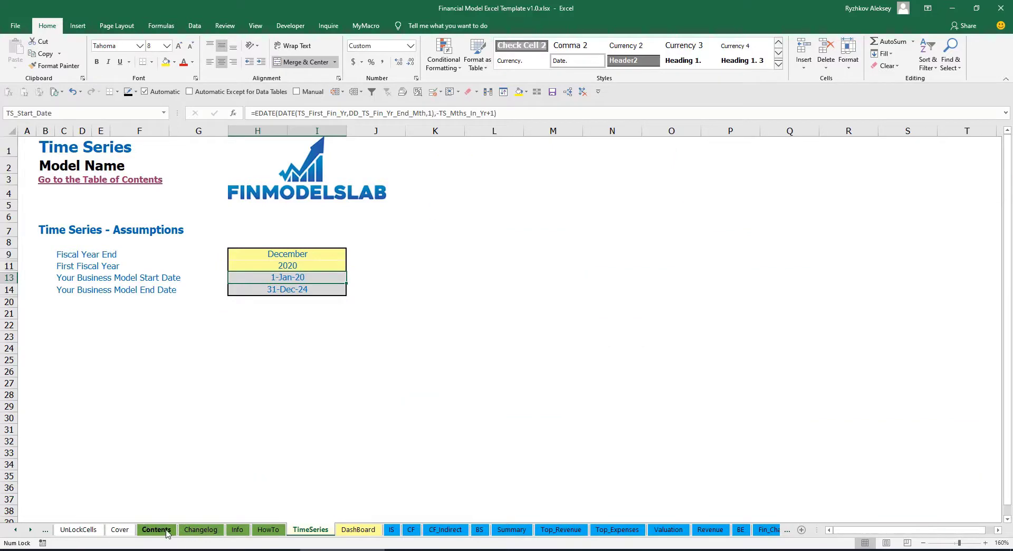
- Open the Contents sheet, follow its link to the Financial Statements Summary and return to the table of contents
{"action": "left_click", "coordinate": [157, 530]}
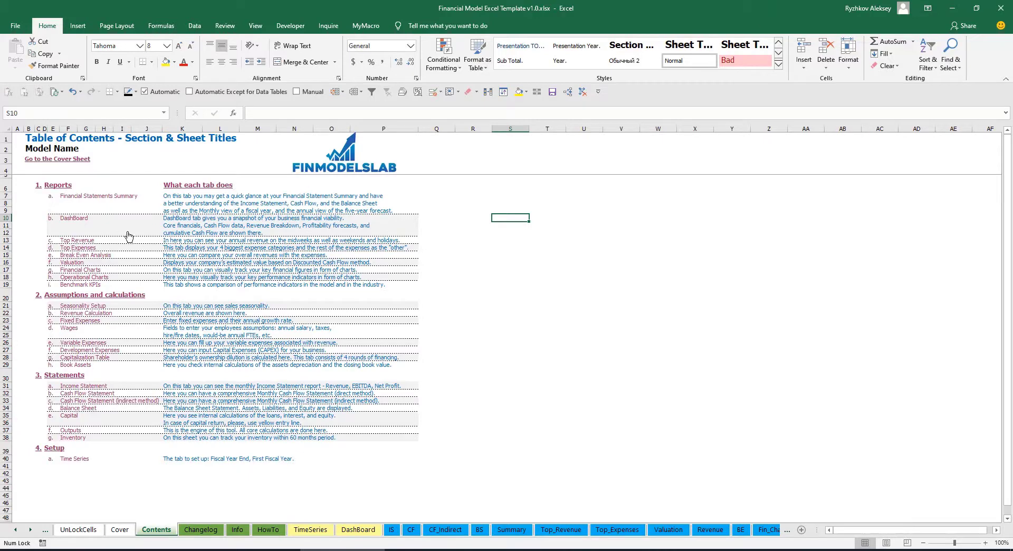
{"action": "left_click", "coordinate": [89, 199]}
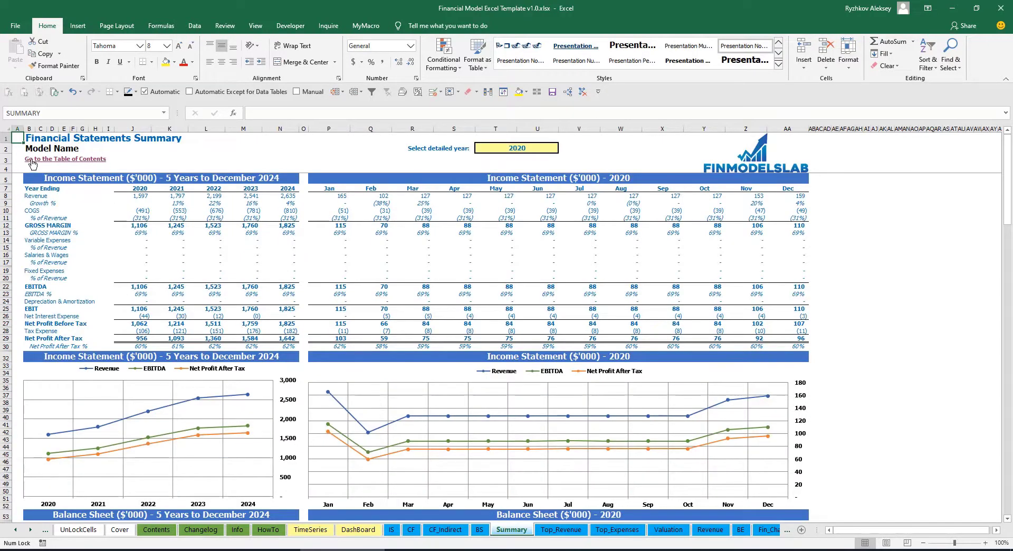
{"action": "left_click", "coordinate": [32, 161]}
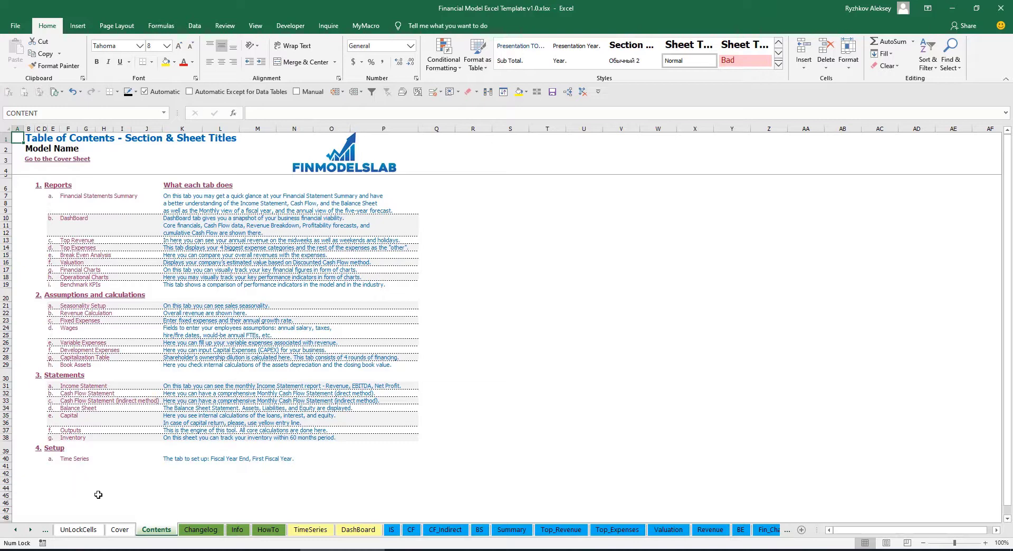
- Read through the How To sheet's guidance, from the overall business model principles to the sections on wages, book assets and reports
{"action": "left_click", "coordinate": [268, 532]}
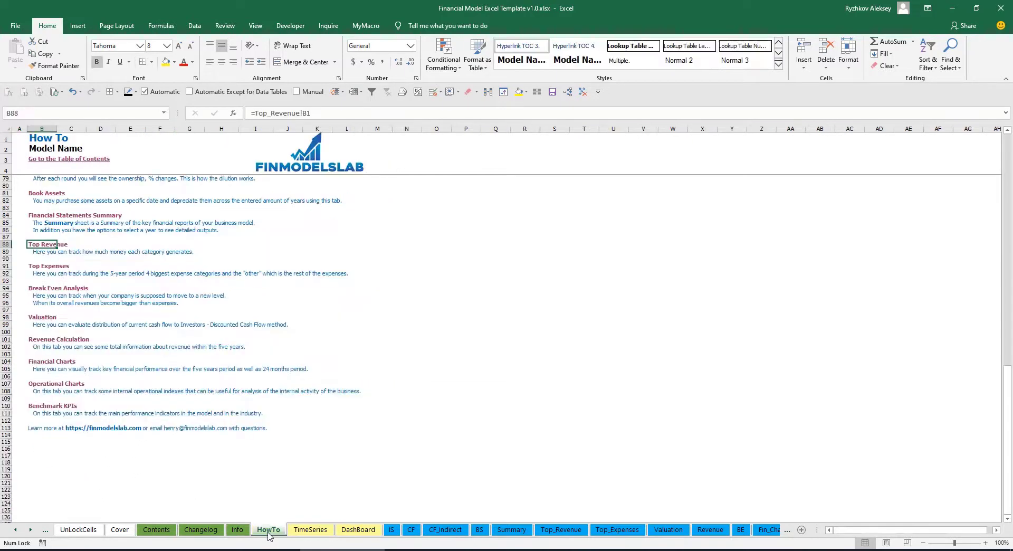
{"action": "scroll", "coordinate": [108, 289], "scroll_direction": "up", "scroll_amount": 20}
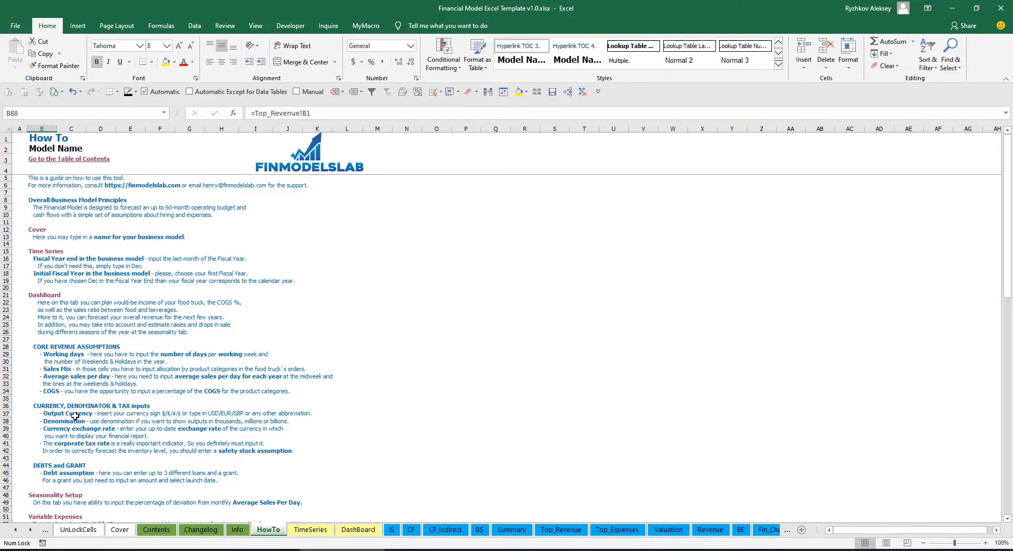
{"action": "scroll", "coordinate": [51, 351], "scroll_direction": "down", "scroll_amount": 3}
{"action": "scroll", "coordinate": [61, 395], "scroll_direction": "down", "scroll_amount": 3}
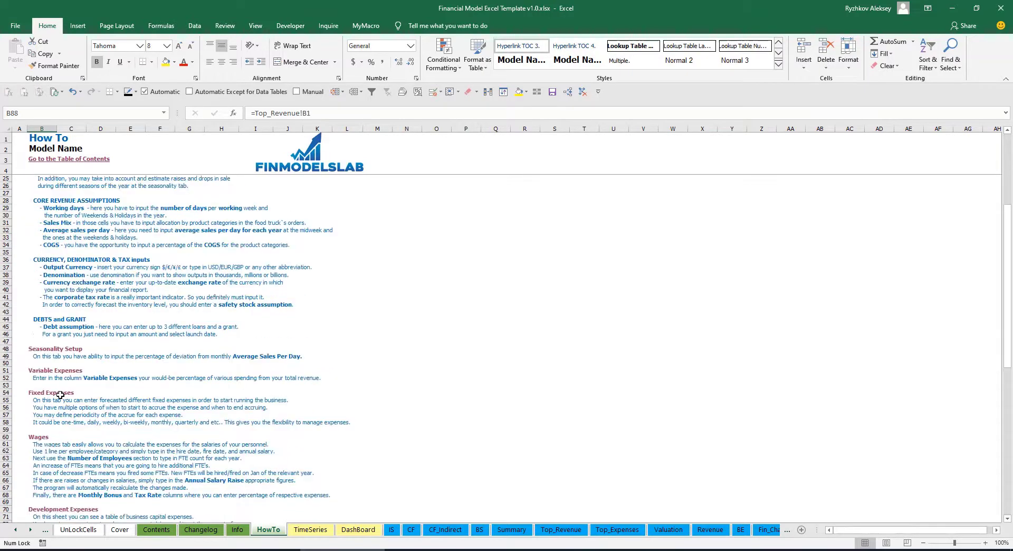
{"action": "scroll", "coordinate": [53, 398], "scroll_direction": "down", "scroll_amount": 6}
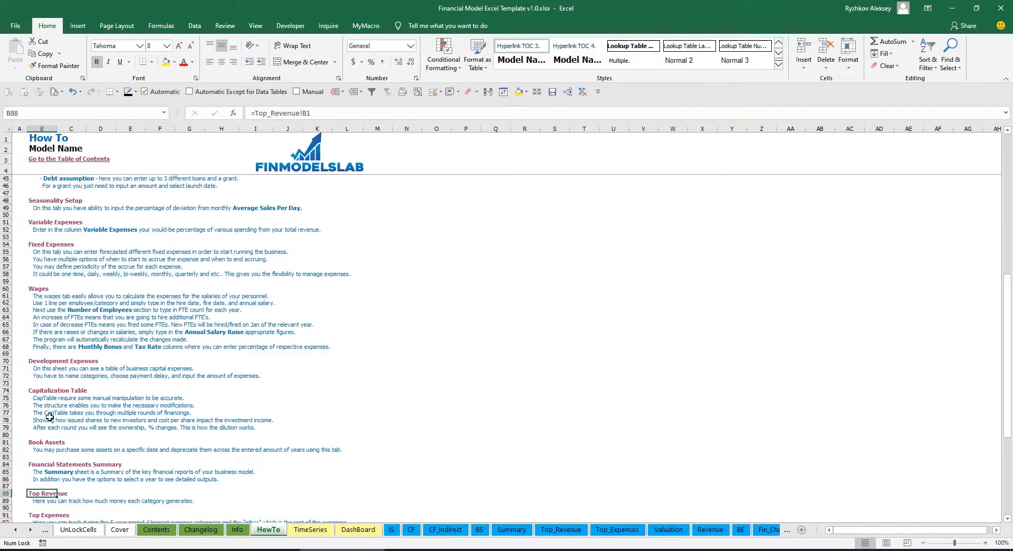
{"action": "scroll", "coordinate": [50, 417], "scroll_direction": "up", "scroll_amount": 12}
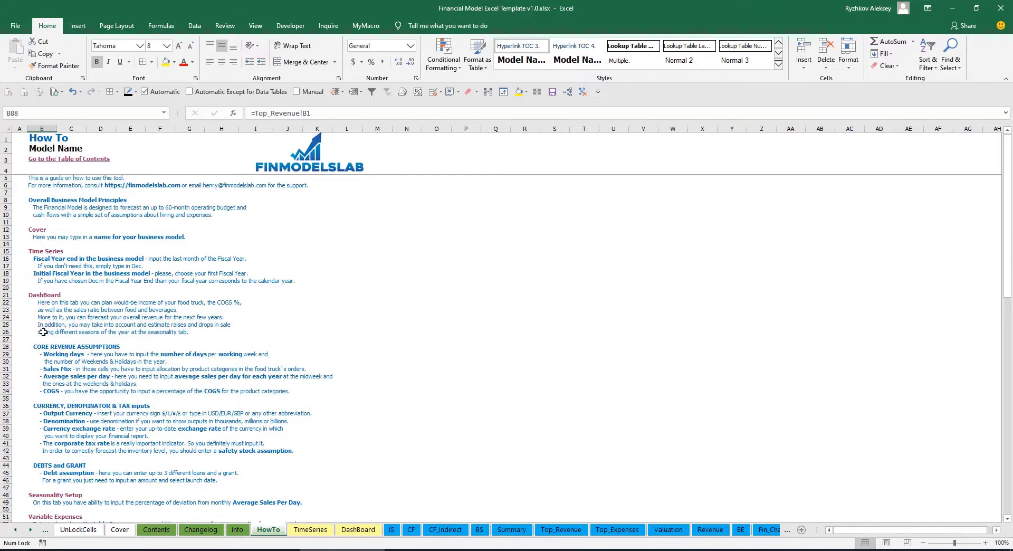
{"action": "scroll", "coordinate": [42, 331], "scroll_direction": "down", "scroll_amount": 10}
{"action": "scroll", "coordinate": [47, 304], "scroll_direction": "down", "scroll_amount": 3}
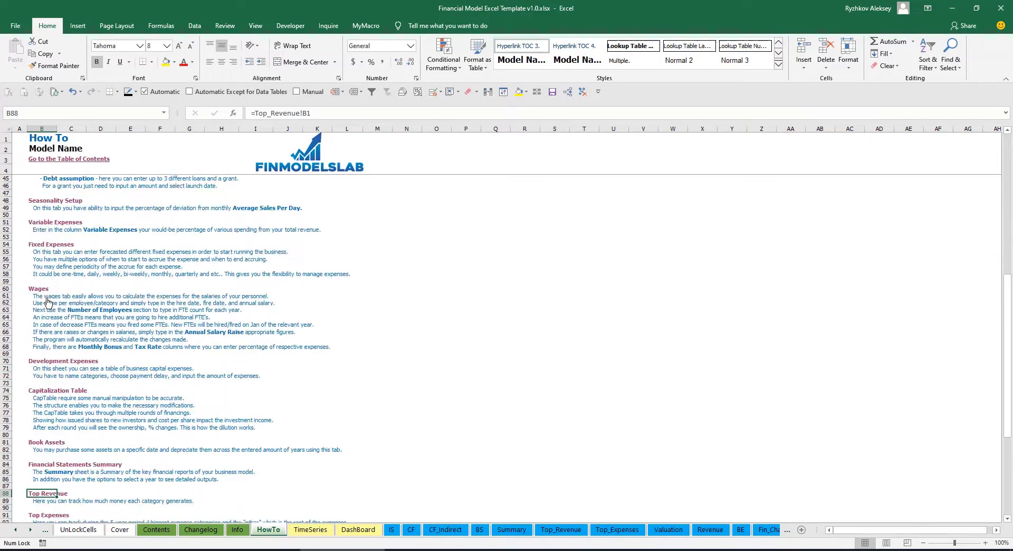
{"action": "left_click", "coordinate": [35, 445]}
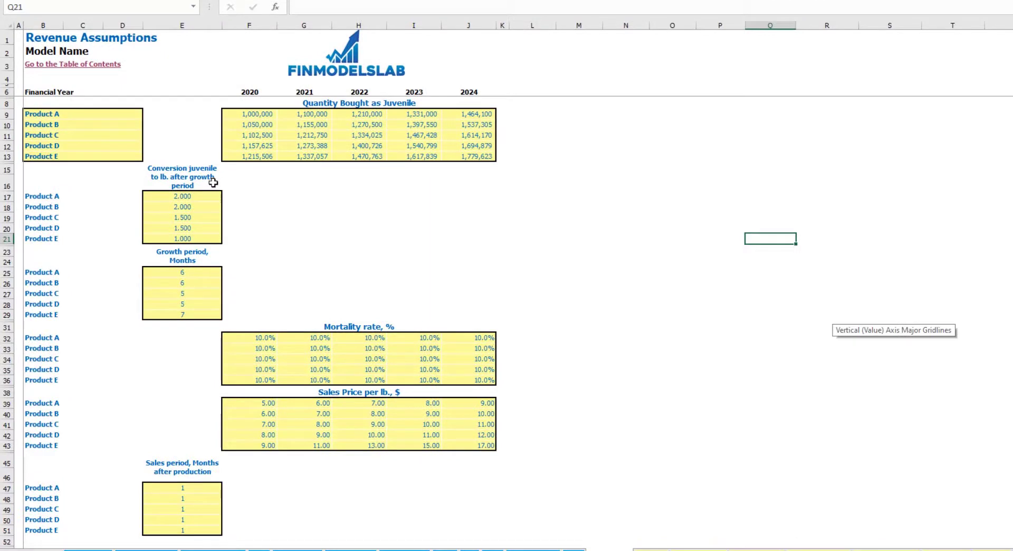
- Rename Product A to AAA and Product B to BBB in the product list of the Revenue Assumptions sheet
{"action": "left_click_drag", "start_coordinate": [69, 114], "coordinate": [64, 157]}
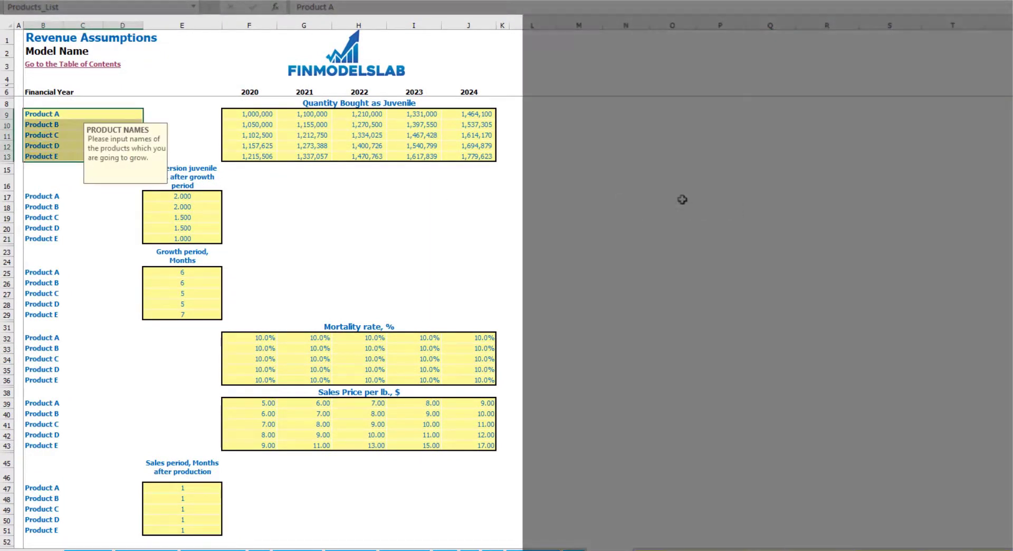
{"action": "left_click", "coordinate": [681, 199]}
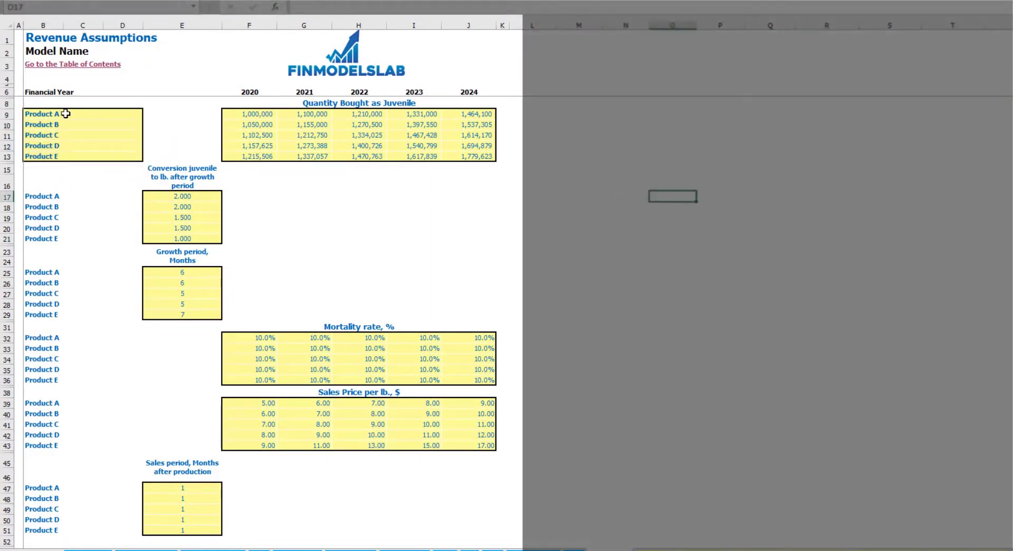
{"action": "left_click", "coordinate": [62, 114]}
{"action": "type", "text": "AAA"}
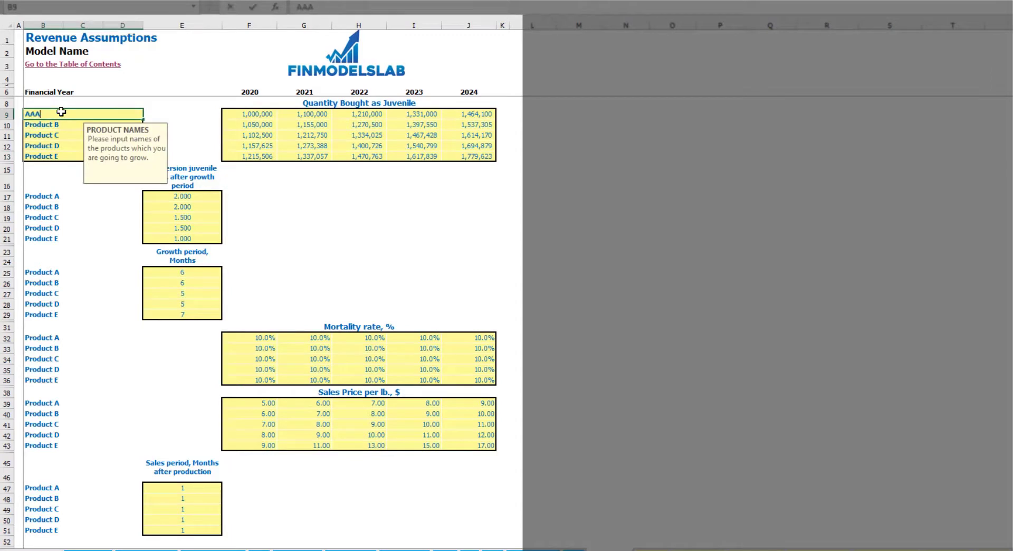
{"action": "key", "text": "Return"}
{"action": "type", "text": "BBB"}
{"action": "key", "text": "Return"}
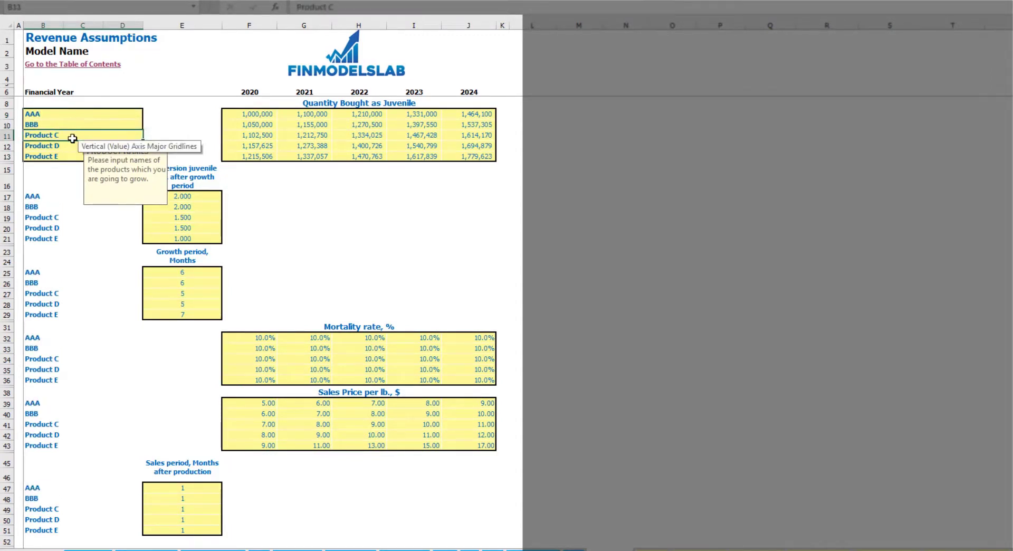
- Undo both product name changes in the product list
{"action": "key", "text": "ctrl+z"}
{"action": "key", "text": "ctrl+z"}
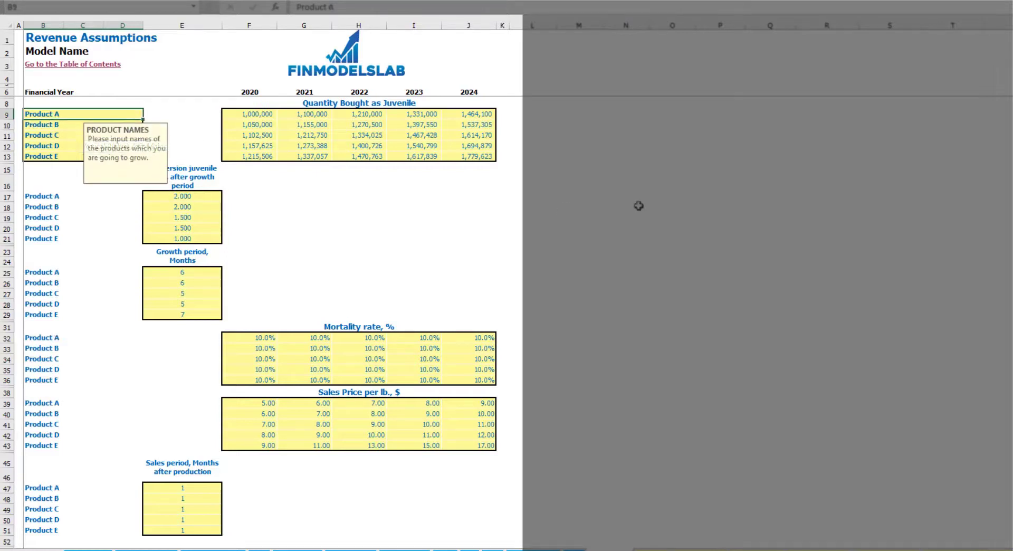
{"action": "left_click", "coordinate": [634, 208]}
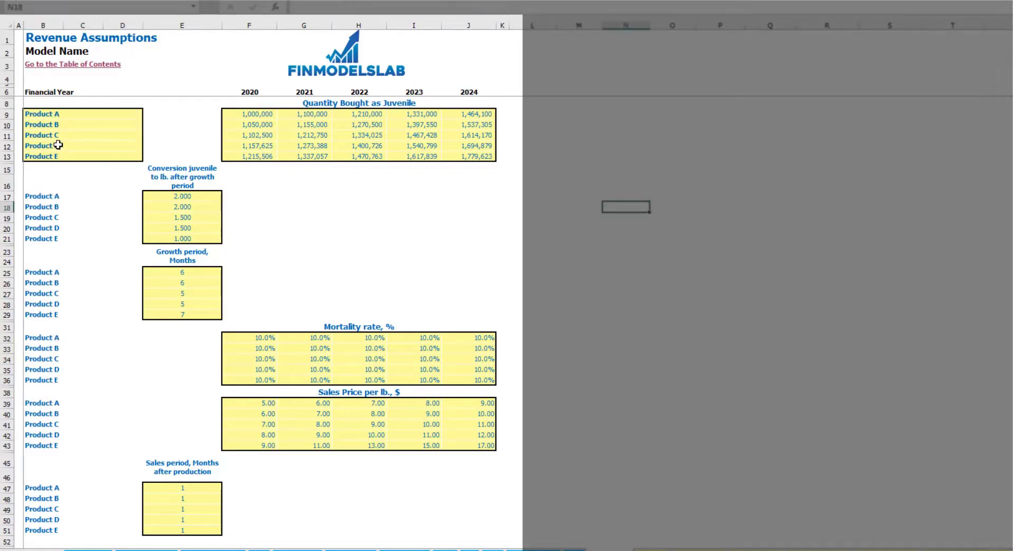
- Clear the names Product D and Product E from the product list, and undo the deletion
{"action": "left_click_drag", "start_coordinate": [64, 148], "coordinate": [64, 156]}
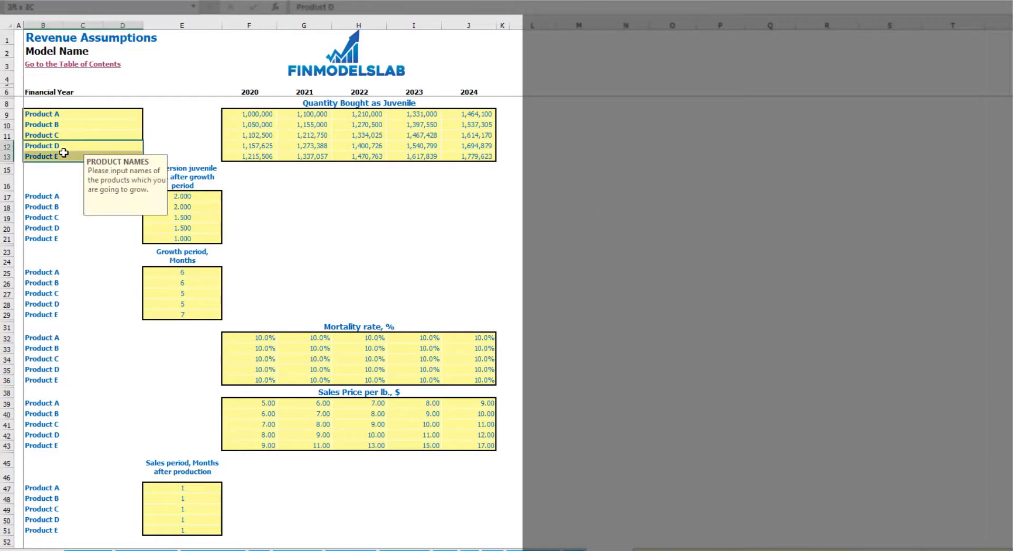
{"action": "key", "text": "Delete"}
{"action": "left_click", "coordinate": [154, 126]}
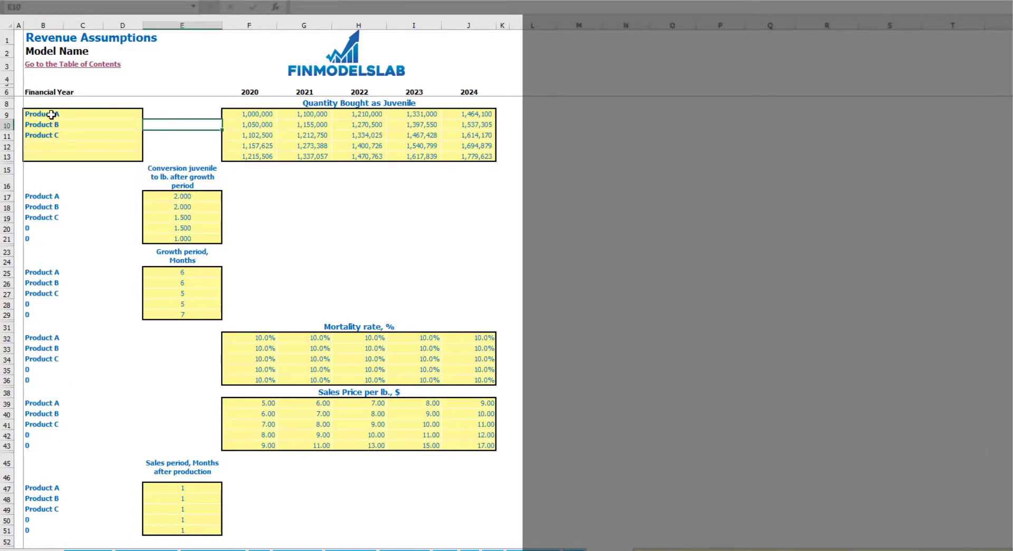
{"action": "left_click_drag", "start_coordinate": [51, 114], "coordinate": [58, 138]}
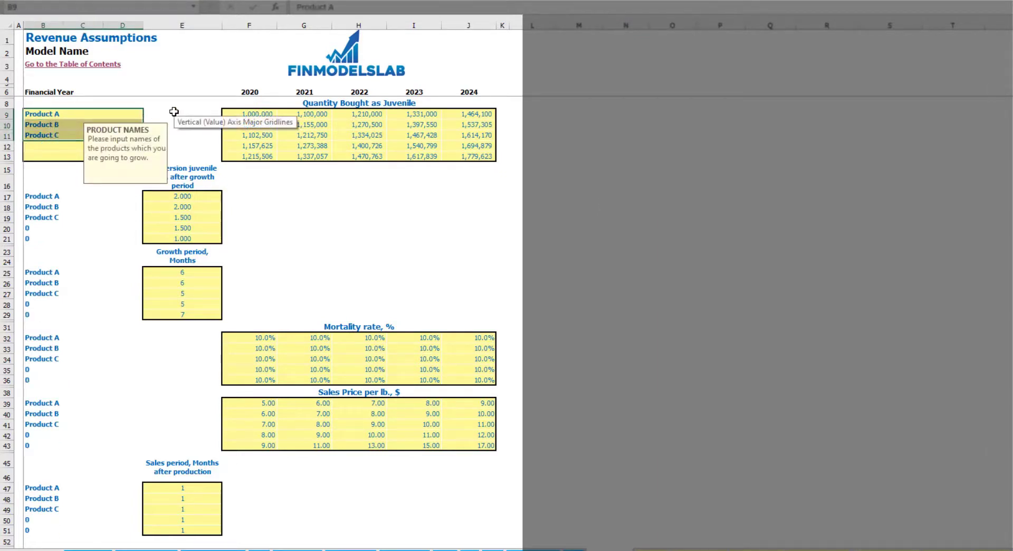
{"action": "key", "text": "ctrl+z"}
{"action": "left_click", "coordinate": [370, 219]}
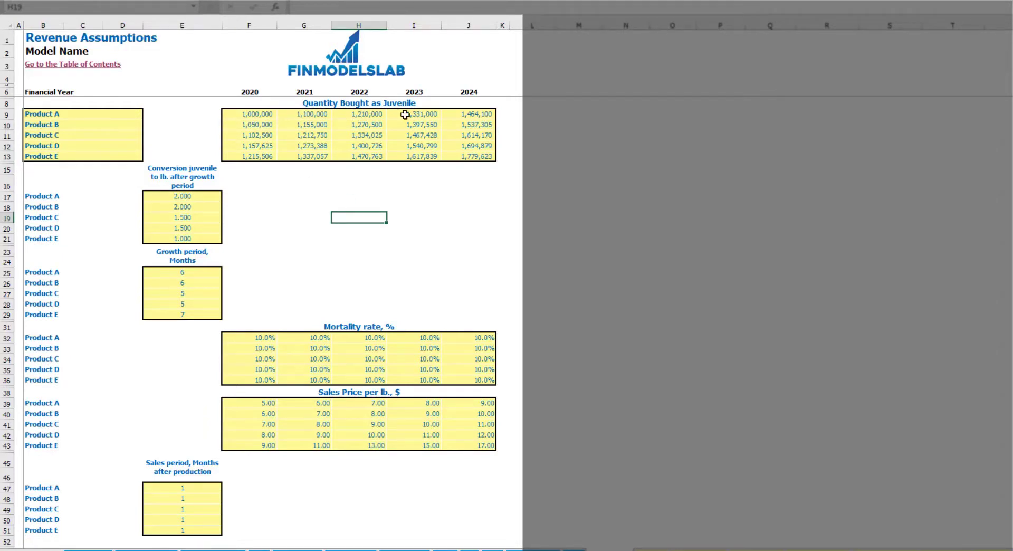
- Set Product A's quantity bought as juvenile for 2020 to 500000
{"action": "left_click", "coordinate": [265, 112]}
{"action": "type", "text": "500000"}
{"action": "key", "text": "ctrl+Return"}
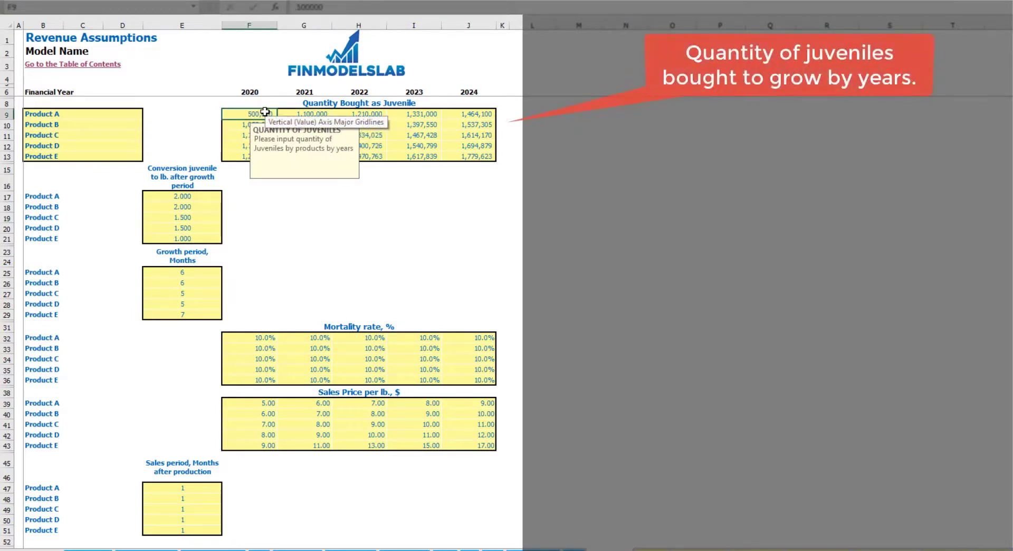
- Calculate Product A's 2021 juvenile quantity as the previous year's plus 100000, and copy the formula across 2022 to 2024
{"action": "key", "text": "Right"}
{"action": "type", "text": "="}
{"action": "key", "text": "Left"}
{"action": "type", "text": "+1000"}
{"action": "key", "text": "ctrl+Return"}
{"action": "key", "text": "ctrl+c"}
{"action": "key", "text": "Right"}
{"action": "key", "text": "shift+Right"}
{"action": "key", "text": "shift+Right"}
{"action": "key", "text": "ctrl+v"}
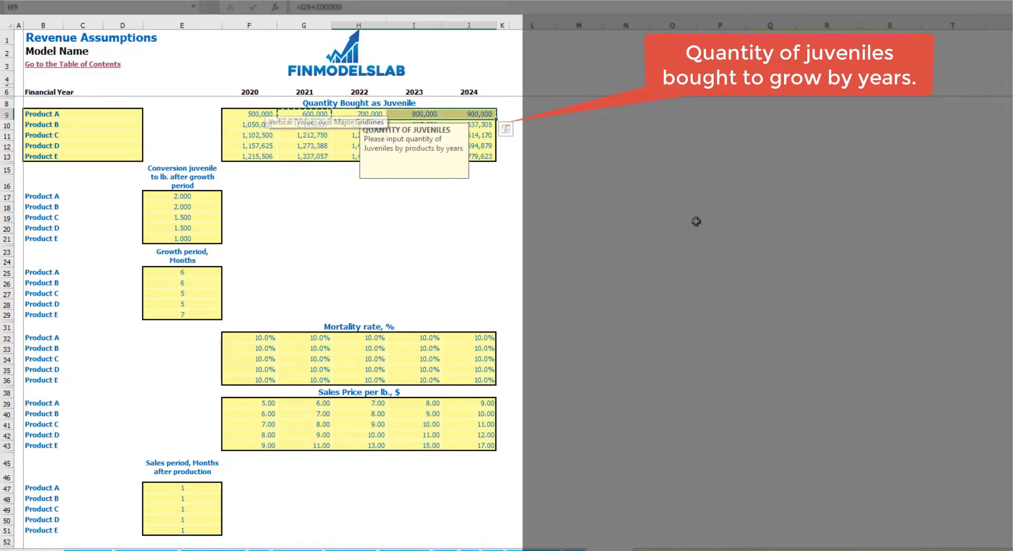
{"action": "left_click", "coordinate": [678, 217]}
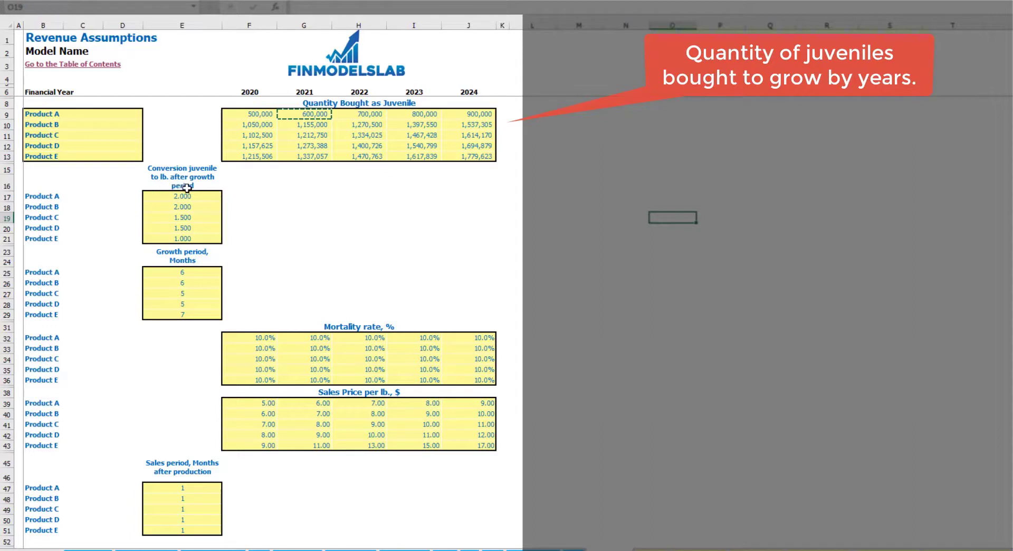
- Inspect the juvenile-to-lb. conversion values for Products A to E and the Product A label's formula
{"action": "left_click_drag", "start_coordinate": [182, 198], "coordinate": [189, 235]}
{"action": "left_click", "coordinate": [296, 185]}
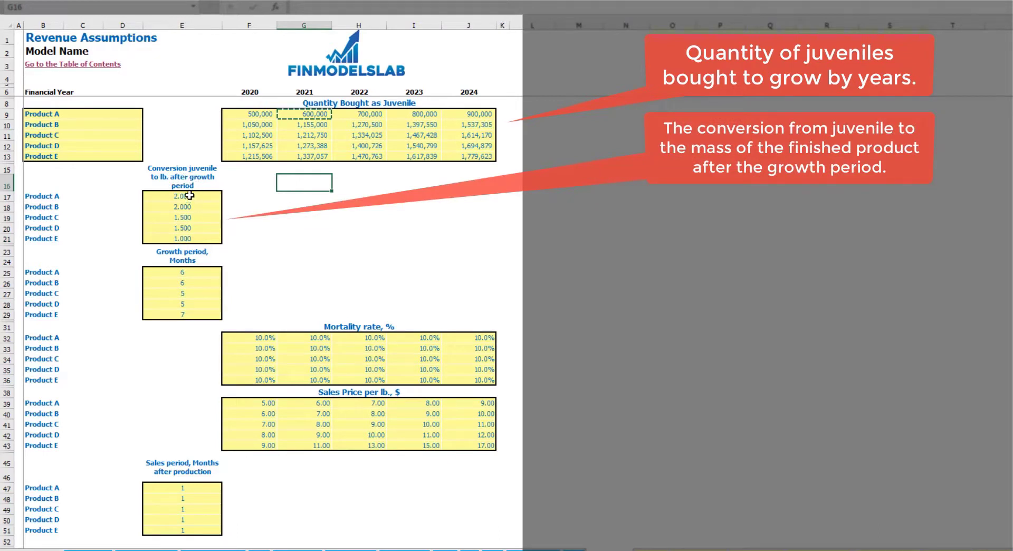
{"action": "left_click", "coordinate": [190, 197]}
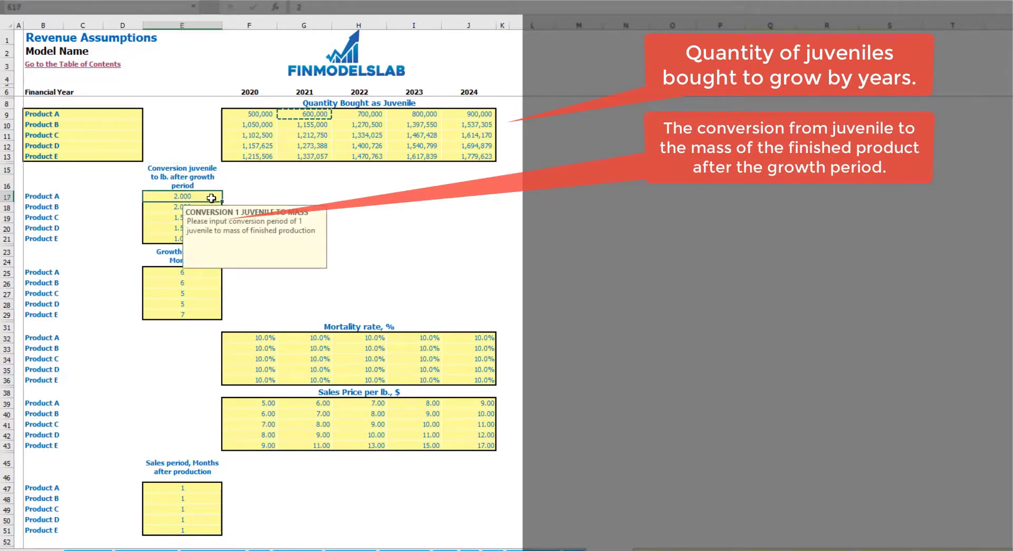
{"action": "left_click", "coordinate": [238, 185]}
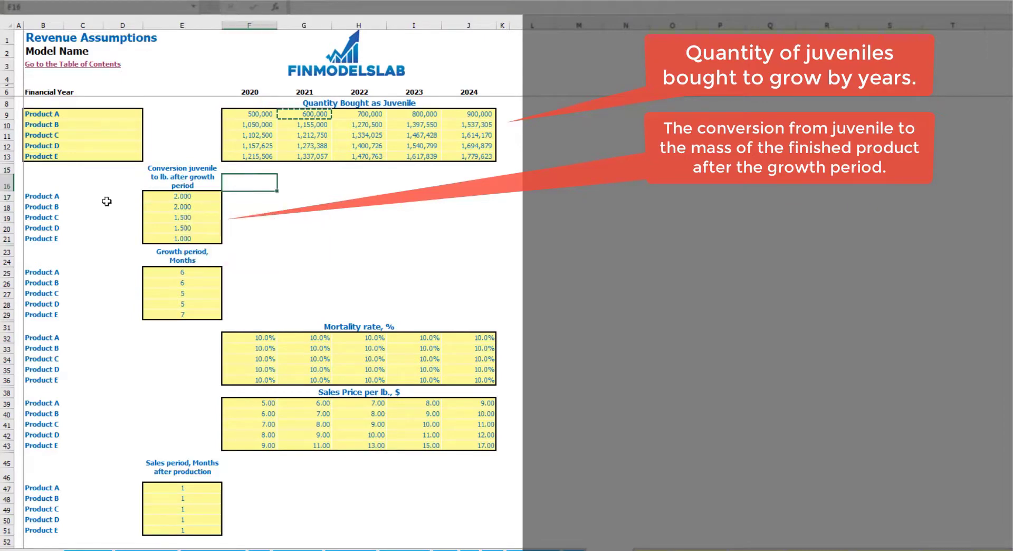
{"action": "left_click", "coordinate": [35, 199]}
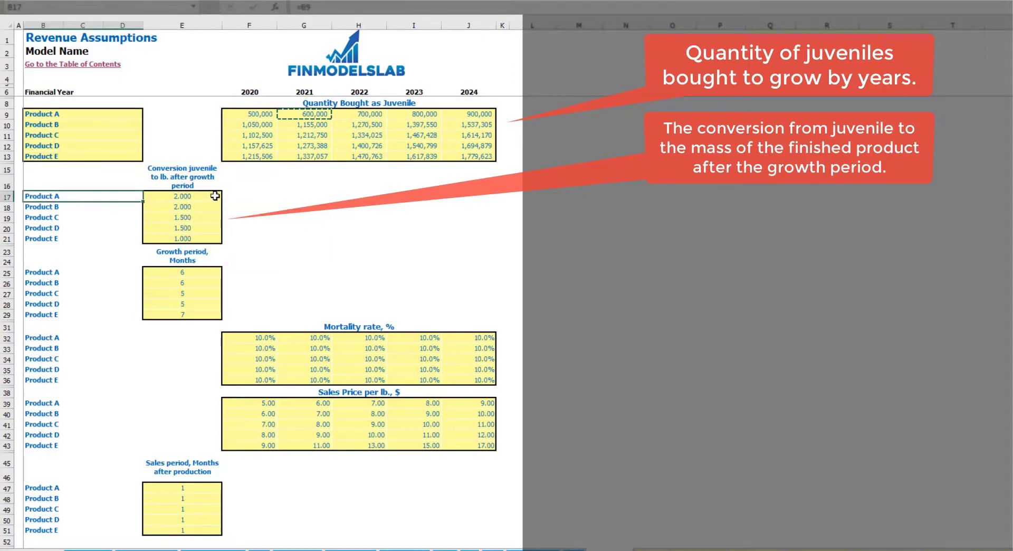
- Set Product A's growth period to 8 months
{"action": "left_click", "coordinate": [184, 273]}
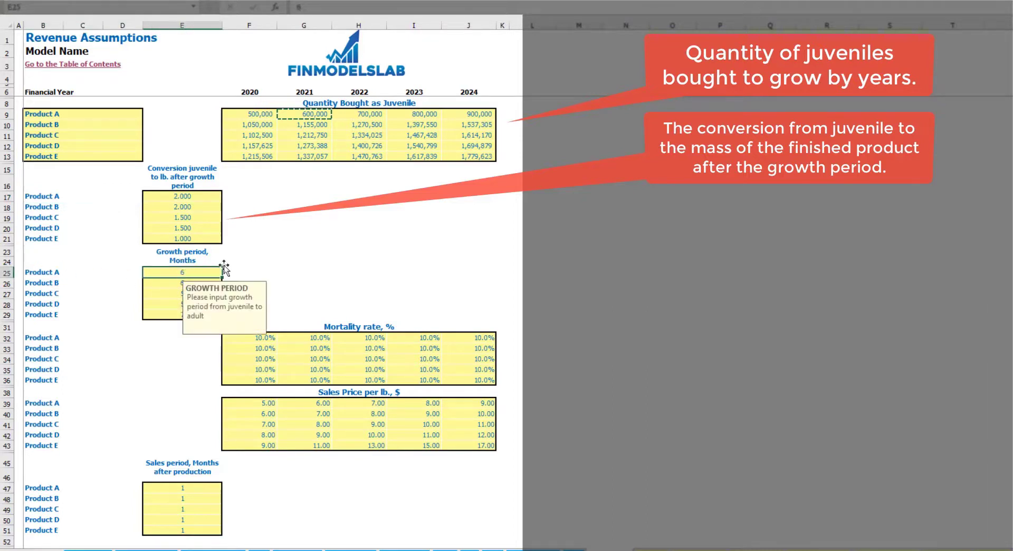
{"action": "left_click", "coordinate": [293, 228]}
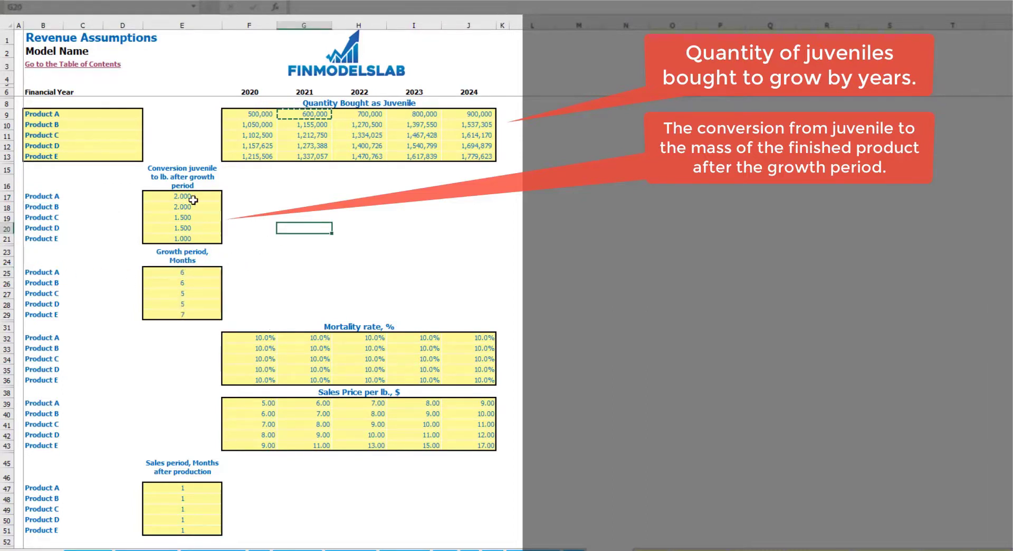
{"action": "left_click", "coordinate": [188, 273]}
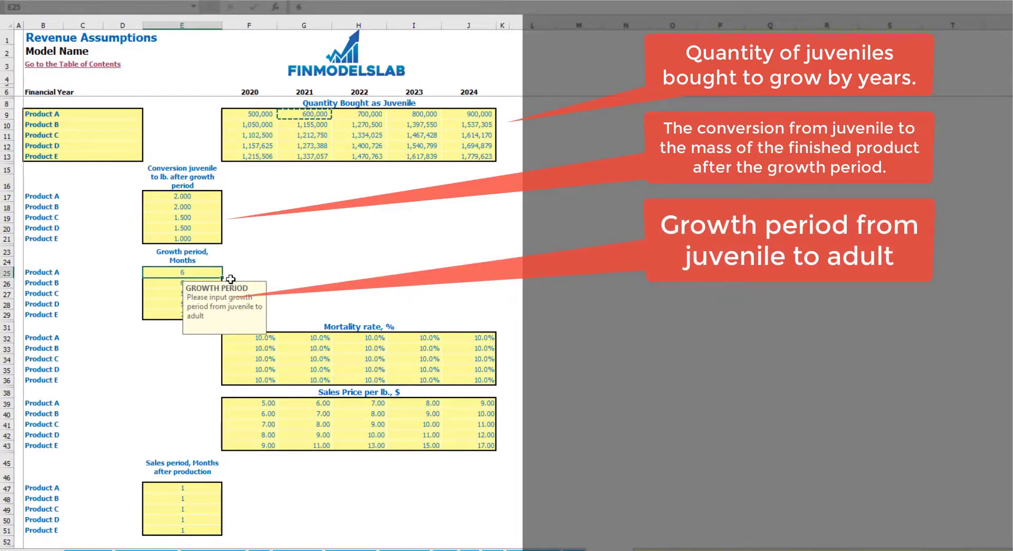
{"action": "type", "text": "3"}
{"action": "left_click", "coordinate": [327, 228]}
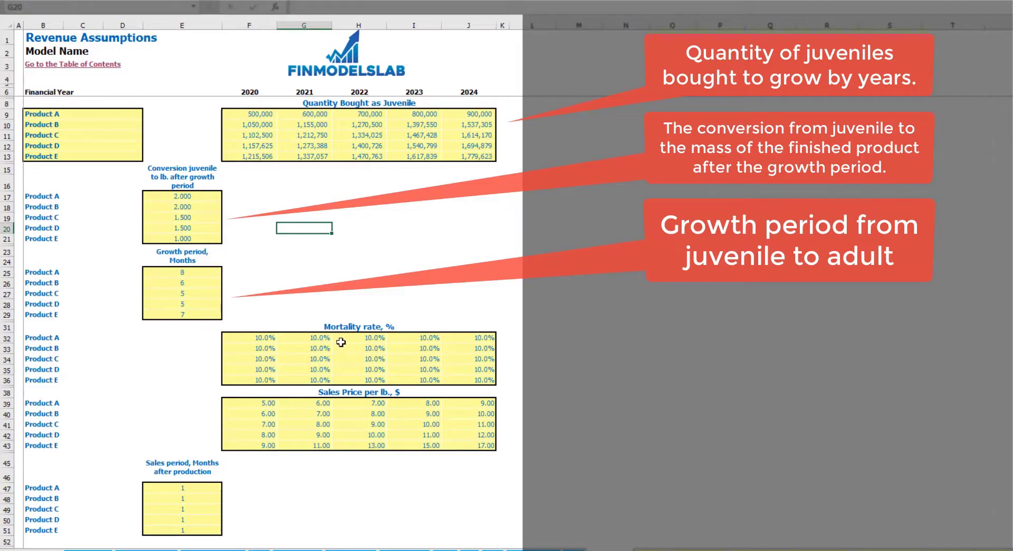
- Set Product A's mortality rates to 5%, 4%, 4.5%, 3% and 2% for 2020 through 2024
{"action": "left_click", "coordinate": [264, 338]}
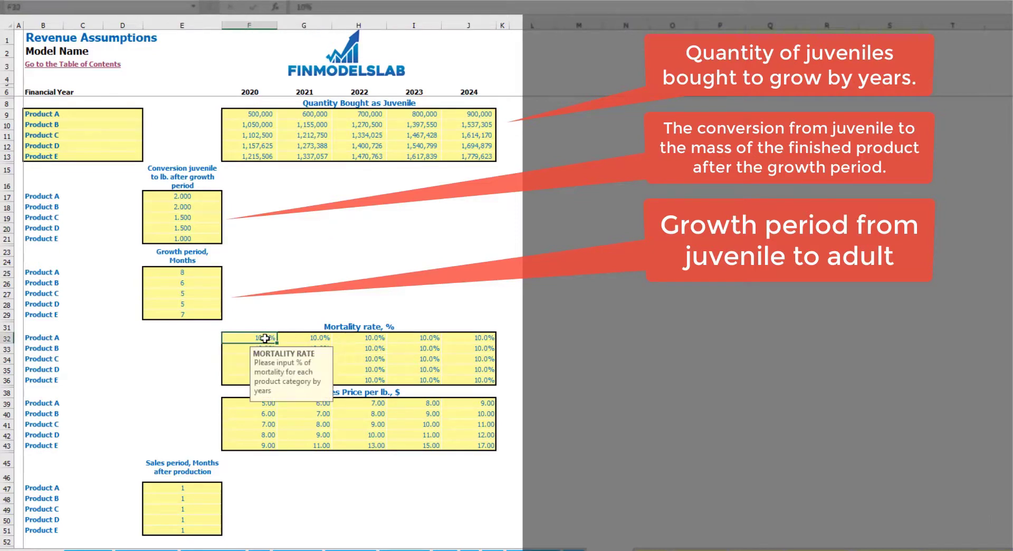
{"action": "type", "text": "5%"}
{"action": "key", "text": "Tab"}
{"action": "type", "text": "4%"}
{"action": "key", "text": "Tab"}
{"action": "type", "text": "4.5%"}
{"action": "key", "text": "Tab"}
{"action": "type", "text": "3%"}
{"action": "key", "text": "Tab"}
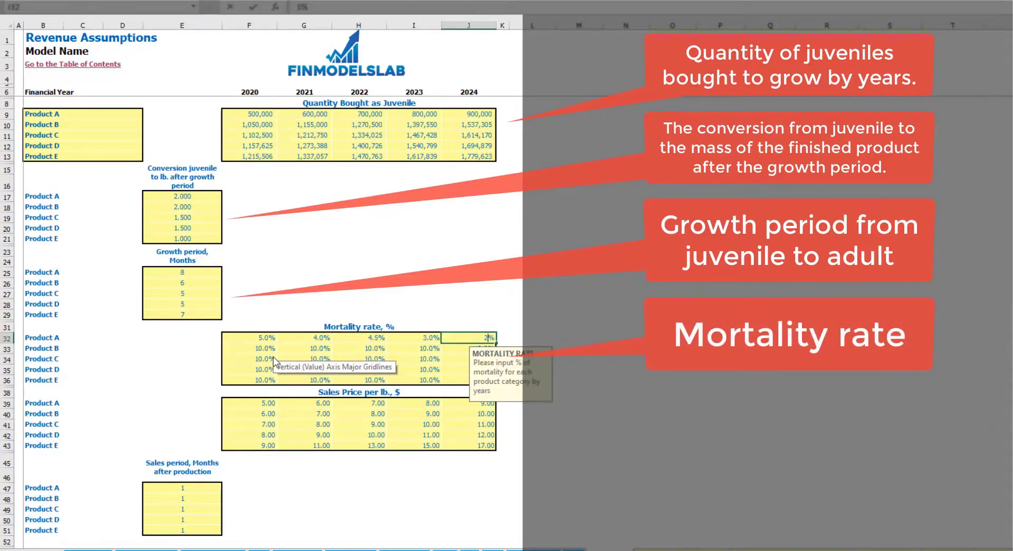
{"action": "left_click_drag", "start_coordinate": [28, 337], "coordinate": [33, 378]}
{"action": "left_click", "coordinate": [551, 315]}
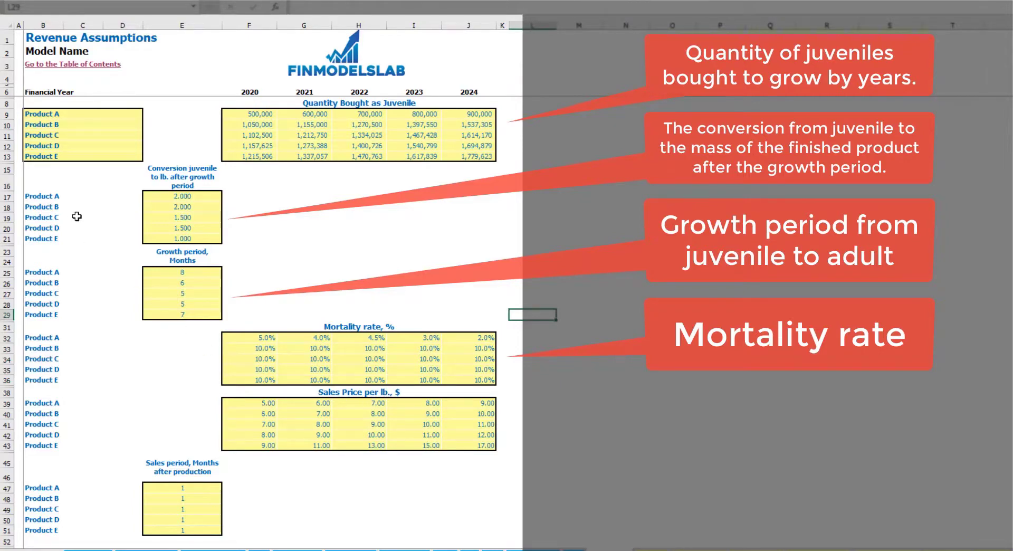
- Set Product A's 2020 sales price per lb. to 10
{"action": "left_click", "coordinate": [264, 404]}
{"action": "type", "text": "10"}
{"action": "key", "text": "Return"}
- Calculate Product A's 2021 sales price as the previous year's plus 2, and copy the formula across 2022 to 2024
{"action": "key", "text": "Up"}
{"action": "key", "text": "Right"}
{"action": "type", "text": "="}
{"action": "key", "text": "Left"}
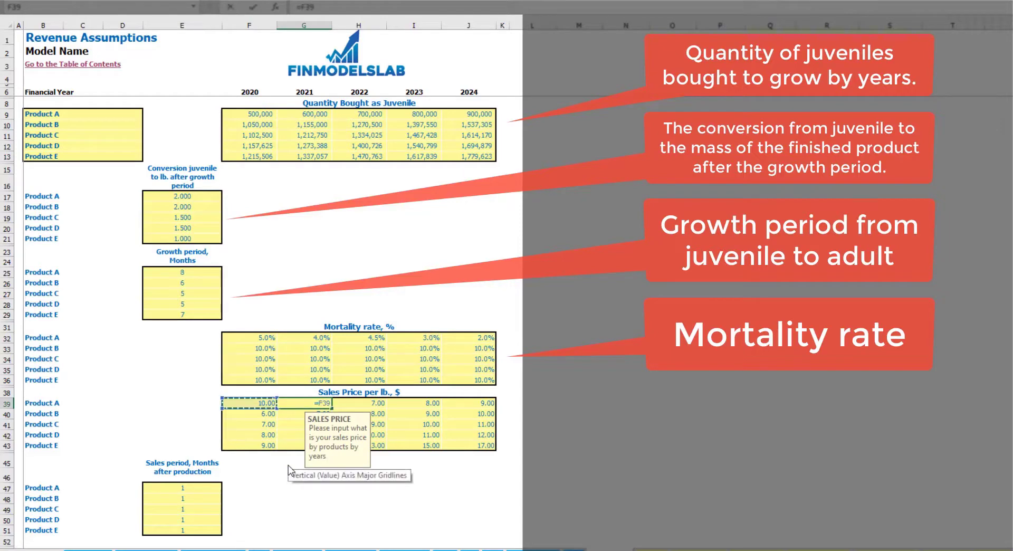
{"action": "type", "text": "+2"}
{"action": "key", "text": "Return"}
{"action": "key", "text": "Up"}
{"action": "key", "text": "ctrl+c"}
{"action": "key", "text": "Right"}
{"action": "key", "text": "shift+Right"}
{"action": "key", "text": "shift+Right"}
{"action": "key", "text": "ctrl+v"}
{"action": "left_click", "coordinate": [625, 315]}
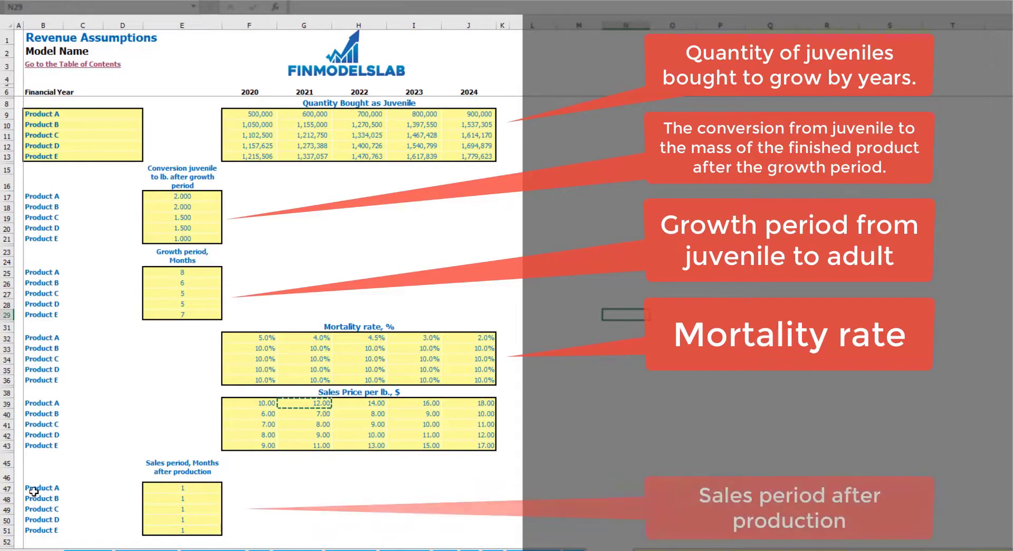
- Try a 2-month sales period after production for Product A, and set it back to 1 month
{"action": "left_click", "coordinate": [203, 487]}
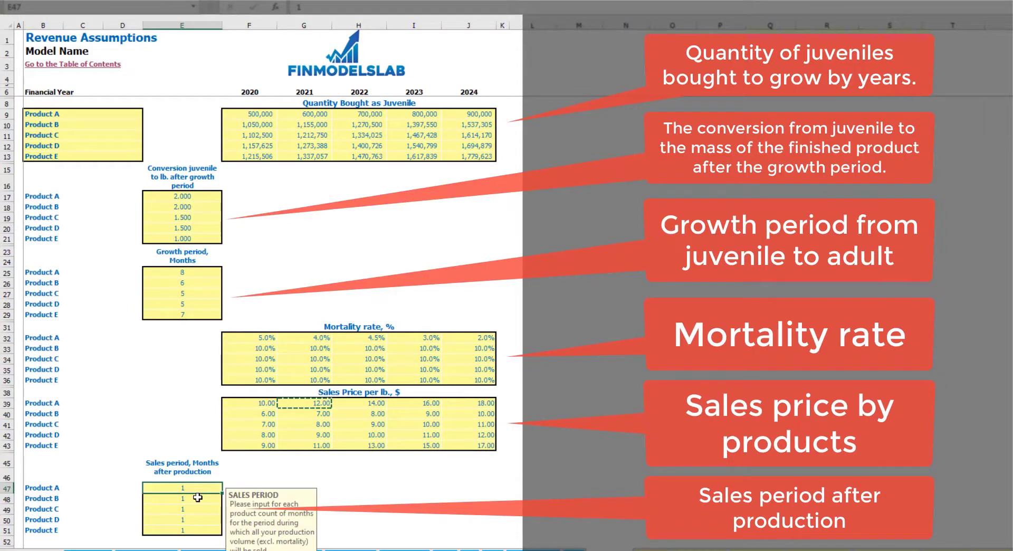
{"action": "type", "text": "2"}
{"action": "key", "text": "Return"}
{"action": "left_click", "coordinate": [192, 490]}
{"action": "left_click", "coordinate": [282, 470]}
{"action": "left_click", "coordinate": [214, 491]}
{"action": "type", "text": "1"}
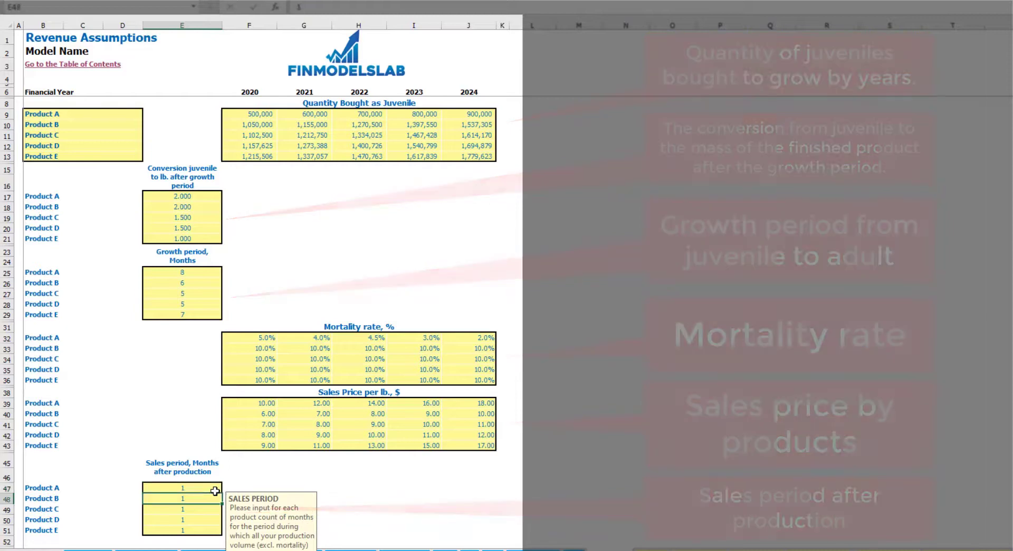
{"action": "left_click", "coordinate": [256, 475]}
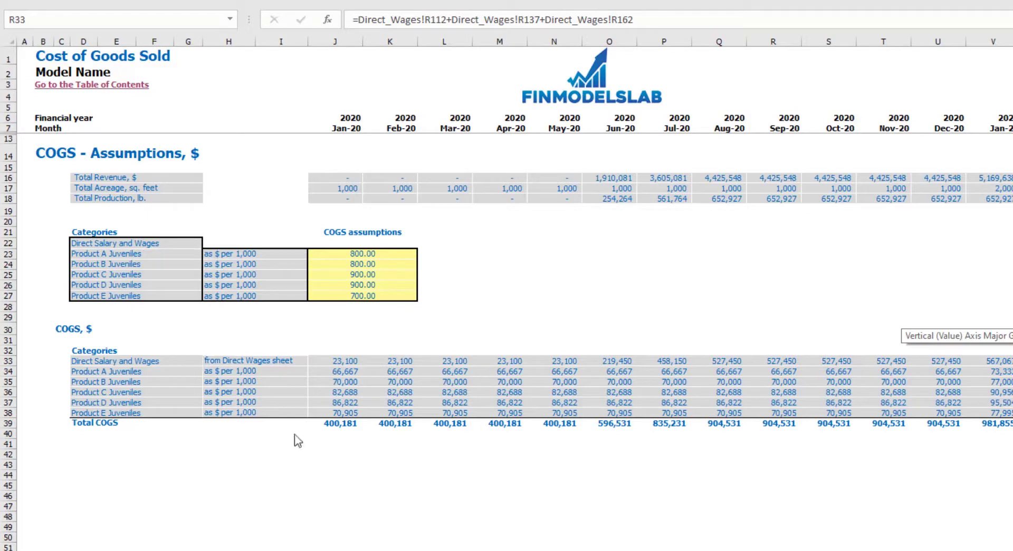
- Examine the Direct Salary and Wages formulas across the 2020 months on the Cost of Goods Sold sheet
{"action": "key", "text": "F2"}
{"action": "key", "text": "Escape"}
{"action": "key", "text": "Left"}
{"action": "key", "text": "Left"}
{"action": "key", "text": "Left"}
{"action": "key", "text": "Left"}
{"action": "key", "text": "Left"}
{"action": "key", "text": "Left"}
{"action": "key", "text": "Left"}
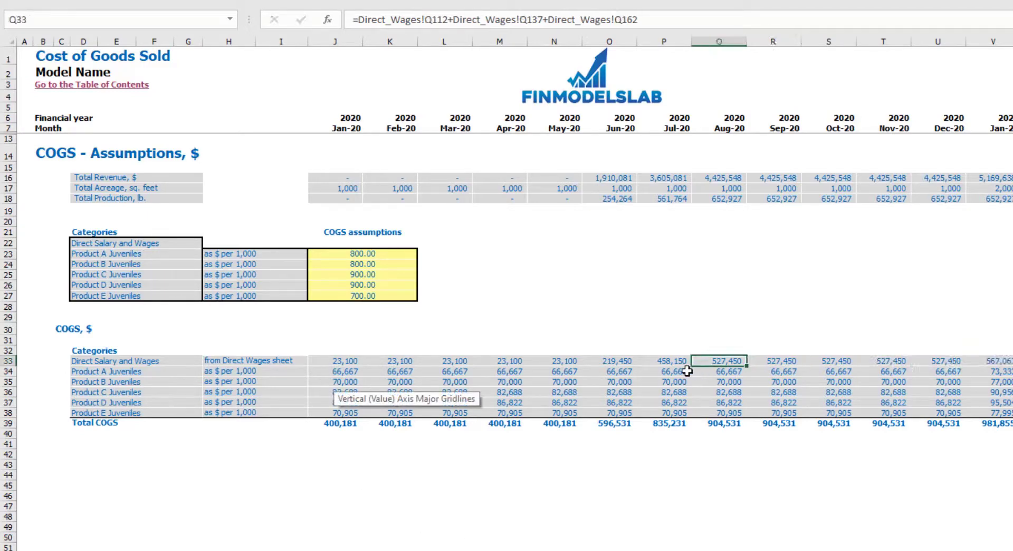
{"action": "key", "text": "Left"}
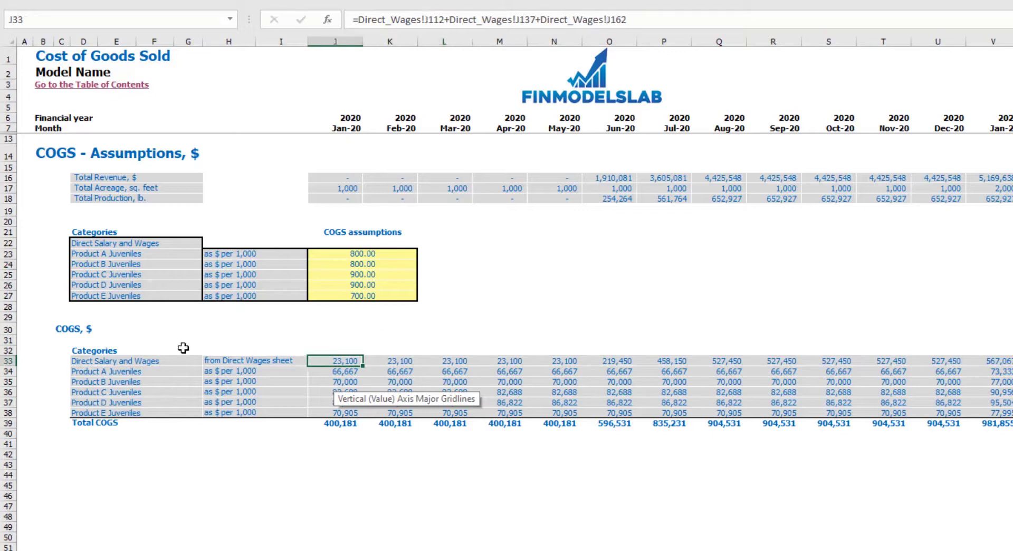
- Inspect the juvenile category names for Products A to E and their monthly costs in the COGS table
{"action": "left_click_drag", "start_coordinate": [88, 254], "coordinate": [86, 294]}
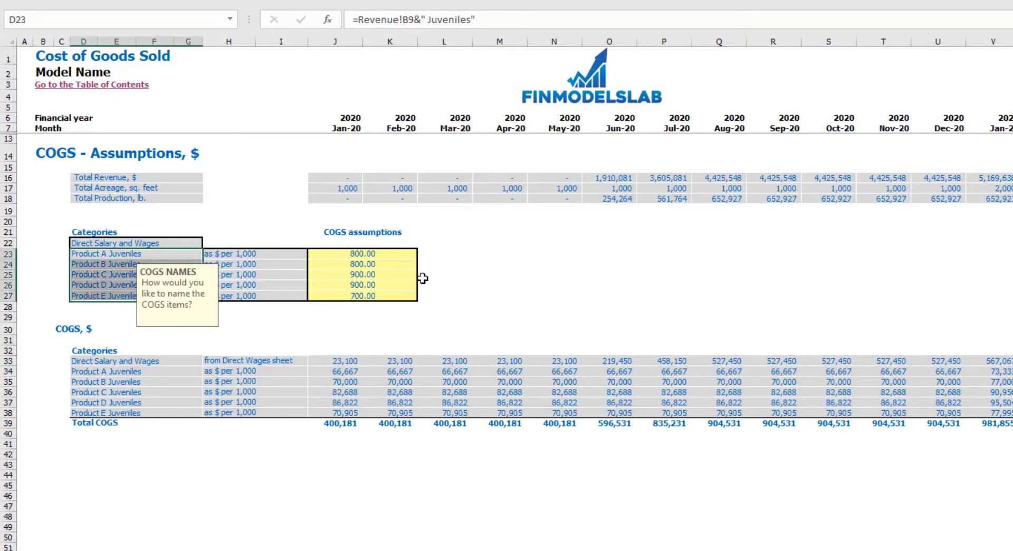
{"action": "left_click", "coordinate": [499, 274]}
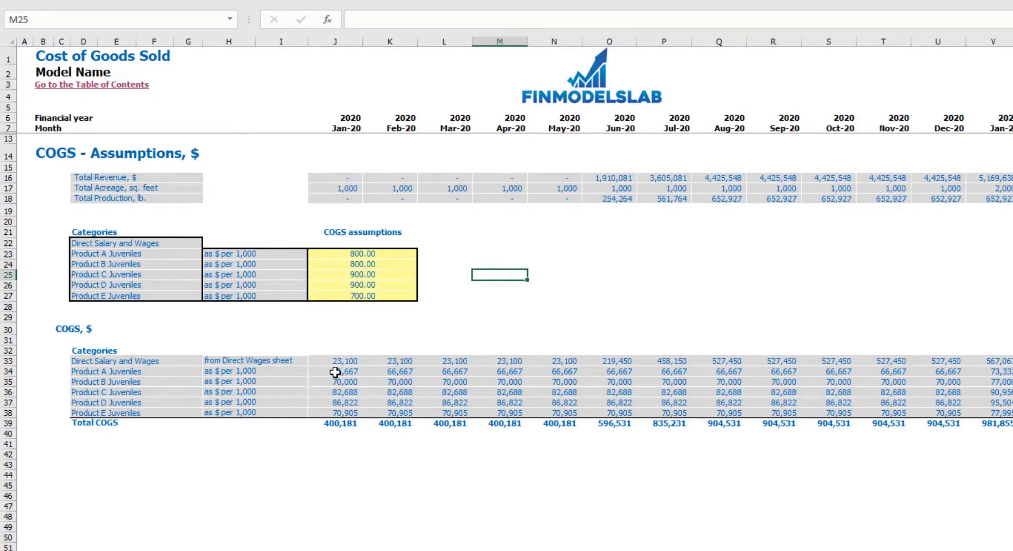
{"action": "left_click_drag", "start_coordinate": [339, 373], "coordinate": [653, 414]}
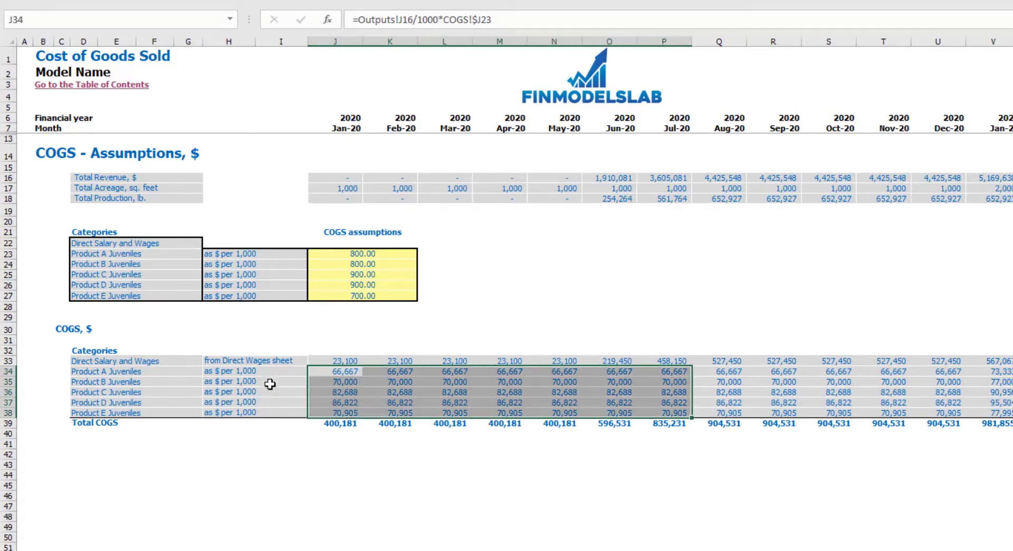
{"action": "left_click", "coordinate": [335, 475]}
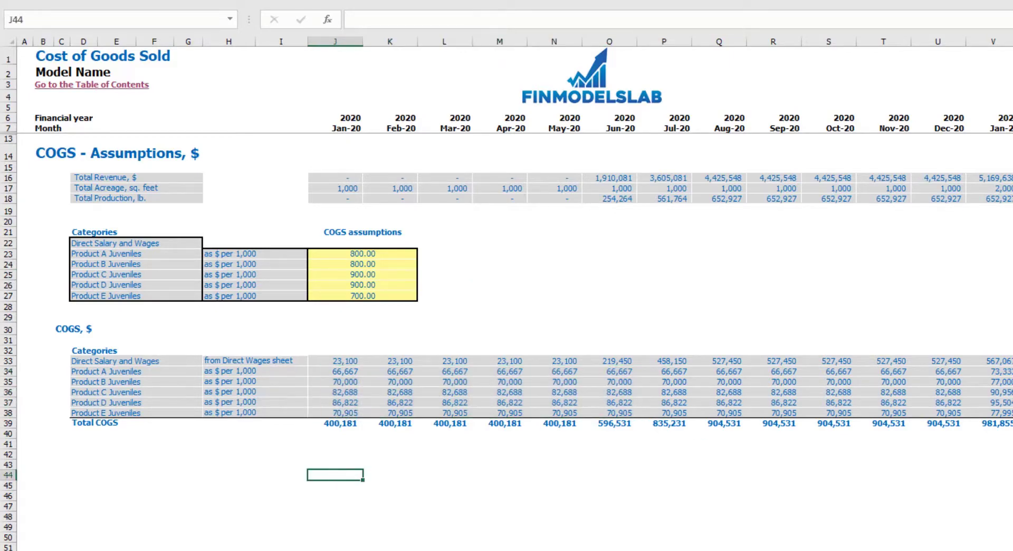
- Go to the Income Statement sheet and examine its COGS section by category and month
{"action": "key", "text": "ctrl+Page_Down"}
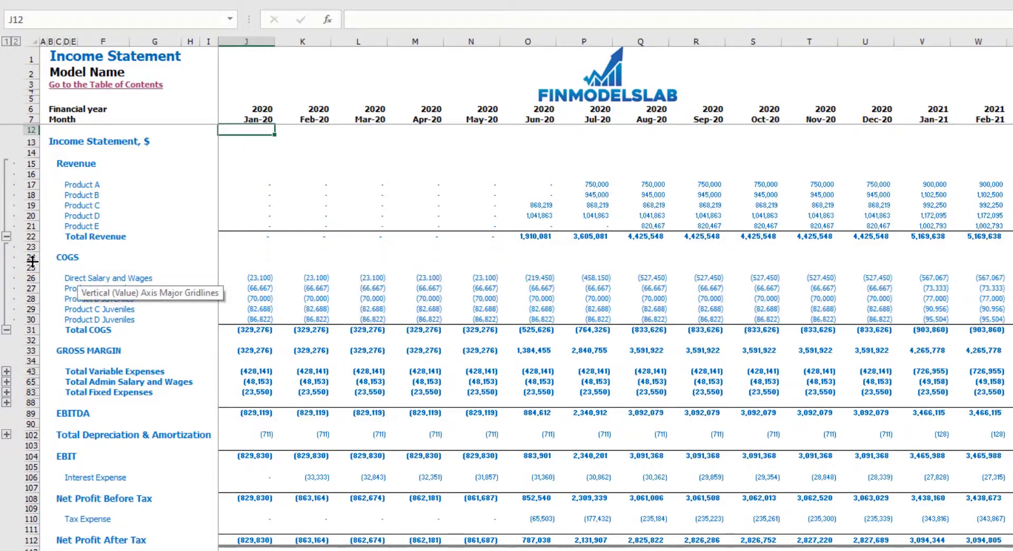
{"action": "left_click_drag", "start_coordinate": [26, 257], "coordinate": [32, 330]}
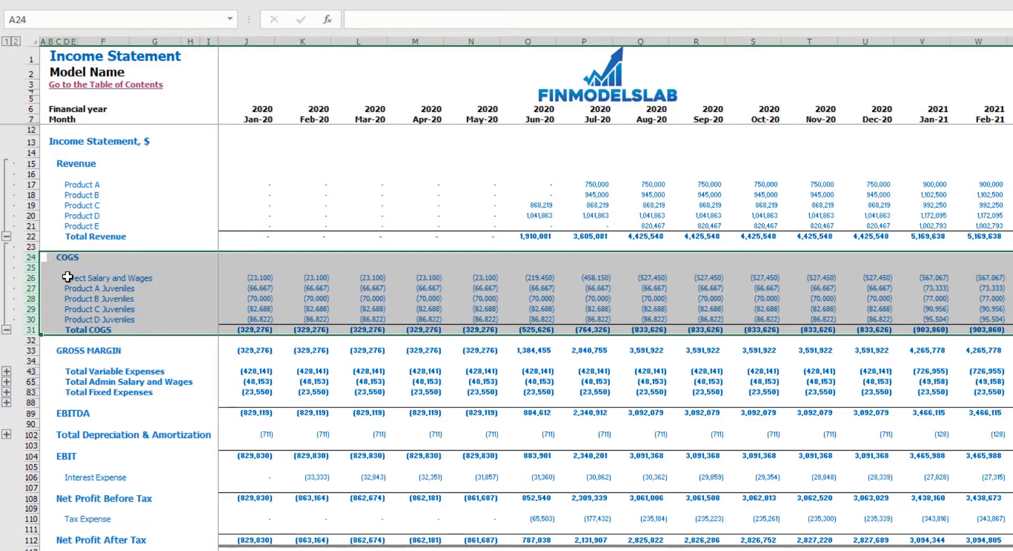
{"action": "left_click", "coordinate": [36, 261]}
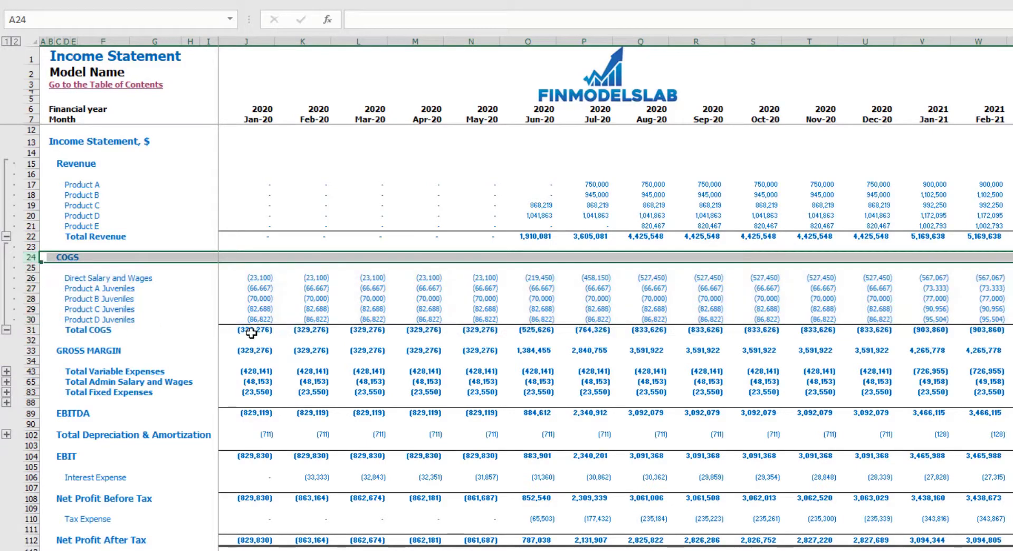
{"action": "left_click_drag", "start_coordinate": [73, 278], "coordinate": [74, 319]}
{"action": "left_click_drag", "start_coordinate": [259, 279], "coordinate": [905, 272]}
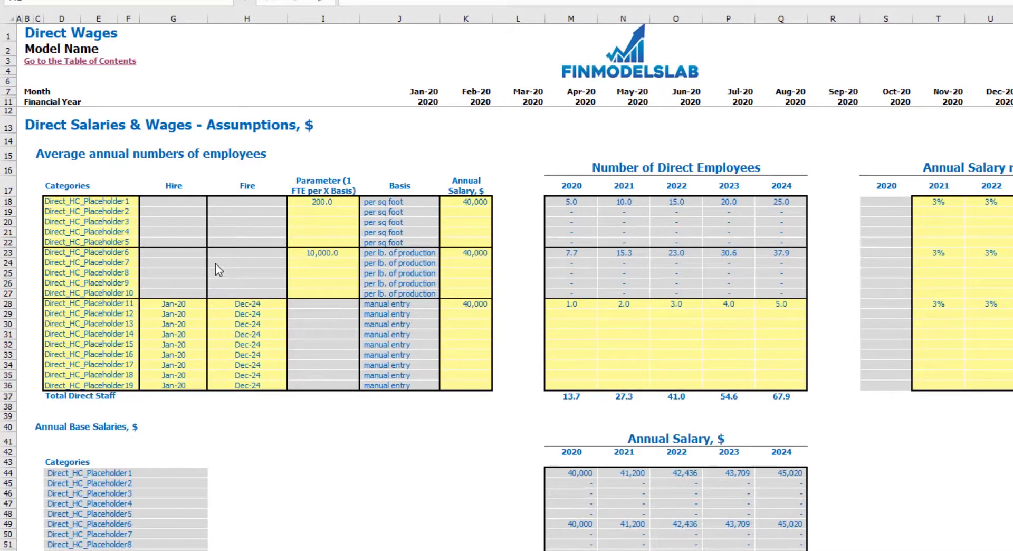
- Review the staff position names and the per sq foot basis entries on the Direct Wages sheet
{"action": "left_click", "coordinate": [86, 203]}
{"action": "left_click_drag", "start_coordinate": [84, 247], "coordinate": [87, 387]}
{"action": "left_click", "coordinate": [258, 410]}
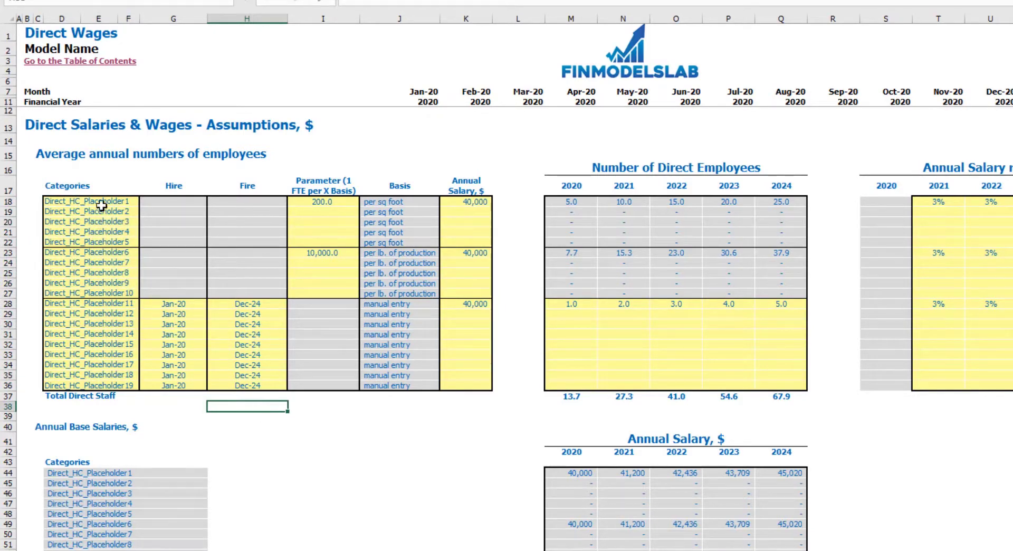
{"action": "left_click_drag", "start_coordinate": [102, 200], "coordinate": [104, 242]}
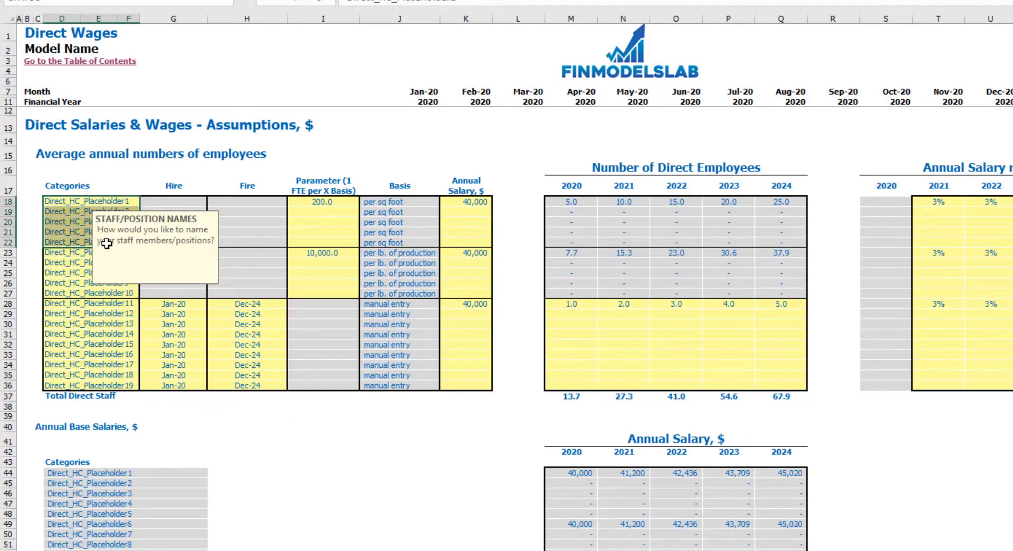
{"action": "left_click", "coordinate": [270, 454]}
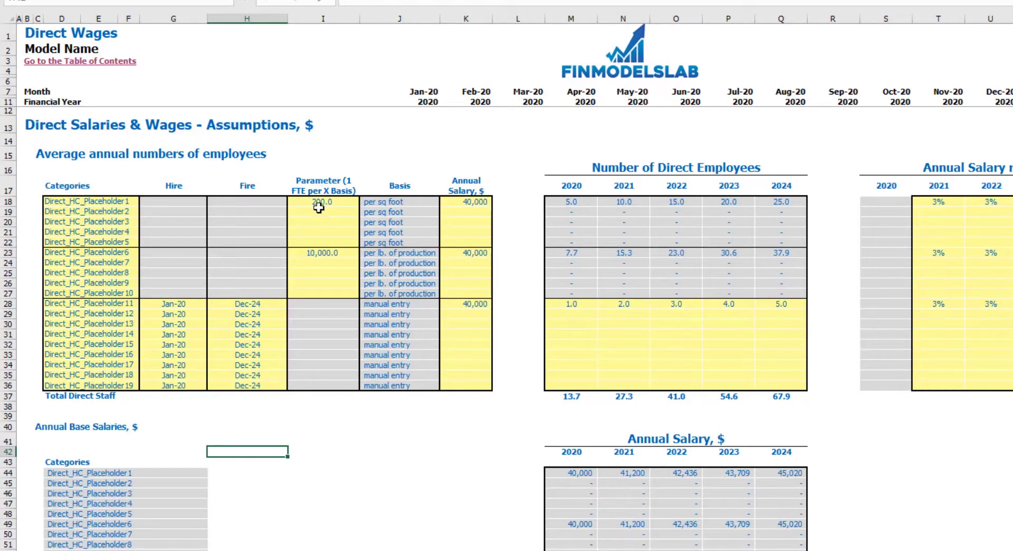
{"action": "left_click_drag", "start_coordinate": [374, 203], "coordinate": [378, 240]}
{"action": "left_click", "coordinate": [383, 158]}
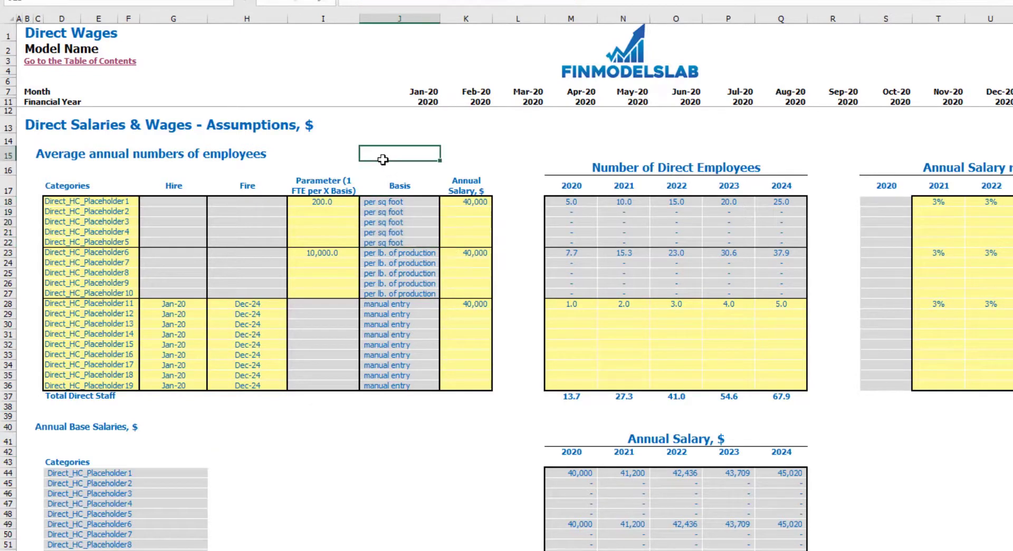
- Set the FTE parameter of Direct_HC_Placeholder2 to 150 per sq foot
{"action": "left_click", "coordinate": [338, 203]}
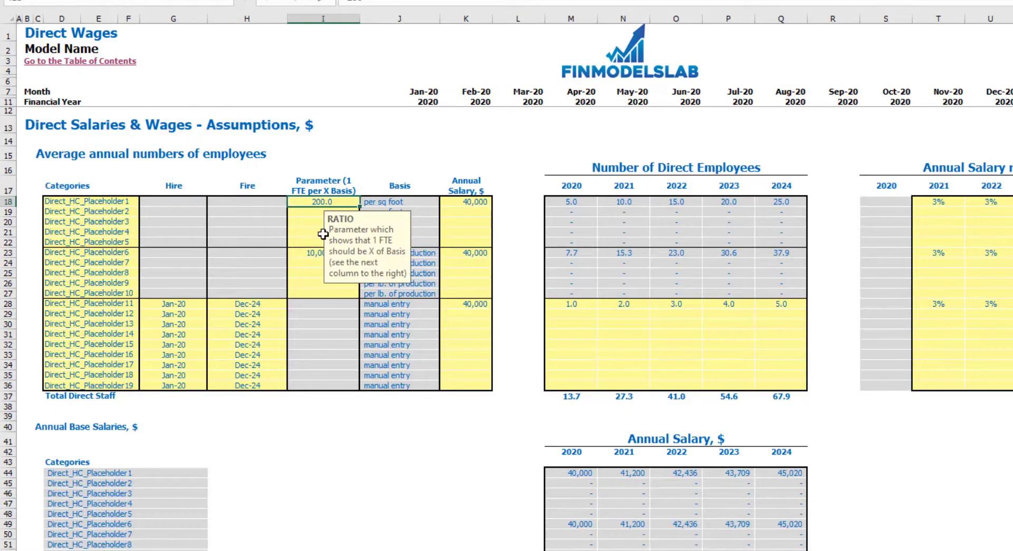
{"action": "key", "text": "Down"}
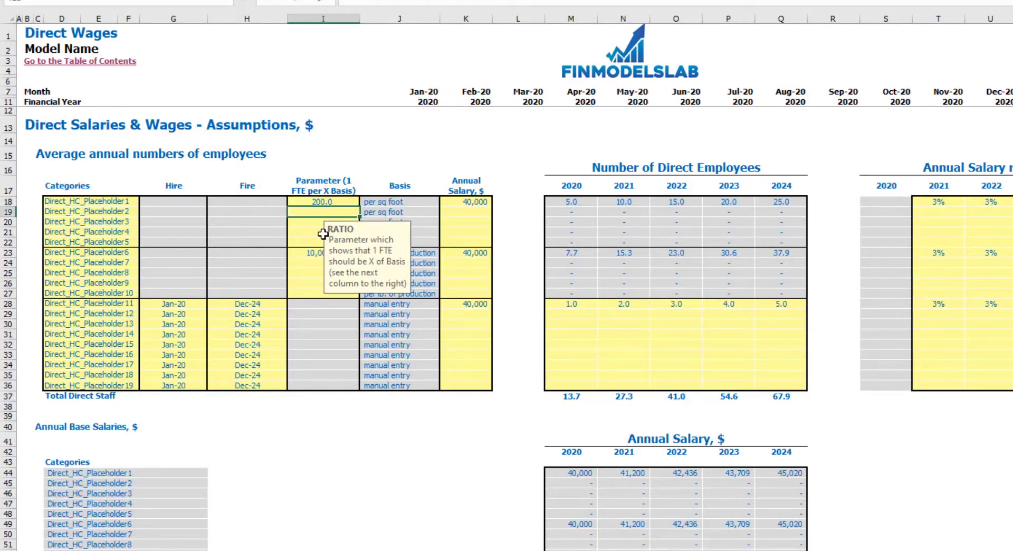
{"action": "key", "text": "Return"}
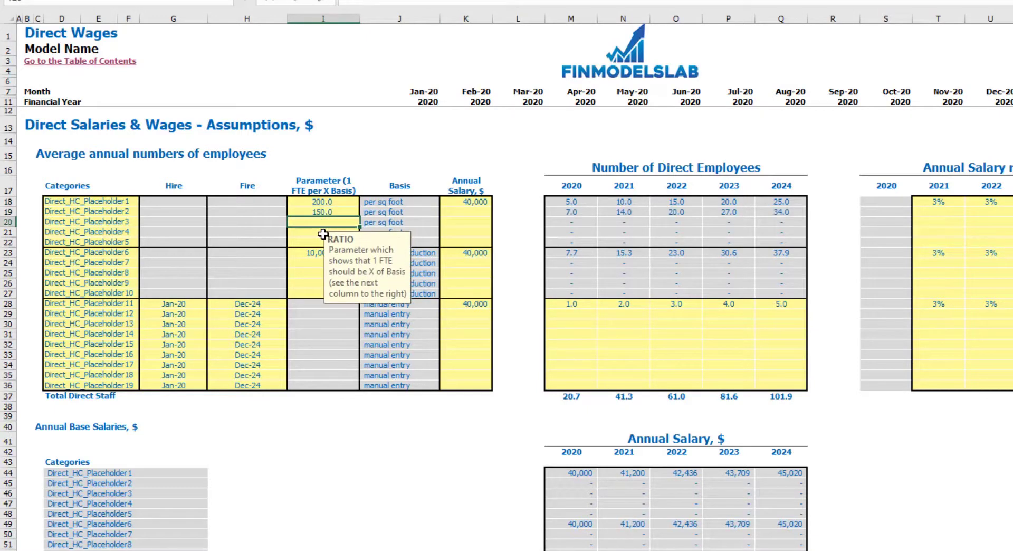
- Examine the number of direct employees for the first two positions from 2020 to 2024
{"action": "left_click", "coordinate": [379, 204]}
{"action": "left_click", "coordinate": [395, 139]}
{"action": "left_click_drag", "start_coordinate": [569, 202], "coordinate": [785, 213]}
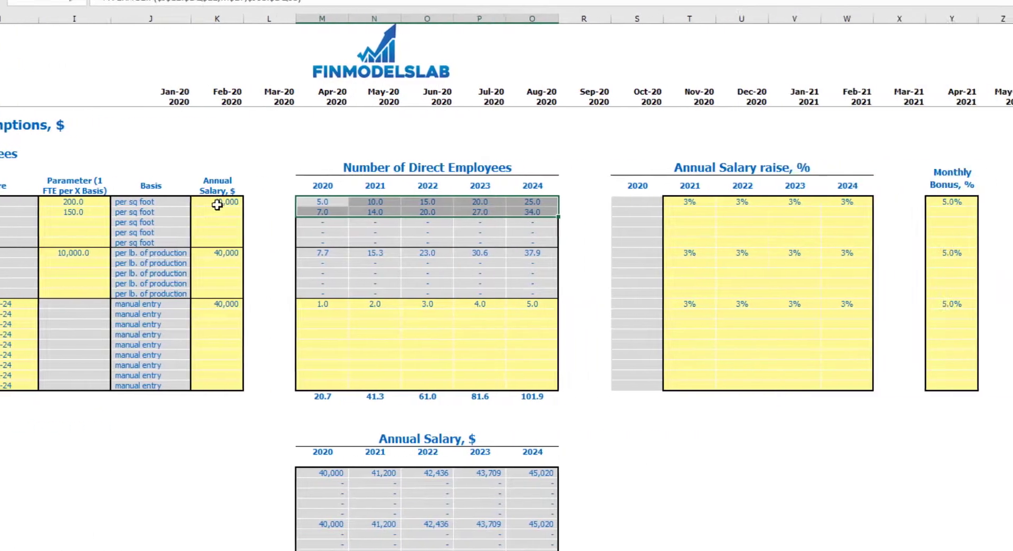
- Set the annual salary of Direct_HC_Placeholder2 to 20000
{"action": "left_click", "coordinate": [466, 201]}
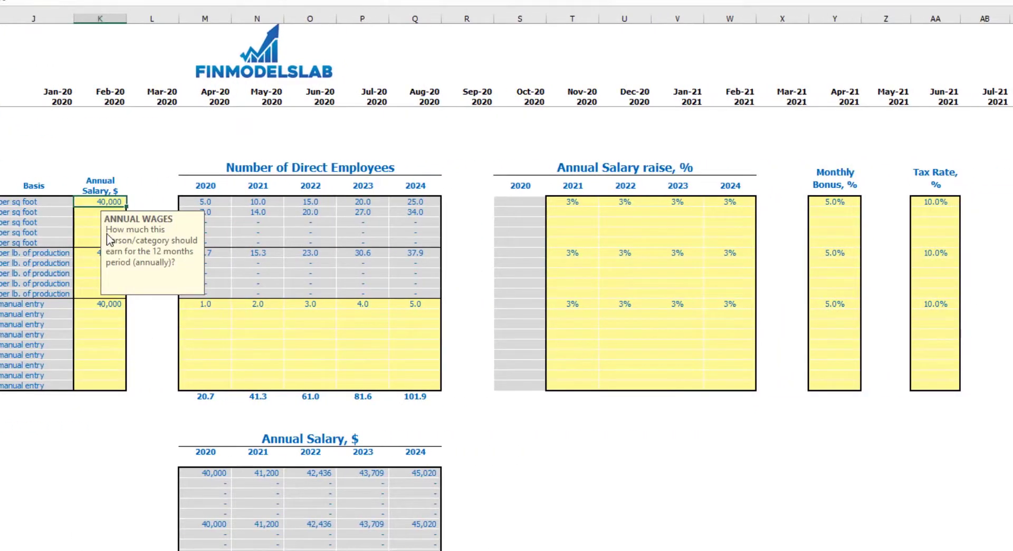
{"action": "key", "text": "Down"}
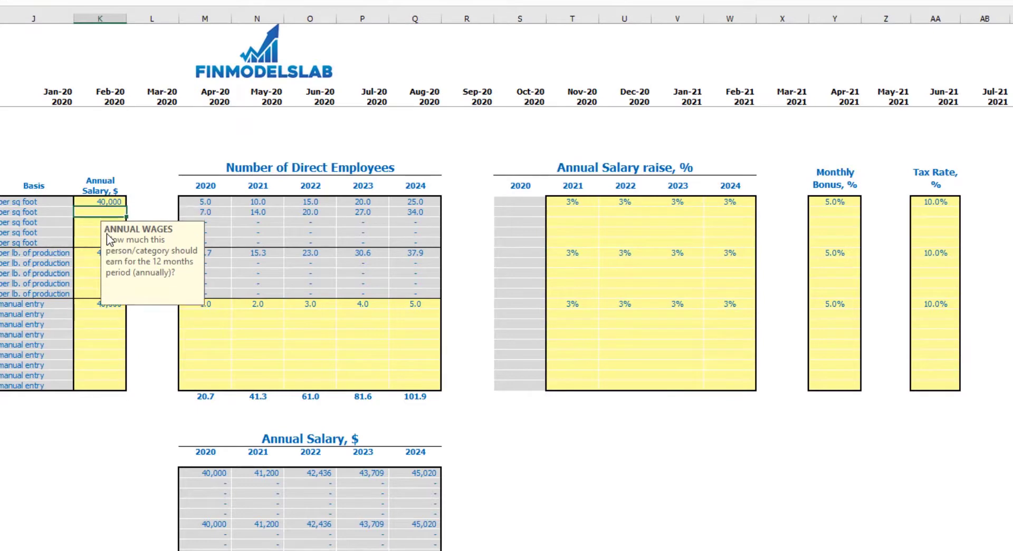
{"action": "type", "text": "20000"}
{"action": "key", "text": "Return"}
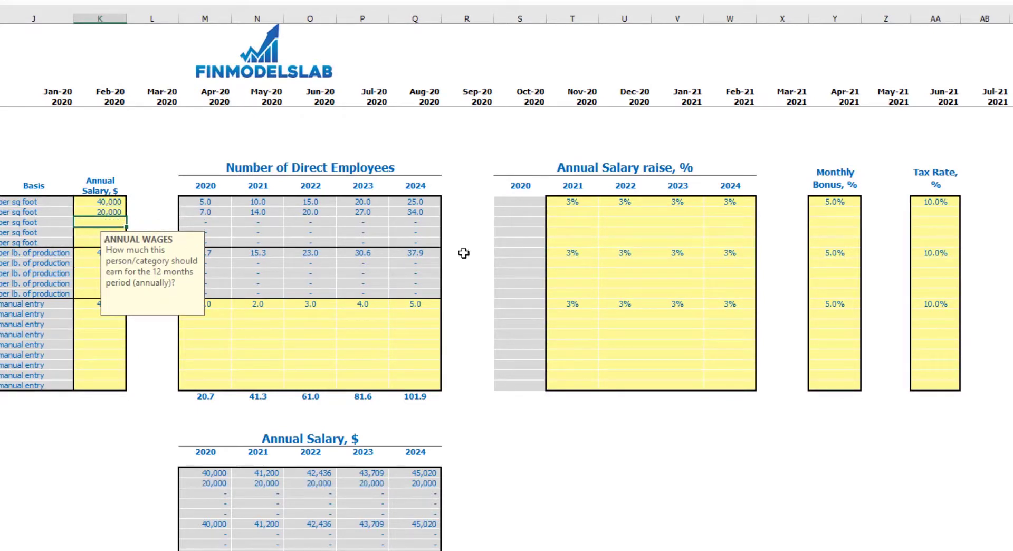
- Set the annual salary raise of the second position to 5% for 2021 and copy it across 2022 to 2024
{"action": "left_click", "coordinate": [579, 211]}
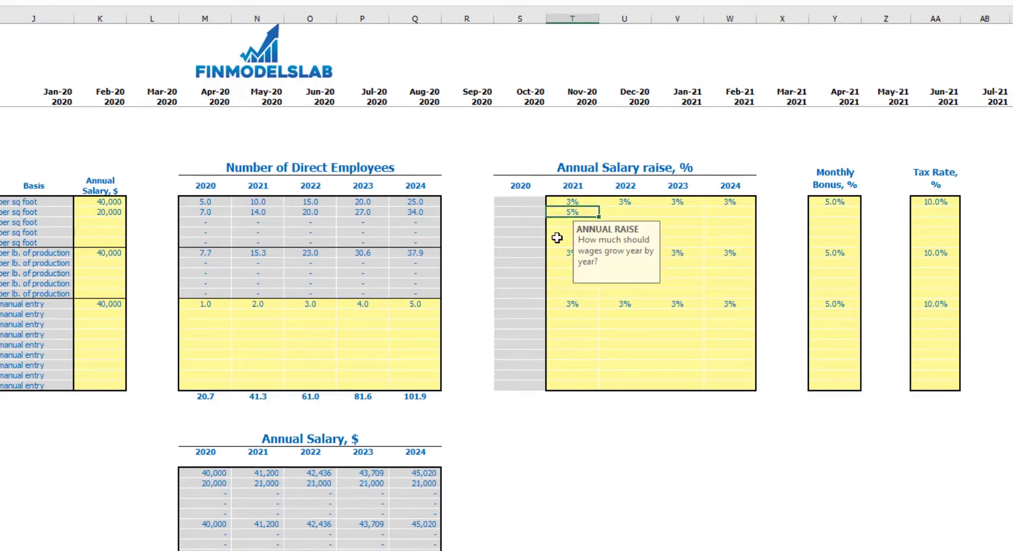
{"action": "key", "text": "ctrl+c"}
{"action": "key", "text": "Right"}
{"action": "key", "text": "shift+Right"}
{"action": "key", "text": "shift+Right"}
{"action": "key", "text": "ctrl+v"}
{"action": "scroll", "coordinate": [543, 242], "scroll_direction": "down", "scroll_amount": 3}
{"action": "left_click", "coordinate": [552, 408]}
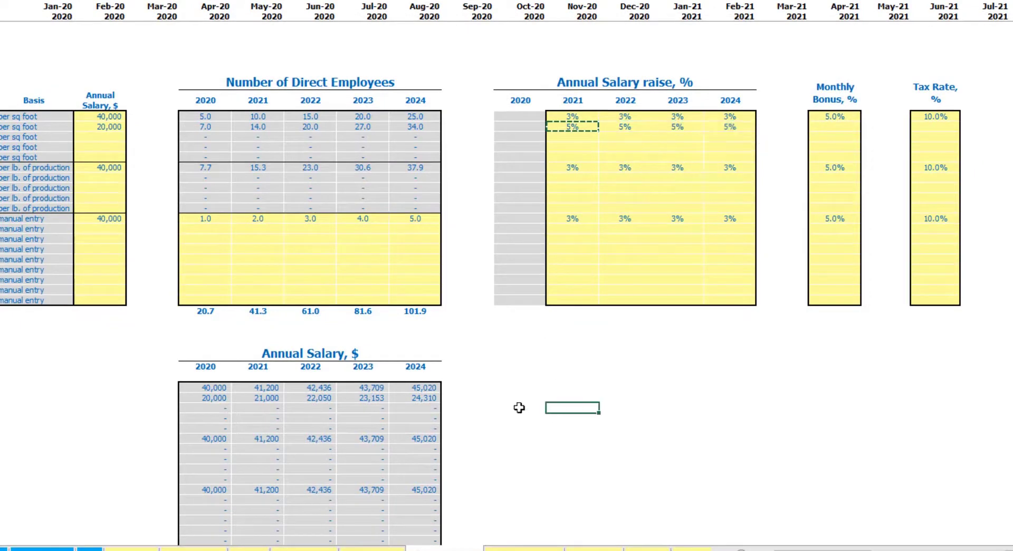
- Compare the first two positions' yearly salaries in the Annual Salary table with their base salary and raise percentages
{"action": "left_click_drag", "start_coordinate": [211, 389], "coordinate": [426, 398]}
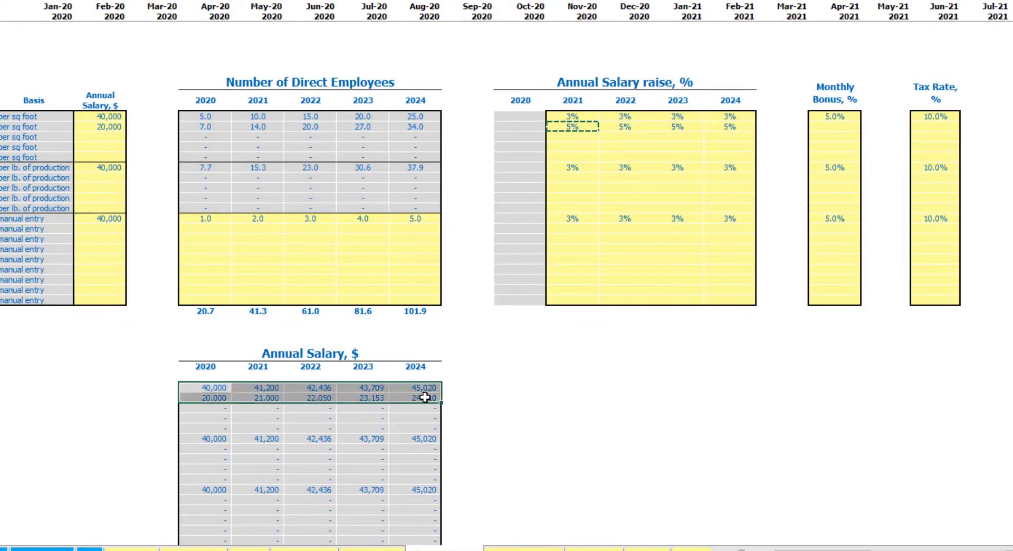
{"action": "left_click", "coordinate": [108, 117]}
{"action": "left_click_drag", "start_coordinate": [576, 117], "coordinate": [737, 125]}
{"action": "key", "text": "ctrl+v"}
{"action": "left_click", "coordinate": [600, 406]}
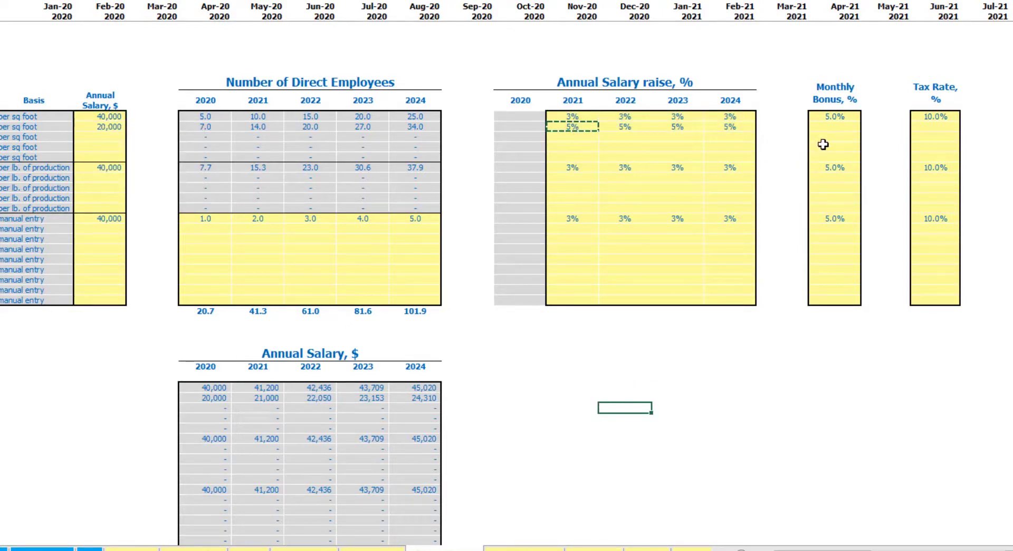
- Set the monthly bonus of the first two positions to 10%
{"action": "left_click", "coordinate": [833, 114]}
{"action": "type", "text": "10"}
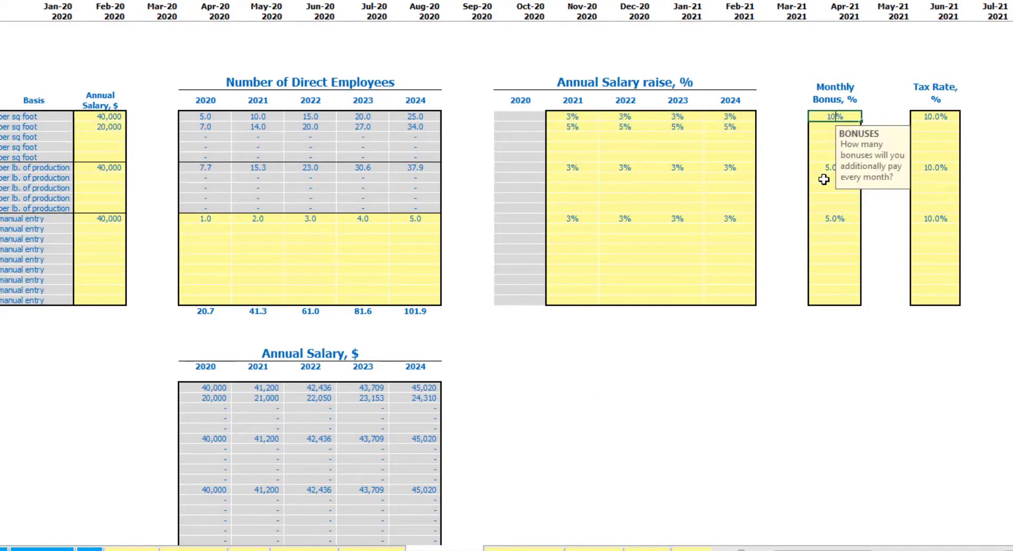
{"action": "key", "text": "shift+Down"}
{"action": "key", "text": "ctrl+d"}
{"action": "key", "text": "ctrl+c"}
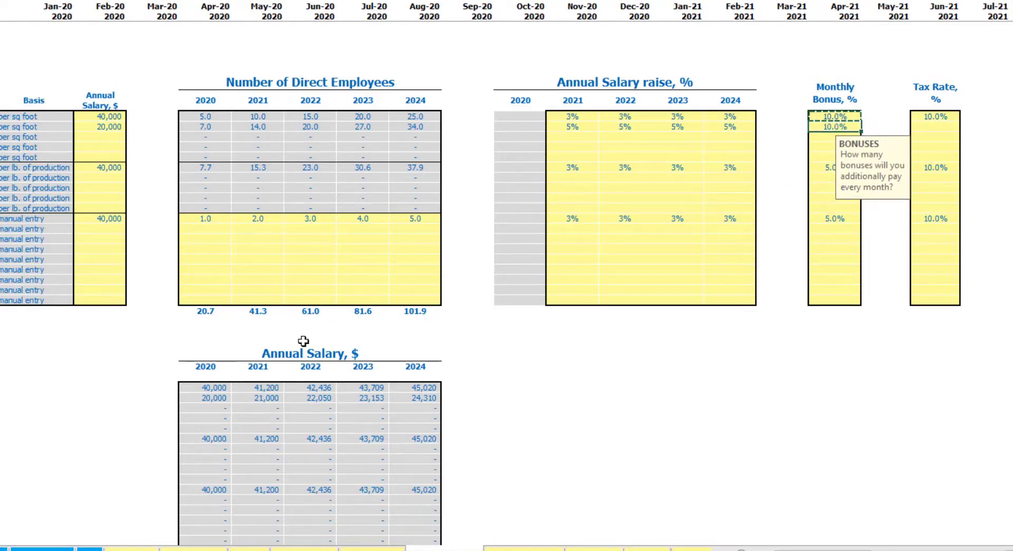
- Set the tax rate of the first two direct positions to 12%
{"action": "left_click", "coordinate": [939, 114]}
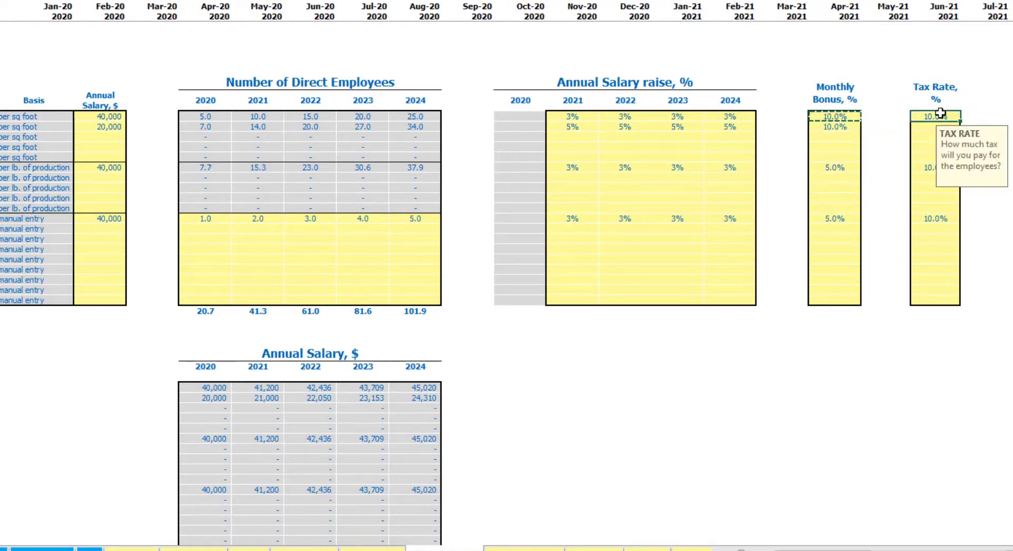
{"action": "type", "text": "12"}
{"action": "key", "text": "Return"}
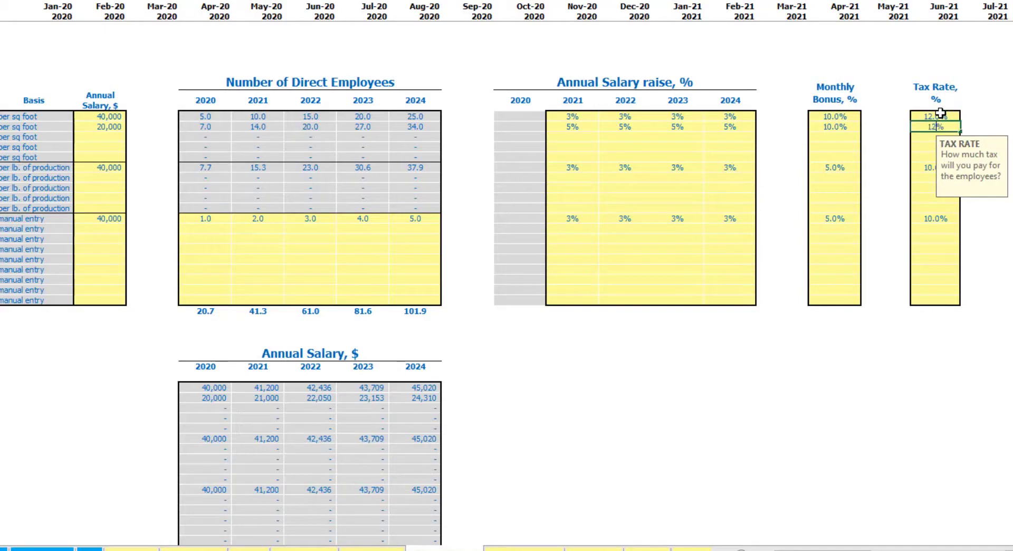
{"action": "type", "text": "12"}
{"action": "left_click", "coordinate": [941, 113]}
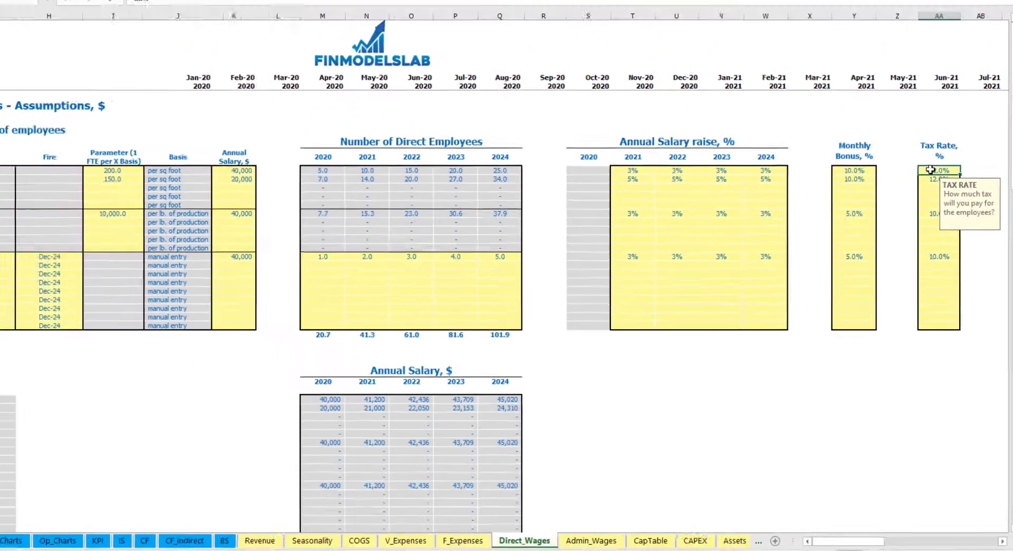
- Review the monthly staff numbers, base salaries, bonuses and taxes tables below the direct wages assumptions
{"action": "scroll", "coordinate": [337, 418], "scroll_direction": "down", "scroll_amount": 13}
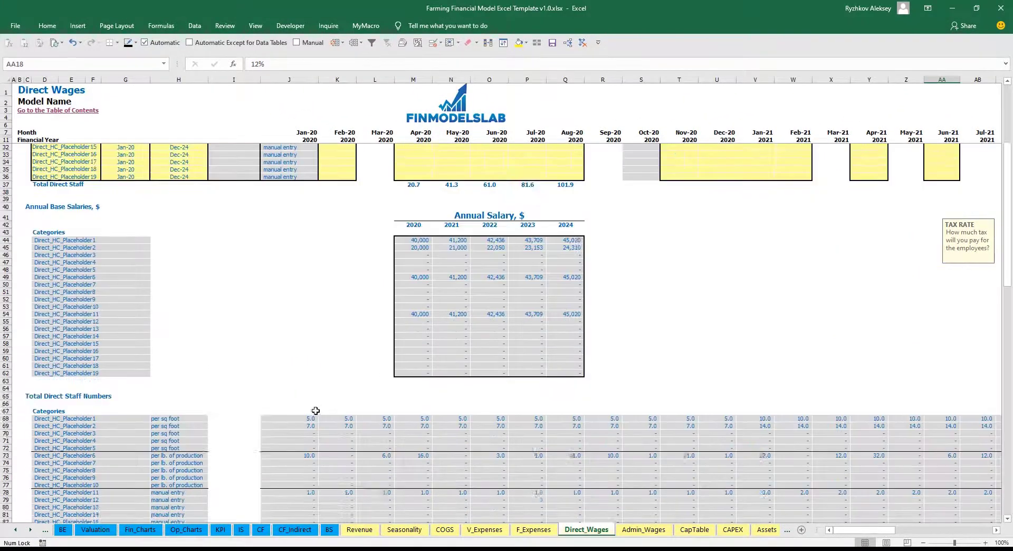
{"action": "left_click_drag", "start_coordinate": [4, 245], "coordinate": [5, 299]}
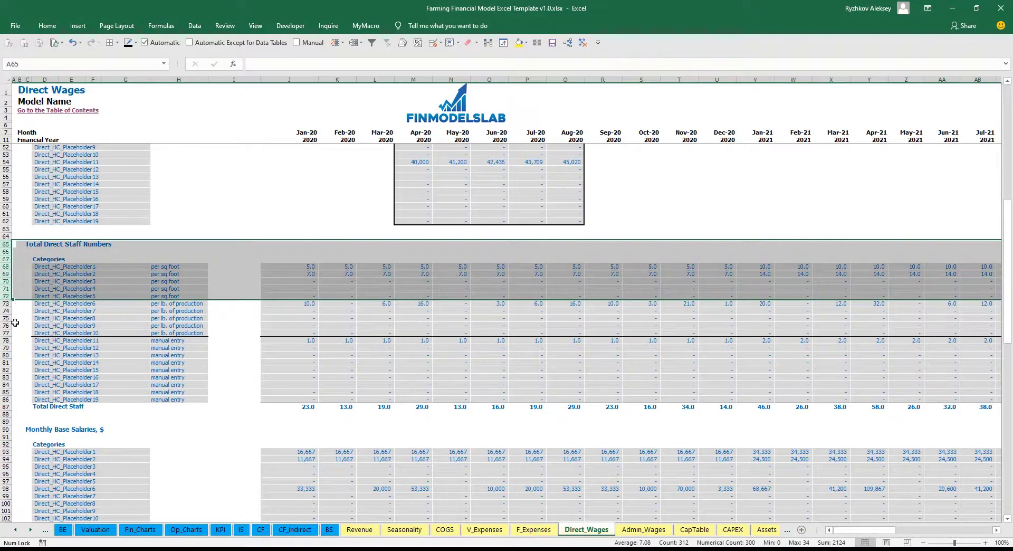
{"action": "scroll", "coordinate": [25, 352], "scroll_direction": "down", "scroll_amount": 9}
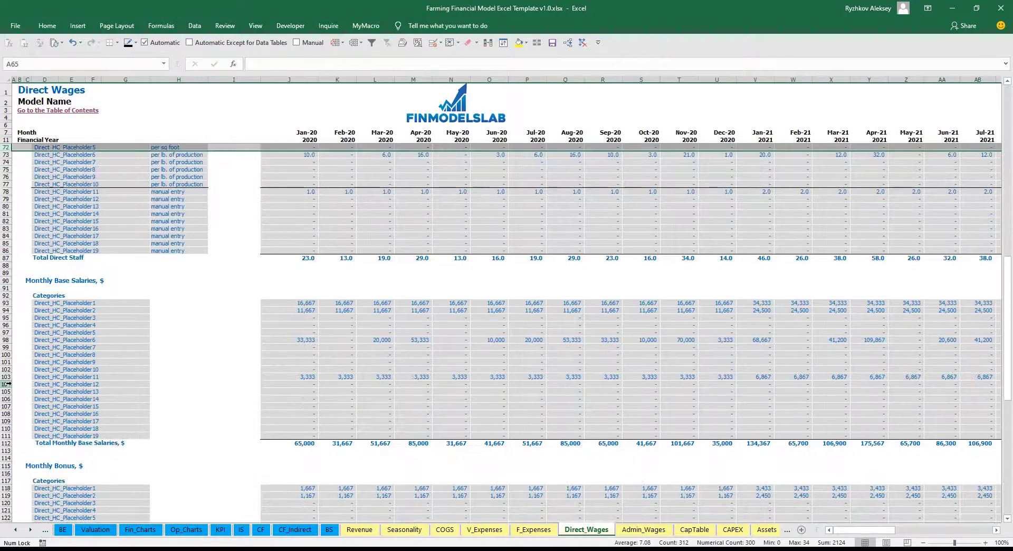
{"action": "scroll", "coordinate": [12, 361], "scroll_direction": "down", "scroll_amount": 8}
{"action": "scroll", "coordinate": [17, 388], "scroll_direction": "down", "scroll_amount": 7}
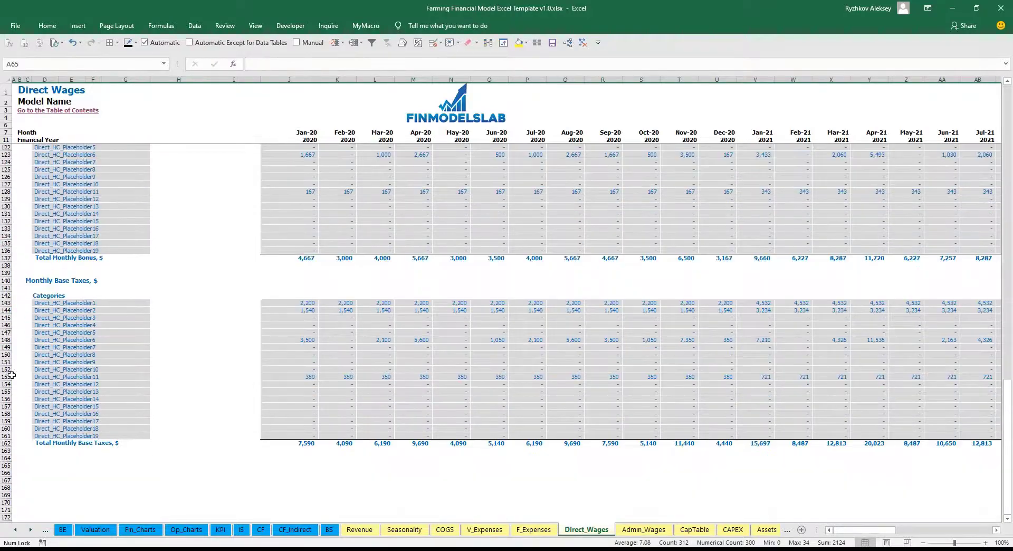
{"action": "scroll", "coordinate": [249, 375], "scroll_direction": "up", "scroll_amount": 20}
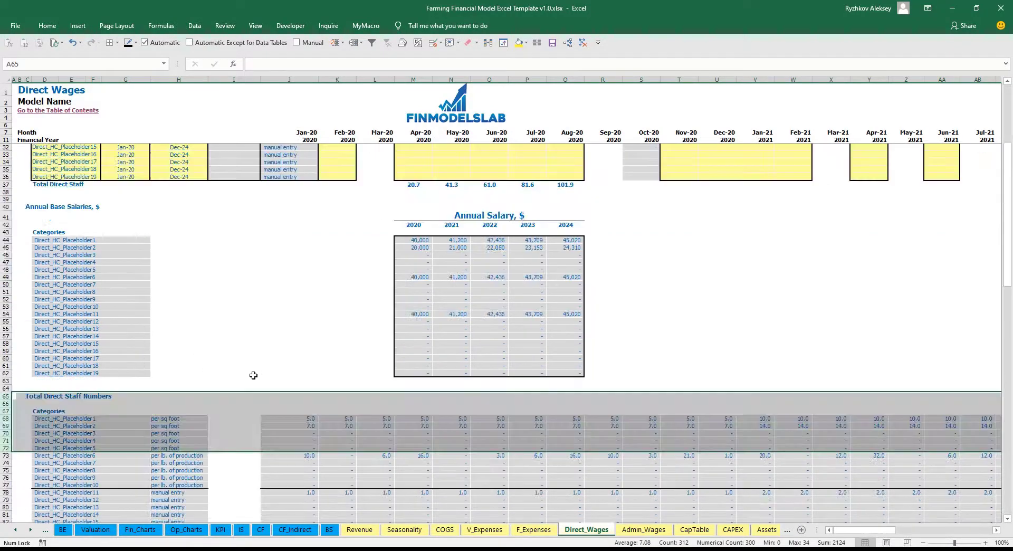
{"action": "left_click", "coordinate": [294, 377]}
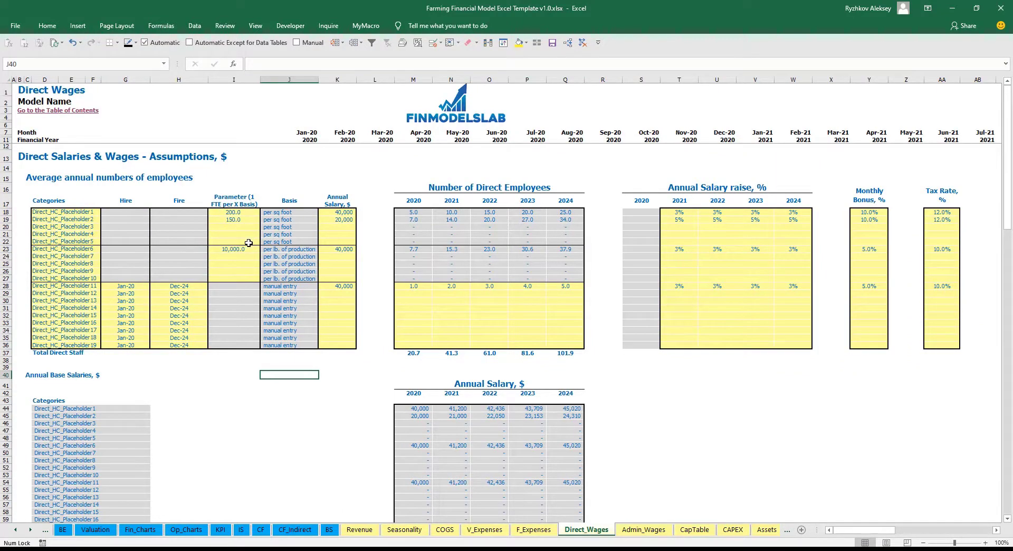
- Examine the per-lb.-of-production position's ratio, salary, raise, bonus, tax rate and yearly employee numbers for Direct_HC_Placeholder6
{"action": "left_click", "coordinate": [293, 248]}
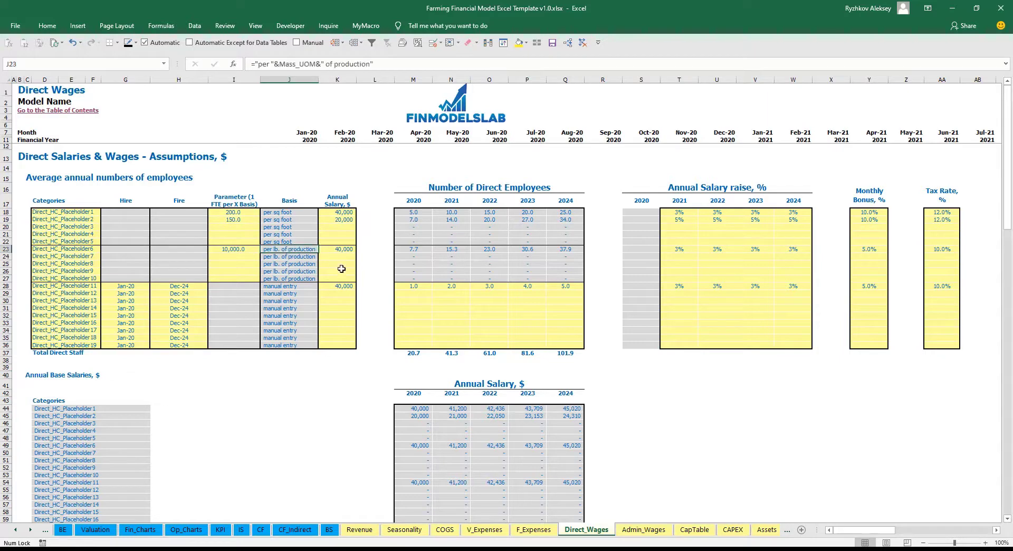
{"action": "key", "text": "Left"}
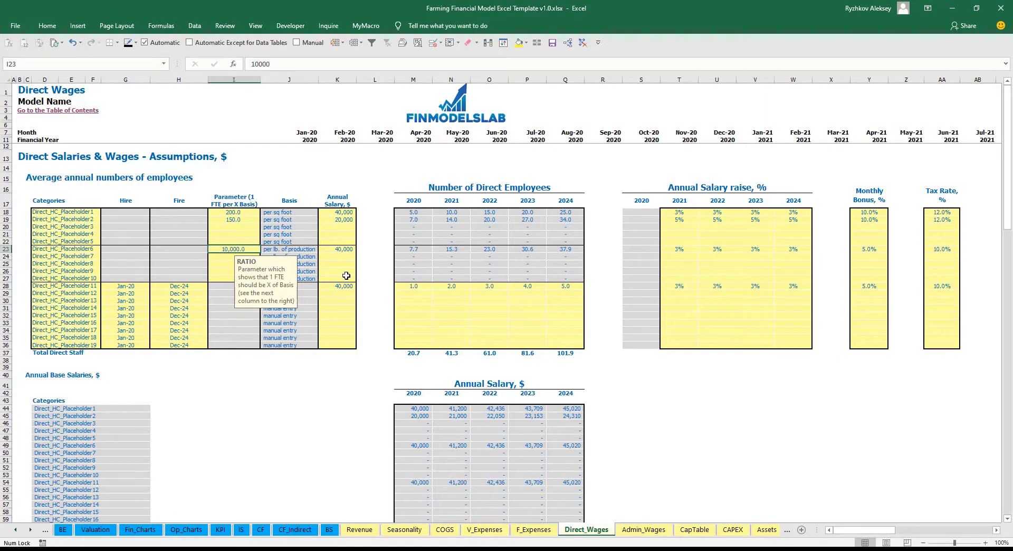
{"action": "key", "text": "Right"}
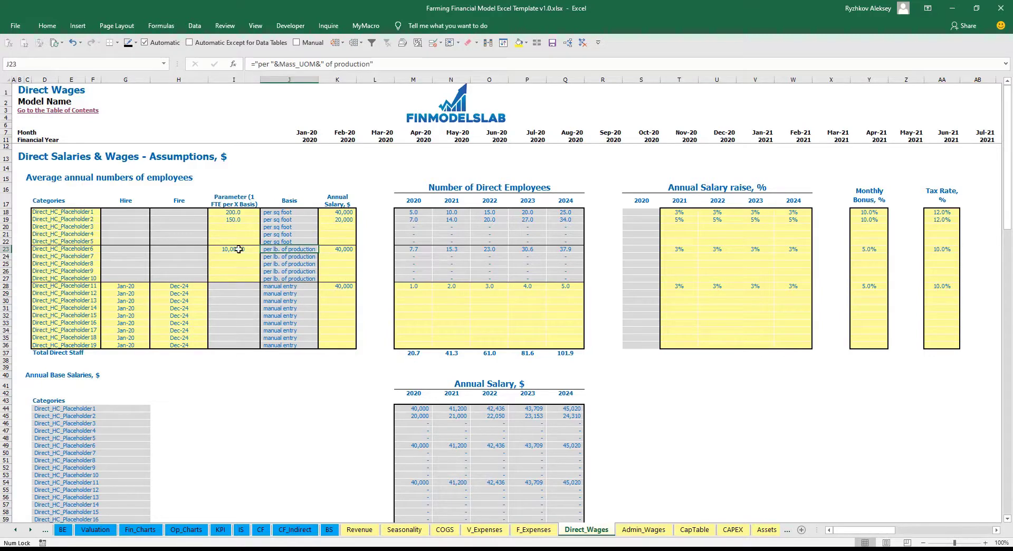
{"action": "left_click", "coordinate": [334, 250]}
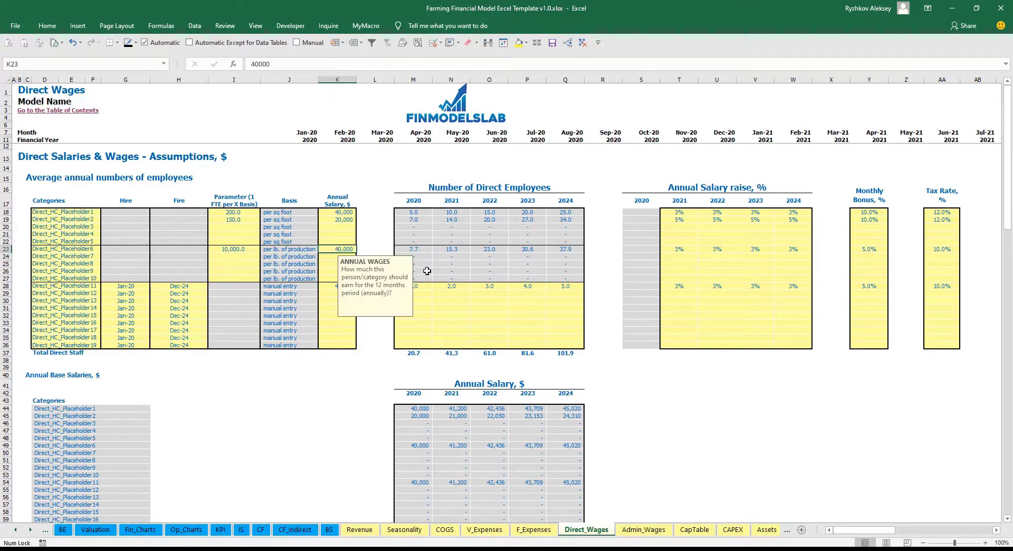
{"action": "left_click", "coordinate": [689, 248]}
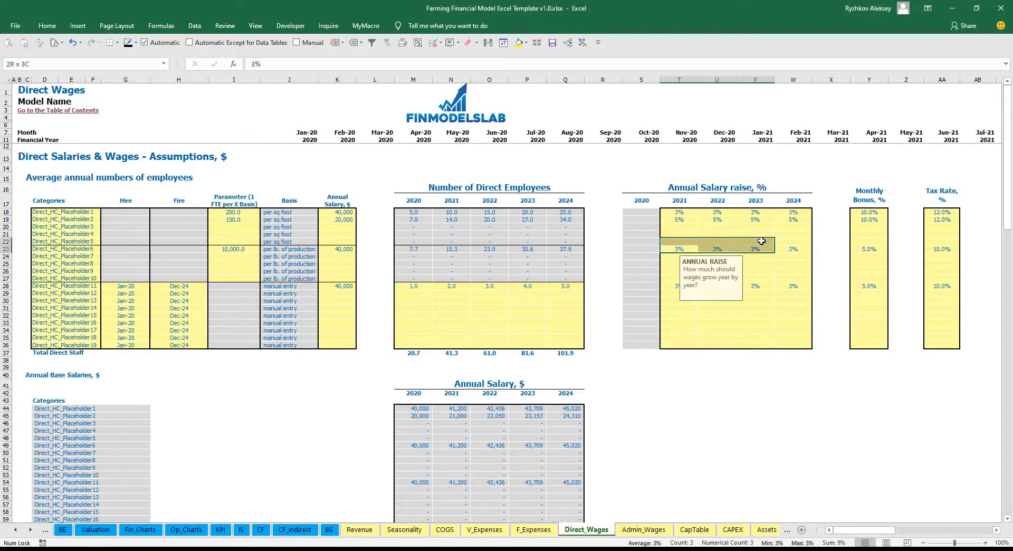
{"action": "left_click", "coordinate": [865, 252]}
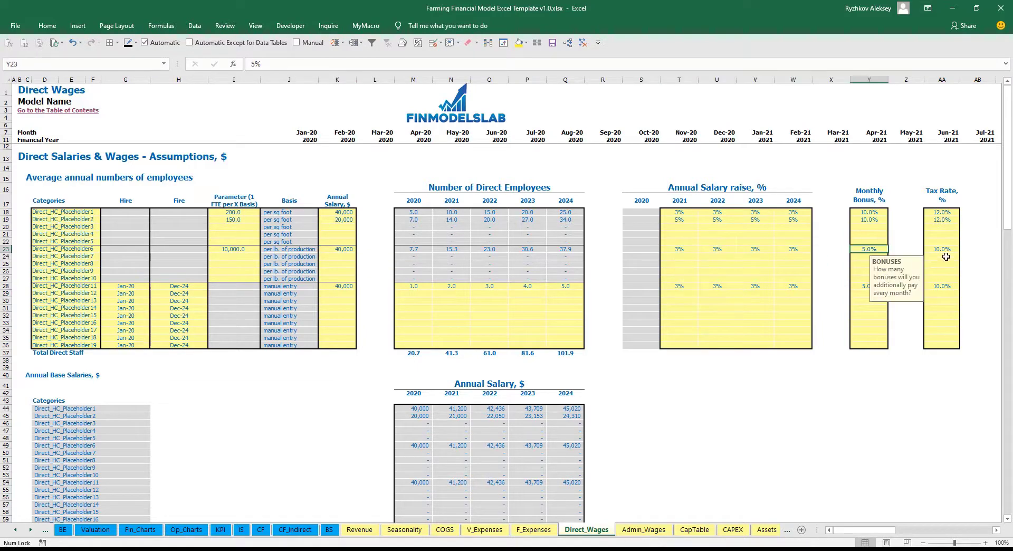
{"action": "left_click", "coordinate": [945, 251]}
{"action": "left_click_drag", "start_coordinate": [410, 251], "coordinate": [573, 249]}
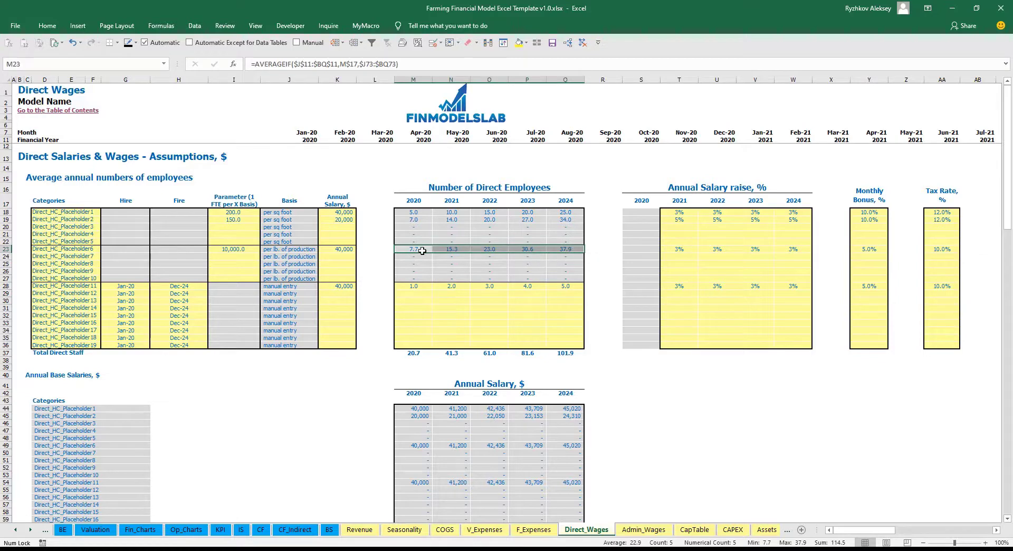
{"action": "left_click", "coordinate": [301, 249]}
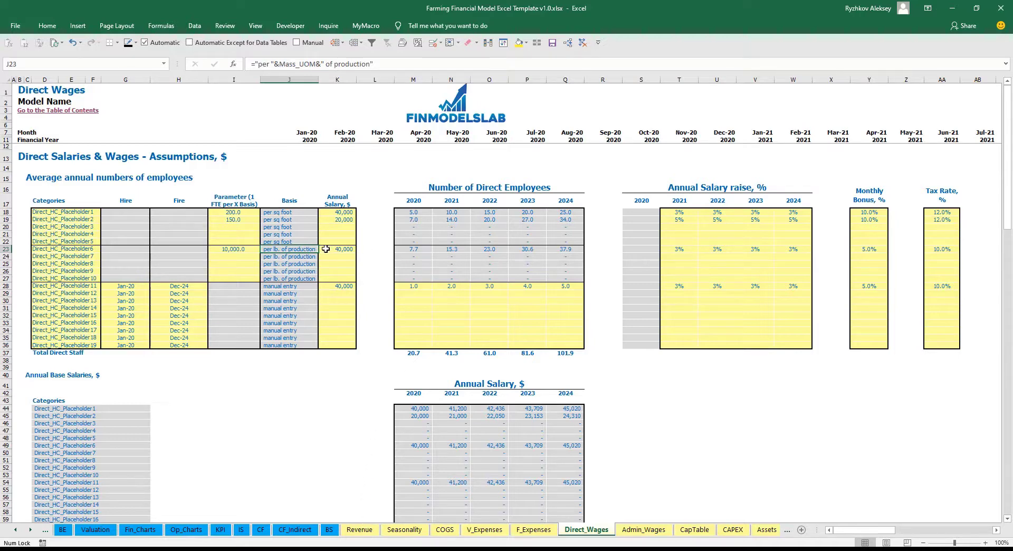
- Set the hire date of the manual-entry position Direct_HC_Placeholder11 to Feb-20
{"action": "left_click", "coordinate": [64, 288]}
{"action": "left_click", "coordinate": [211, 408]}
{"action": "left_click_drag", "start_coordinate": [80, 290], "coordinate": [84, 347]}
{"action": "left_click", "coordinate": [154, 376]}
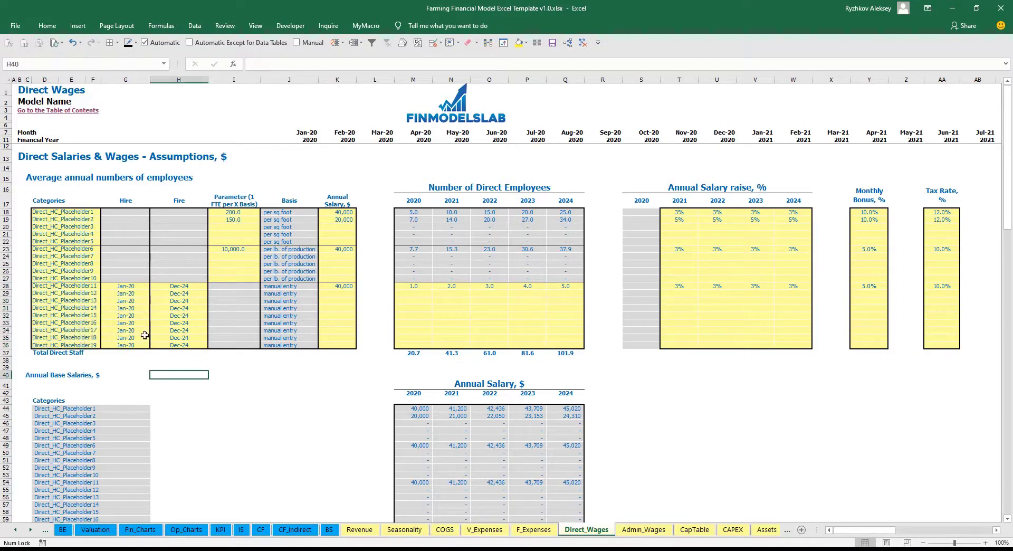
{"action": "left_click", "coordinate": [140, 288]}
{"action": "left_click", "coordinate": [153, 286]}
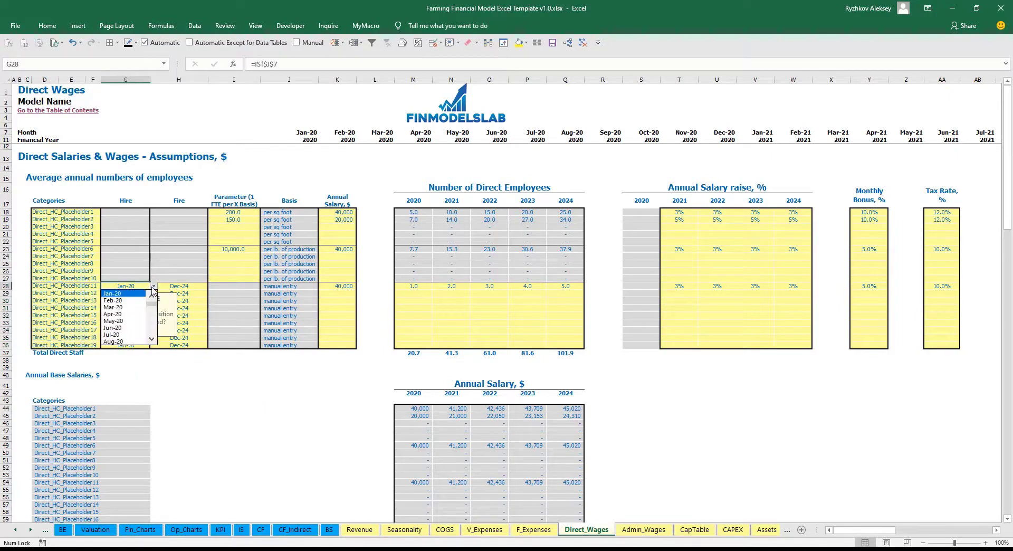
{"action": "left_click", "coordinate": [128, 302]}
{"action": "left_click", "coordinate": [183, 285]}
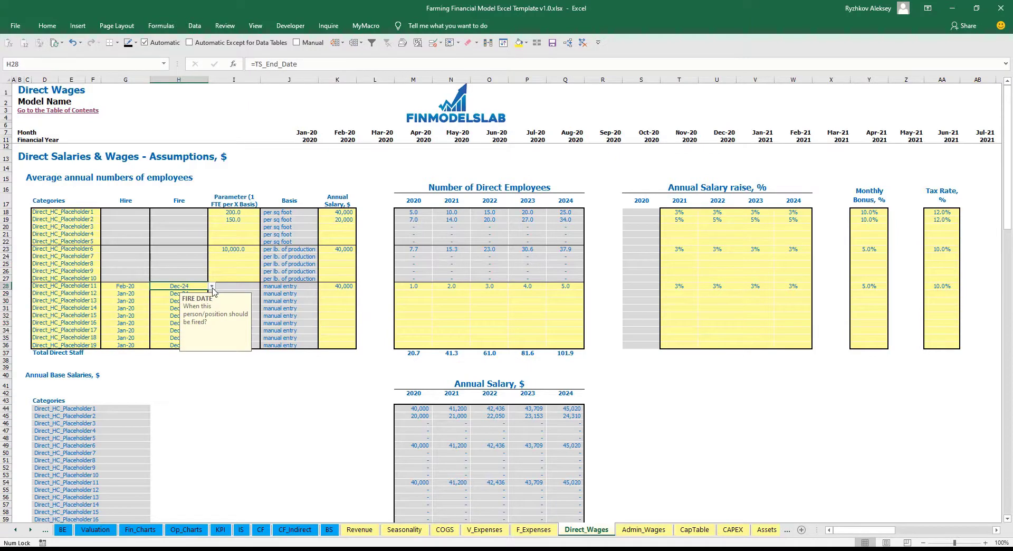
{"action": "left_click", "coordinate": [297, 404]}
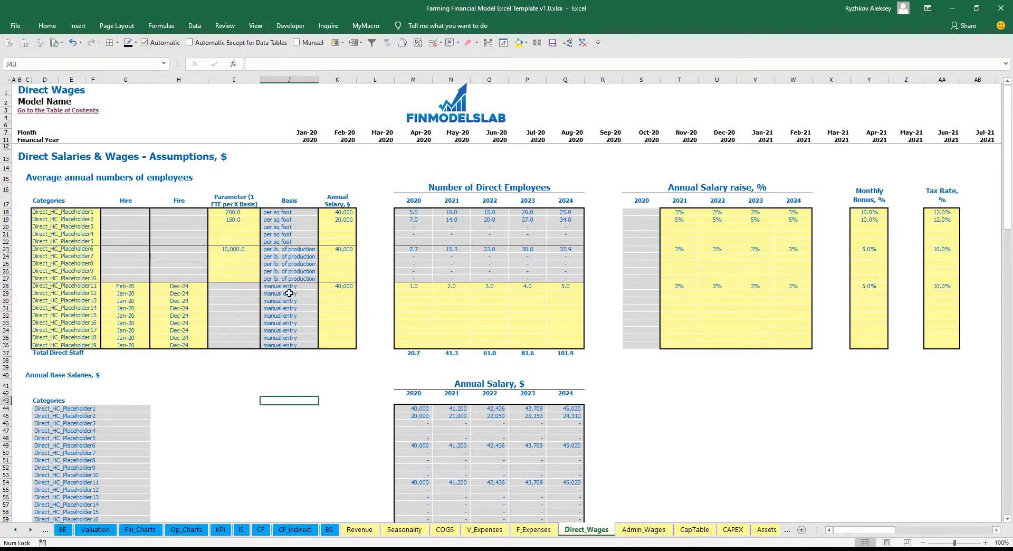
- Set the annual salary of Direct_HC_Placeholder11 to 10,000
{"action": "left_click_drag", "start_coordinate": [287, 288], "coordinate": [290, 346]}
{"action": "left_click", "coordinate": [343, 284]}
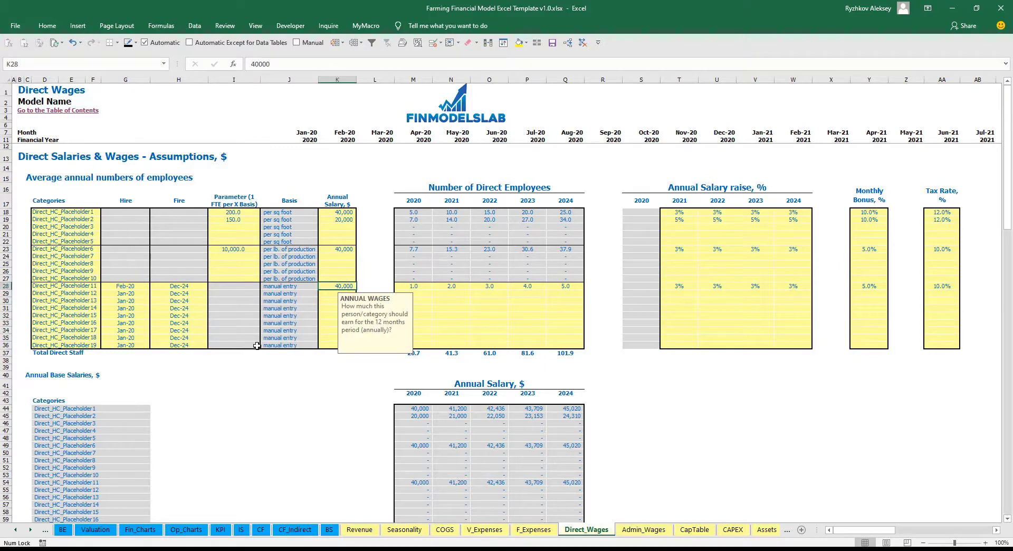
{"action": "type", "text": "100"}
{"action": "key", "text": "Return"}
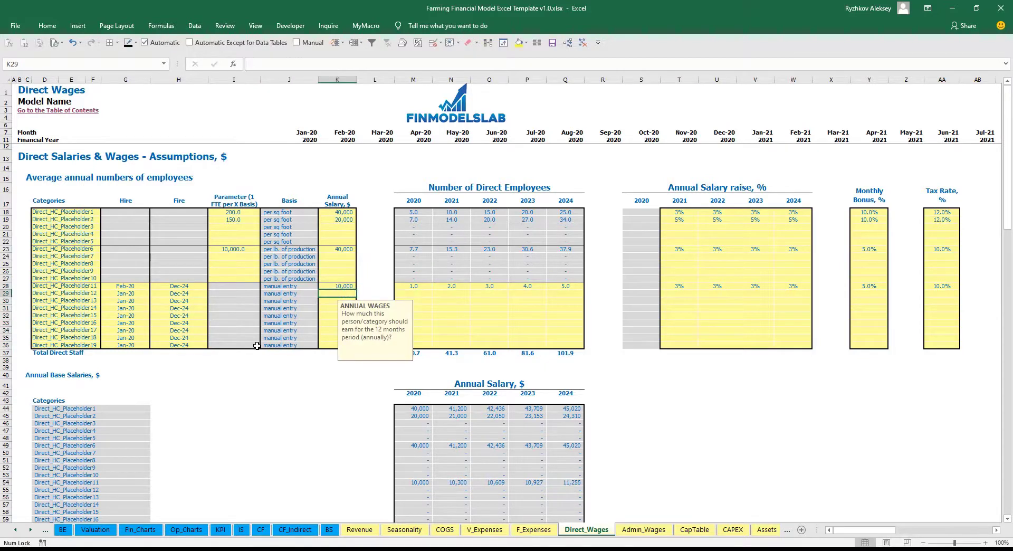
- Enter 2, 4, 6, 8 and 10 direct employees for Direct_HC_Placeholder11 in the years 2020 to 2024
{"action": "left_click", "coordinate": [414, 286]}
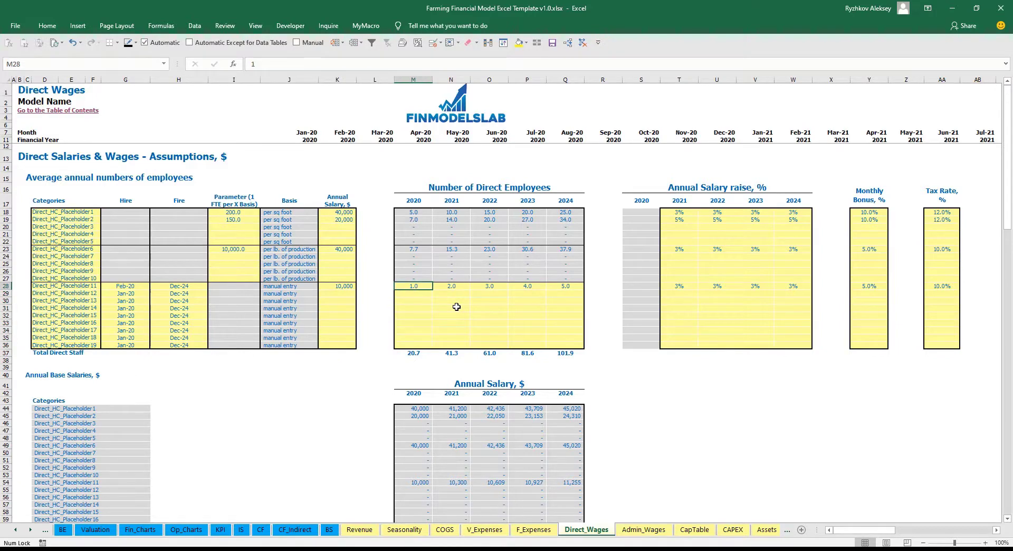
{"action": "type", "text": "2"}
{"action": "key", "text": "Tab"}
{"action": "type", "text": "4"}
{"action": "key", "text": "Tab"}
{"action": "type", "text": "6"}
{"action": "key", "text": "Tab"}
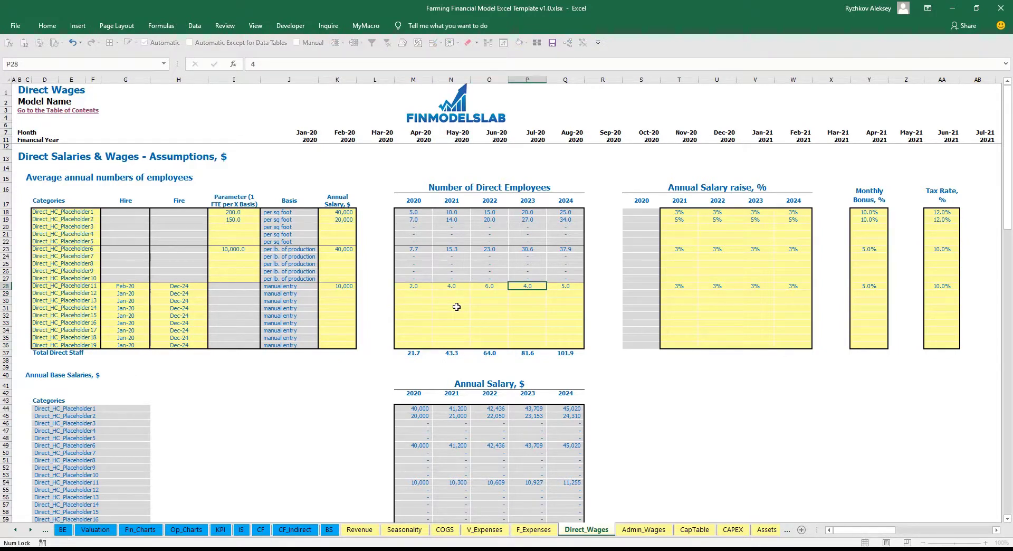
{"action": "type", "text": "8"}
{"action": "key", "text": "Tab"}
{"action": "type", "text": "1"}
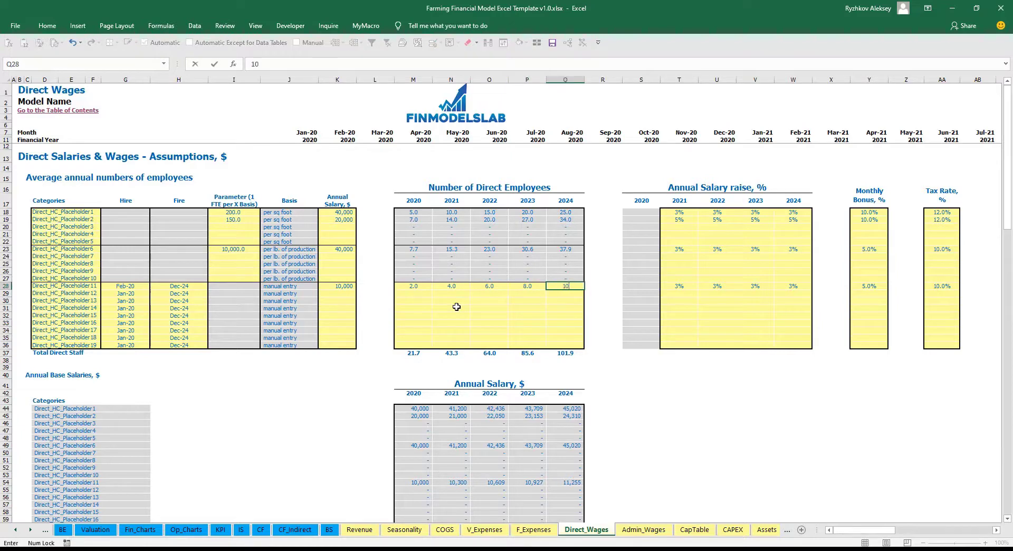
{"action": "type", "text": "0"}
{"action": "key", "text": "Return"}
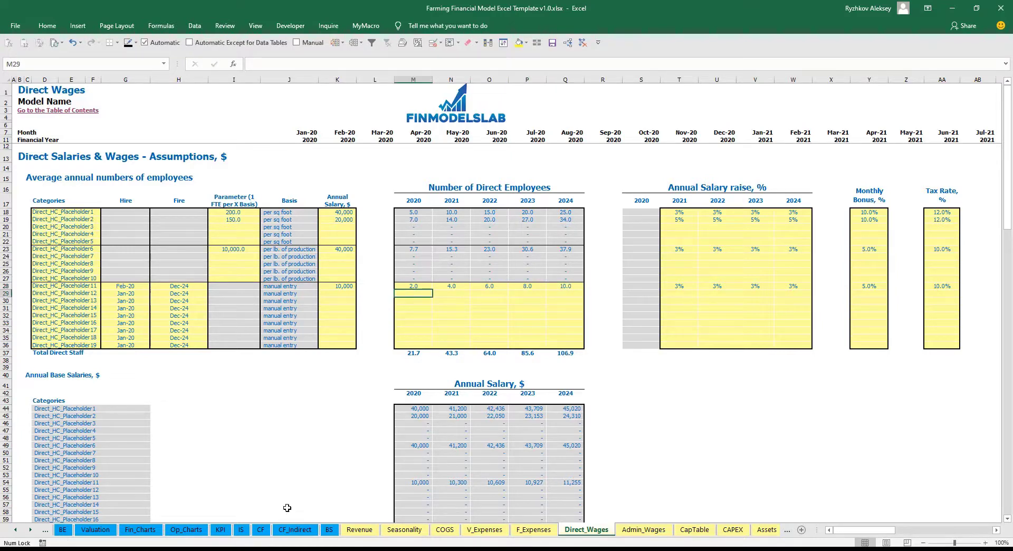
- Open the income statement and expand the detail rows behind Total COGS
{"action": "left_click", "coordinate": [243, 530]}
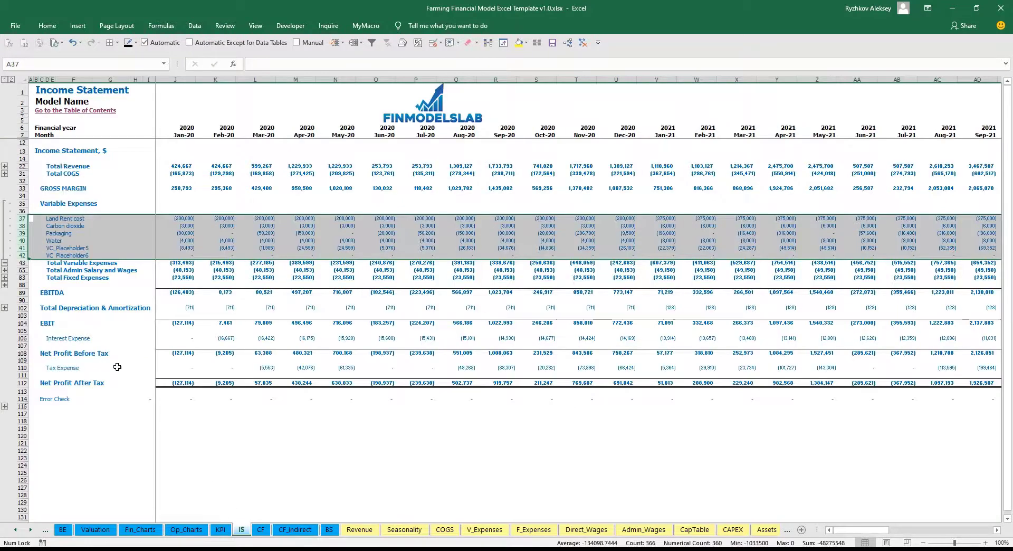
{"action": "left_click", "coordinate": [4, 173]}
{"action": "left_click", "coordinate": [18, 195]}
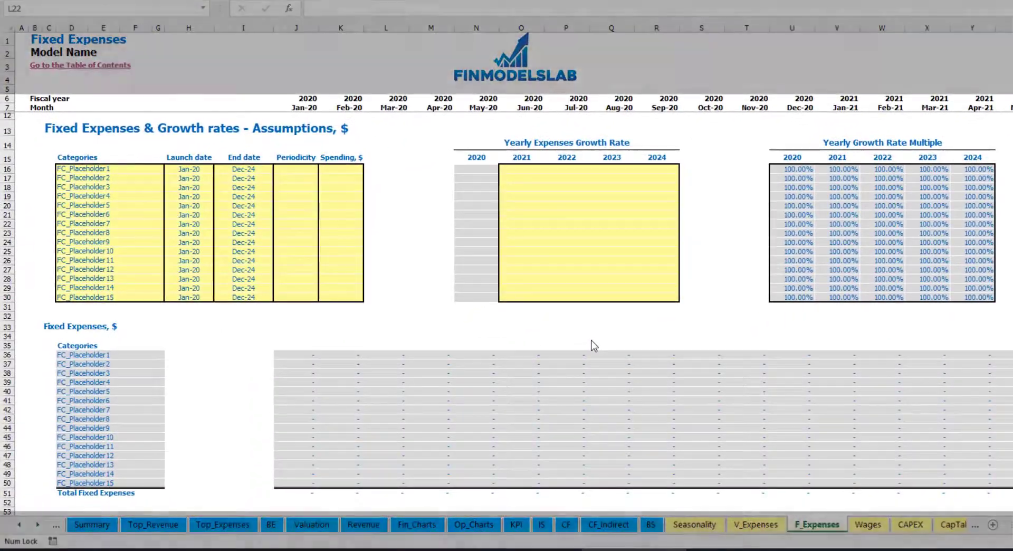
- Rename the first fixed expense category as Utilities and set its launch date to Mar-20
{"action": "left_click", "coordinate": [112, 168]}
{"action": "type", "text": "Utilities"}
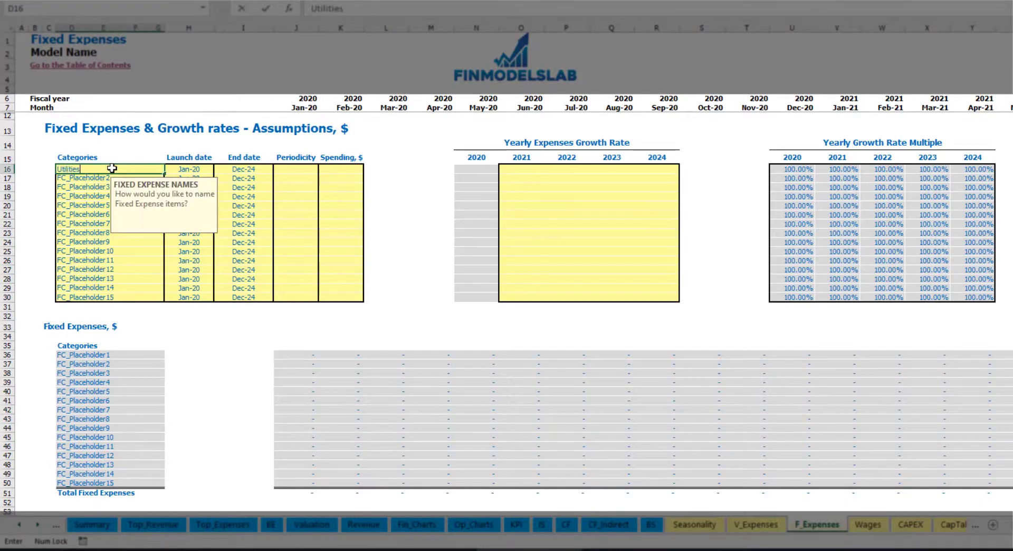
{"action": "key", "text": "Return"}
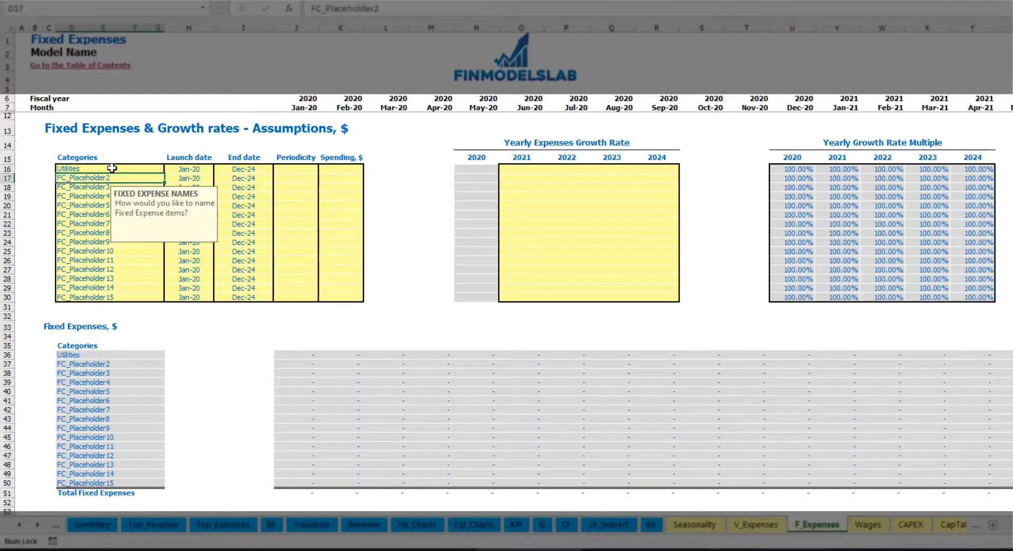
{"action": "left_click", "coordinate": [191, 166]}
{"action": "left_click", "coordinate": [218, 169]}
{"action": "left_click", "coordinate": [182, 195]}
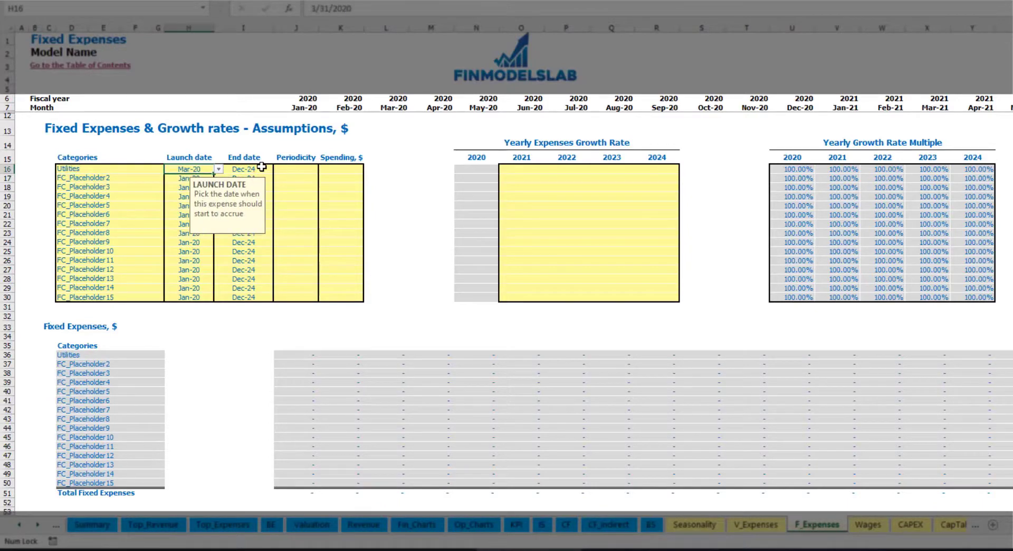
- Check the Utilities end date against the last month of the timeline and return to the assumptions
{"action": "left_click", "coordinate": [252, 167]}
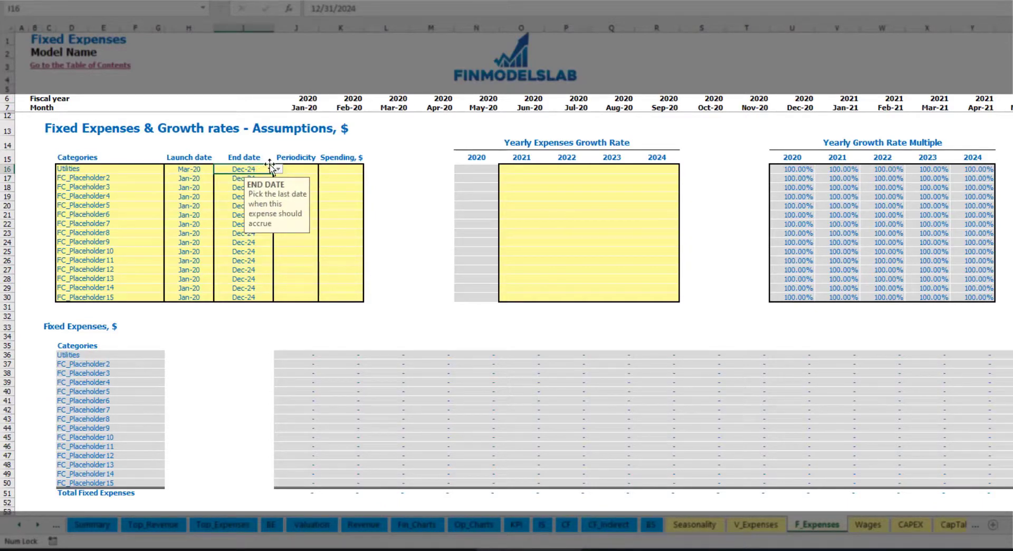
{"action": "left_click", "coordinate": [303, 109]}
{"action": "key", "text": "ctrl+Right"}
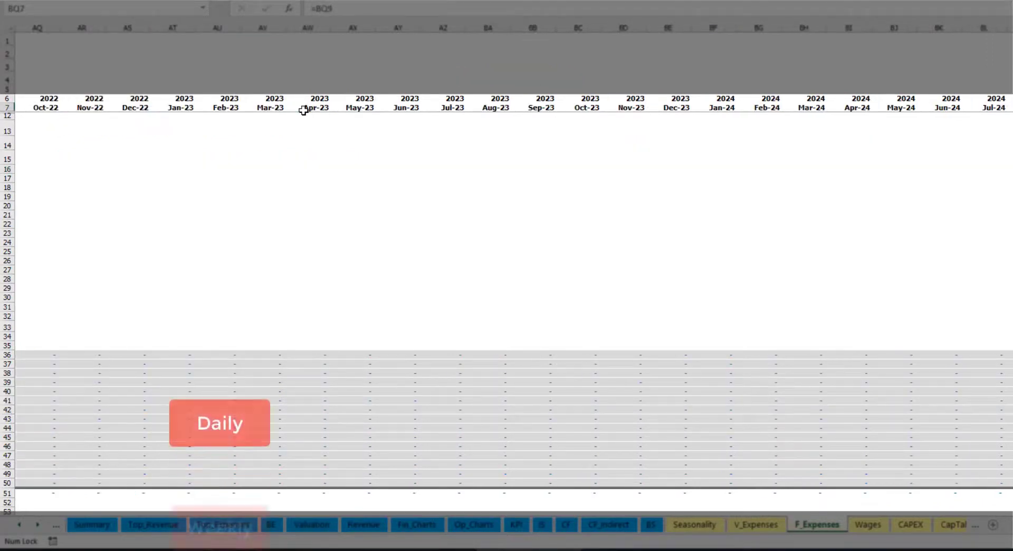
{"action": "key", "text": "ctrl+Left"}
{"action": "key", "text": "ctrl+Left"}
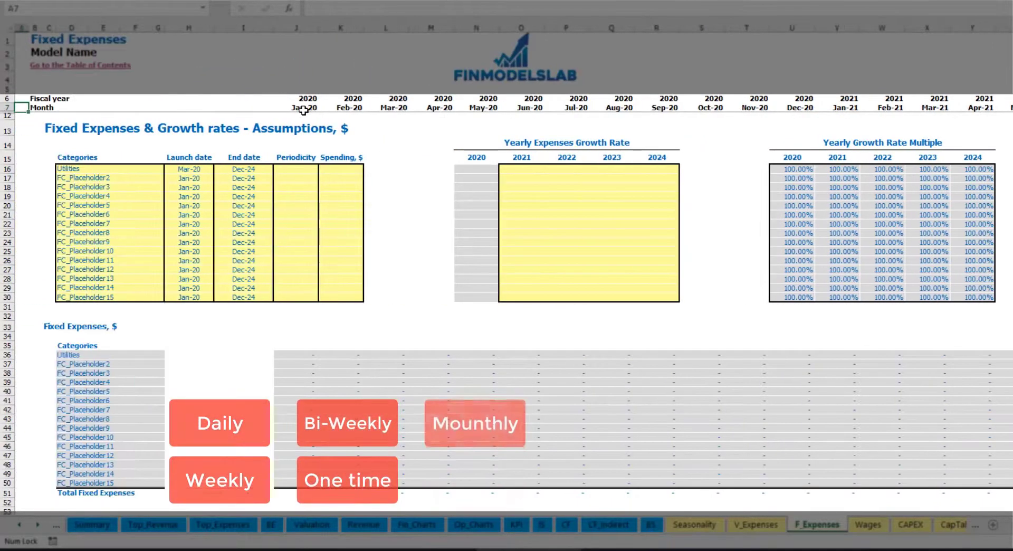
- Set the Utilities periodicity to Daily with a spending of $50
{"action": "left_click", "coordinate": [285, 169]}
{"action": "left_click", "coordinate": [323, 169]}
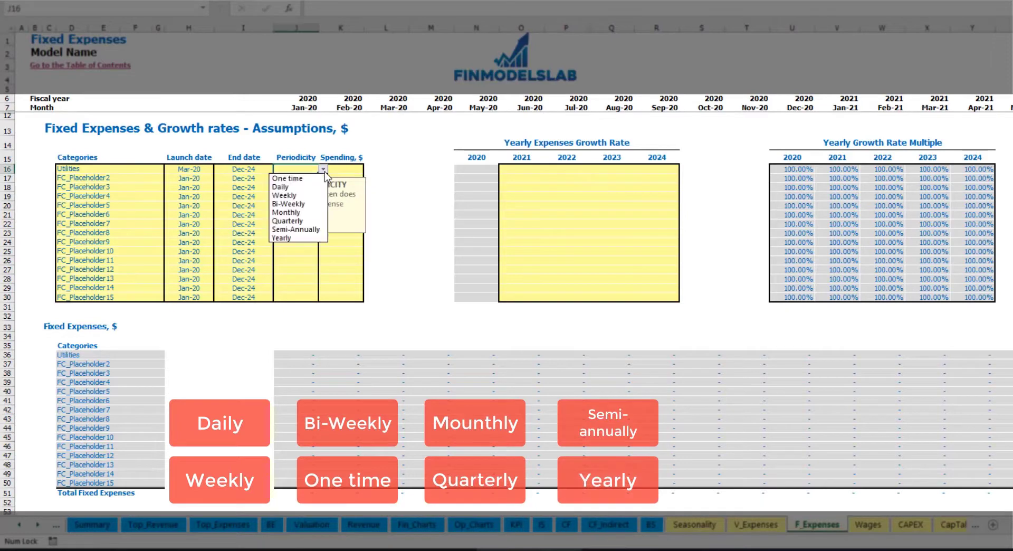
{"action": "left_click", "coordinate": [299, 186]}
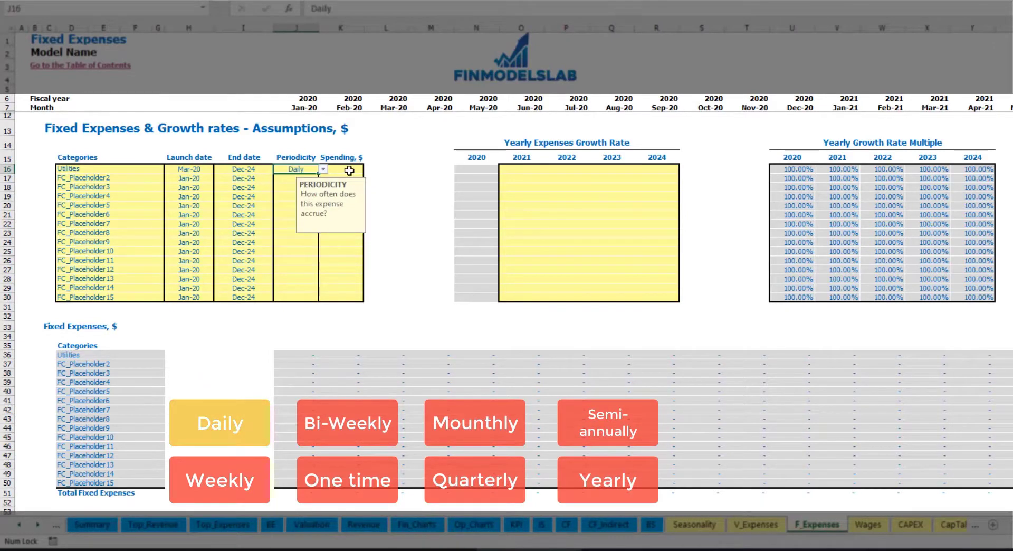
{"action": "key", "text": "Tab"}
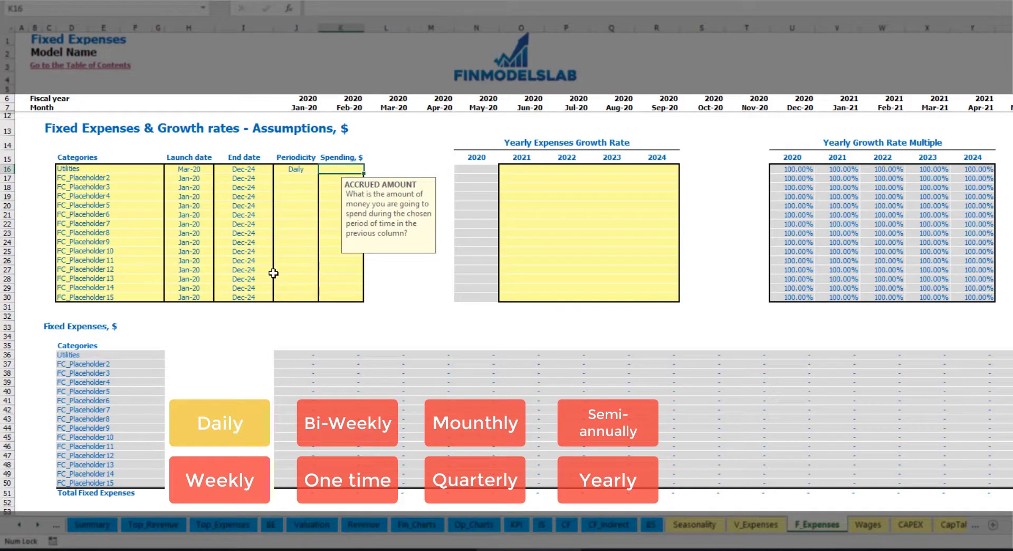
{"action": "type", "text": "50"}
{"action": "key", "text": "Return"}
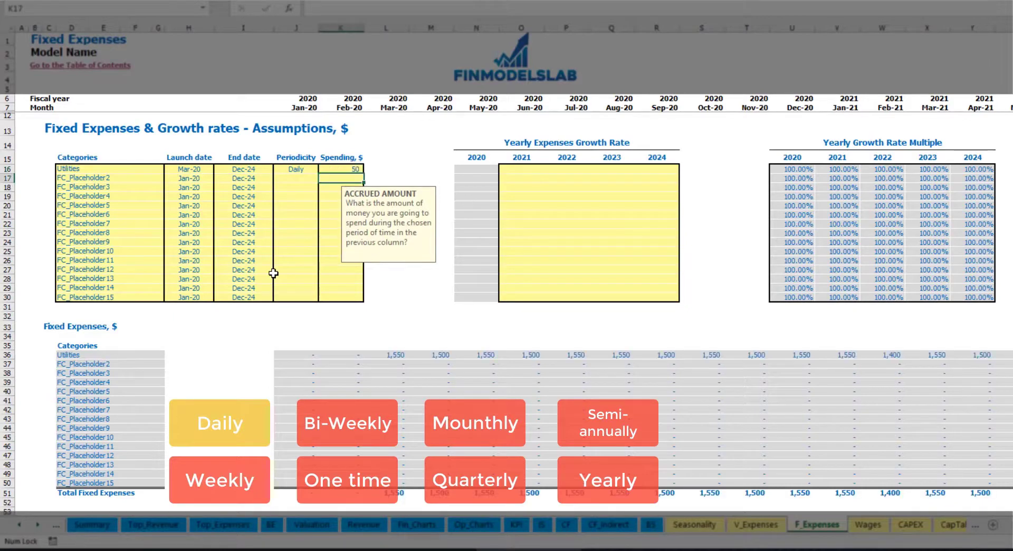
- Examine the calculated Utilities expenses for March, April and May 2020 against the month timeline
{"action": "left_click", "coordinate": [394, 355]}
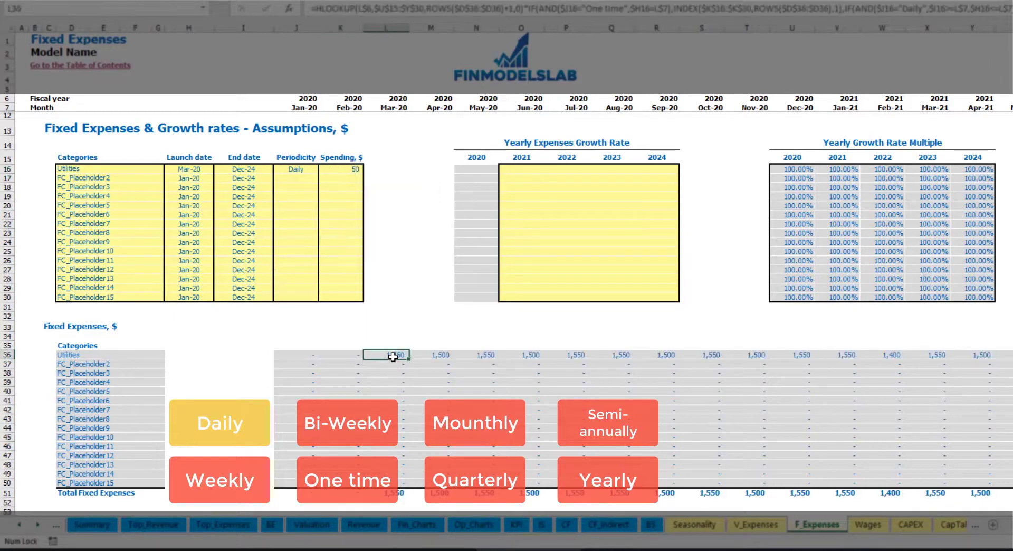
{"action": "left_click", "coordinate": [438, 356]}
{"action": "left_click", "coordinate": [491, 356]}
{"action": "left_click", "coordinate": [397, 349]}
{"action": "left_click", "coordinate": [401, 356]}
{"action": "left_click", "coordinate": [427, 356]}
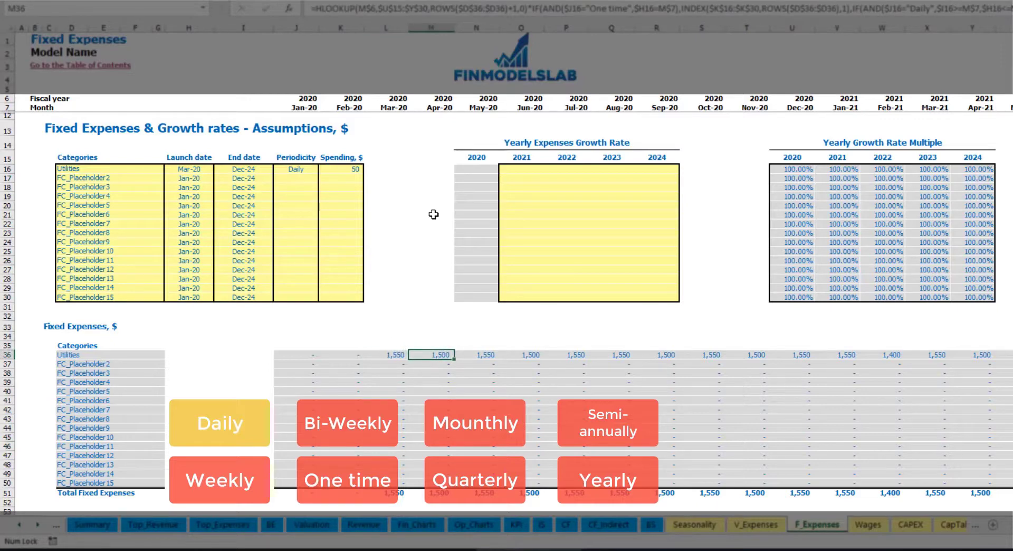
{"action": "left_click", "coordinate": [391, 107]}
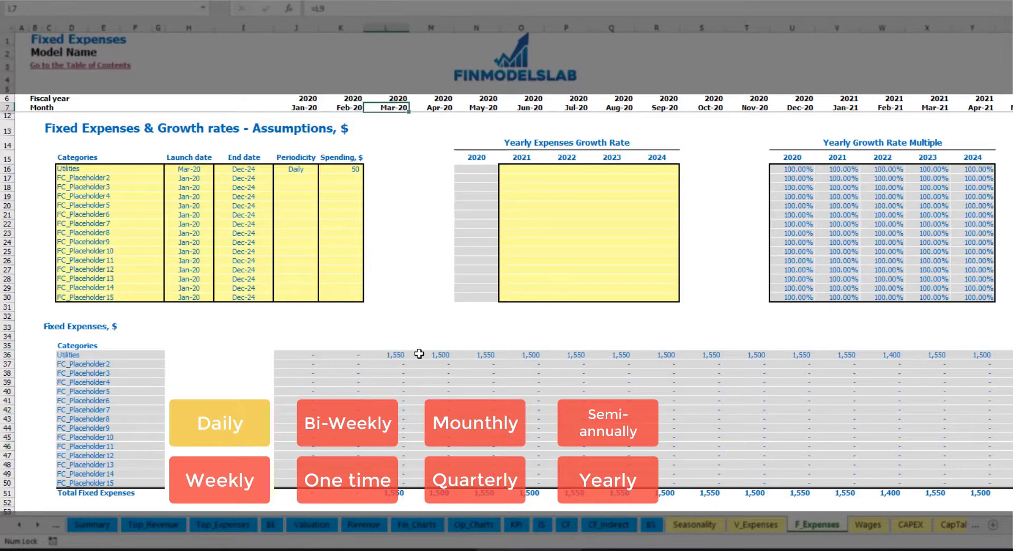
{"action": "left_click", "coordinate": [400, 356]}
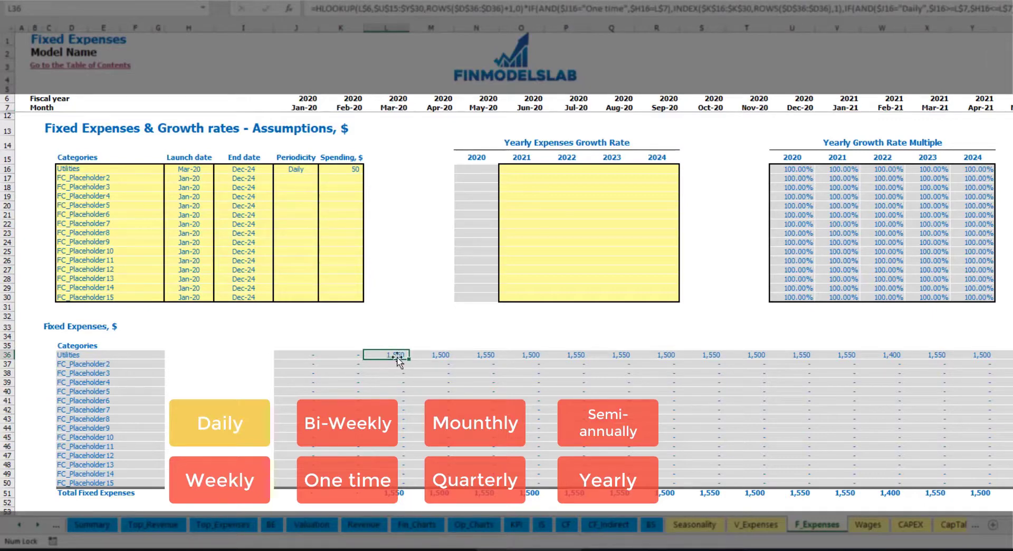
{"action": "left_click", "coordinate": [446, 357]}
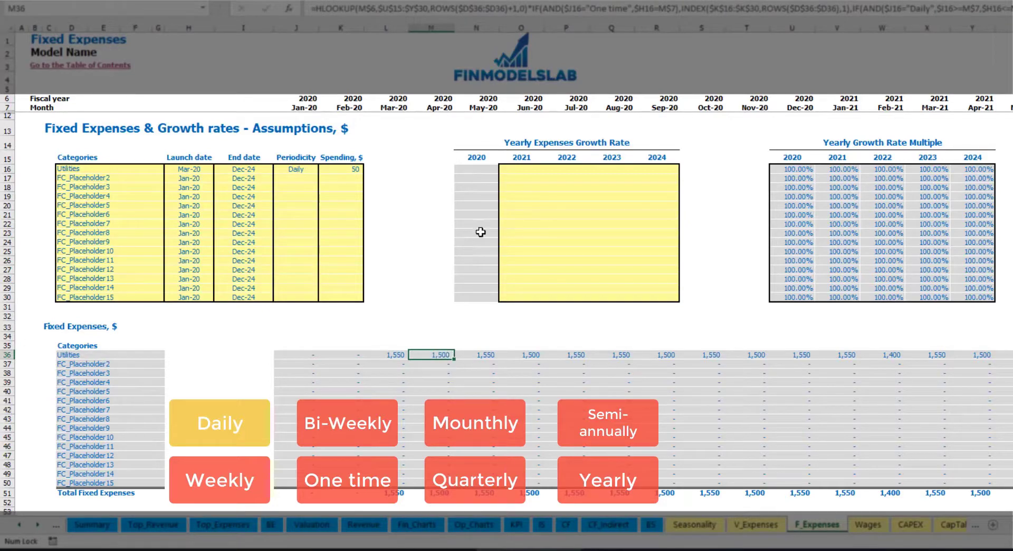
- Enter a 5% yearly expense growth rate for Utilities in 2021 through 2024 and check the monthly amounts along the timeline
{"action": "left_click", "coordinate": [528, 171]}
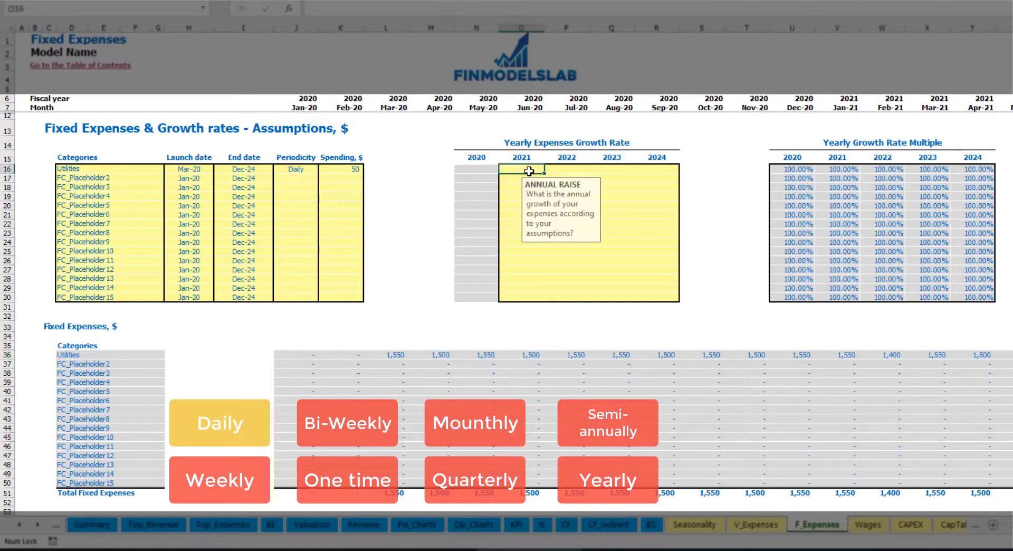
{"action": "type", "text": "5%"}
{"action": "key", "text": "Return"}
{"action": "key", "text": "Up"}
{"action": "key", "text": "ctrl+c"}
{"action": "key", "text": "shift+Right"}
{"action": "key", "text": "shift+Right"}
{"action": "key", "text": "shift+Right"}
{"action": "key", "text": "ctrl+v"}
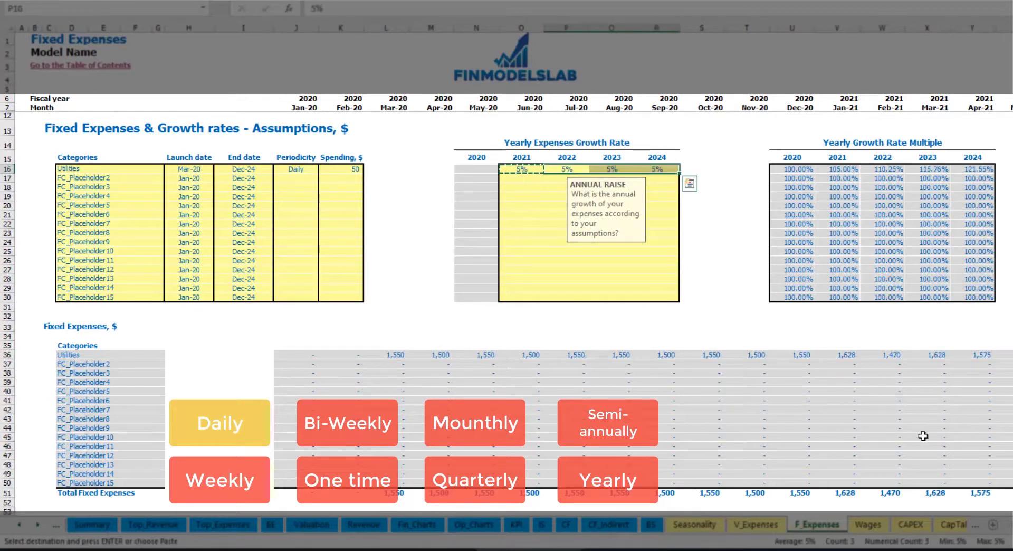
{"action": "left_click_drag", "start_coordinate": [528, 169], "coordinate": [655, 169]}
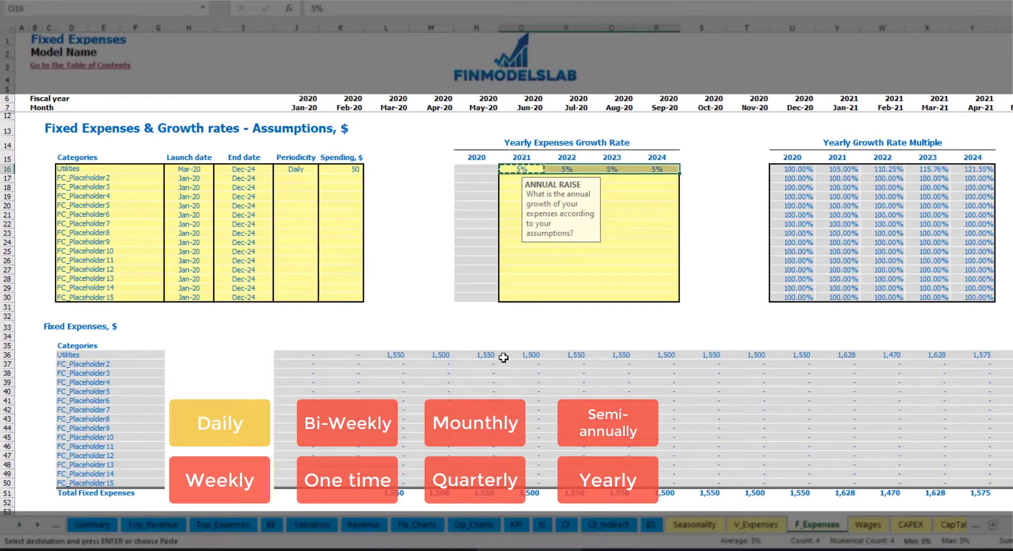
{"action": "scroll", "coordinate": [502, 362], "scroll_direction": "right", "scroll_amount": 10}
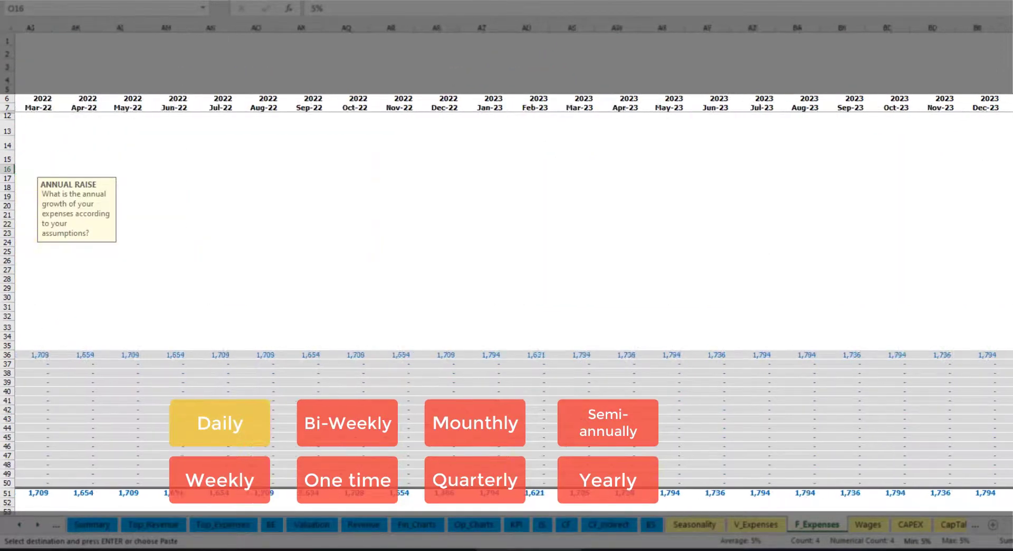
{"action": "scroll", "coordinate": [502, 362], "scroll_direction": "left", "scroll_amount": 10}
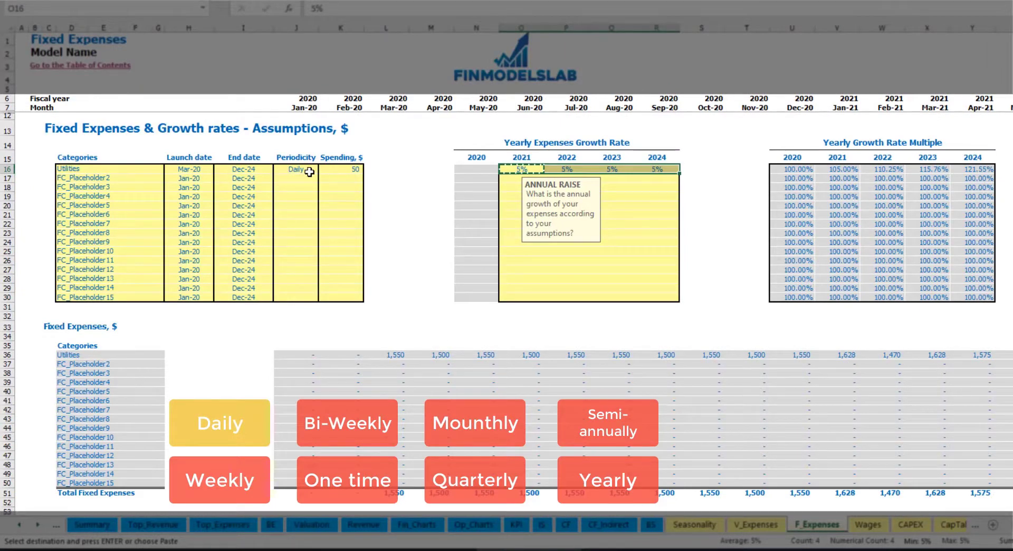
- Rename the second fixed expense category as Advertising, with launch date Mar-20 and end date Aug-24
{"action": "left_click", "coordinate": [119, 176]}
{"action": "type", "text": "Ad"}
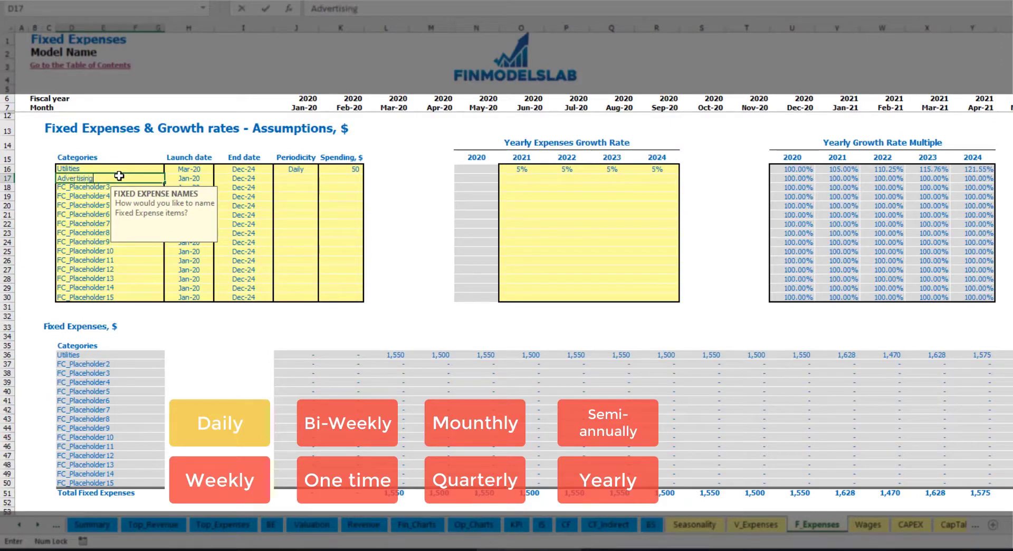
{"action": "type", "text": "vertising"}
{"action": "key", "text": "Return"}
{"action": "left_click", "coordinate": [189, 179]}
{"action": "left_click", "coordinate": [218, 179]}
{"action": "left_click", "coordinate": [196, 205]}
{"action": "left_click", "coordinate": [244, 178]}
{"action": "left_click", "coordinate": [279, 179]}
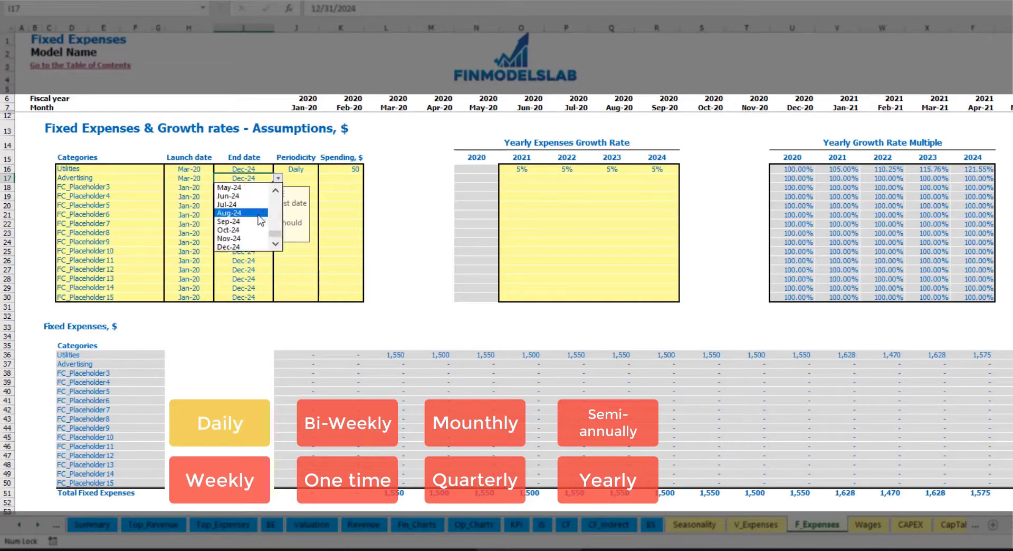
{"action": "left_click", "coordinate": [246, 214]}
- Set the Advertising periodicity to Weekly with a spending of $100 and check its monthly amounts along the timeline
{"action": "left_click", "coordinate": [296, 179]}
{"action": "left_click", "coordinate": [323, 178]}
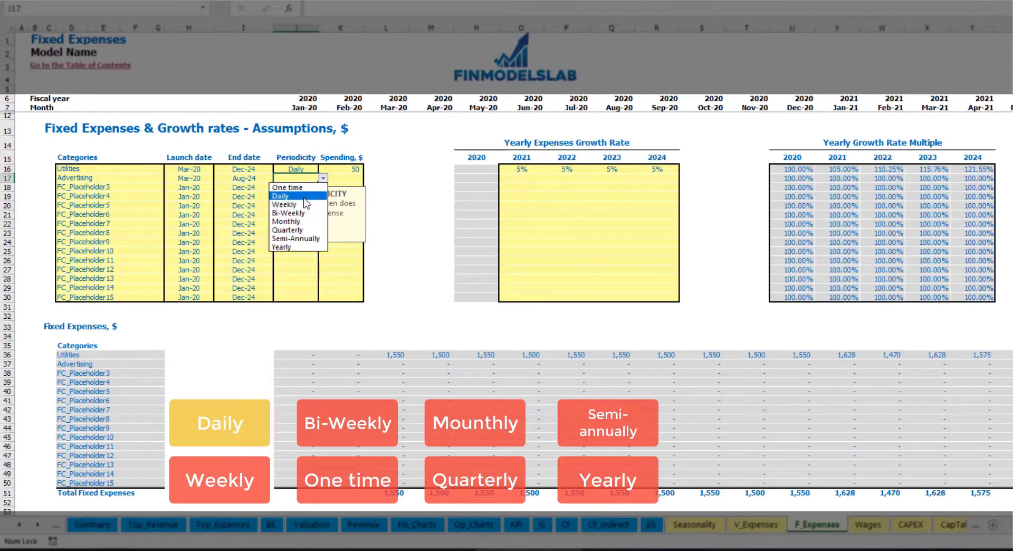
{"action": "left_click", "coordinate": [303, 204]}
{"action": "left_click", "coordinate": [338, 180]}
{"action": "type", "text": "100"}
{"action": "key", "text": "Return"}
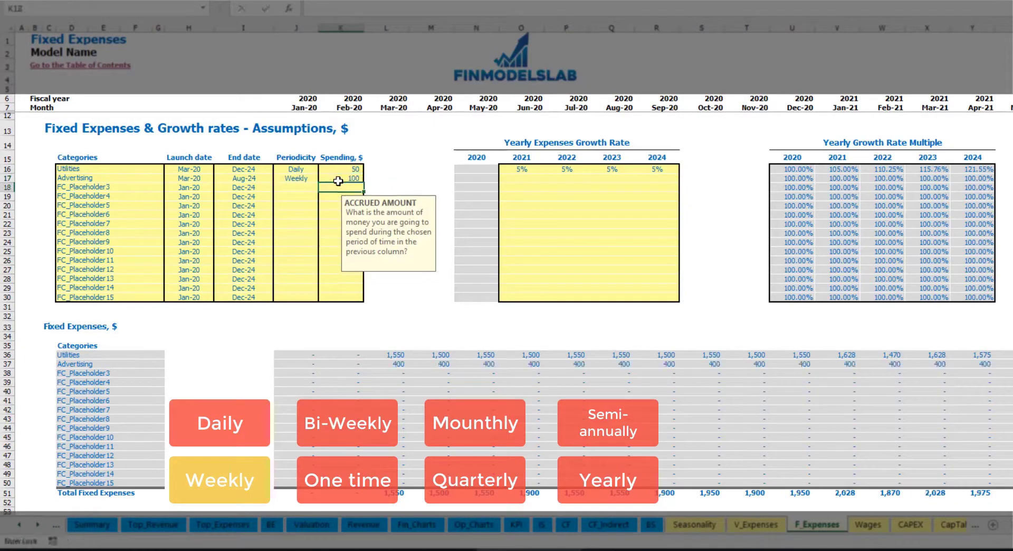
{"action": "left_click", "coordinate": [398, 364]}
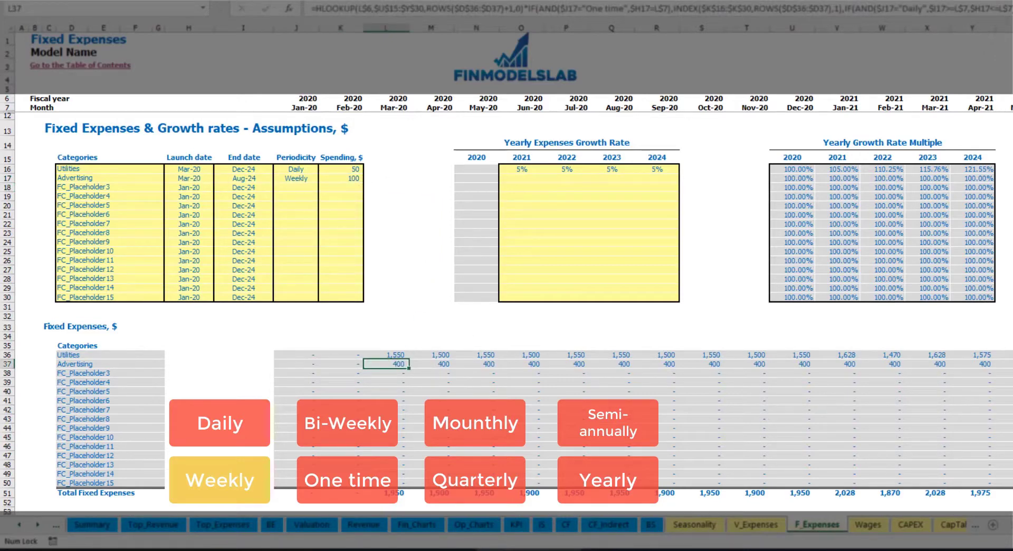
{"action": "scroll", "coordinate": [507, 264], "scroll_direction": "right", "scroll_amount": 10}
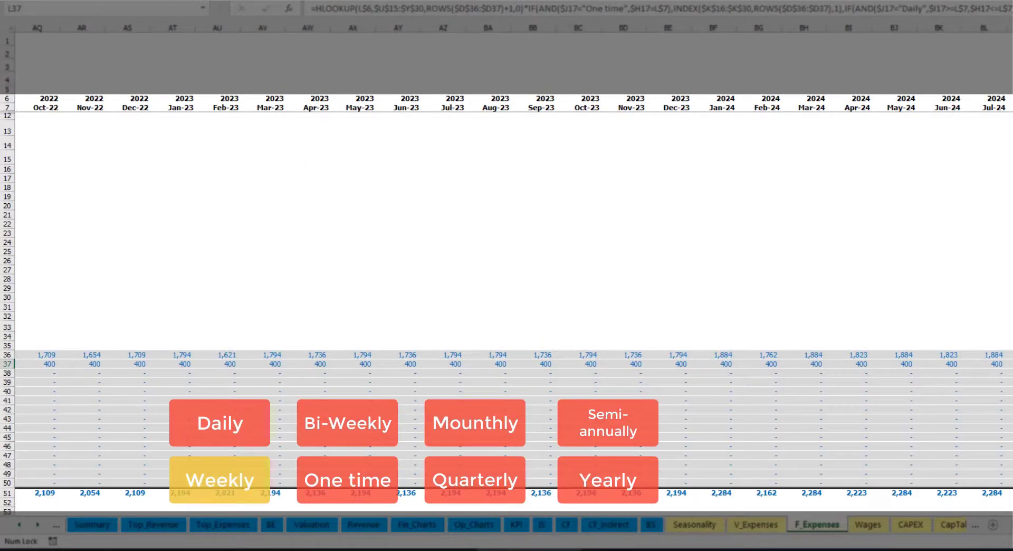
{"action": "key", "text": "ctrl+shift+Up"}
{"action": "key", "text": "ctrl+shift+Down"}
{"action": "scroll", "coordinate": [718, 510], "scroll_direction": "left", "scroll_amount": 10}
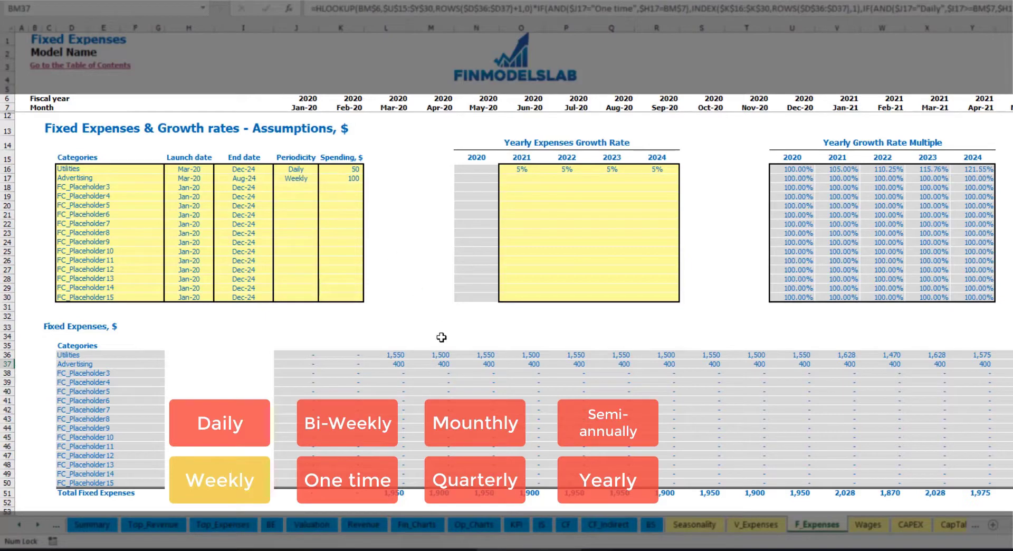
- Change the Advertising periodicity to Bi-Weekly and its spending to $500
{"action": "left_click", "coordinate": [302, 178]}
{"action": "left_click", "coordinate": [323, 178]}
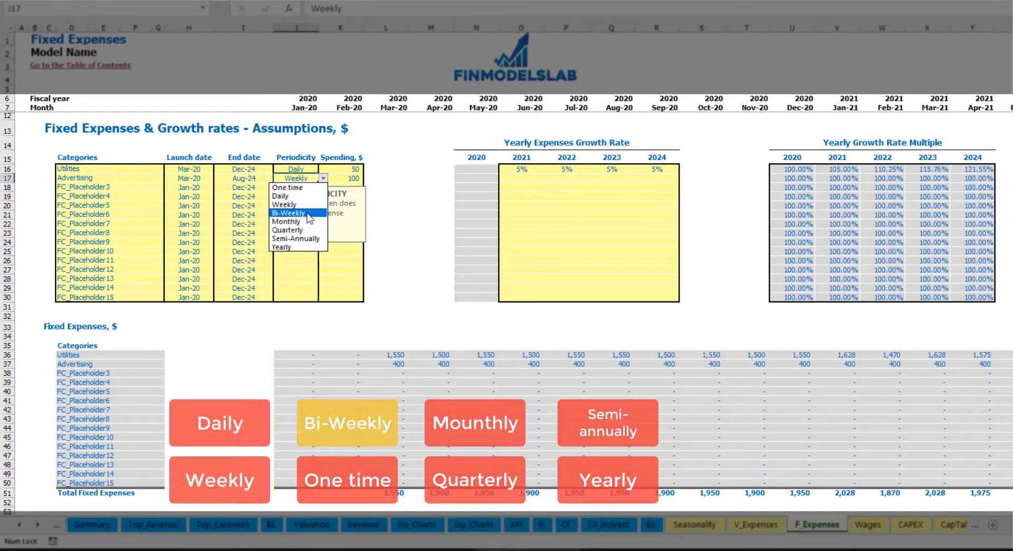
{"action": "left_click", "coordinate": [309, 213]}
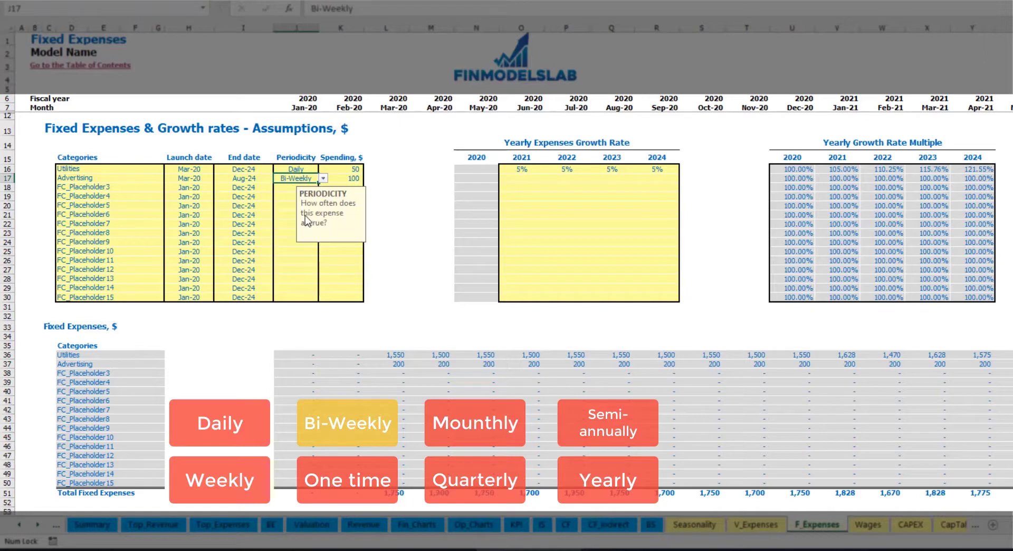
{"action": "left_click", "coordinate": [339, 180]}
{"action": "type", "text": "500"}
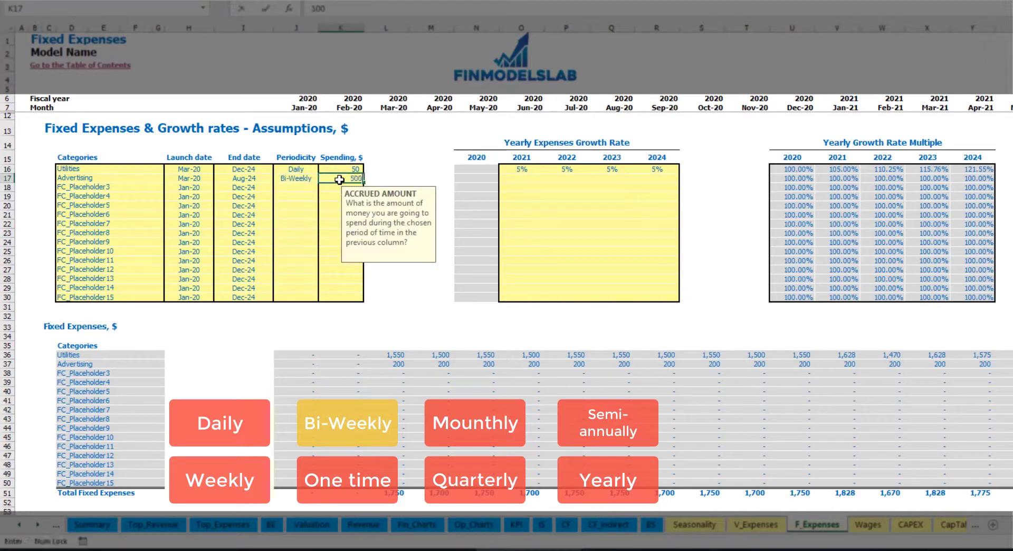
{"action": "key", "text": "Return"}
- Change the Advertising launch date to Jul-20
{"action": "left_click", "coordinate": [197, 170]}
{"action": "left_click", "coordinate": [205, 178]}
{"action": "left_click", "coordinate": [218, 178]}
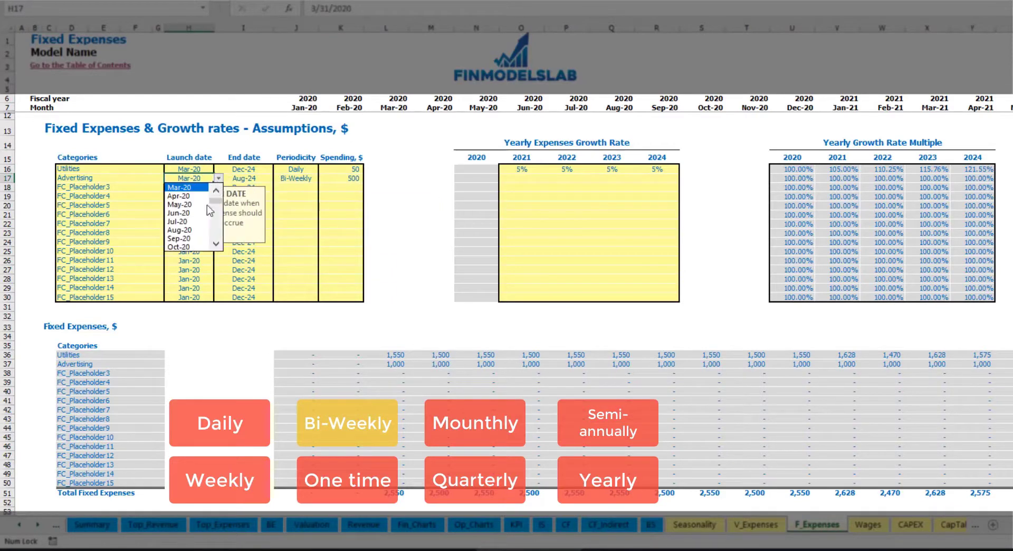
{"action": "left_click", "coordinate": [206, 233]}
- Examine the monthly Advertising expenses along the timeline, starting from July 2020
{"action": "left_click", "coordinate": [575, 364]}
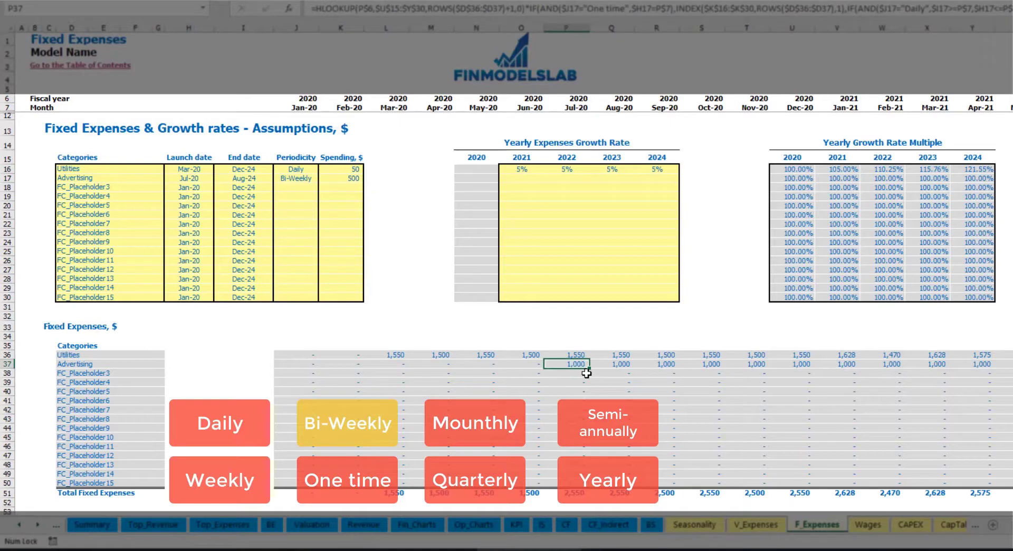
{"action": "key", "text": "Right"}
{"action": "key", "text": "Right"}
{"action": "key", "text": "Right"}
{"action": "key", "text": "Right"}
{"action": "key", "text": "Right"}
{"action": "key", "text": "Right"}
{"action": "key", "text": "Right"}
{"action": "key", "text": "Right"}
{"action": "key", "text": "Right"}
{"action": "key", "text": "Right"}
{"action": "key", "text": "Right"}
{"action": "key", "text": "Right"}
{"action": "key", "text": "Right"}
{"action": "key", "text": "Right"}
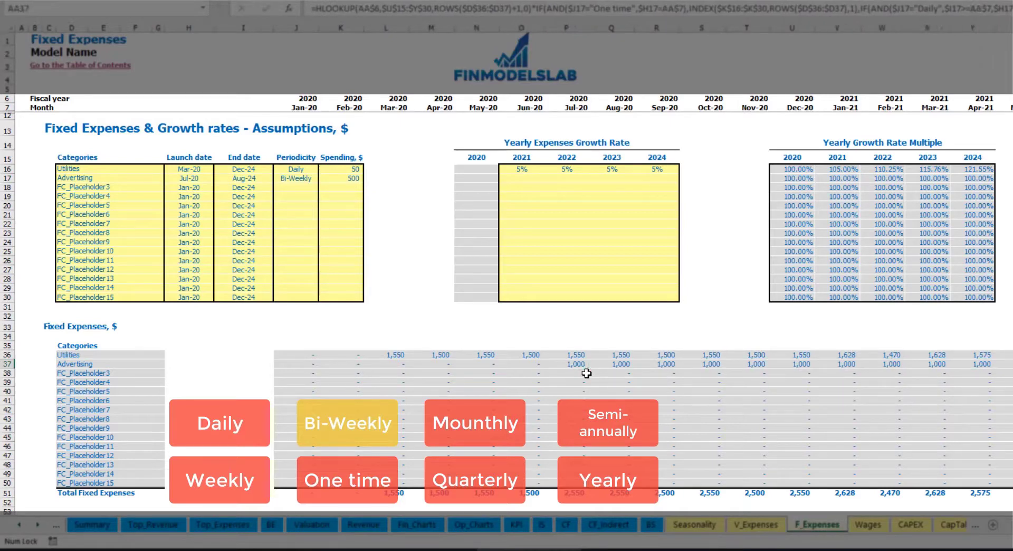
{"action": "key", "text": "Right"}
{"action": "key", "text": "Right"}
{"action": "key", "text": "Right"}
{"action": "key", "text": "Right"}
{"action": "key", "text": "Right"}
{"action": "key", "text": "Right"}
{"action": "key", "text": "Right"}
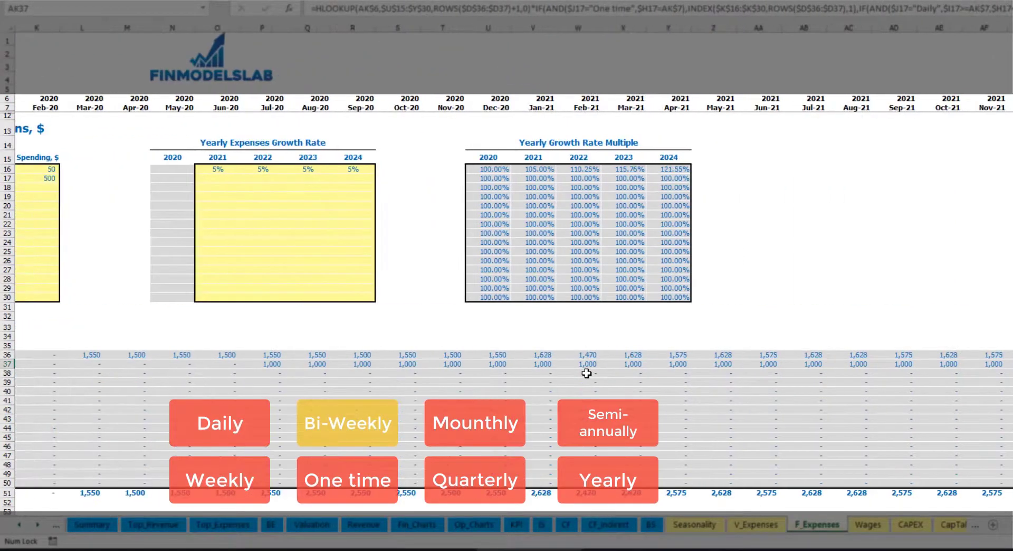
{"action": "key", "text": "Home"}
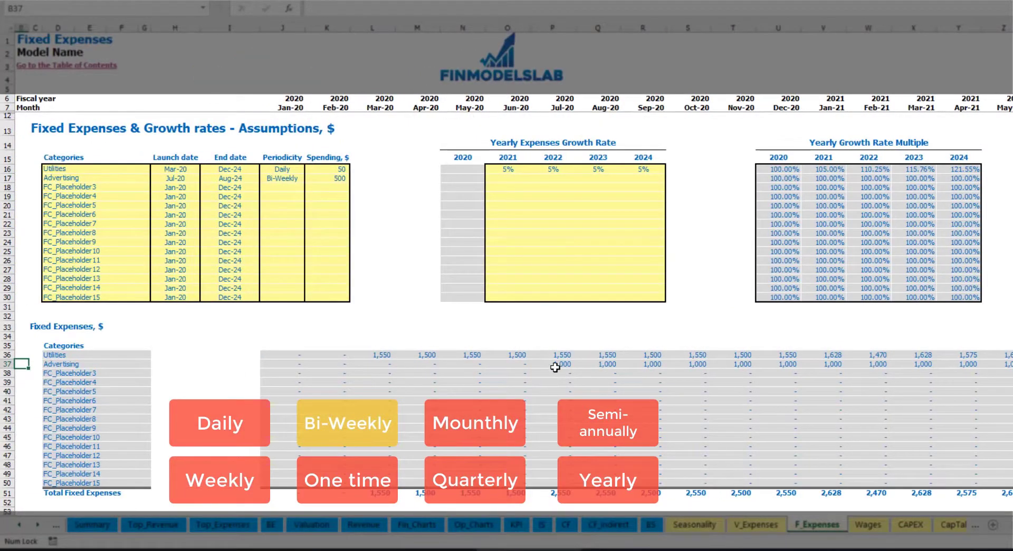
{"action": "left_click", "coordinate": [556, 366]}
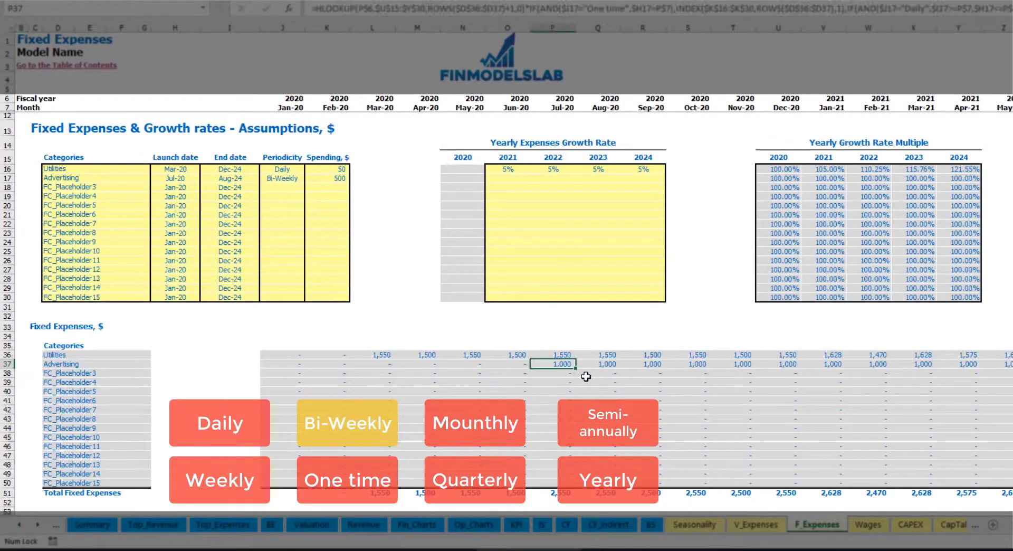
- Enter a 3% yearly expense growth rate for Advertising in 2021 through 2024
{"action": "left_click", "coordinate": [506, 181]}
{"action": "type", "text": "3"}
{"action": "key", "text": "Return"}
{"action": "key", "text": "Up"}
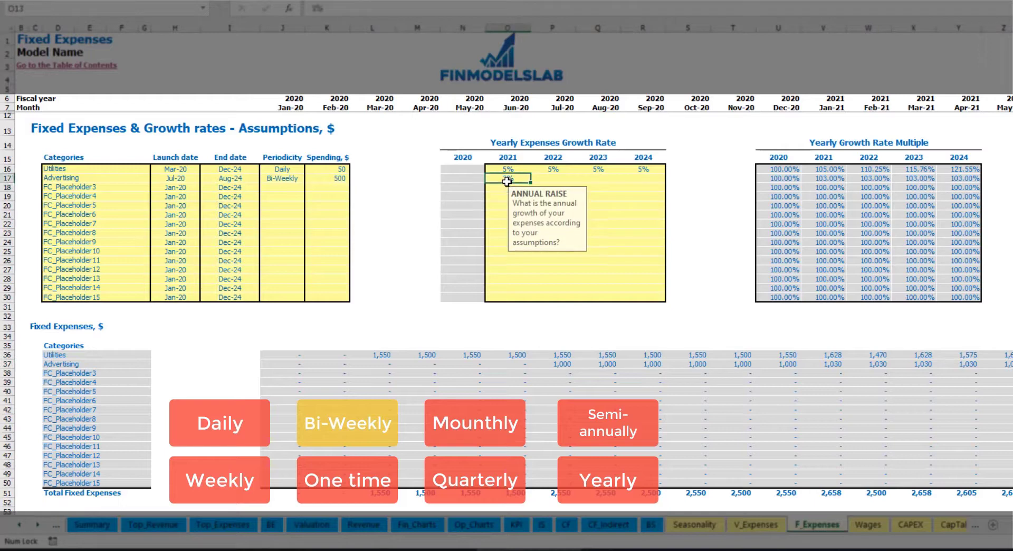
{"action": "key", "text": "ctrl+c"}
{"action": "key", "text": "Right"}
{"action": "key", "text": "shift+Right"}
{"action": "key", "text": "shift+Right"}
{"action": "key", "text": "ctrl+v"}
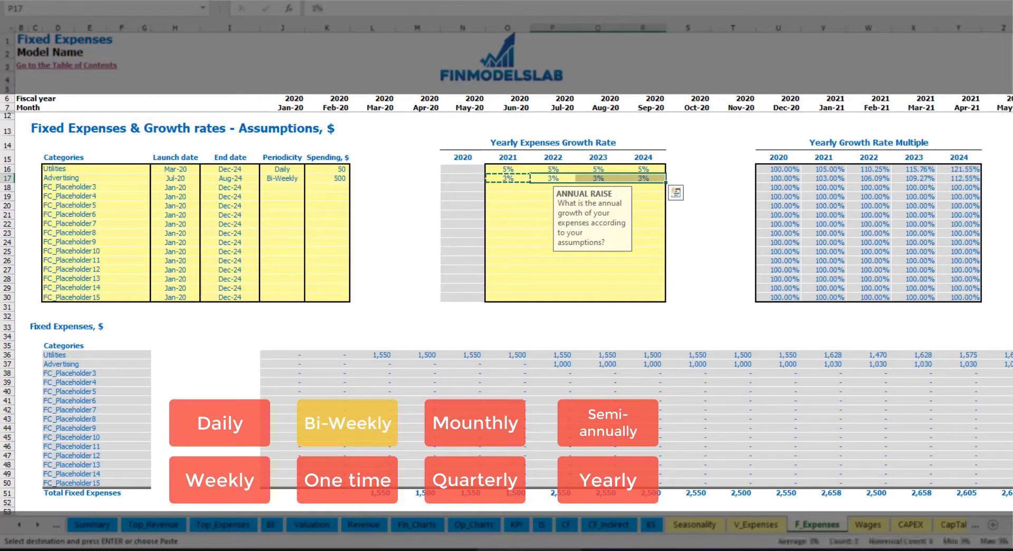
- Check how the growth rate affects the monthly Advertising expenses from January 2021 through 2024
{"action": "left_click", "coordinate": [999, 364]}
{"action": "left_click", "coordinate": [971, 364]}
{"action": "left_click", "coordinate": [850, 364]}
{"action": "left_click", "coordinate": [813, 364]}
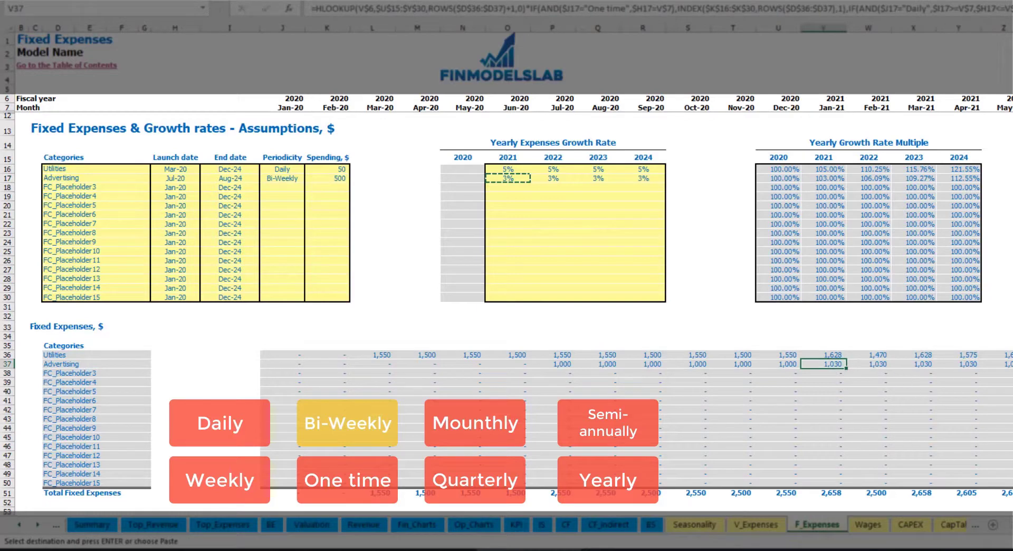
{"action": "scroll", "coordinate": [513, 261], "scroll_direction": "right", "scroll_amount": 10}
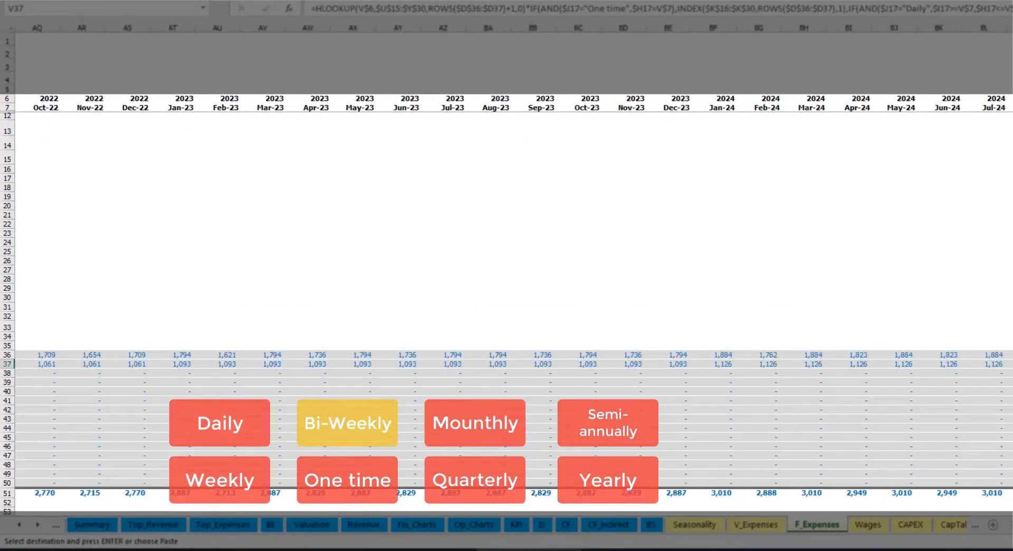
{"action": "left_click", "coordinate": [1010, 28]}
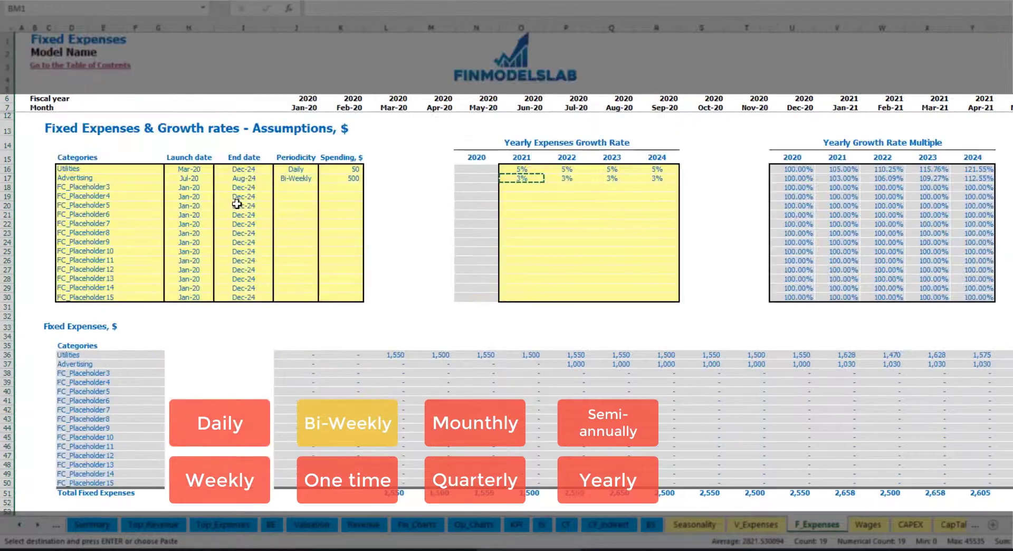
- Name the third fixed expense category Office Setup
{"action": "left_click", "coordinate": [246, 179]}
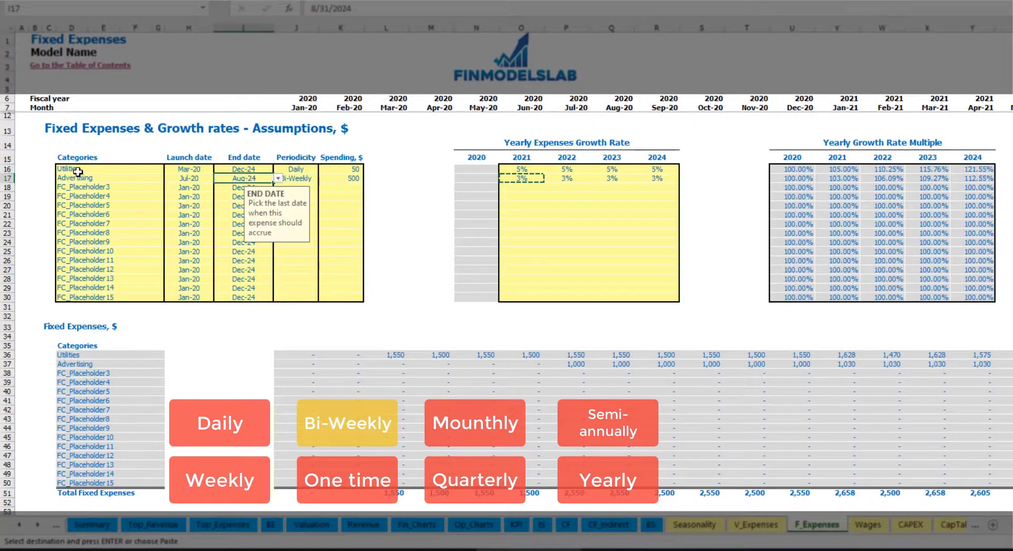
{"action": "left_click", "coordinate": [89, 187]}
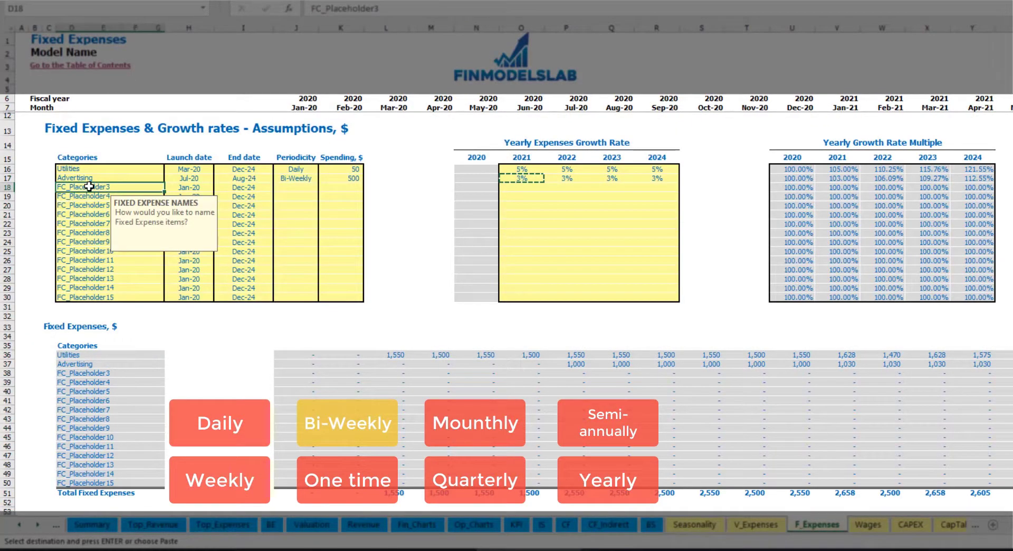
{"action": "type", "text": "Se"}
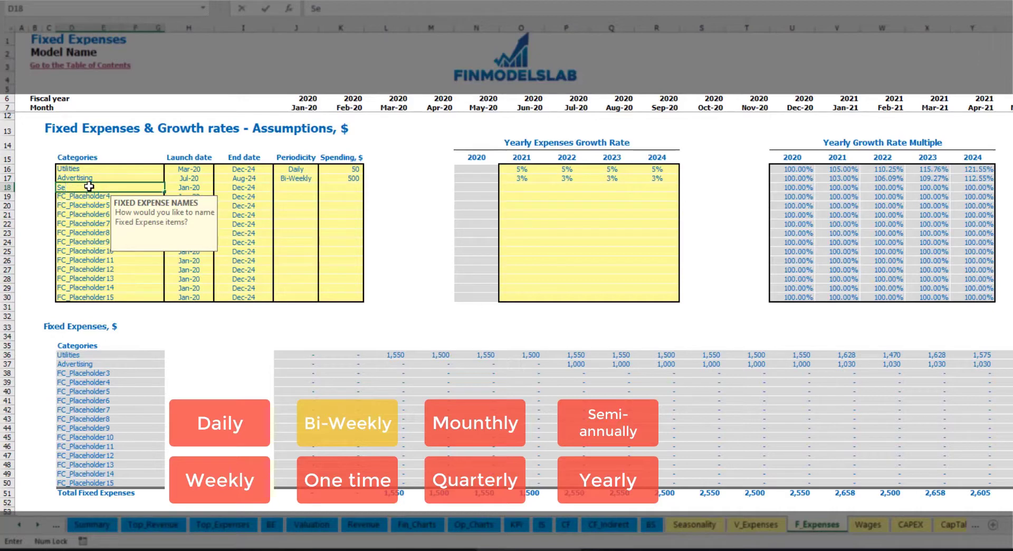
{"action": "type", "text": "Office Setup"}
{"action": "key", "text": "Return"}
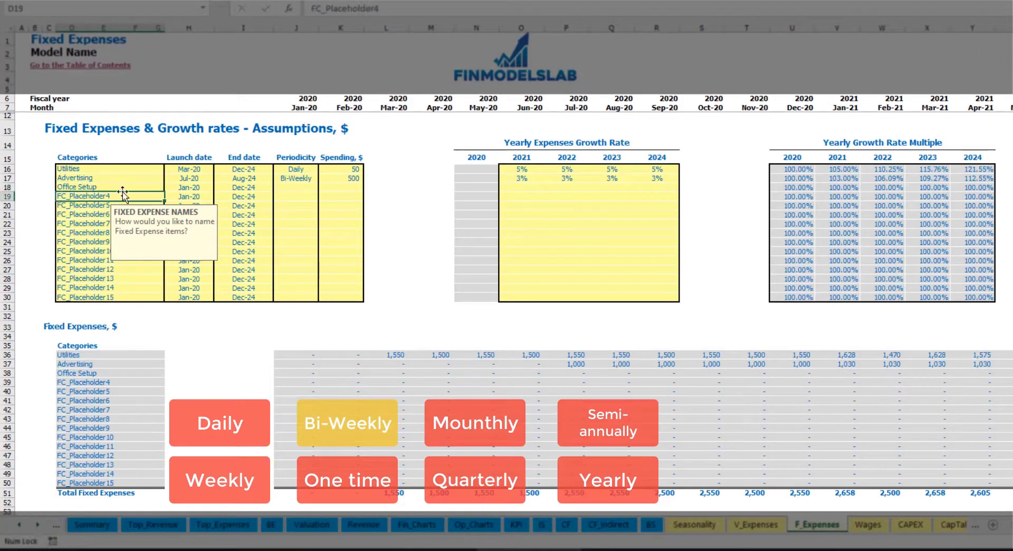
- Set the Office Setup periodicity to One time and its launch date to Feb-20
{"action": "left_click", "coordinate": [296, 188]}
{"action": "left_click", "coordinate": [324, 188]}
{"action": "left_click", "coordinate": [290, 248]}
{"action": "left_click", "coordinate": [206, 188]}
{"action": "left_click", "coordinate": [218, 188]}
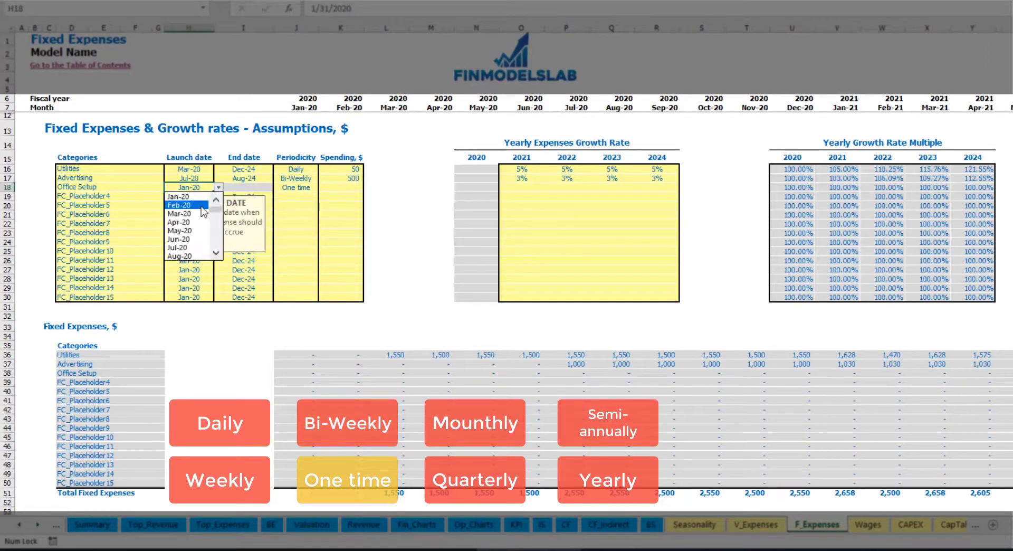
{"action": "left_click", "coordinate": [203, 205]}
- Set the Office Setup spending to 5,000 and check the resulting expense in February 2020
{"action": "left_click", "coordinate": [333, 187]}
{"action": "type", "text": "5000"}
{"action": "key", "text": "Return"}
{"action": "left_click_drag", "start_coordinate": [520, 188], "coordinate": [636, 196]}
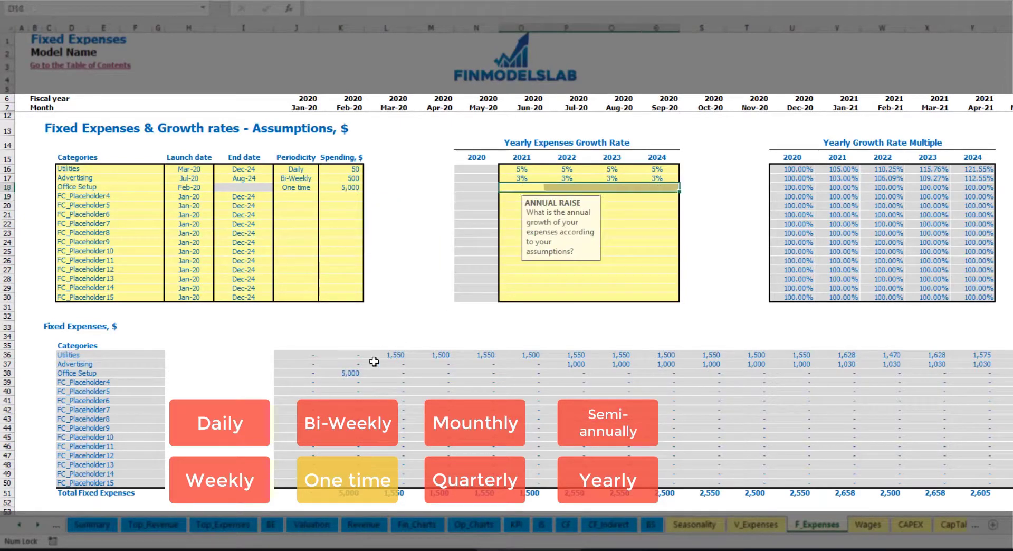
{"action": "left_click", "coordinate": [351, 373]}
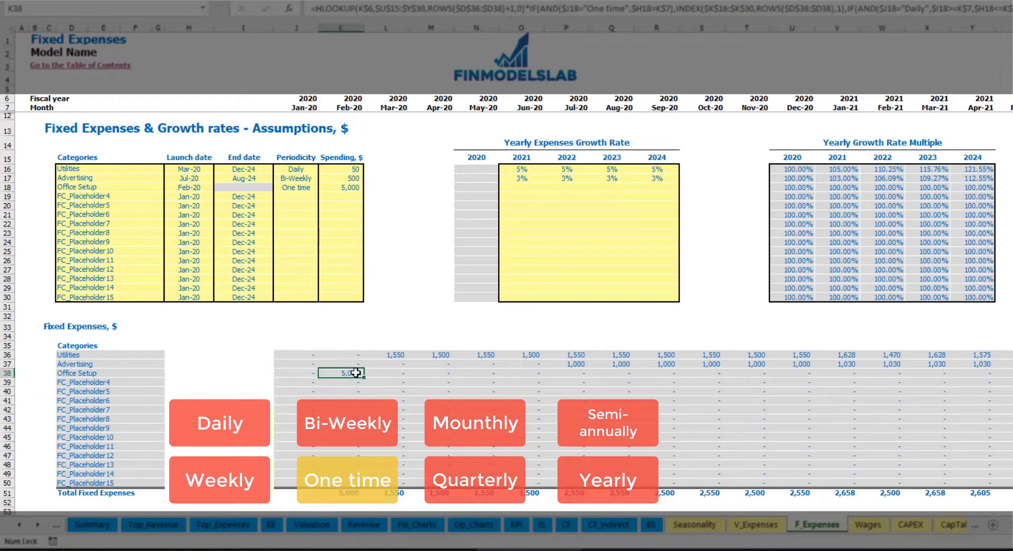
- Name the fourth fixed expense category Insurance
{"action": "left_click", "coordinate": [140, 199]}
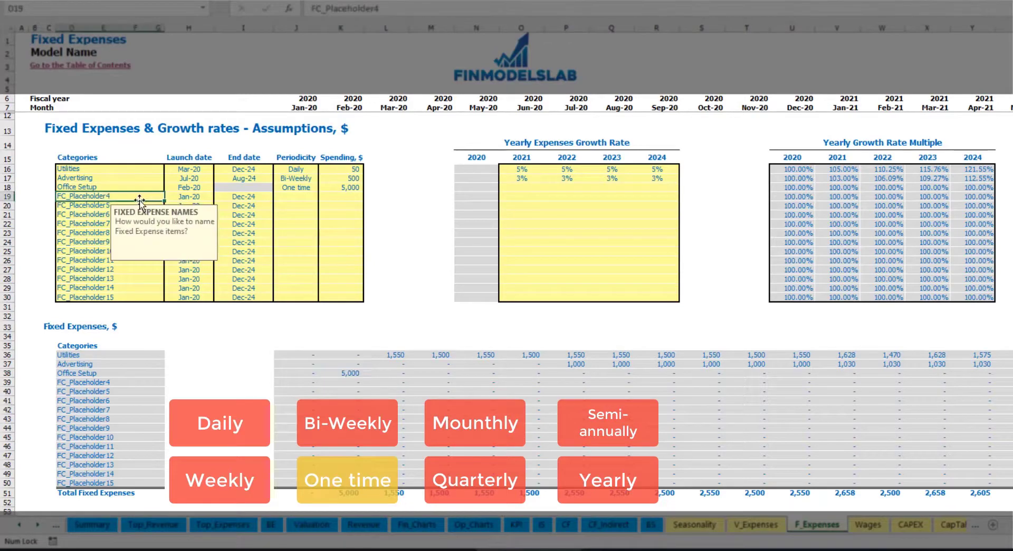
{"action": "type", "text": "Insurance"}
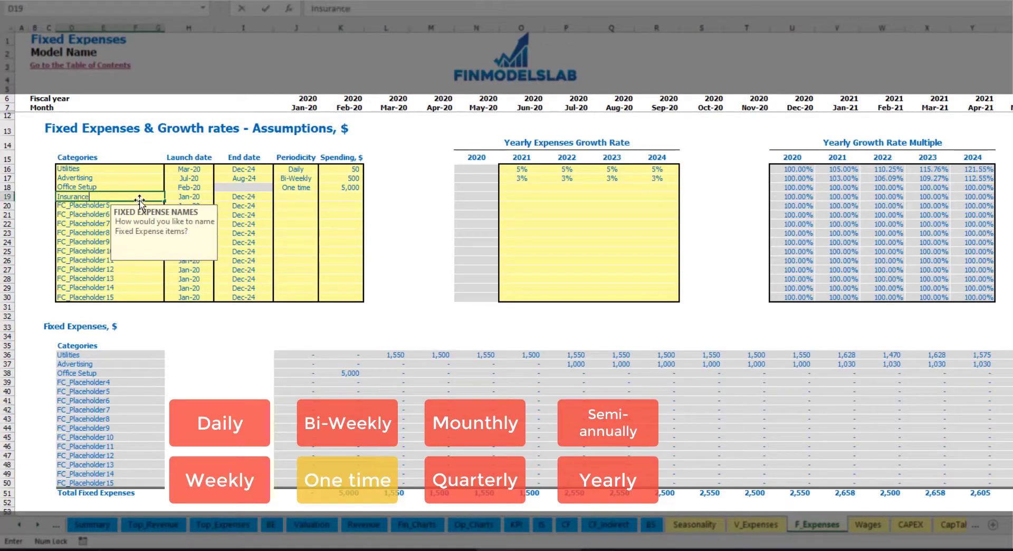
{"action": "key", "text": "Return"}
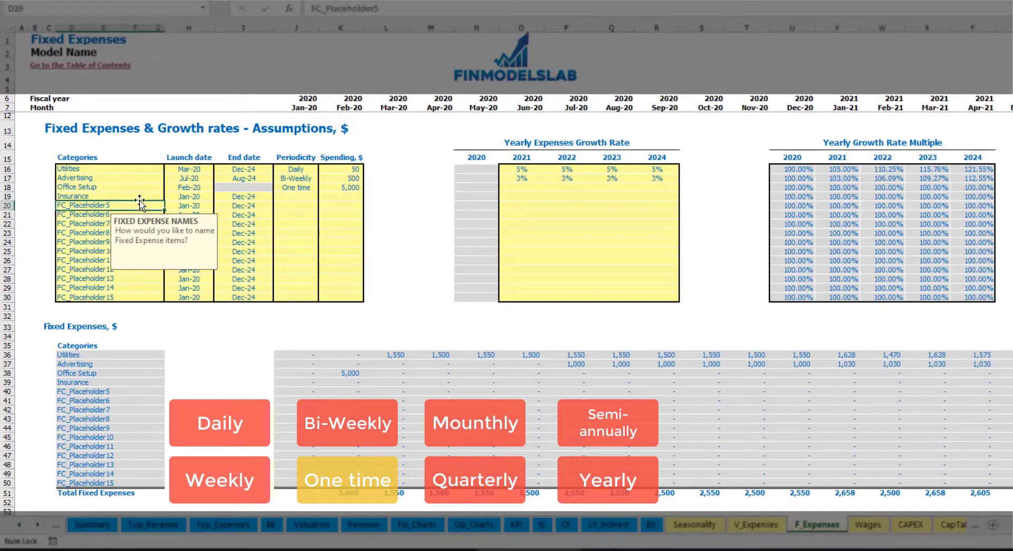
- Set the Insurance expense to a Monthly periodicity with spending of 1,000
{"action": "left_click", "coordinate": [196, 199]}
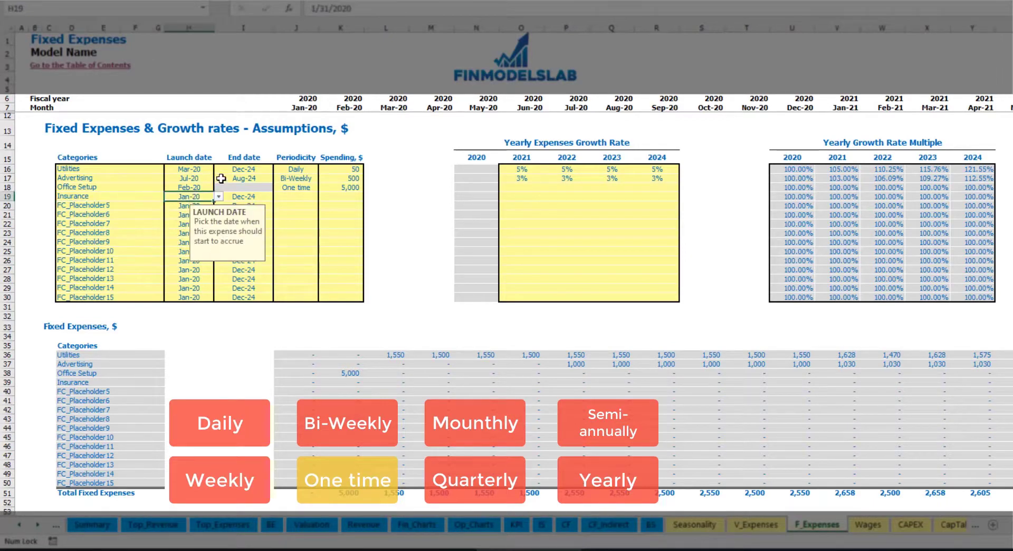
{"action": "left_click", "coordinate": [255, 196]}
{"action": "left_click", "coordinate": [304, 197]}
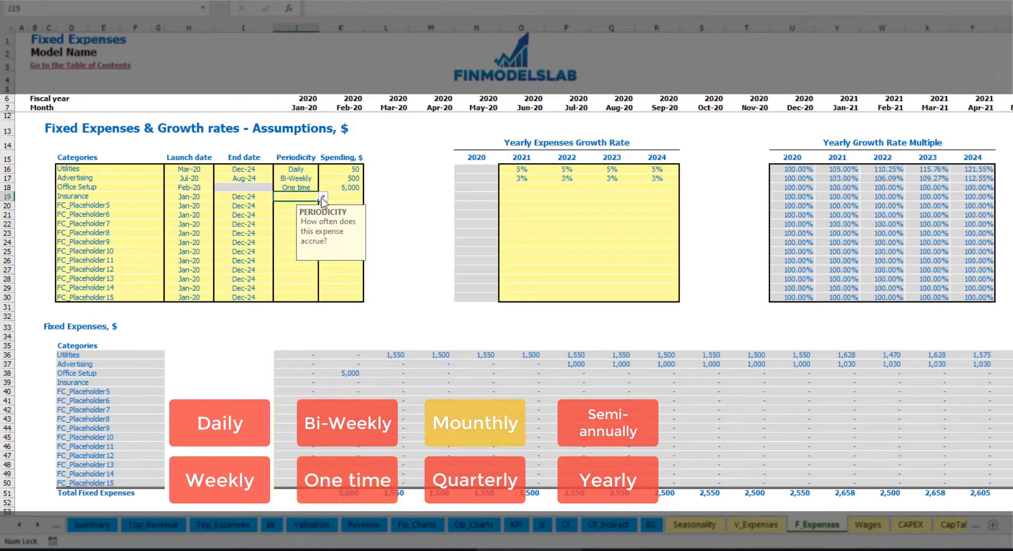
{"action": "left_click", "coordinate": [322, 198]}
{"action": "left_click", "coordinate": [296, 236]}
{"action": "left_click", "coordinate": [347, 196]}
{"action": "type", "text": "1"}
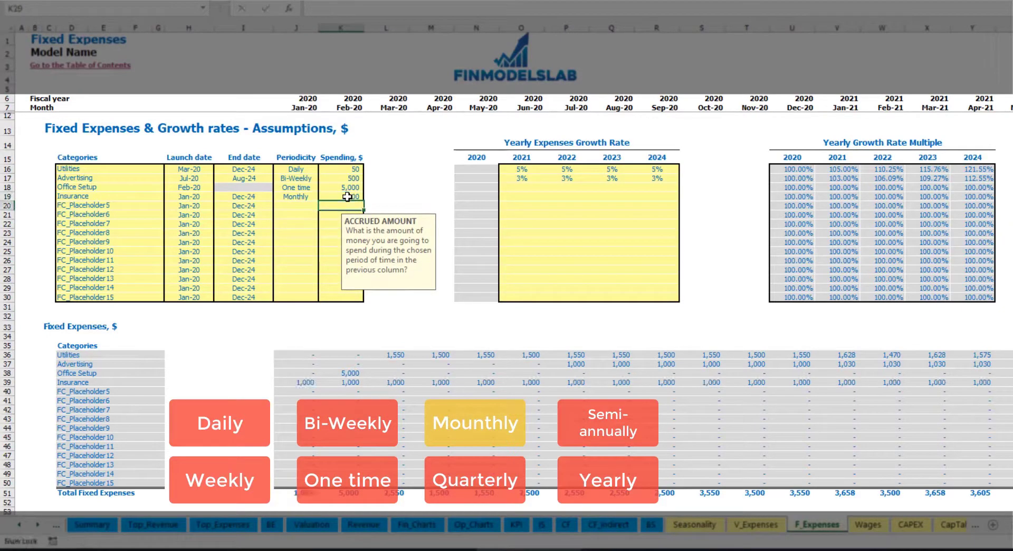
- Enter yearly growth rates for Insurance of 5% in 2021, 3% in 2022, 2% in 2023 and 1% in 2024
{"action": "left_click", "coordinate": [522, 197]}
{"action": "type", "text": "5"}
{"action": "key", "text": "ctrl+Return"}
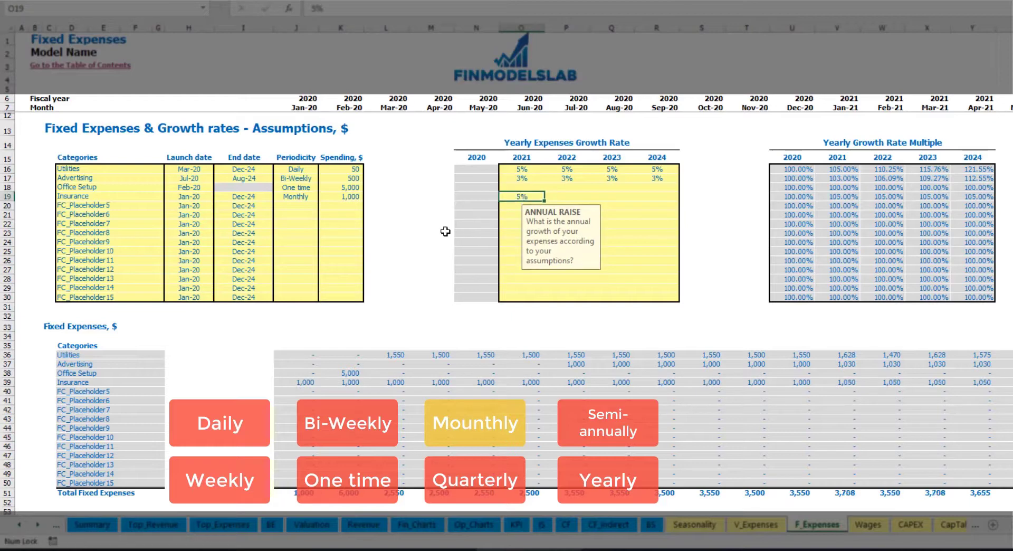
{"action": "key", "text": "Tab"}
{"action": "type", "text": "3"}
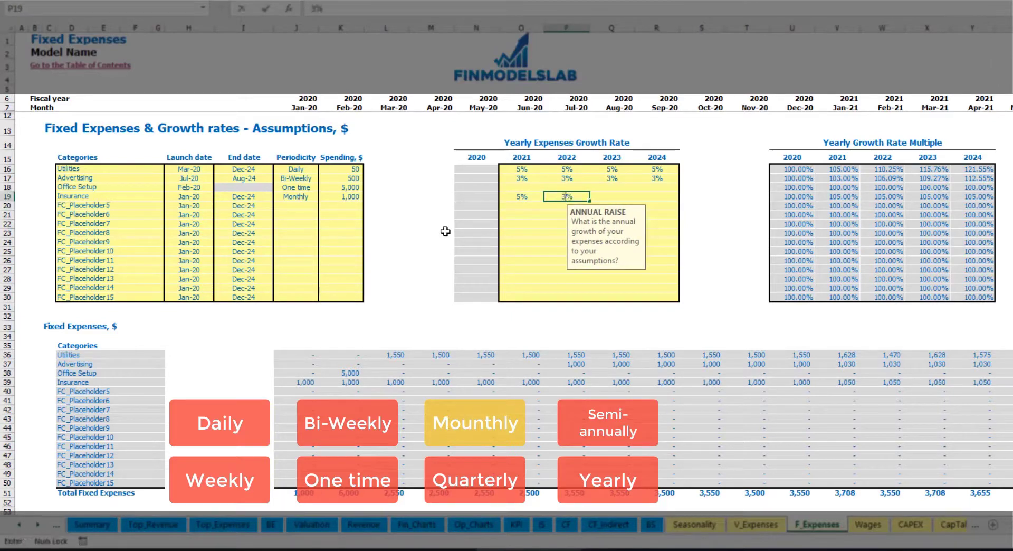
{"action": "key", "text": "Tab"}
{"action": "type", "text": "2"}
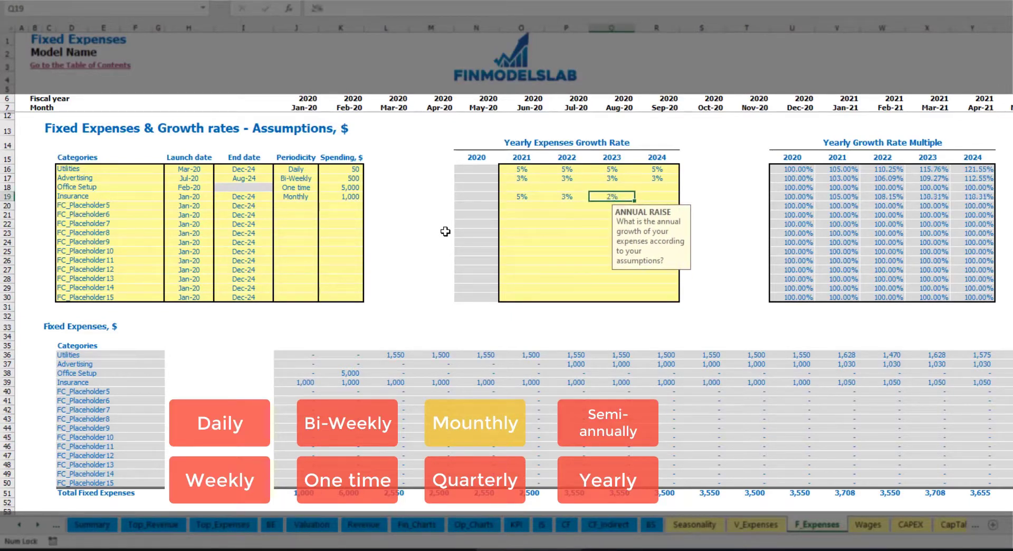
{"action": "key", "text": "Tab"}
{"action": "type", "text": "1"}
{"action": "key", "text": "Return"}
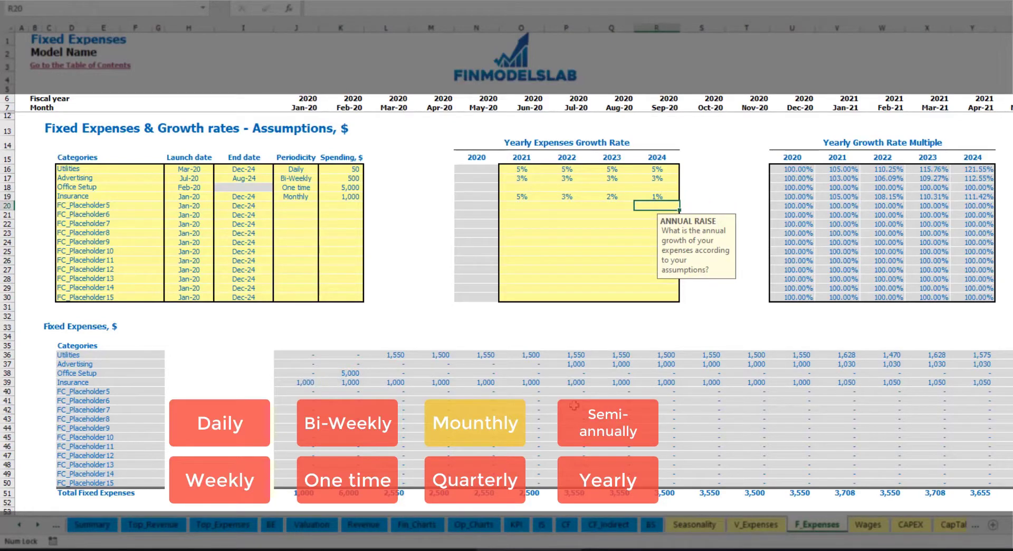
- Examine the monthly Insurance expenses through 2020 and how the growth rate applies from January 2021 onward
{"action": "left_click_drag", "start_coordinate": [305, 382], "coordinate": [824, 381]}
{"action": "left_click", "coordinate": [823, 382]}
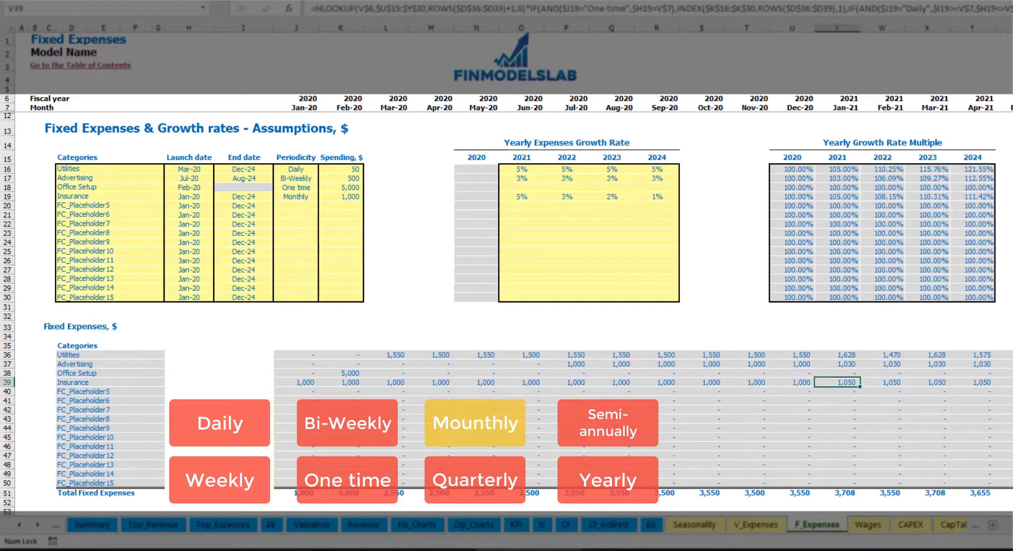
{"action": "scroll", "coordinate": [515, 259], "scroll_direction": "right", "scroll_amount": 6}
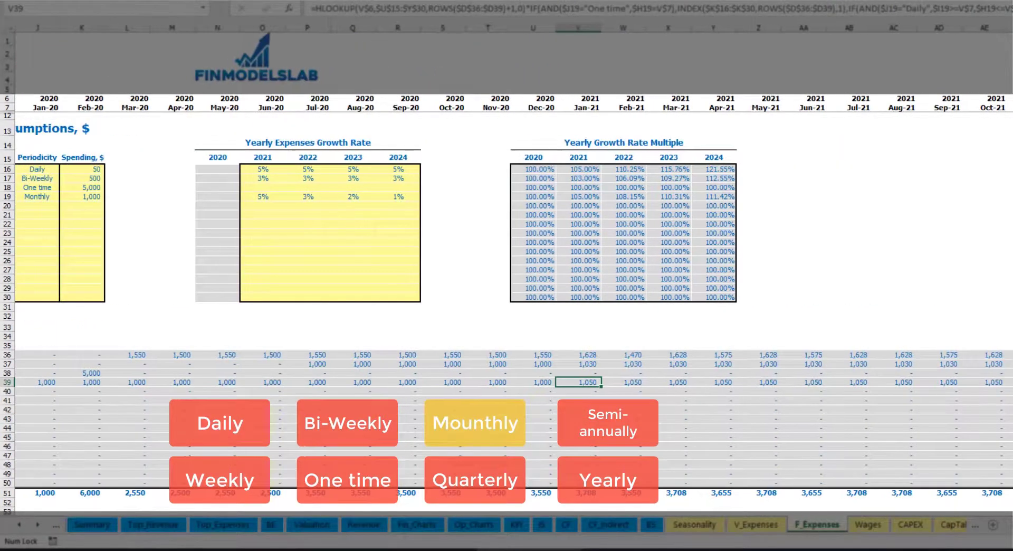
{"action": "key", "text": "ctrl+shift+Up"}
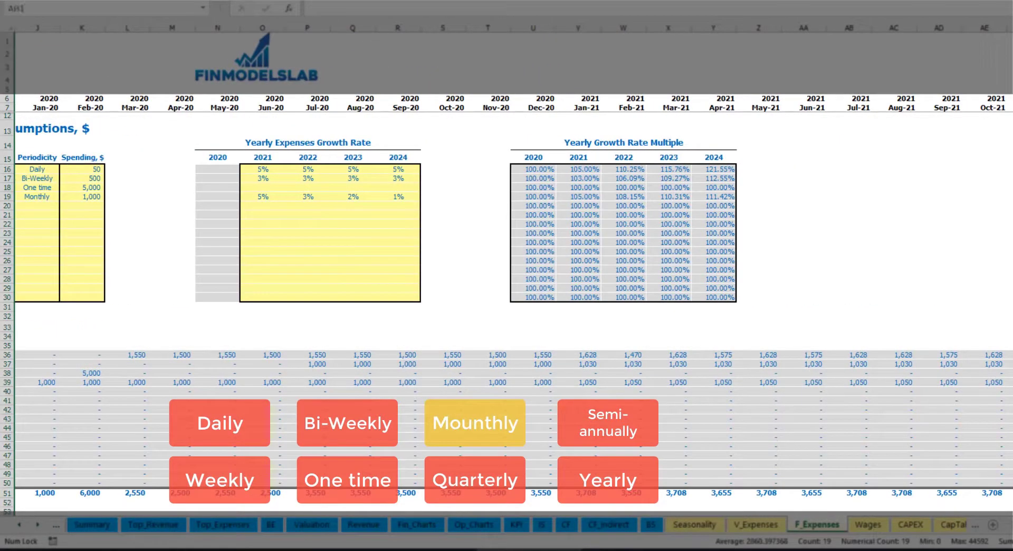
{"action": "key", "text": "ctrl+shift+Down"}
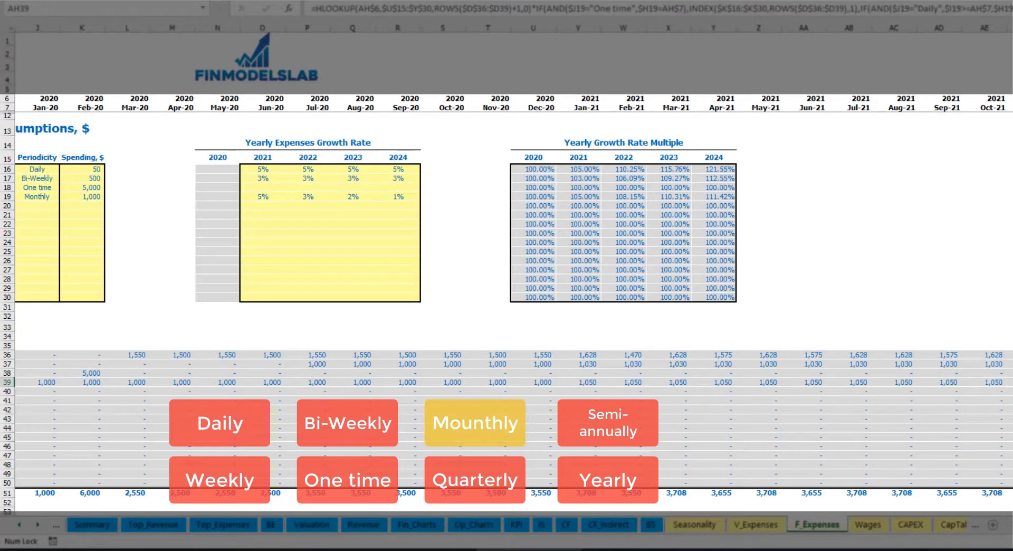
- Change the Insurance periodicity to Quarterly and check the expenses in January, April and July 2020
{"action": "scroll", "coordinate": [357, 251], "scroll_direction": "left", "scroll_amount": 6}
{"action": "left_click", "coordinate": [301, 197]}
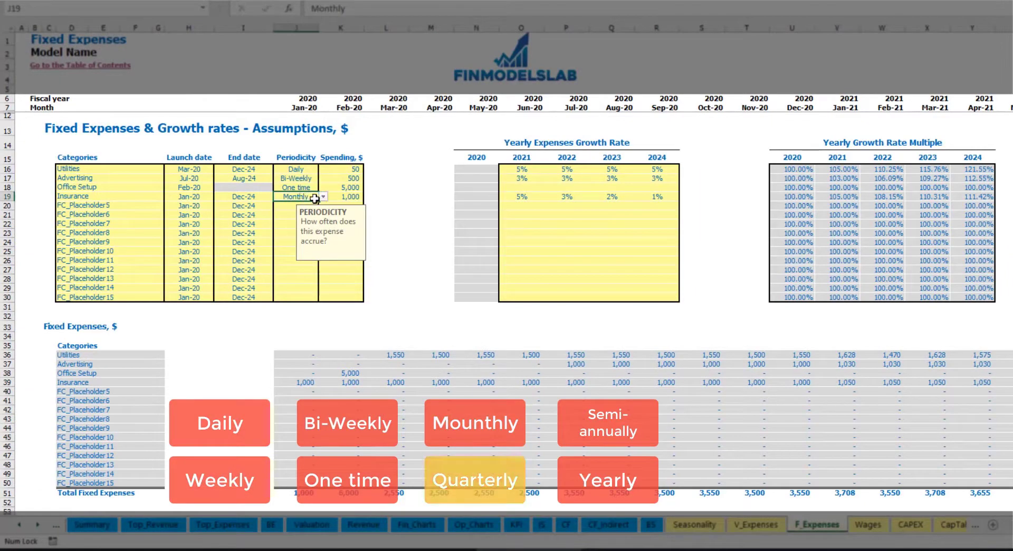
{"action": "left_click", "coordinate": [323, 197]}
{"action": "left_click", "coordinate": [295, 248]}
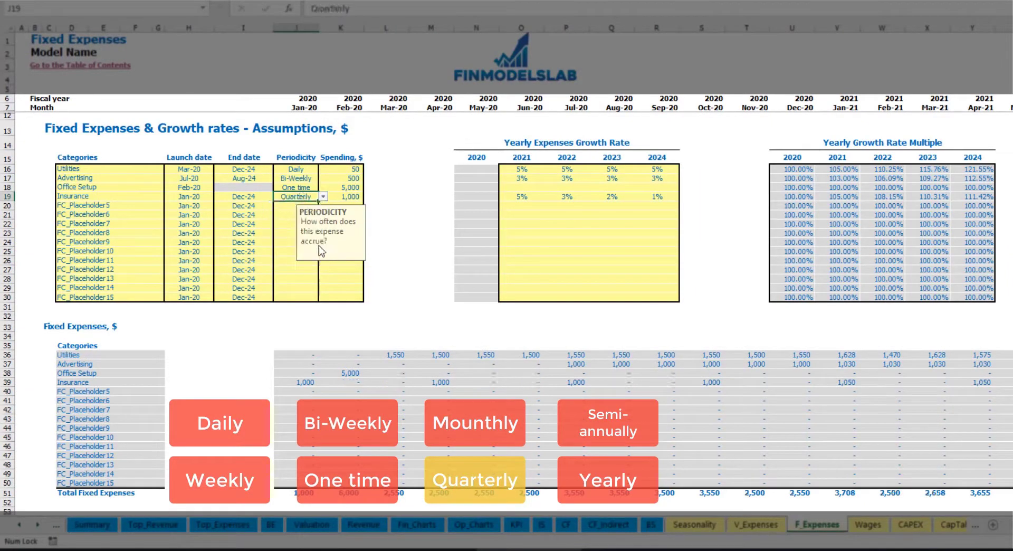
{"action": "left_click", "coordinate": [294, 383]}
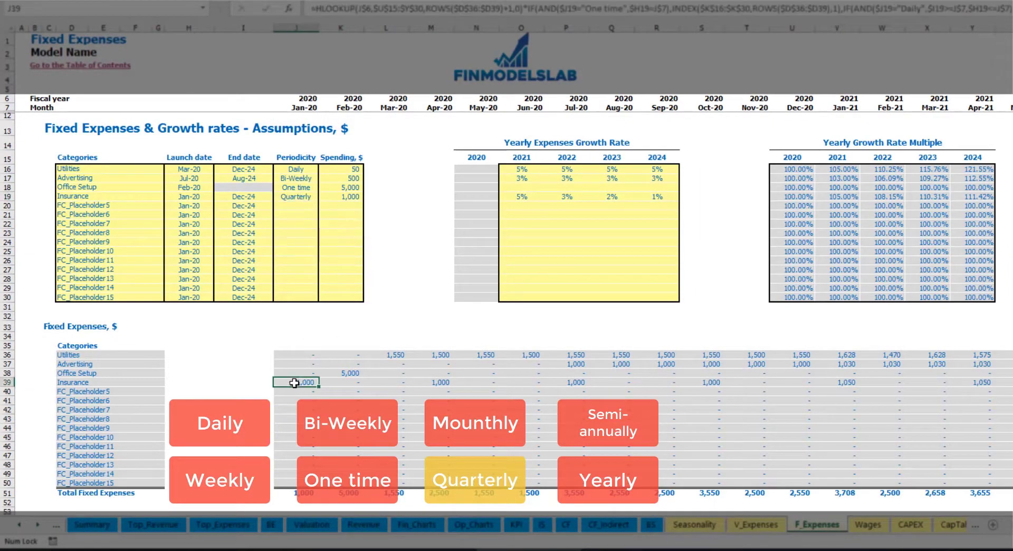
{"action": "left_click", "coordinate": [437, 380]}
{"action": "left_click", "coordinate": [557, 382]}
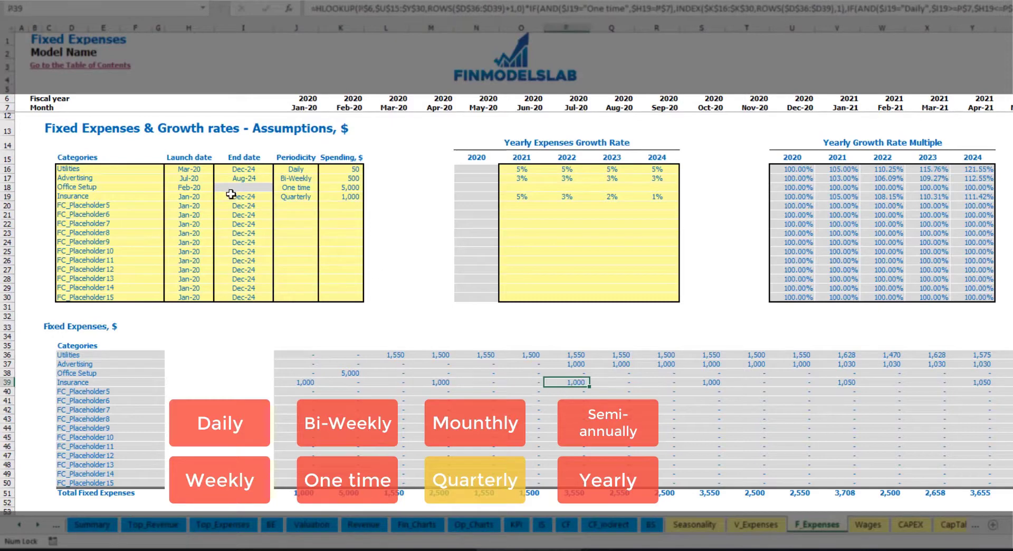
- Change the Insurance launch date to Feb-20 and check the quarterly expenses in February, May and August 2020
{"action": "left_click", "coordinate": [206, 195]}
{"action": "left_click", "coordinate": [218, 196]}
{"action": "left_click", "coordinate": [187, 211]}
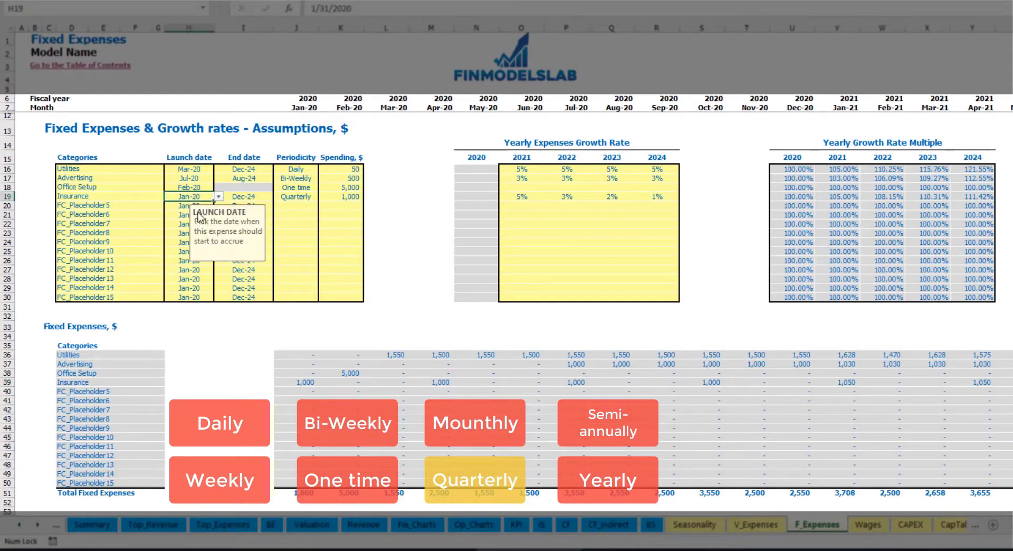
{"action": "left_click", "coordinate": [354, 380]}
{"action": "left_click", "coordinate": [484, 382]}
{"action": "left_click", "coordinate": [625, 380]}
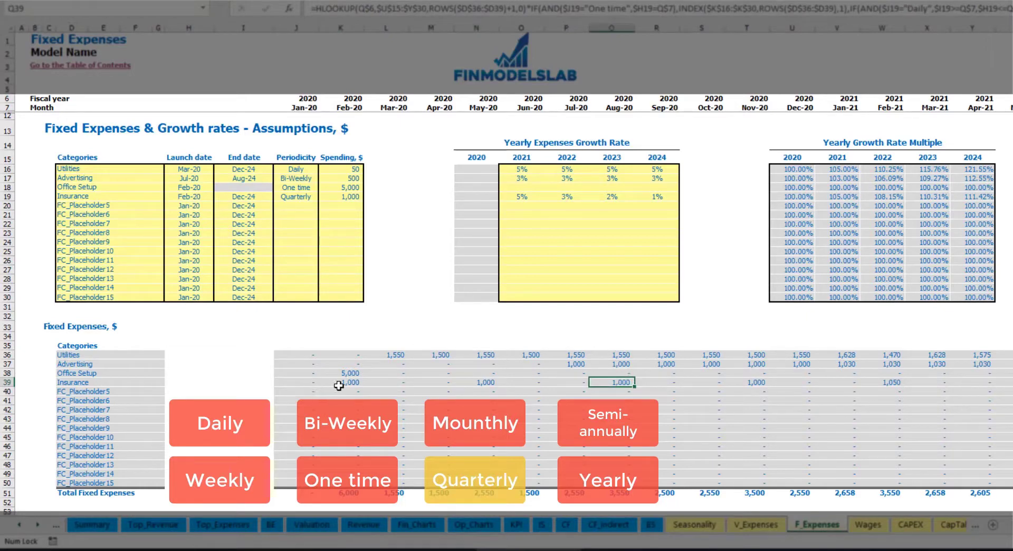
{"action": "left_click", "coordinate": [486, 382]}
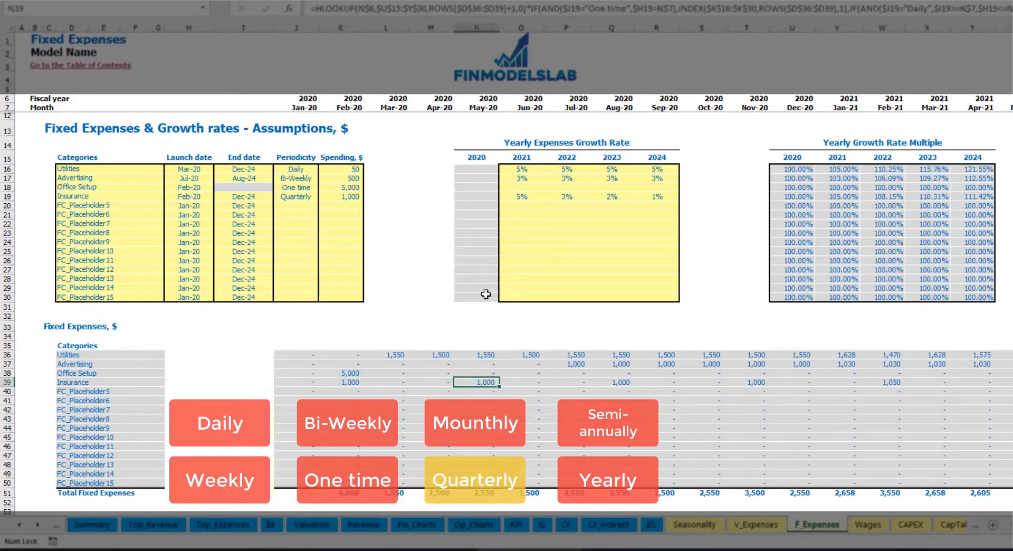
- Change the Insurance periodicity to Semi-Annually and check the expenses from February 2020 to February 2021
{"action": "left_click", "coordinate": [319, 197]}
{"action": "left_click", "coordinate": [323, 196]}
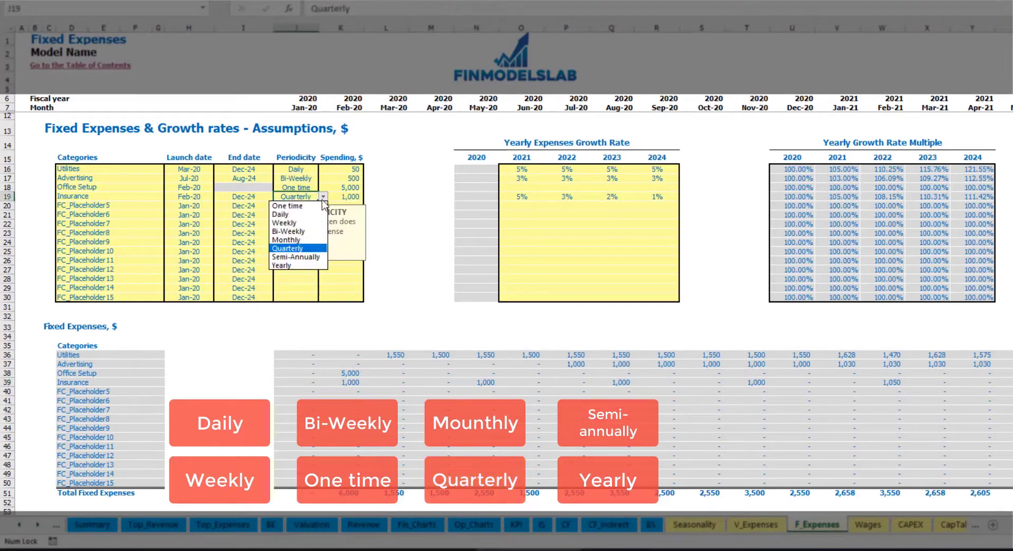
{"action": "left_click", "coordinate": [296, 256]}
{"action": "left_click_drag", "start_coordinate": [346, 384], "coordinate": [859, 384]}
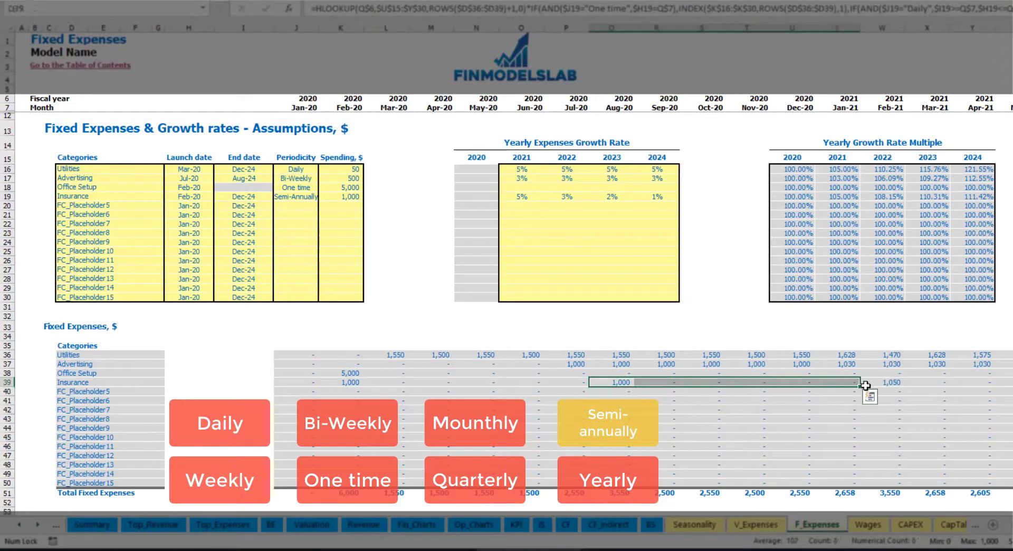
{"action": "left_click", "coordinate": [900, 391]}
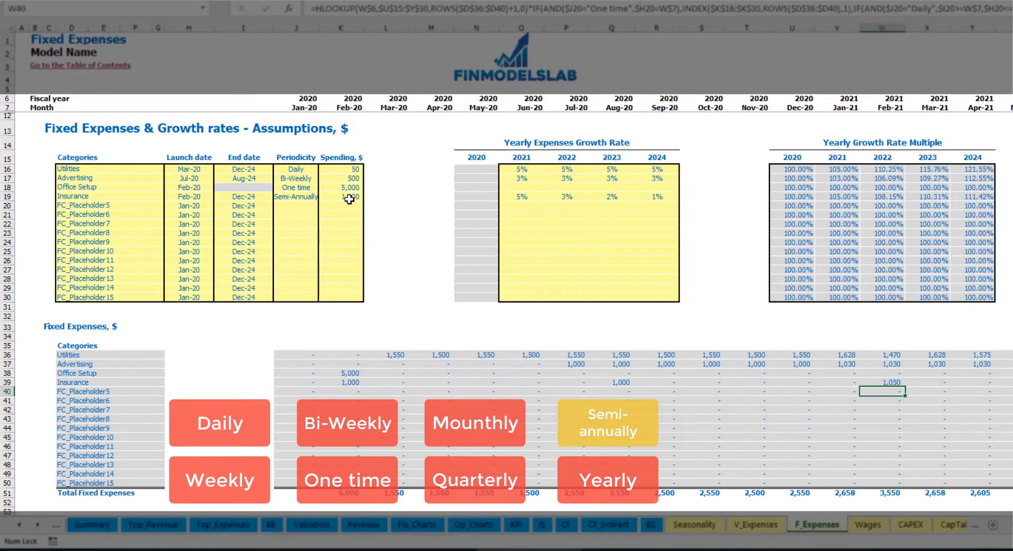
- Change the Insurance periodicity to Yearly and check the expenses in February 2020 and February 2021
{"action": "left_click", "coordinate": [296, 196]}
{"action": "left_click", "coordinate": [323, 196]}
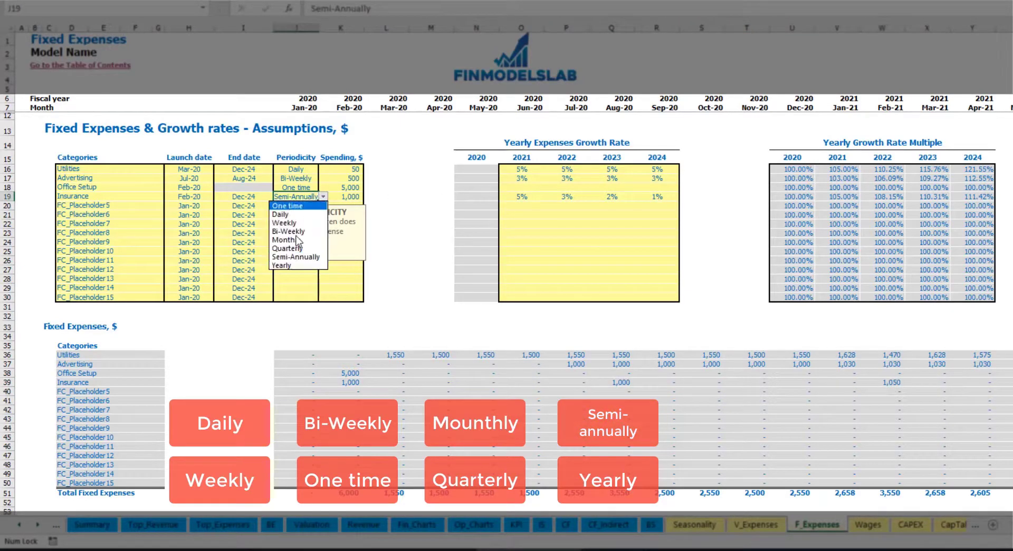
{"action": "left_click", "coordinate": [289, 266]}
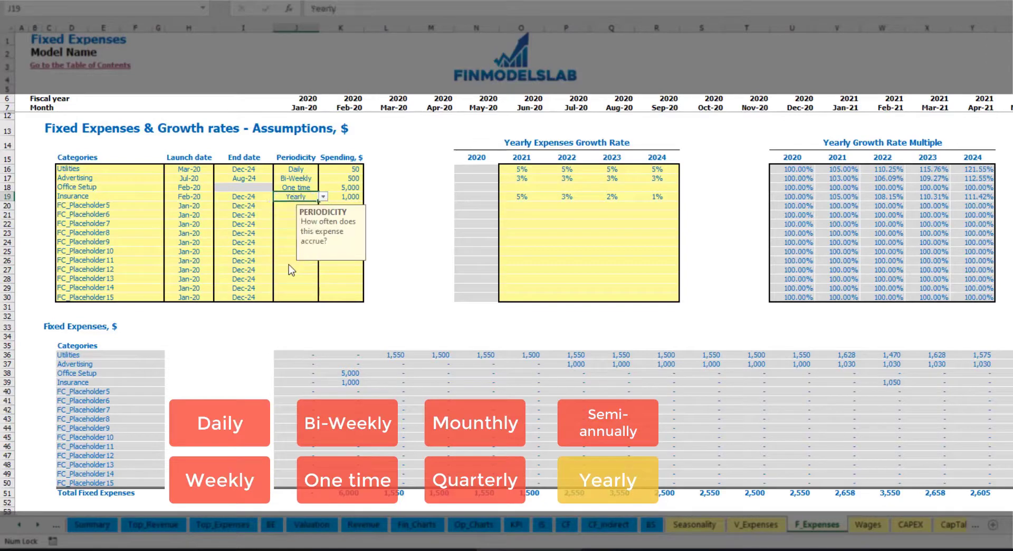
{"action": "left_click", "coordinate": [345, 384]}
{"action": "left_click_drag", "start_coordinate": [364, 387], "coordinate": [857, 387]}
{"action": "left_click", "coordinate": [899, 384]}
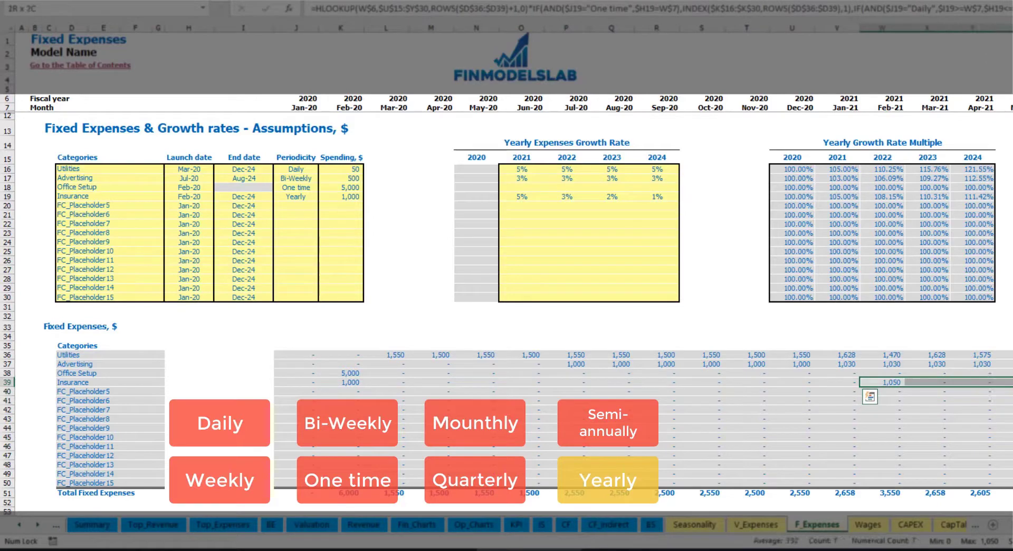
- Review the Insurance launch and end dates and the monthly fixed expenses calculated for all categories
{"action": "left_click", "coordinate": [197, 196]}
{"action": "left_click", "coordinate": [240, 196]}
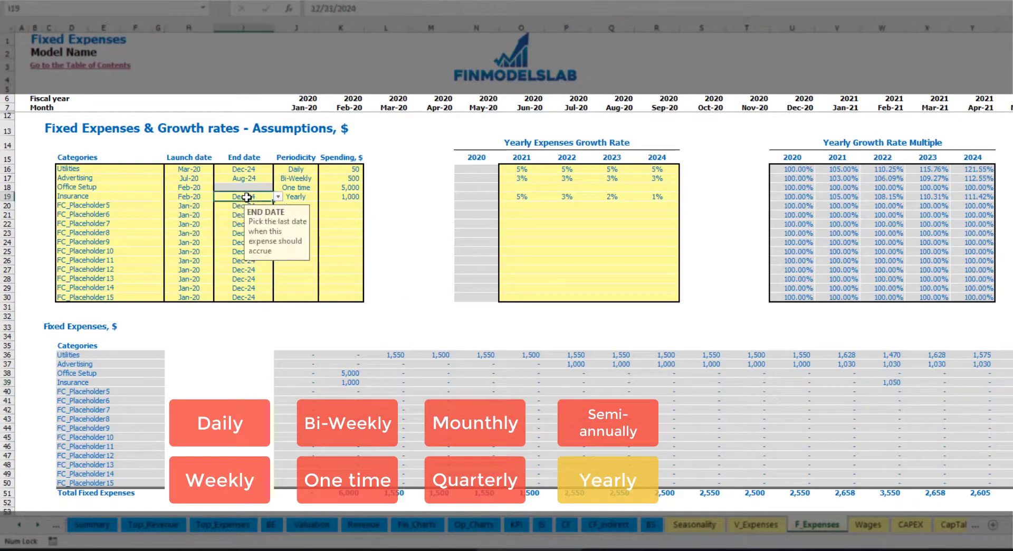
{"action": "left_click", "coordinate": [709, 297]}
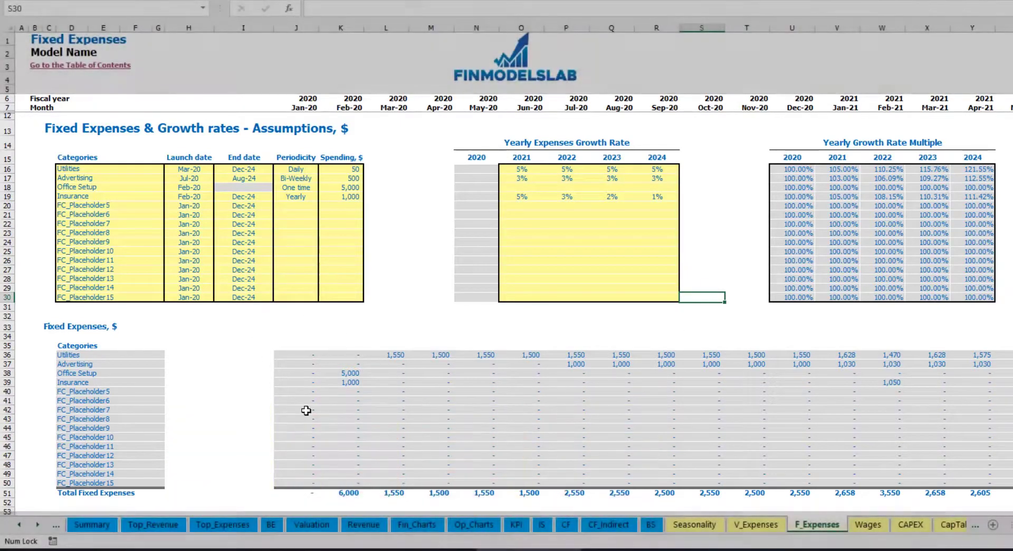
{"action": "left_click_drag", "start_coordinate": [294, 355], "coordinate": [921, 470]}
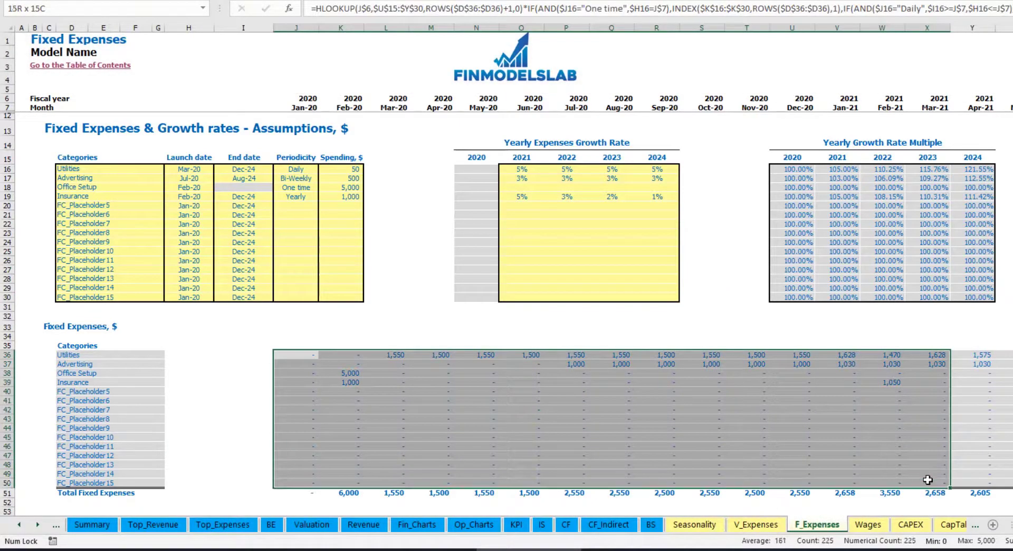
- Expand the Total Fixed Expenses group in the Income Statement and review its individual expense lines
{"action": "left_click", "coordinate": [541, 525]}
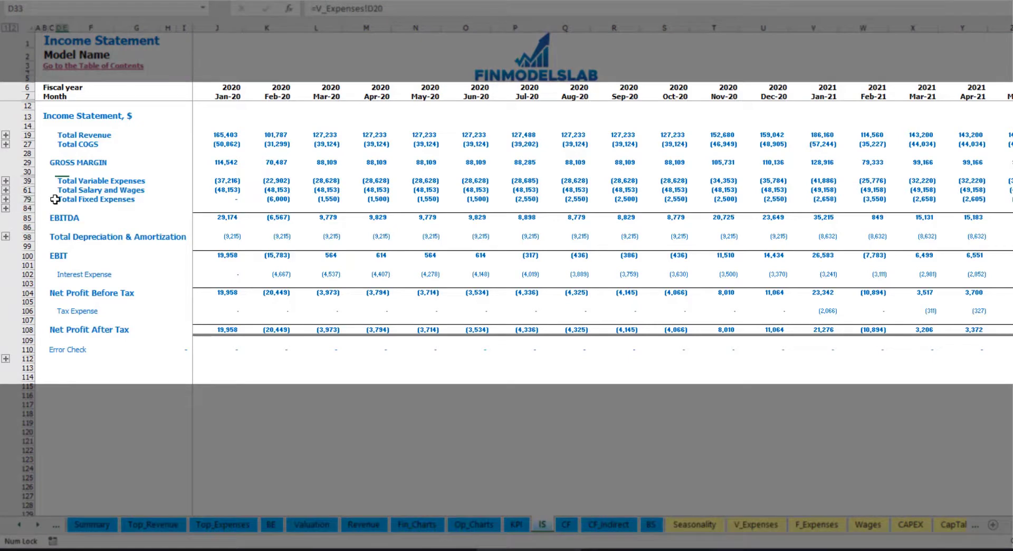
{"action": "left_click", "coordinate": [55, 200]}
{"action": "left_click", "coordinate": [6, 199]}
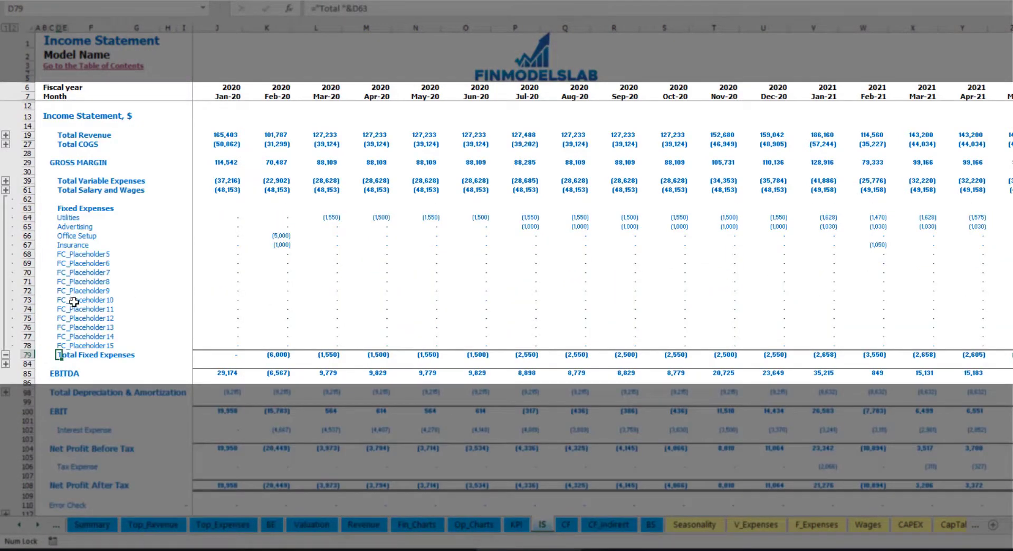
{"action": "left_click_drag", "start_coordinate": [39, 216], "coordinate": [32, 246]}
{"action": "left_click_drag", "start_coordinate": [63, 216], "coordinate": [67, 346]}
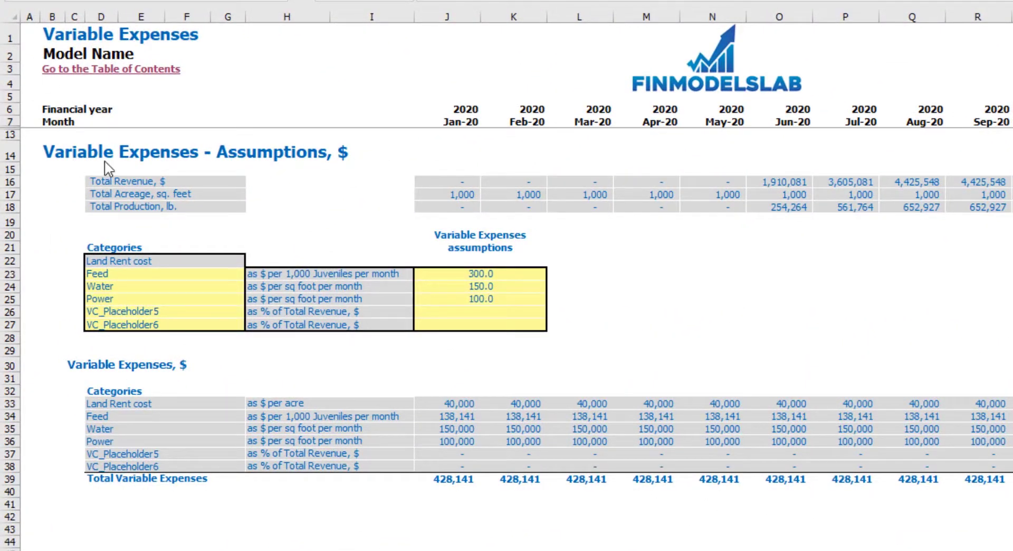
- Review the Land Rent cost category, its January 2020 amount and the editable category names on the Variable Expenses sheet
{"action": "left_click", "coordinate": [107, 259]}
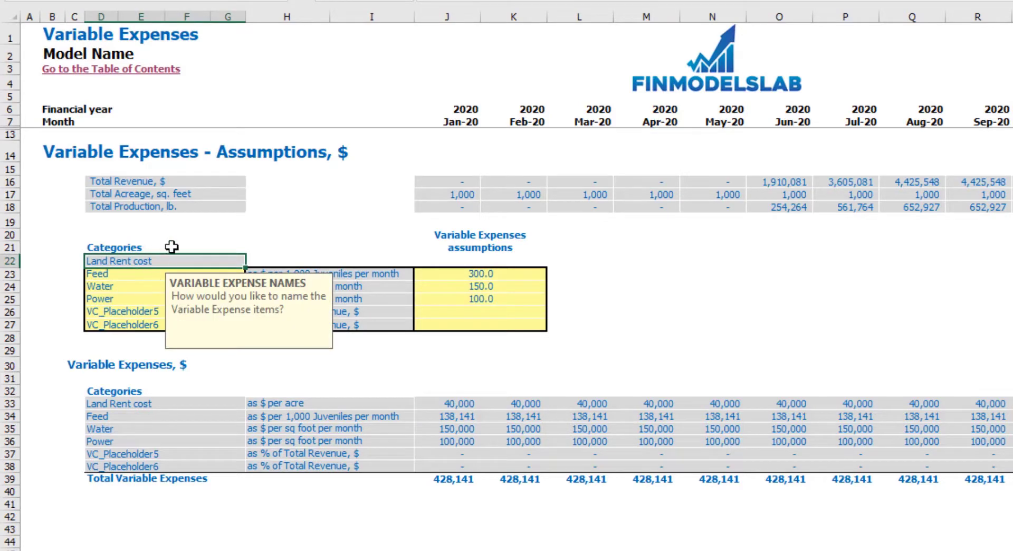
{"action": "left_click", "coordinate": [191, 235]}
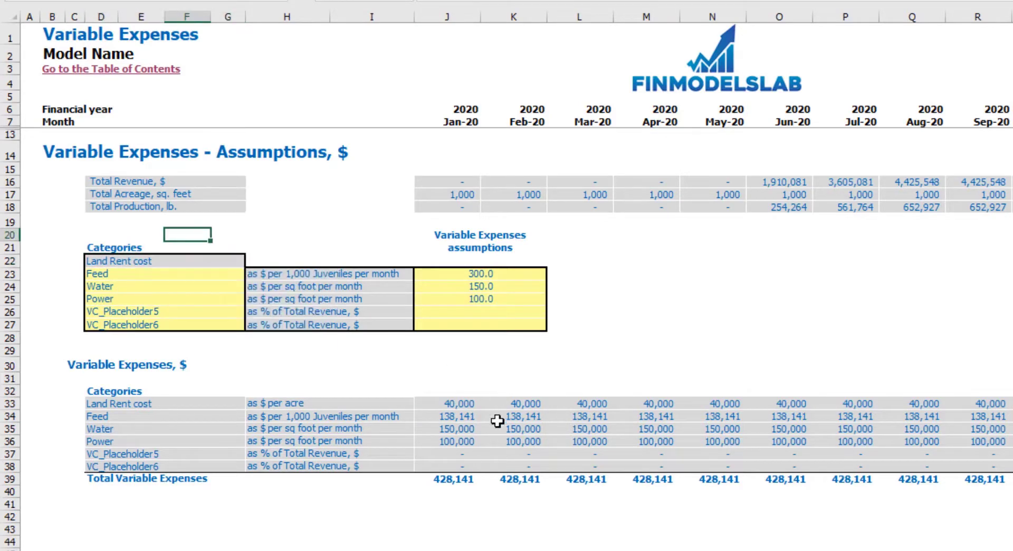
{"action": "left_click", "coordinate": [10, 404]}
{"action": "left_click", "coordinate": [465, 404]}
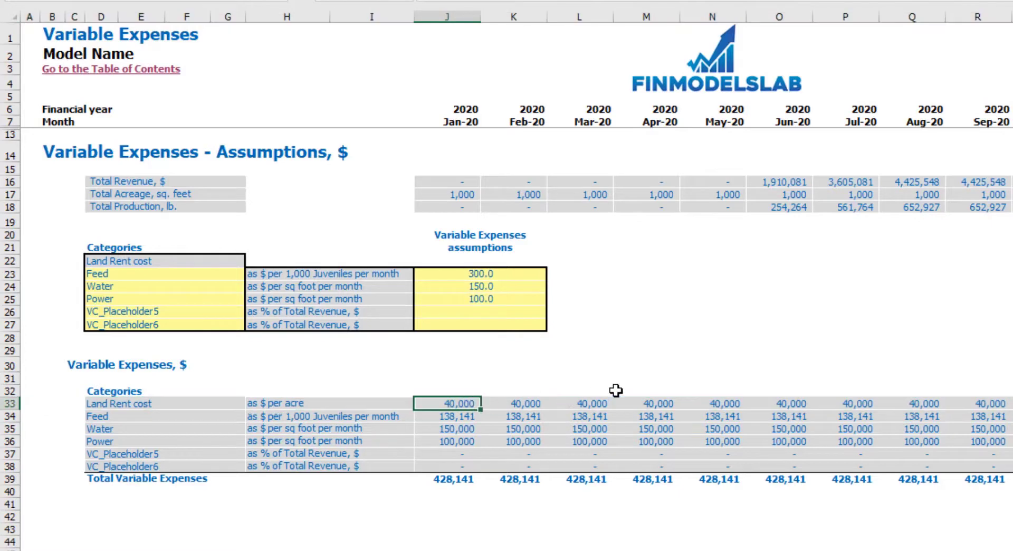
{"action": "left_click_drag", "start_coordinate": [153, 274], "coordinate": [159, 327]}
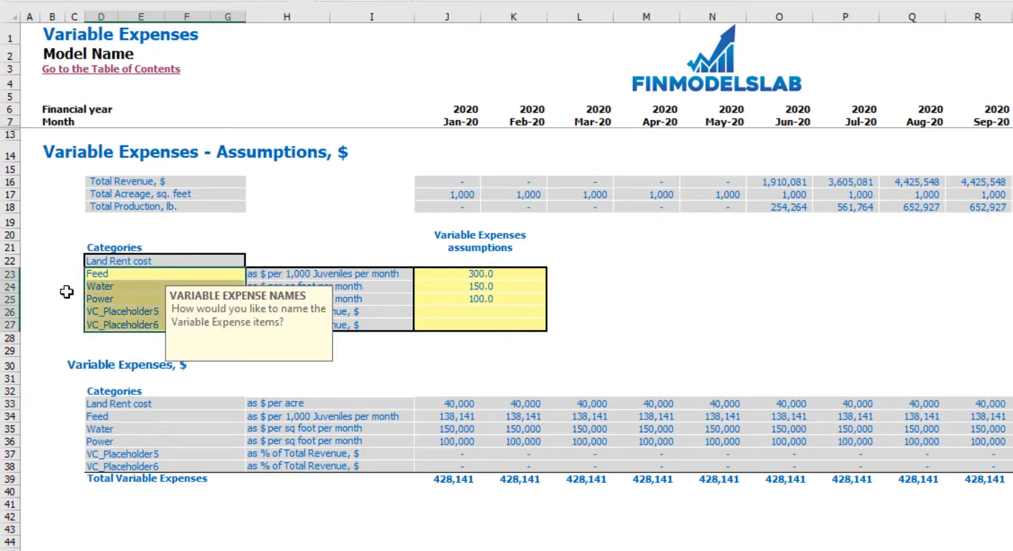
{"action": "left_click", "coordinate": [53, 274]}
{"action": "left_click", "coordinate": [115, 275]}
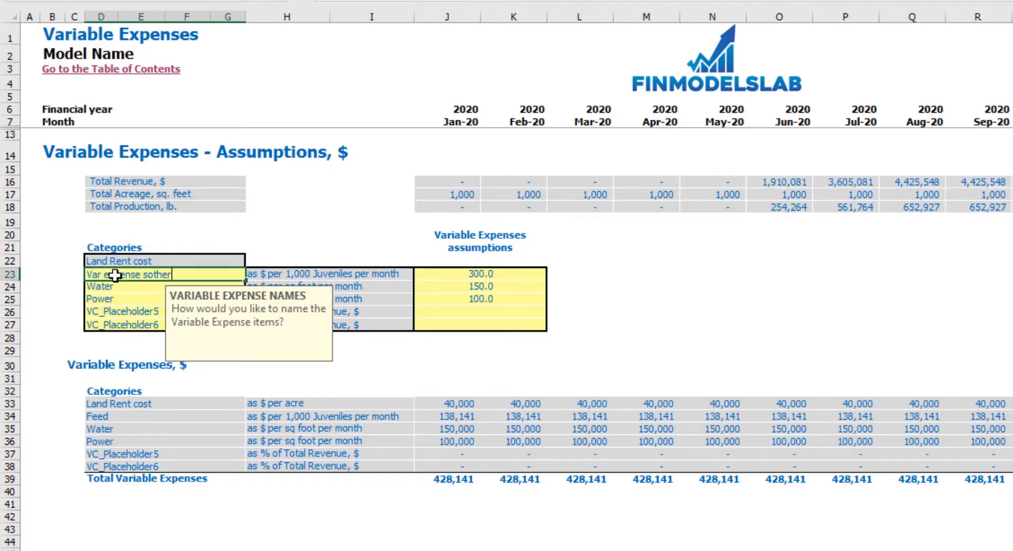
{"action": "key", "text": "Escape"}
{"action": "left_click", "coordinate": [661, 347]}
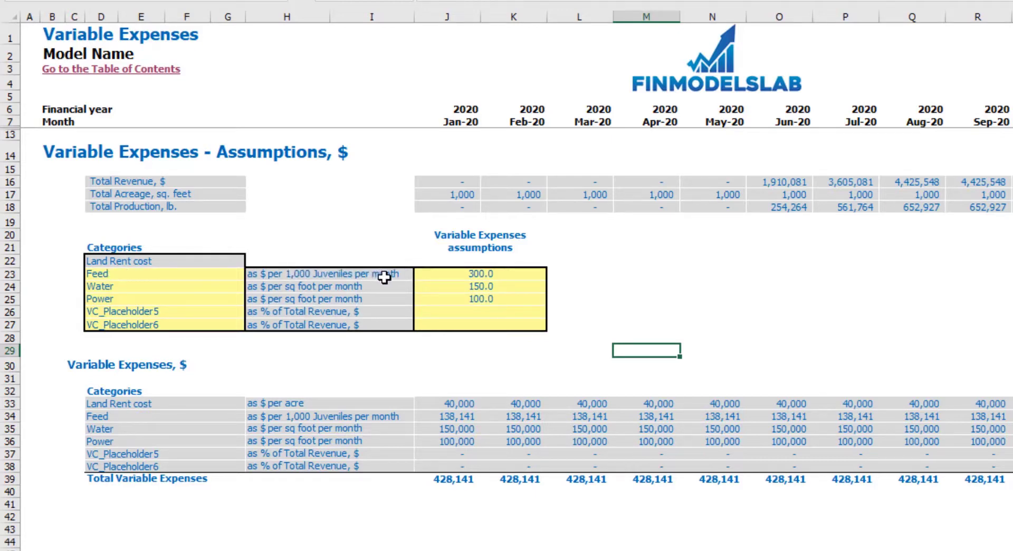
- Check the Feed assumption value and the calculation basis of the Water expense
{"action": "left_click", "coordinate": [445, 270]}
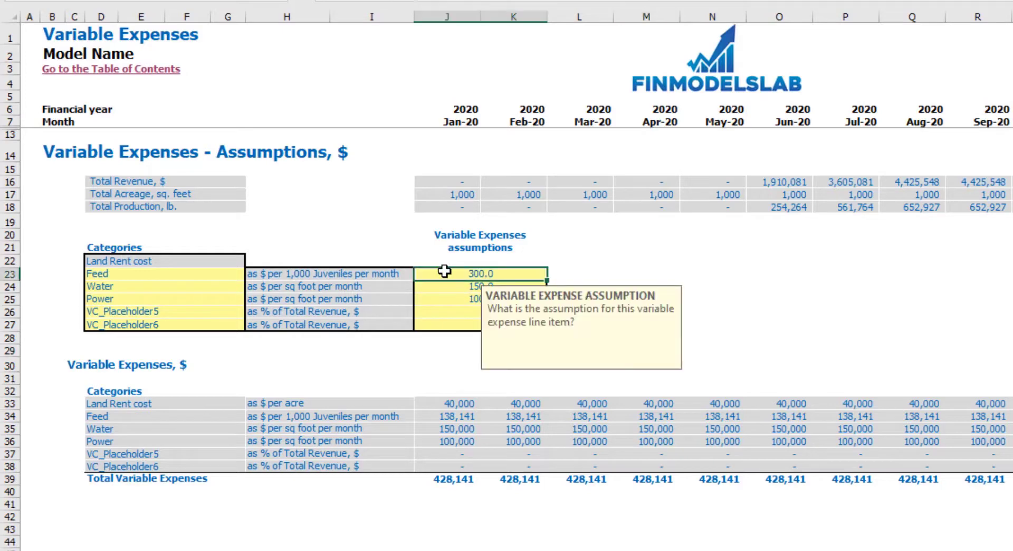
{"action": "left_click", "coordinate": [149, 286]}
{"action": "left_click", "coordinate": [336, 286]}
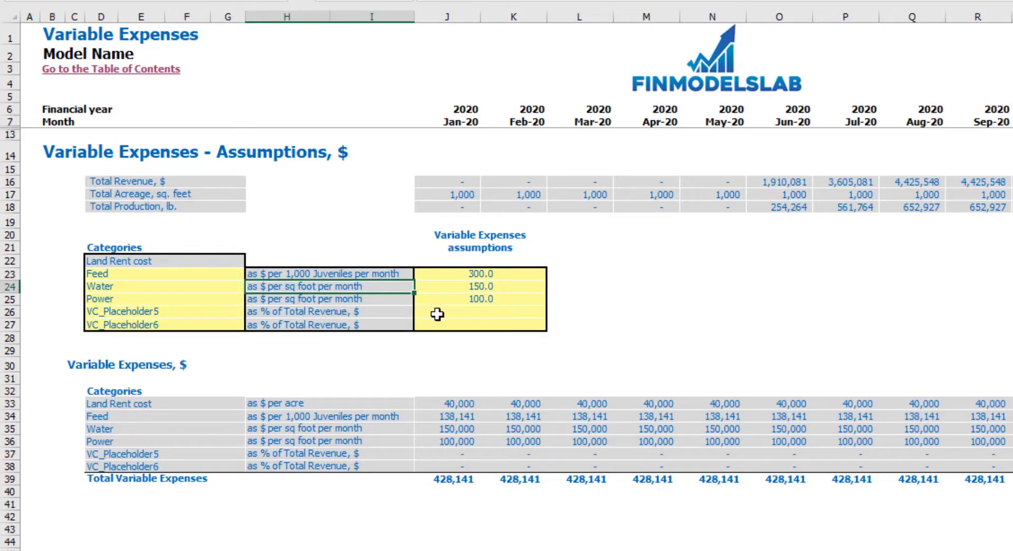
- Rename the VC_Placeholder5 variable expense as Other and set its assumption to 2% of total revenue
{"action": "left_click", "coordinate": [226, 313]}
{"action": "type", "text": "Other"}
{"action": "left_click", "coordinate": [446, 311]}
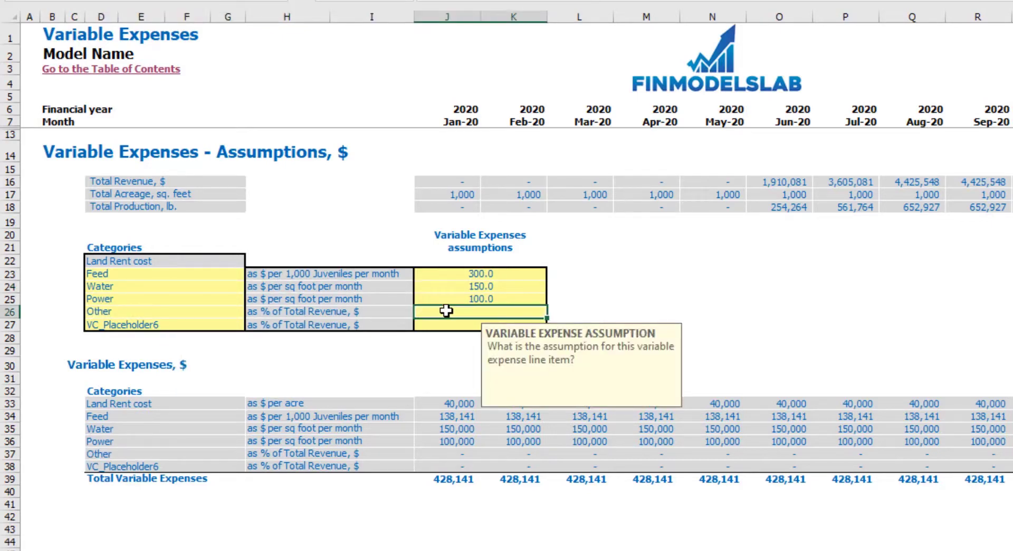
{"action": "type", "text": "2%"}
{"action": "key", "text": "Return"}
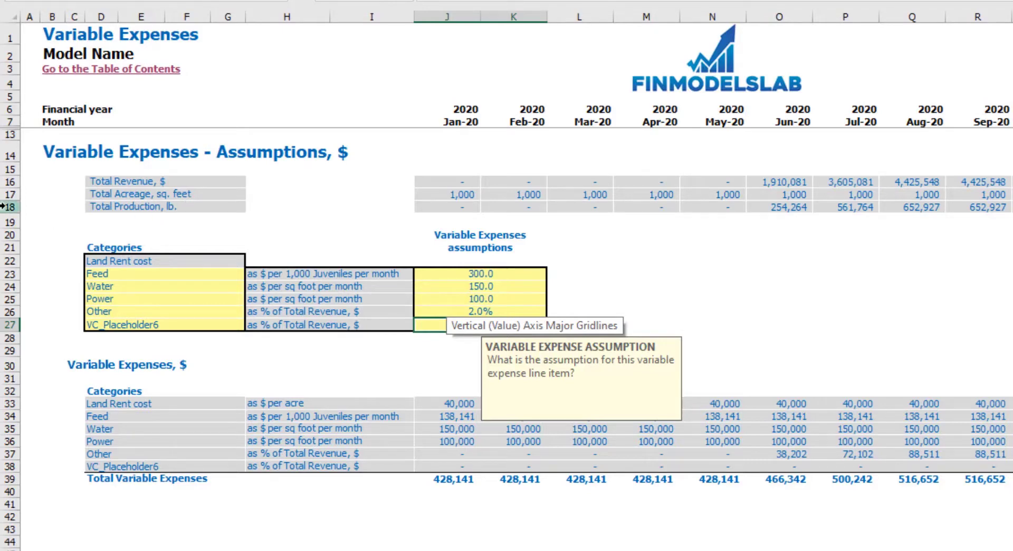
{"action": "left_click", "coordinate": [693, 298]}
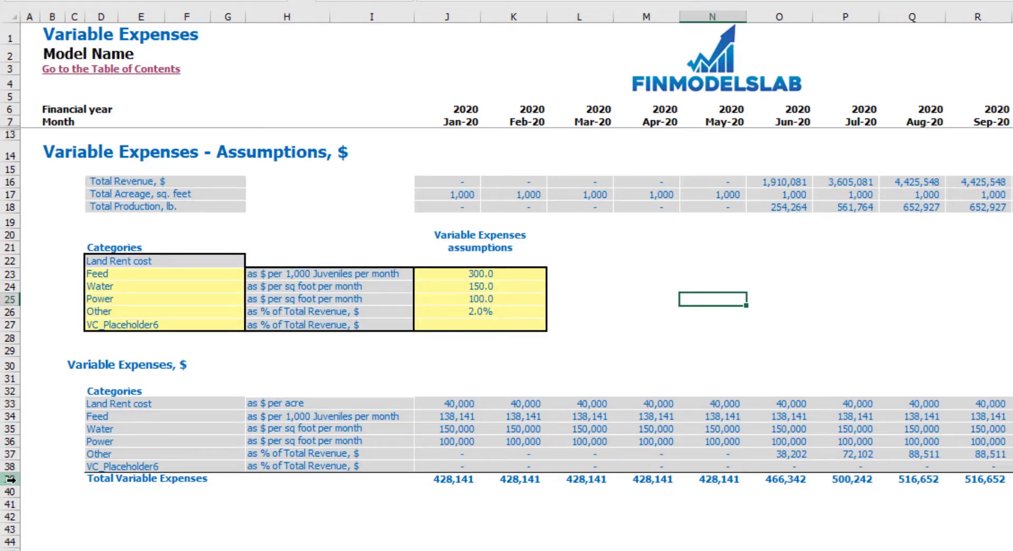
- Expand the Total Variable Expenses group in the Income Statement and review its rows from Land Rent cost to VC_Placeholder6
{"action": "left_click", "coordinate": [211, 549]}
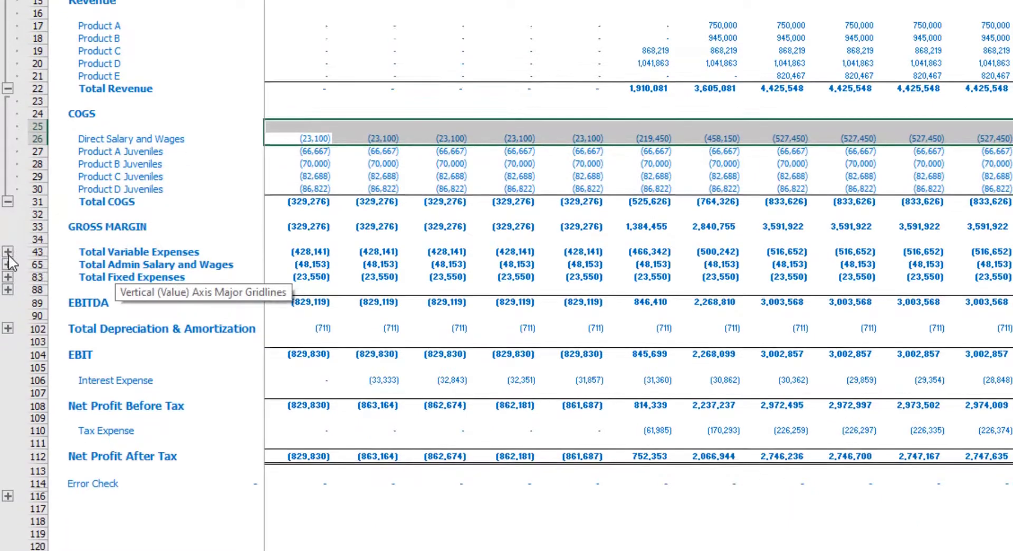
{"action": "left_click", "coordinate": [8, 416]}
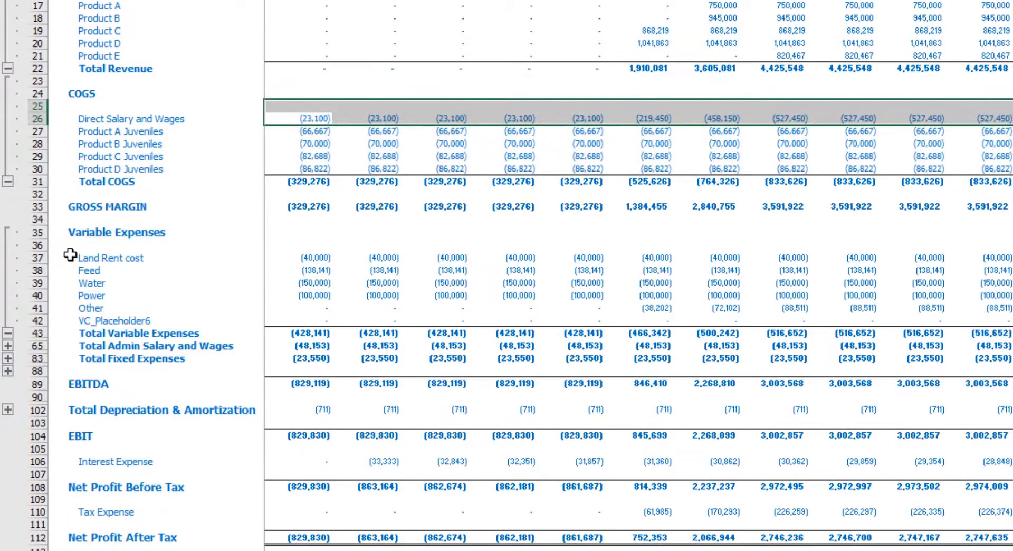
{"action": "left_click_drag", "start_coordinate": [49, 255], "coordinate": [53, 316]}
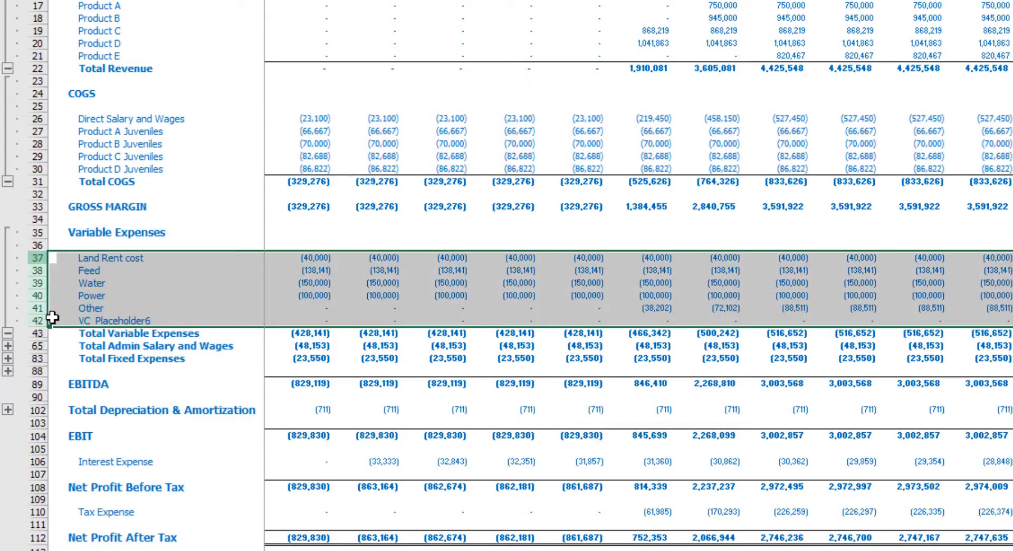
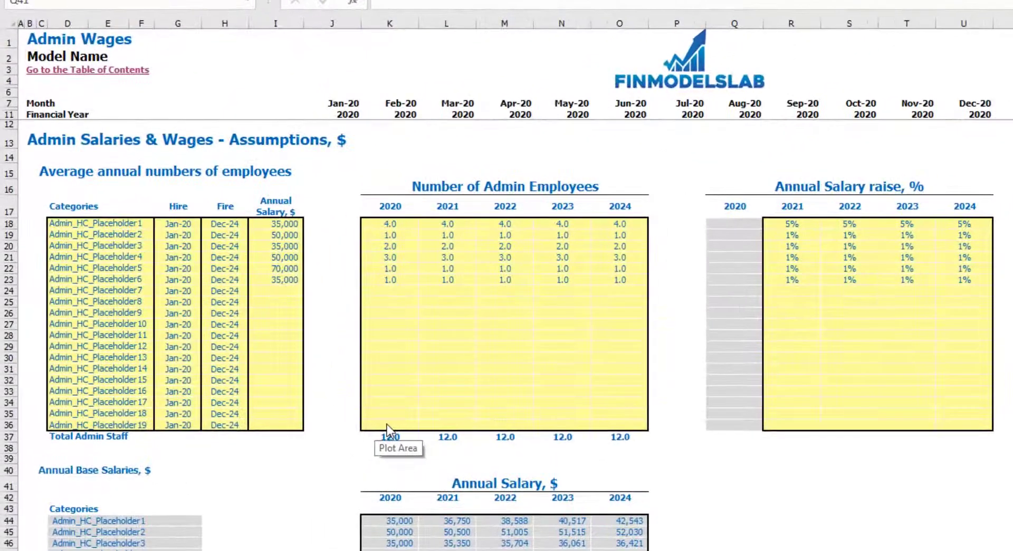
- Rename Admin_HC_Placeholder1 as managers on the Admin Wages sheet and set its hire date to Feb-20
{"action": "left_click", "coordinate": [65, 226]}
{"action": "type", "text": "managers"}
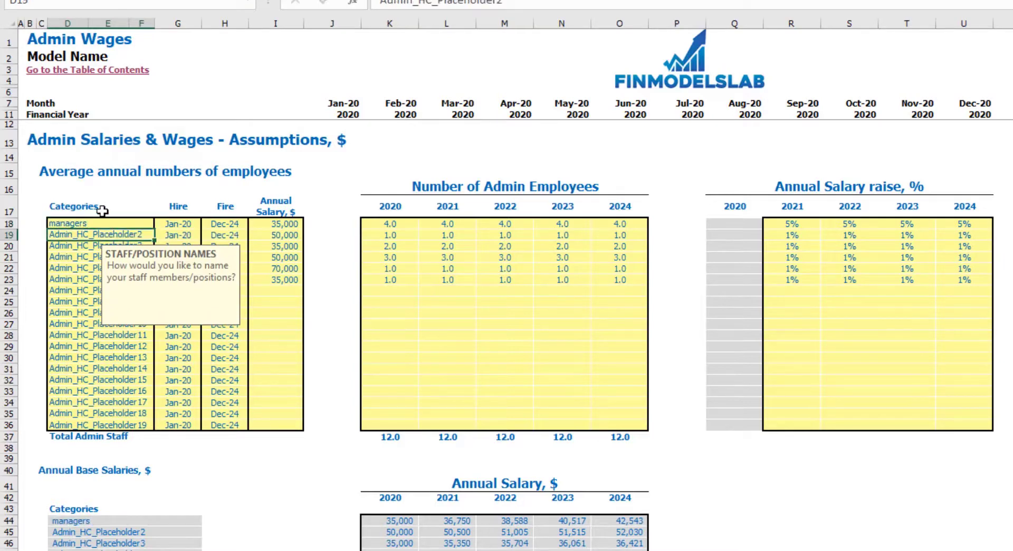
{"action": "left_click", "coordinate": [198, 224]}
{"action": "left_click", "coordinate": [207, 223]}
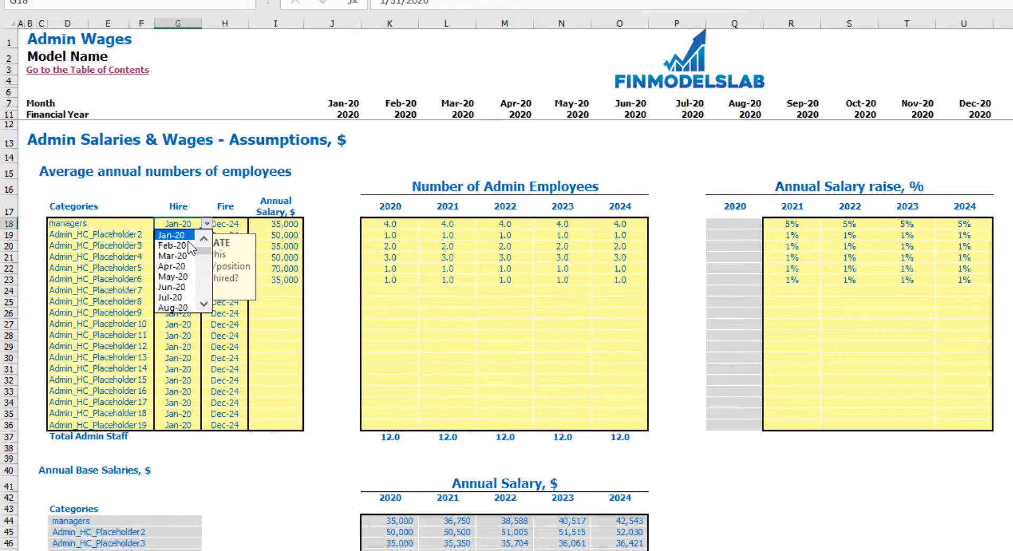
{"action": "left_click", "coordinate": [201, 245]}
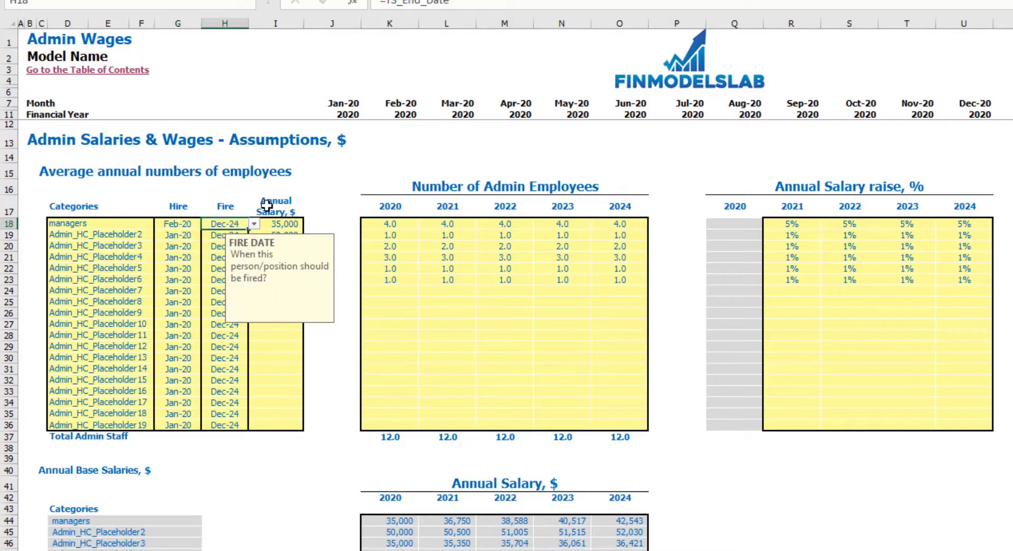
{"action": "left_click", "coordinate": [324, 184]}
- Set the annual salary of the managers category to 40,000
{"action": "left_click", "coordinate": [287, 226]}
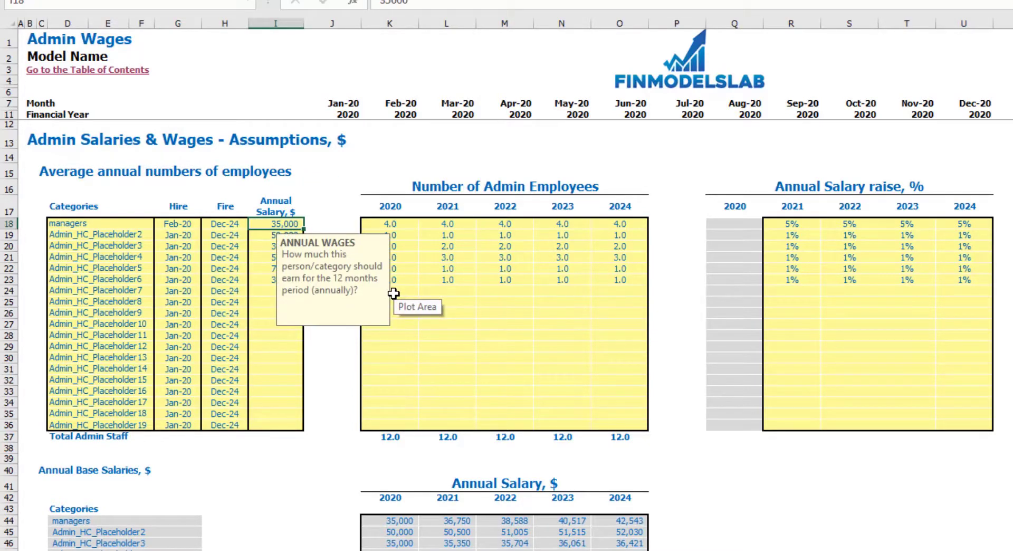
{"action": "type", "text": "40"}
{"action": "key", "text": "Return"}
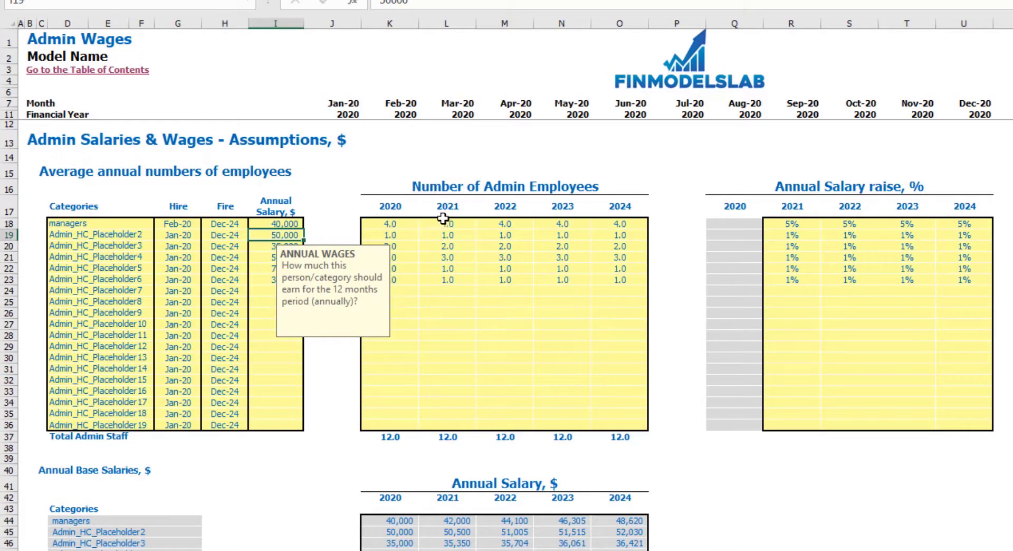
- Set the number of managers to 1 in 2020, 2 in 2021, 3 in 2022 and 5 in 2024
{"action": "left_click", "coordinate": [392, 223]}
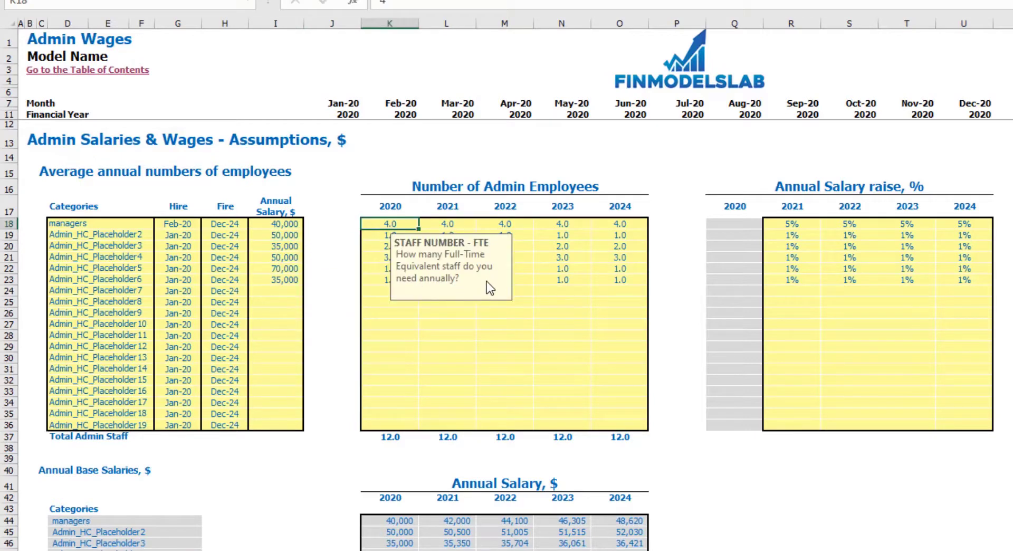
{"action": "type", "text": "1"}
{"action": "key", "text": "Tab"}
{"action": "type", "text": "2"}
{"action": "key", "text": "Tab"}
{"action": "type", "text": "3"}
{"action": "key", "text": "Tab"}
{"action": "key", "text": "Tab"}
{"action": "type", "text": "5"}
{"action": "left_click", "coordinate": [655, 171]}
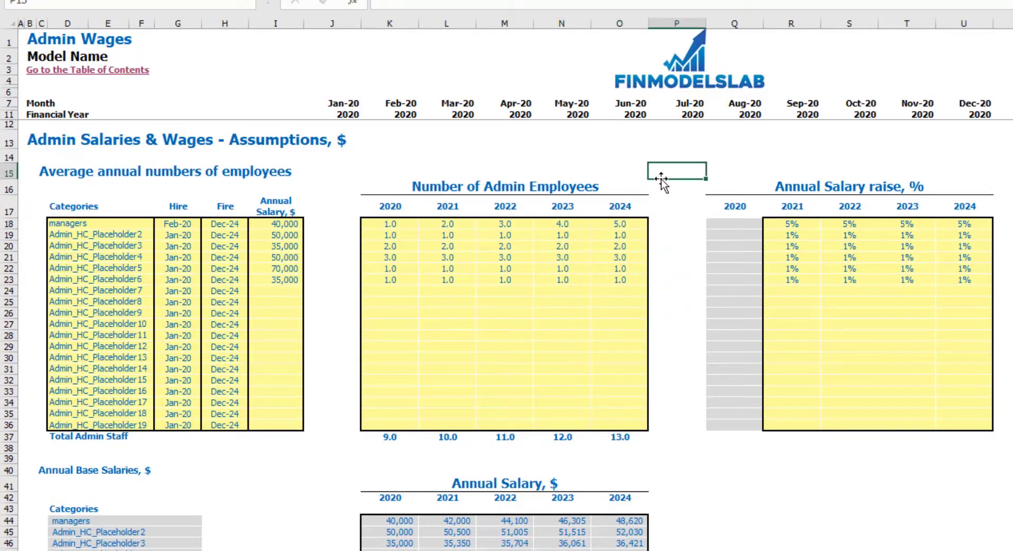
- Set the managers' annual salary raise to 3% for 2021, 4% for 2022 and 6% for 2024
{"action": "left_click_drag", "start_coordinate": [786, 224], "coordinate": [968, 232]}
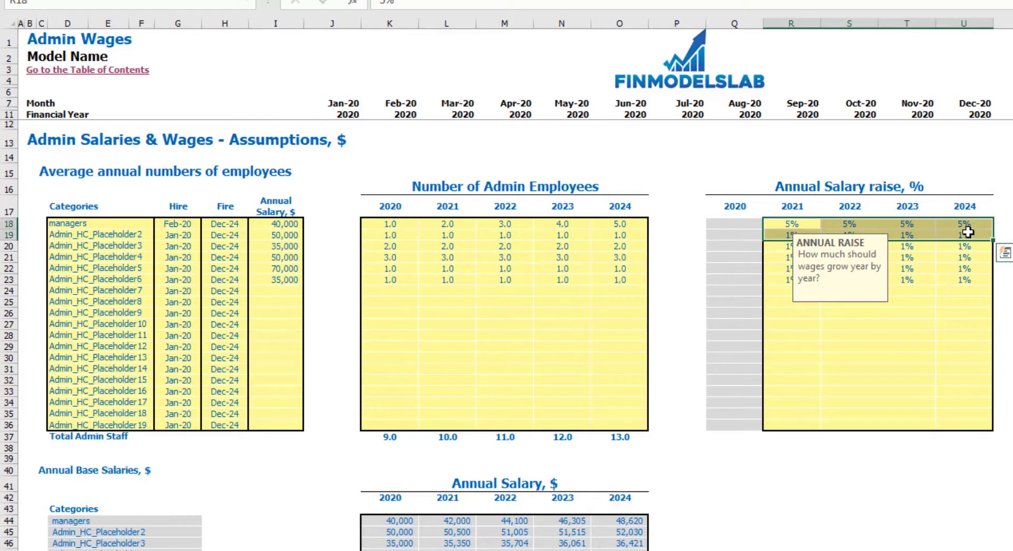
{"action": "left_click", "coordinate": [790, 220]}
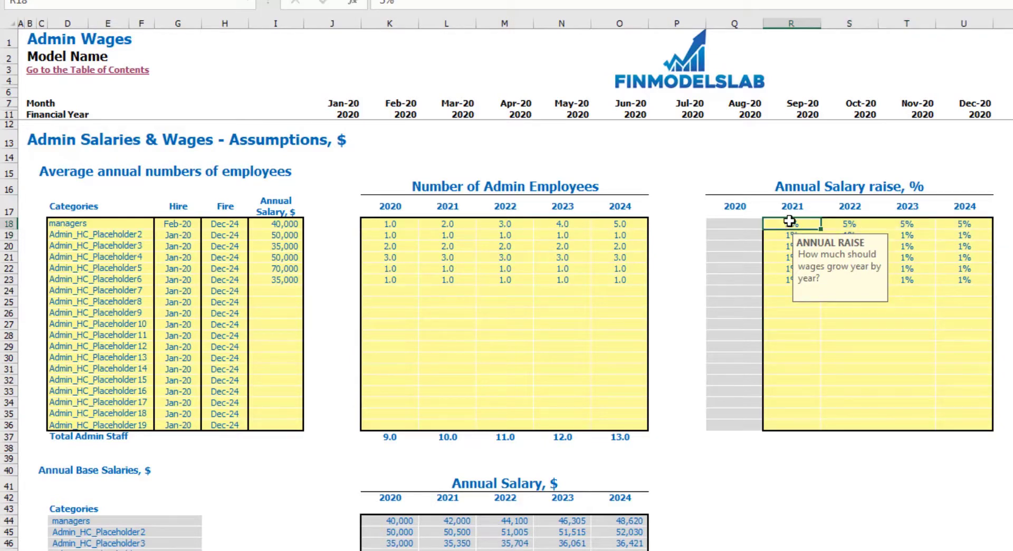
{"action": "type", "text": "3"}
{"action": "key", "text": "Tab"}
{"action": "type", "text": "4"}
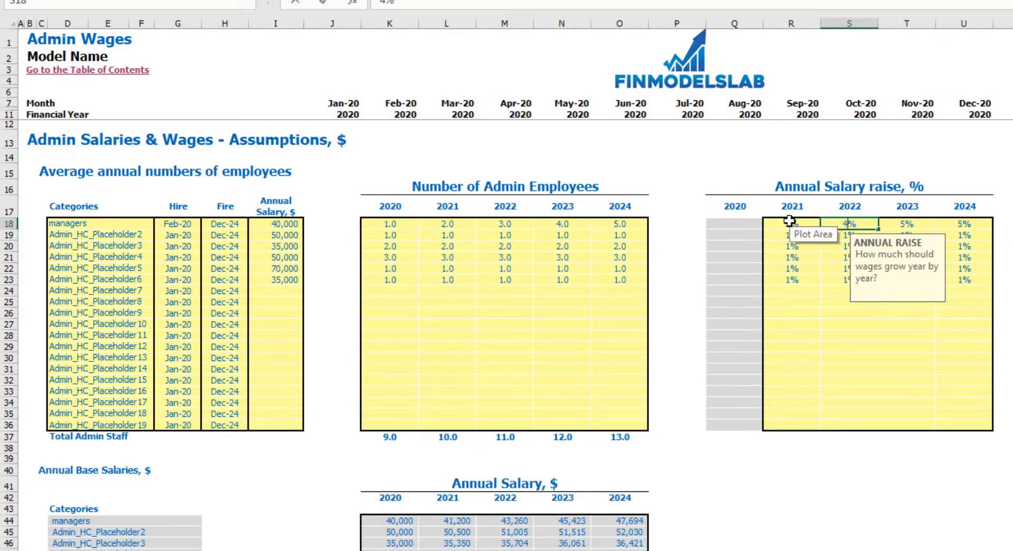
{"action": "key", "text": "Tab"}
{"action": "key", "text": "Tab"}
{"action": "type", "text": "6"}
{"action": "key", "text": "Return"}
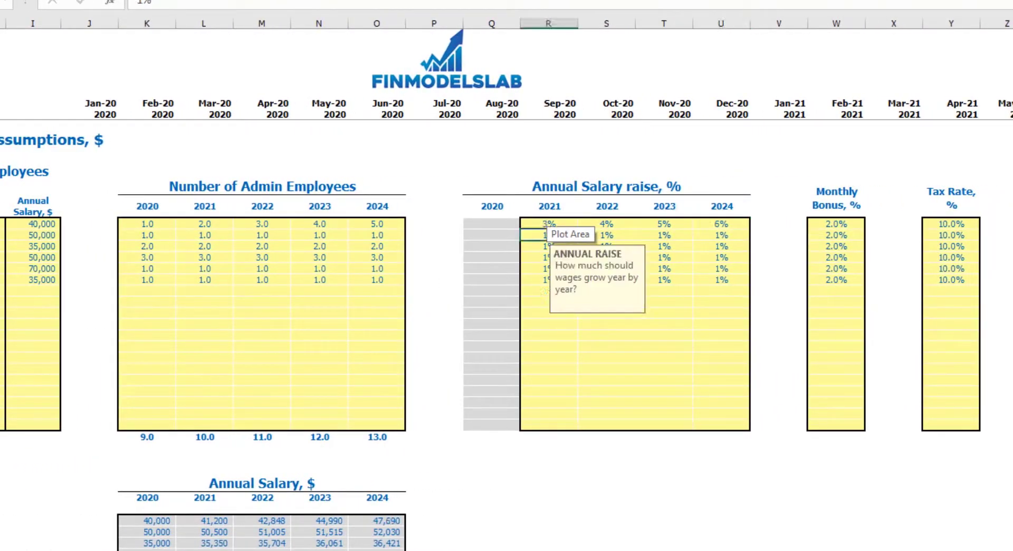
- Set the managers' monthly bonus to 5% and their tax rate to 12%
{"action": "left_click", "coordinate": [845, 222]}
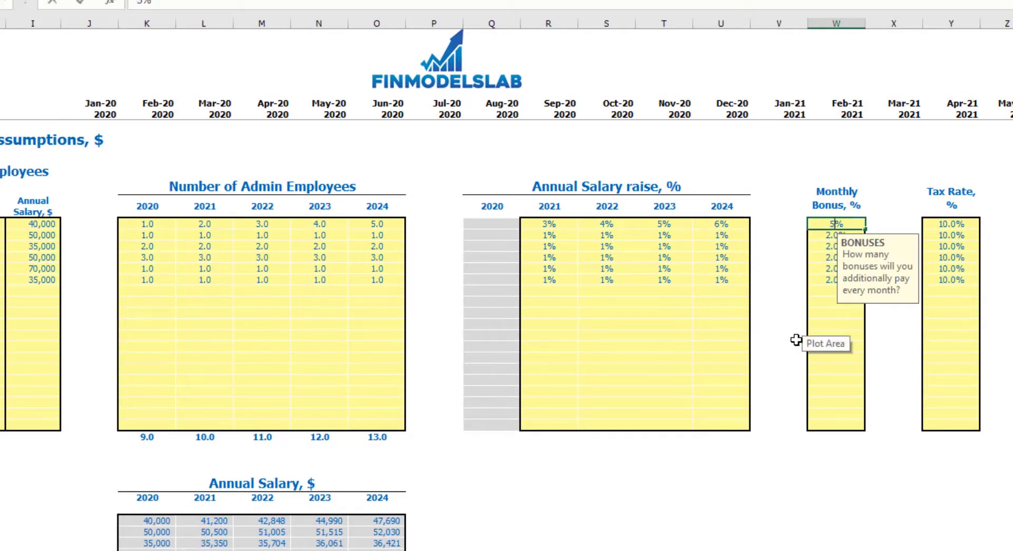
{"action": "left_click", "coordinate": [966, 225]}
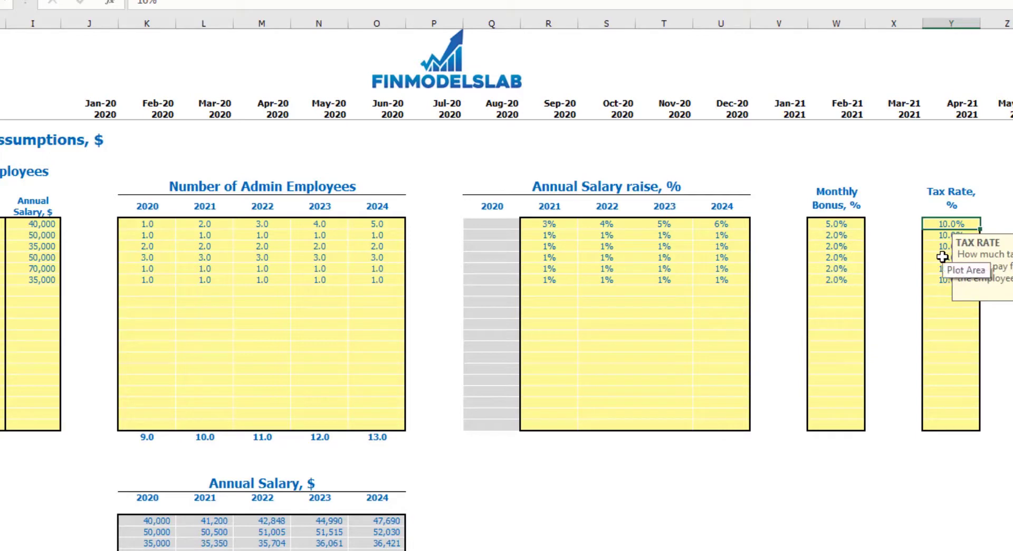
{"action": "type", "text": "12"}
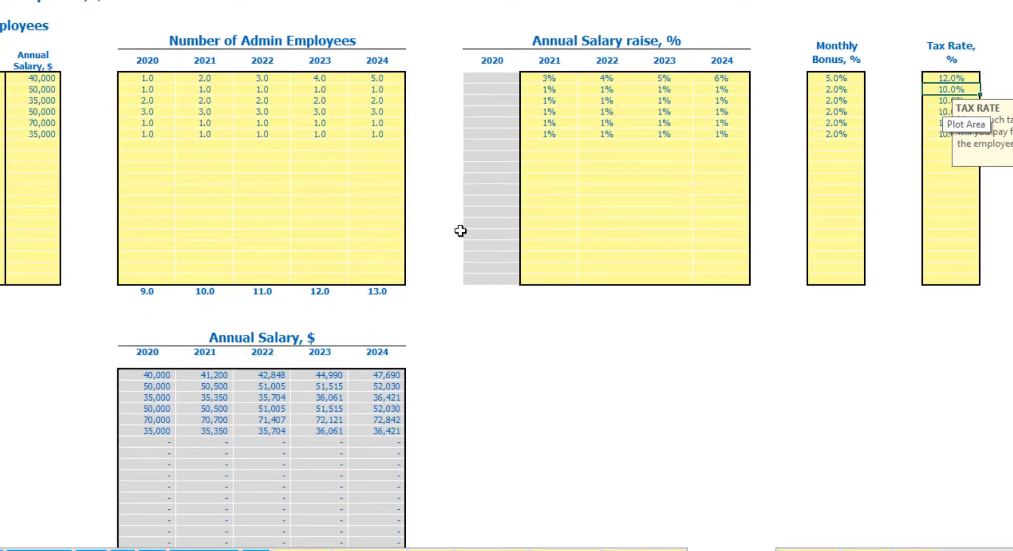
- Compare the annual salary table with the managers' annual salary and yearly raise percentages
{"action": "scroll", "coordinate": [160, 278], "scroll_direction": "down", "scroll_amount": 4}
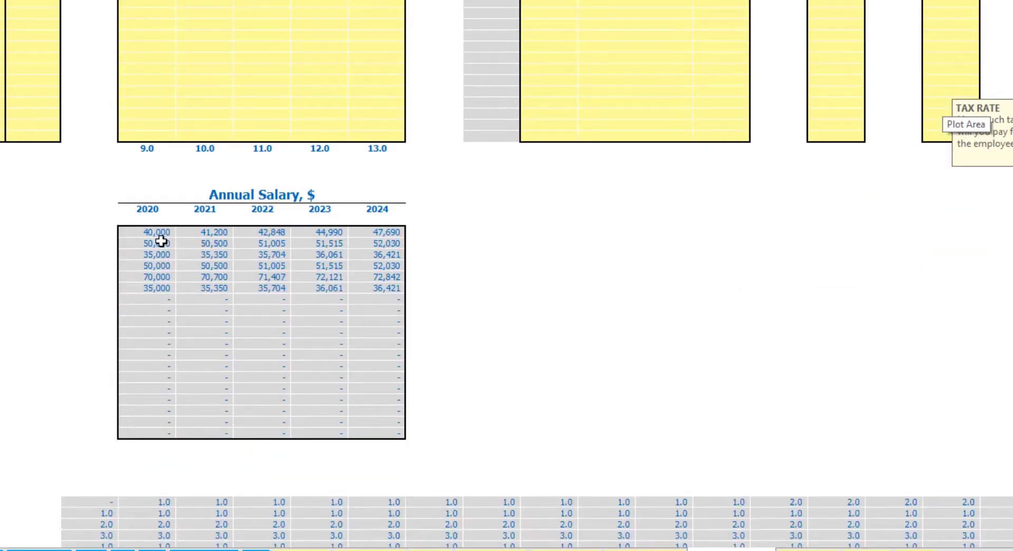
{"action": "scroll", "coordinate": [161, 240], "scroll_direction": "up", "scroll_amount": 4}
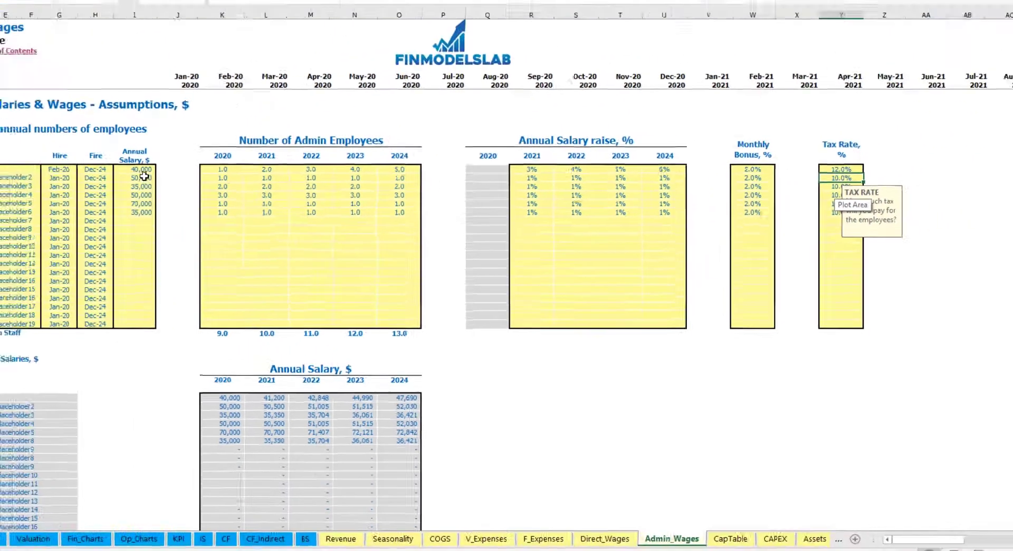
{"action": "left_click", "coordinate": [50, 79]}
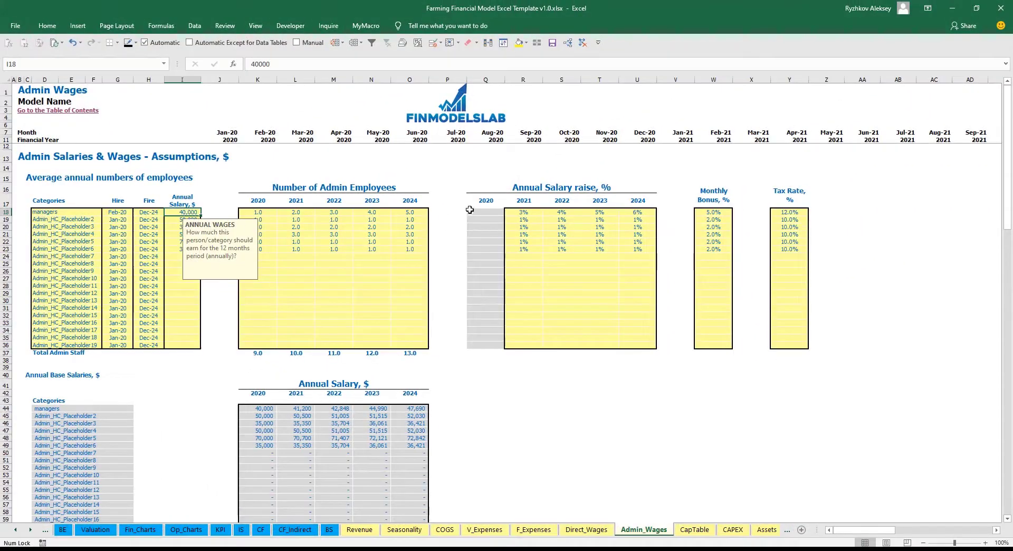
{"action": "left_click_drag", "start_coordinate": [523, 212], "coordinate": [648, 214]}
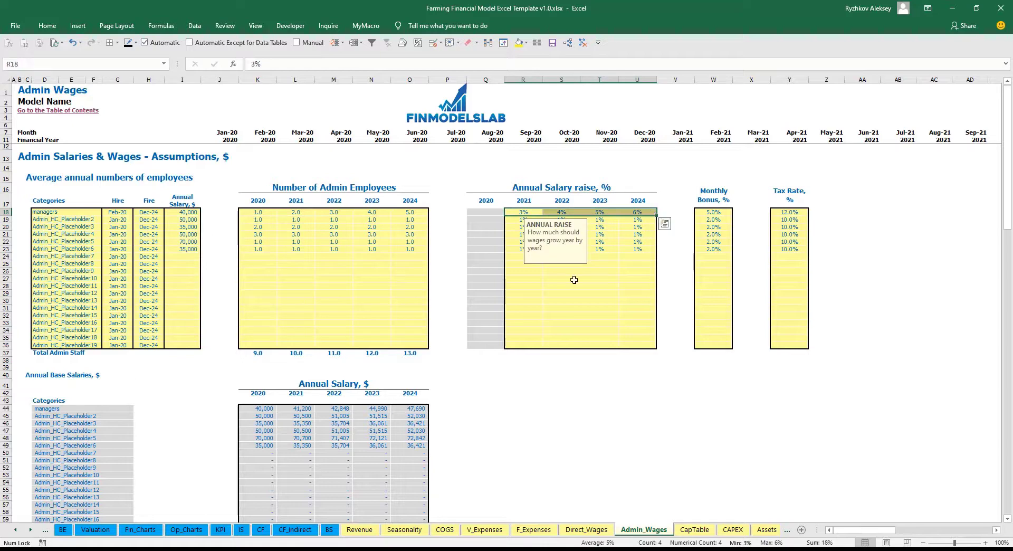
- Check the managers' row in the monthly admin staff numbers against their hire date
{"action": "scroll", "coordinate": [280, 397], "scroll_direction": "down", "scroll_amount": 6}
{"action": "scroll", "coordinate": [280, 397], "scroll_direction": "down", "scroll_amount": 7}
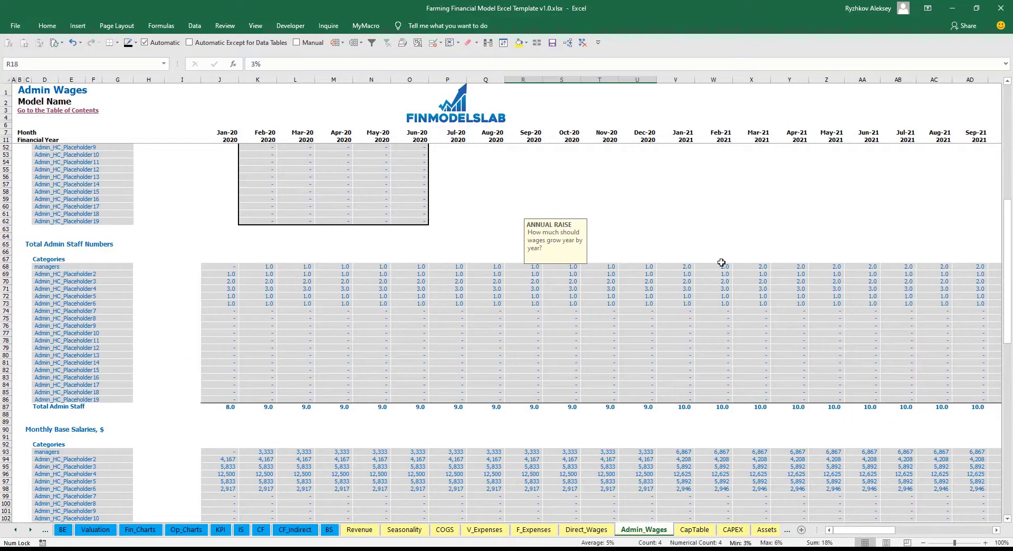
{"action": "left_click", "coordinate": [254, 265]}
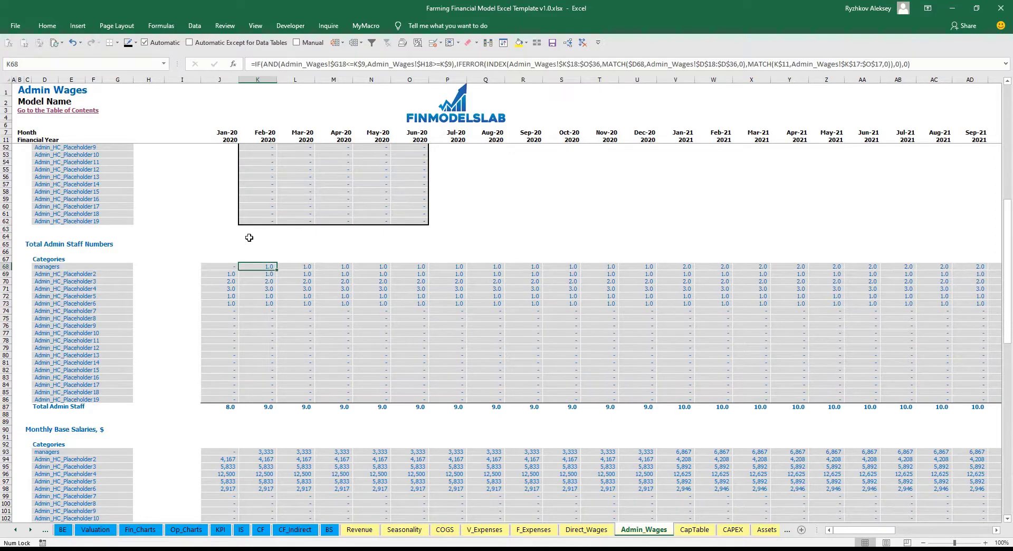
{"action": "scroll", "coordinate": [251, 238], "scroll_direction": "up", "scroll_amount": 13}
{"action": "left_click", "coordinate": [123, 211]}
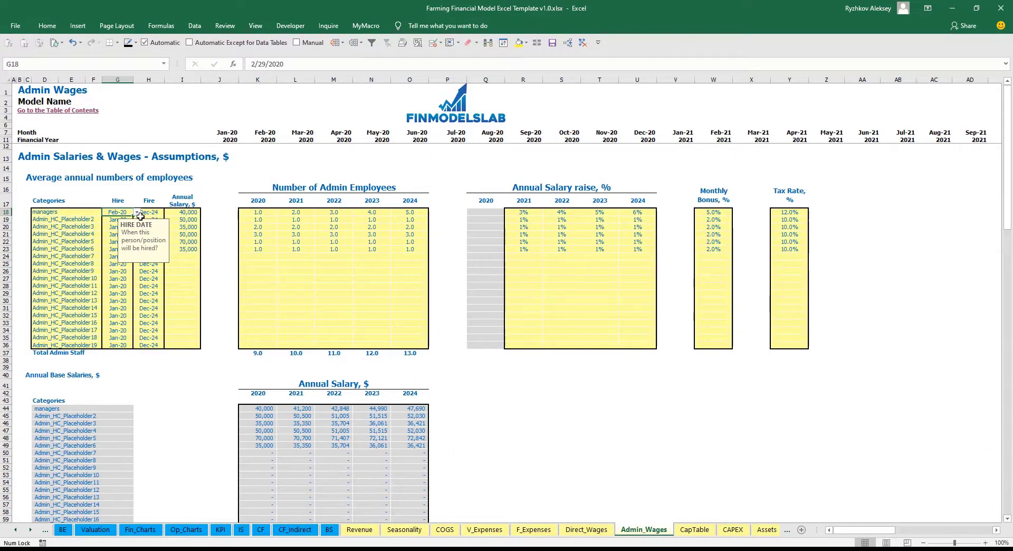
{"action": "scroll", "coordinate": [211, 271], "scroll_direction": "down", "scroll_amount": 13}
{"action": "scroll", "coordinate": [226, 282], "scroll_direction": "down", "scroll_amount": 7}
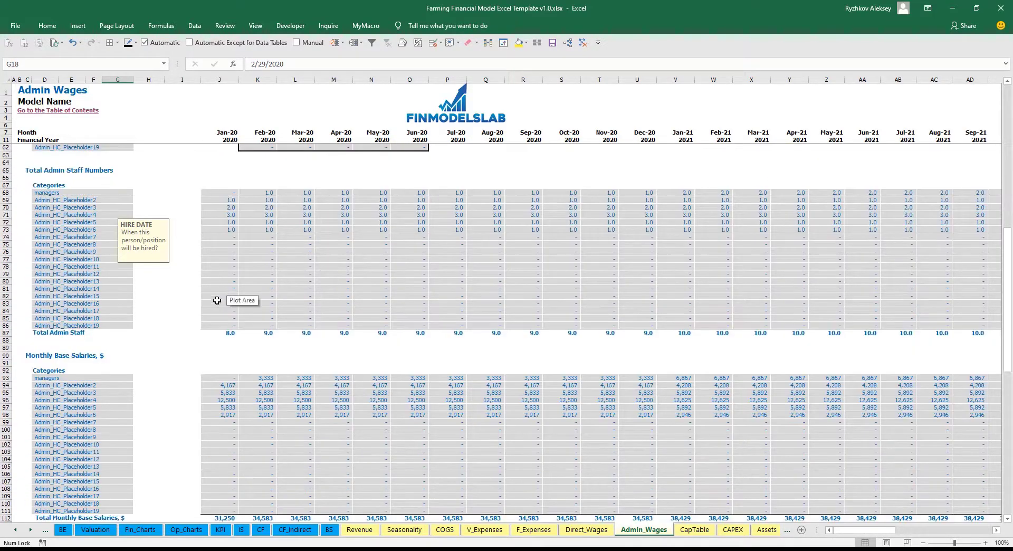
- Review the monthly base salaries, monthly bonus and monthly base taxes tables for the admin staff
{"action": "left_click", "coordinate": [248, 281]}
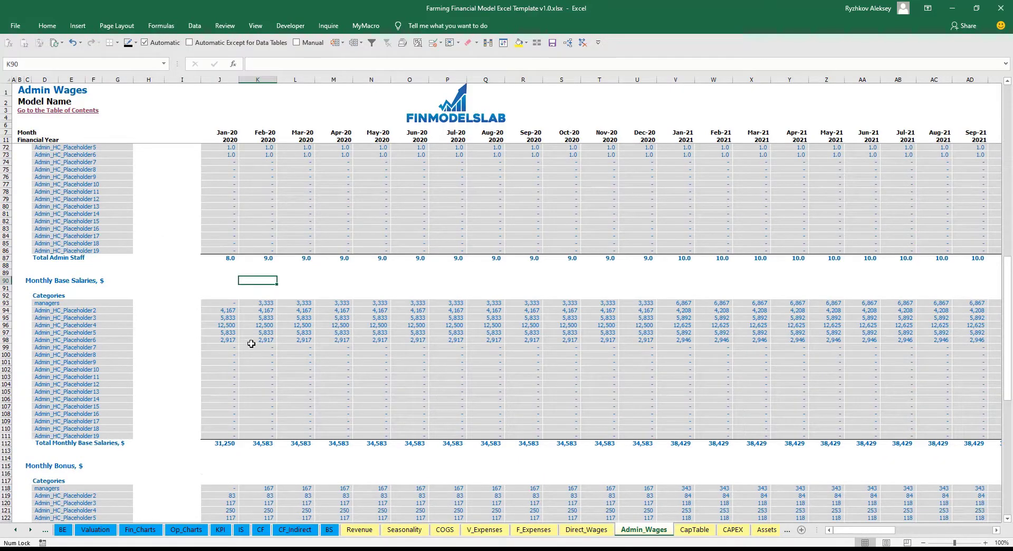
{"action": "scroll", "coordinate": [233, 384], "scroll_direction": "down", "scroll_amount": 7}
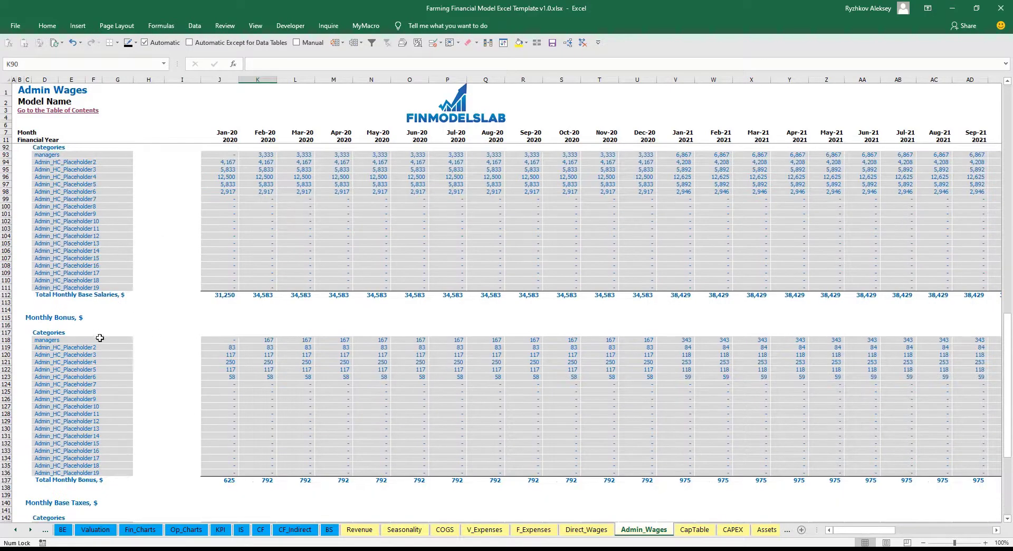
{"action": "scroll", "coordinate": [111, 342], "scroll_direction": "down", "scroll_amount": 7}
{"action": "scroll", "coordinate": [127, 340], "scroll_direction": "down", "scroll_amount": 3}
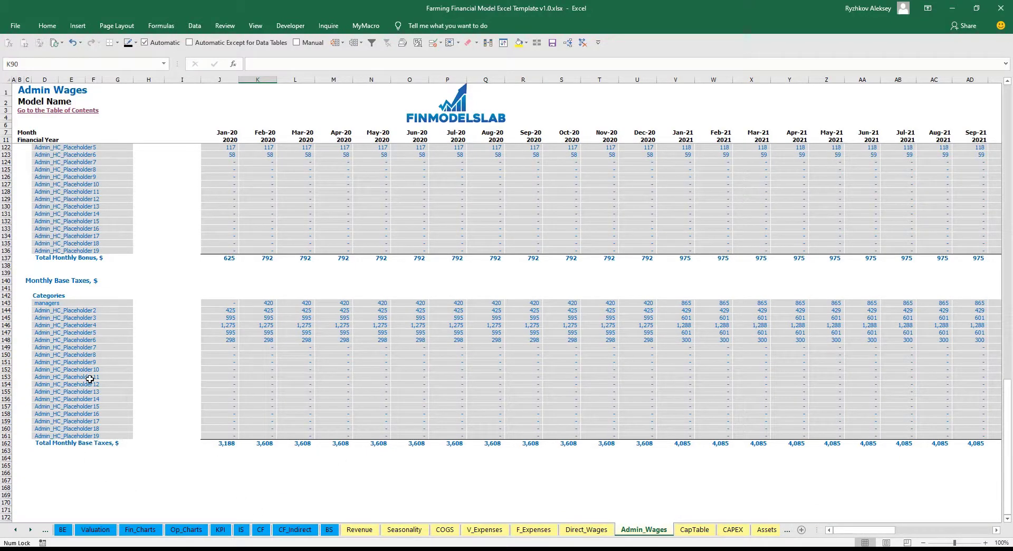
- Expand the admin salary and wages detail in the Income Statement and examine the monthly costs per category
{"action": "left_click", "coordinate": [241, 529]}
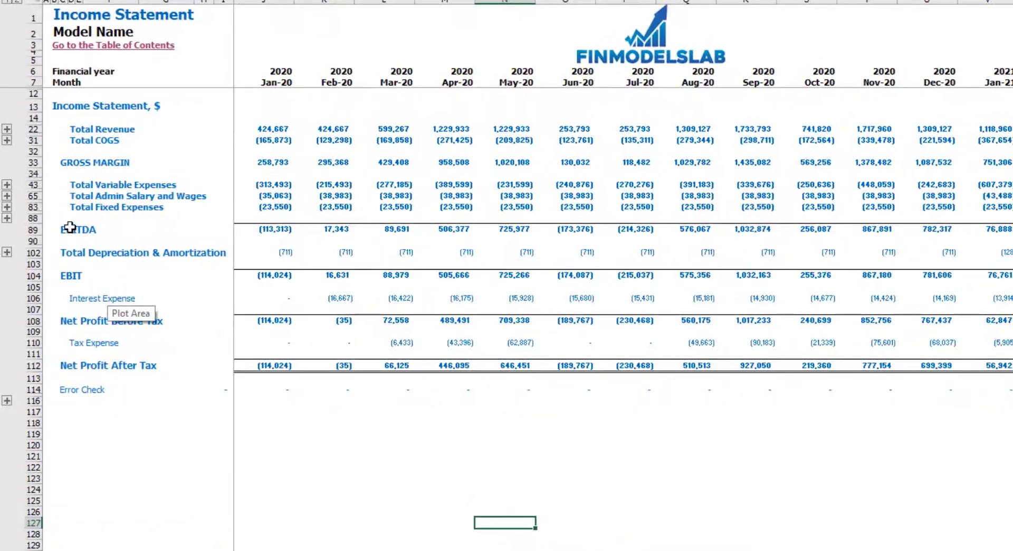
{"action": "left_click", "coordinate": [7, 196]}
{"action": "left_click_drag", "start_coordinate": [72, 217], "coordinate": [70, 418]}
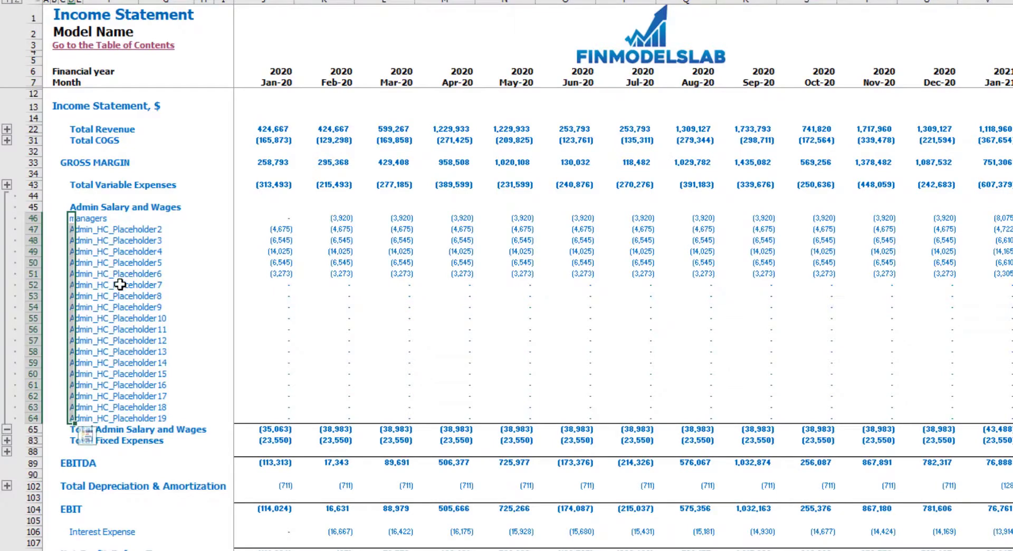
{"action": "left_click_drag", "start_coordinate": [269, 217], "coordinate": [998, 364]}
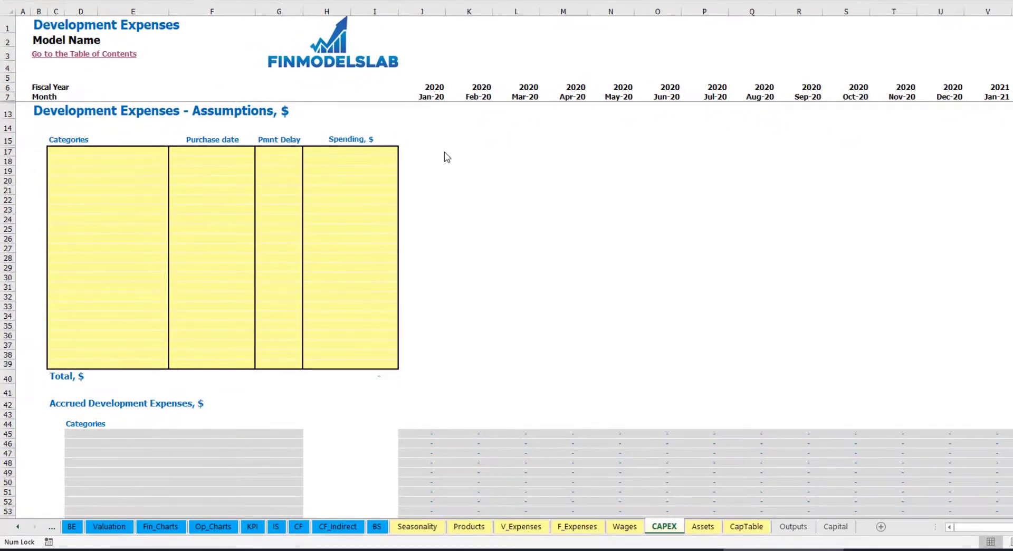
- Add a development expense category named "Office dev" with purchase date Feb-20
{"action": "left_click", "coordinate": [137, 151]}
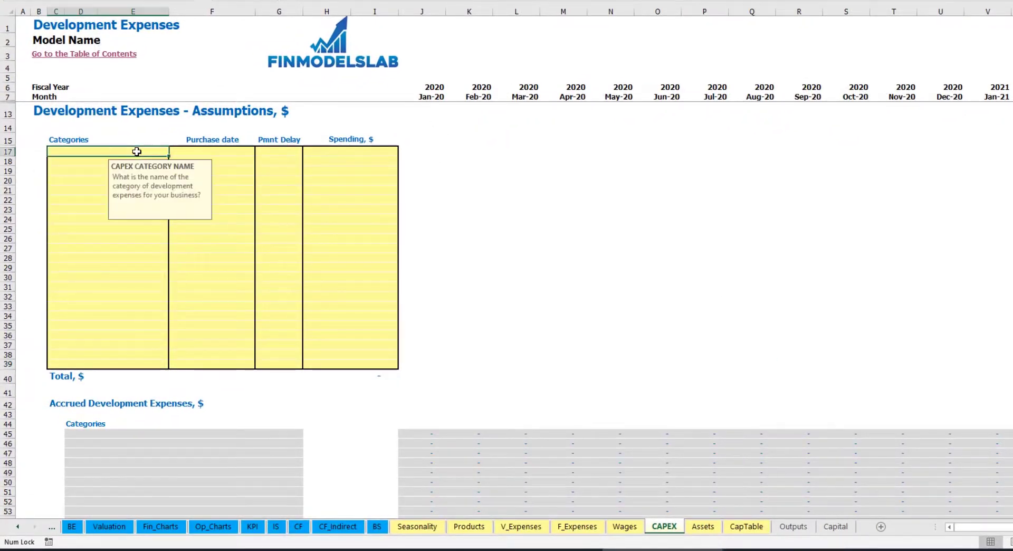
{"action": "type", "text": "Office dev"}
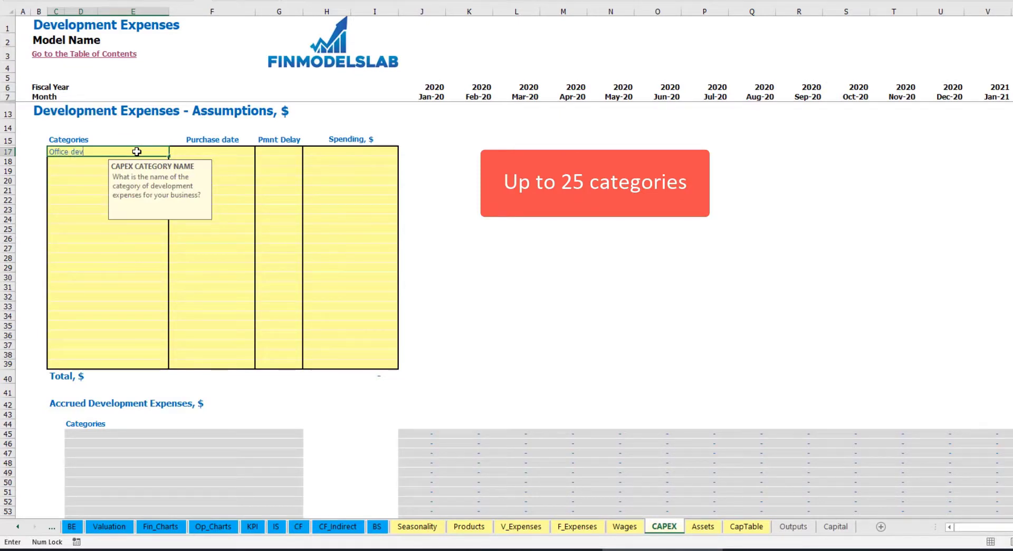
{"action": "key", "text": "Return"}
{"action": "left_click", "coordinate": [213, 149]}
{"action": "left_click", "coordinate": [260, 152]}
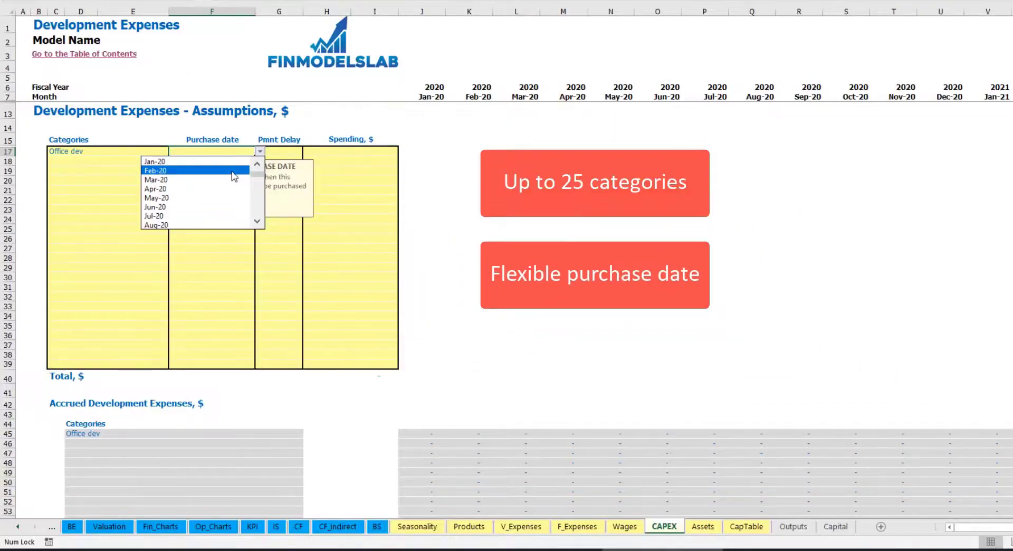
{"action": "left_click", "coordinate": [232, 171]}
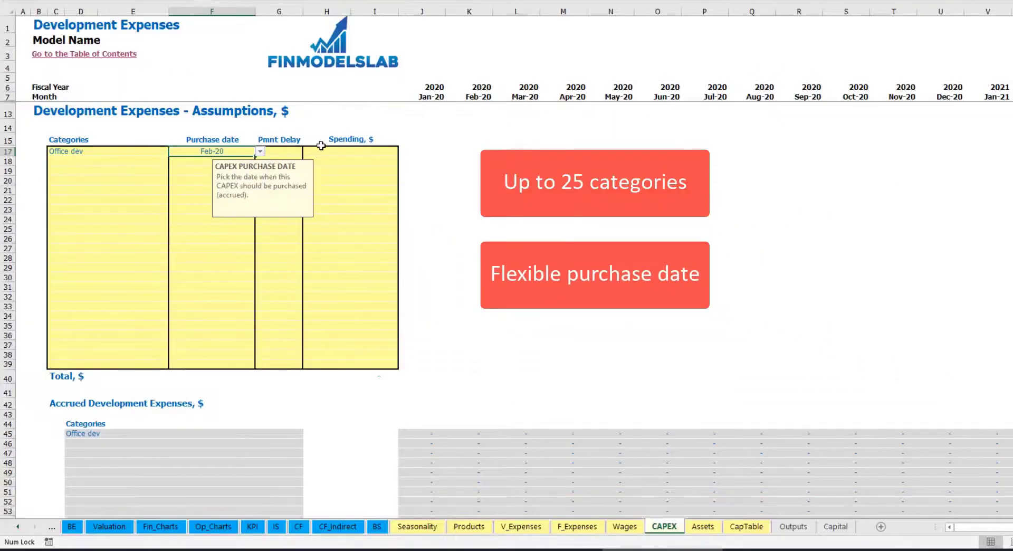
- Set the Office dev spending to 10,000 and its payment delay to 2M
{"action": "left_click", "coordinate": [336, 150]}
{"action": "type", "text": "10000"}
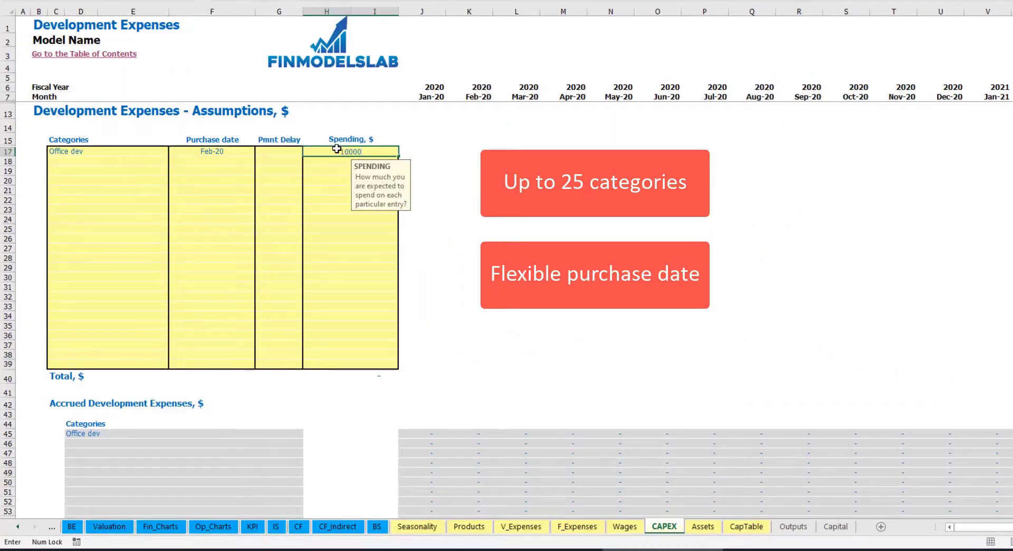
{"action": "key", "text": "Return"}
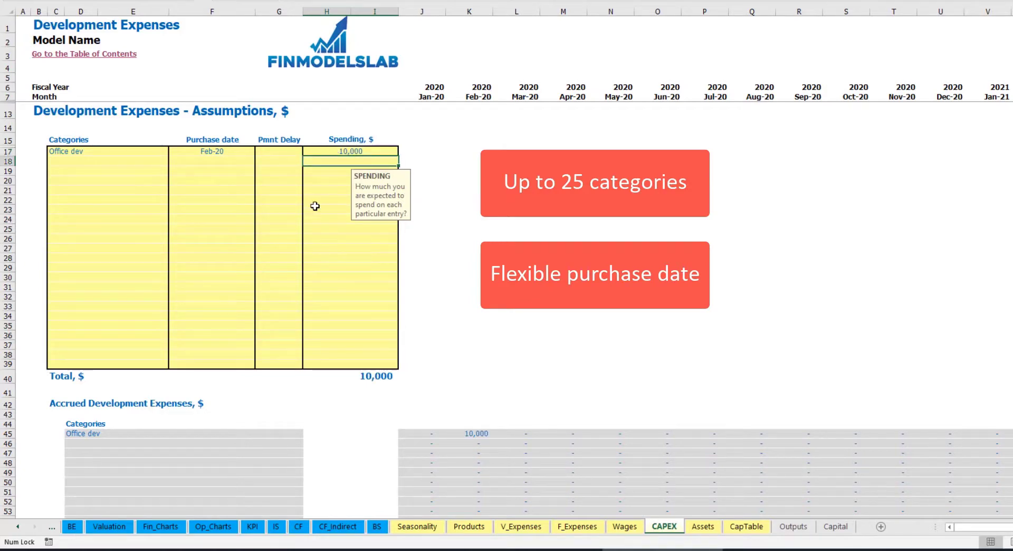
{"action": "left_click", "coordinate": [285, 149]}
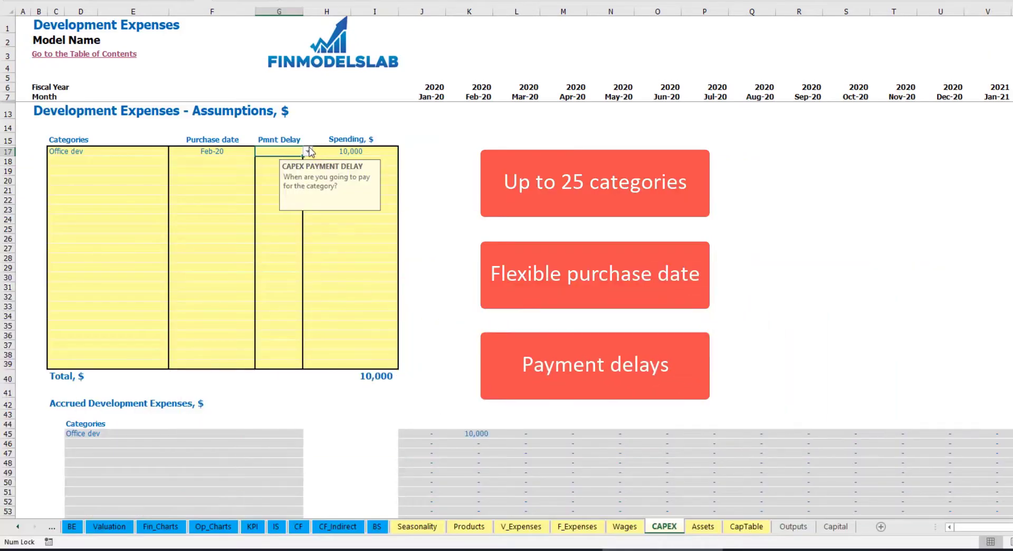
{"action": "left_click", "coordinate": [307, 152]}
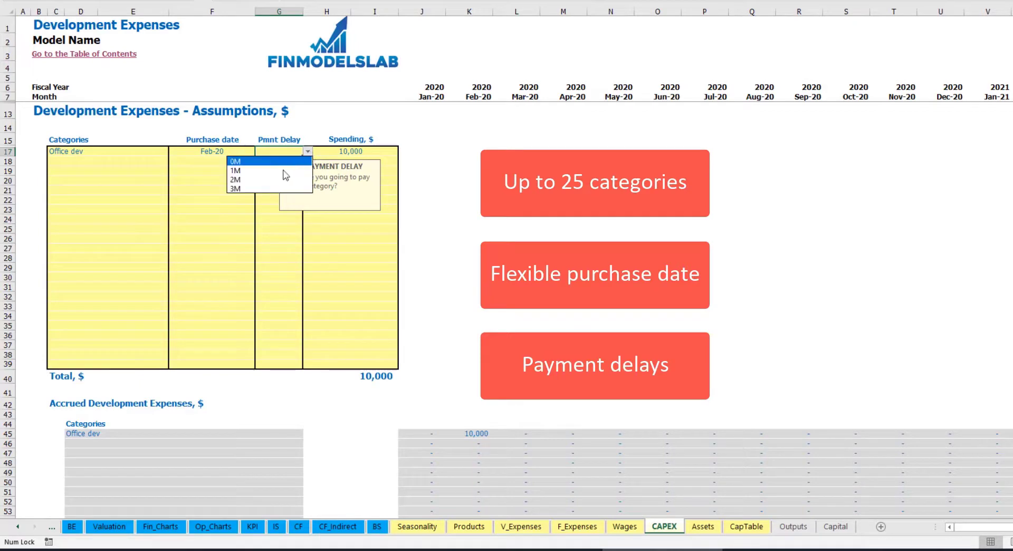
{"action": "left_click", "coordinate": [272, 179]}
{"action": "left_click", "coordinate": [495, 180]}
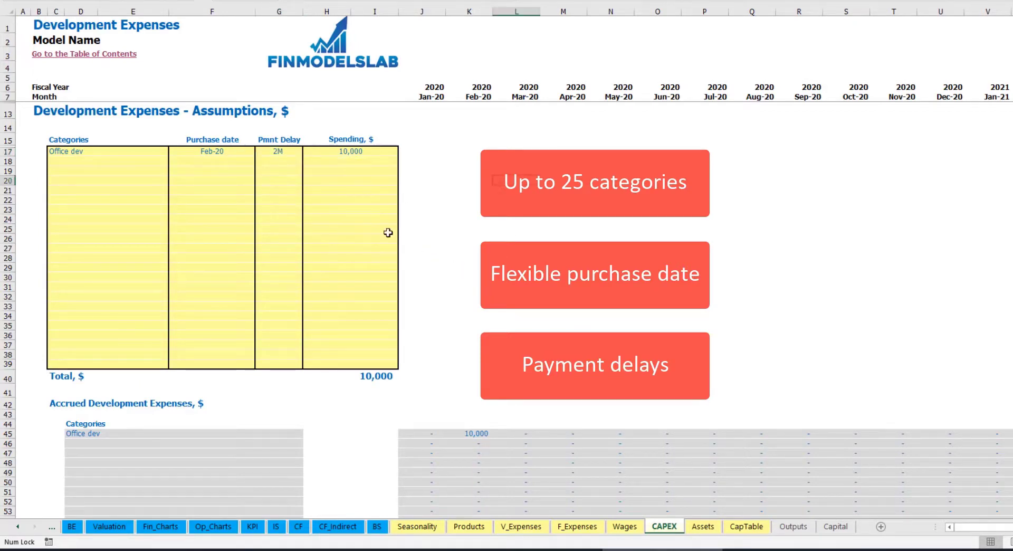
- Review the Office dev expense in the accrued and paid tables and in the development expenses summary
{"action": "left_click", "coordinate": [477, 435]}
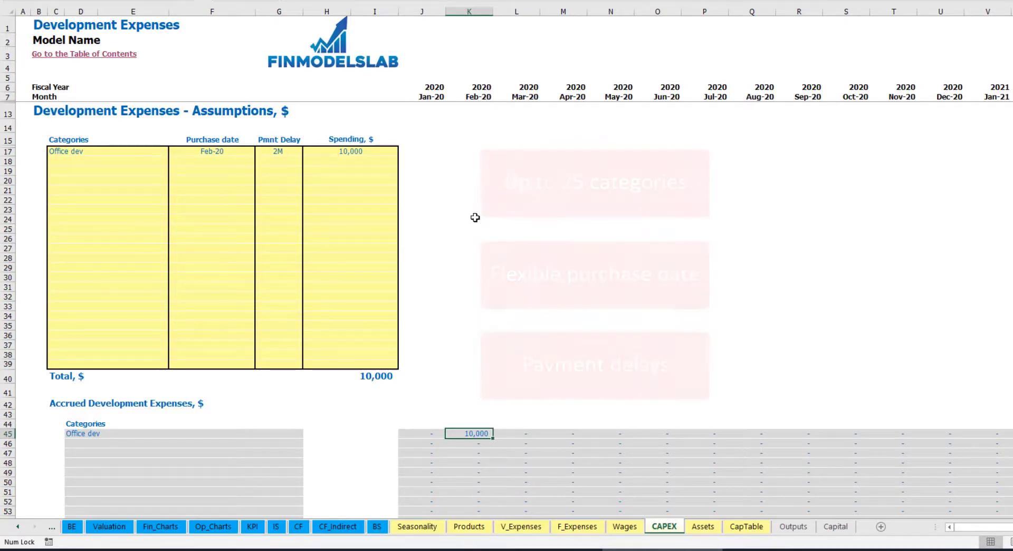
{"action": "scroll", "coordinate": [475, 227], "scroll_direction": "down", "scroll_amount": 7}
{"action": "scroll", "coordinate": [479, 234], "scroll_direction": "down", "scroll_amount": 3}
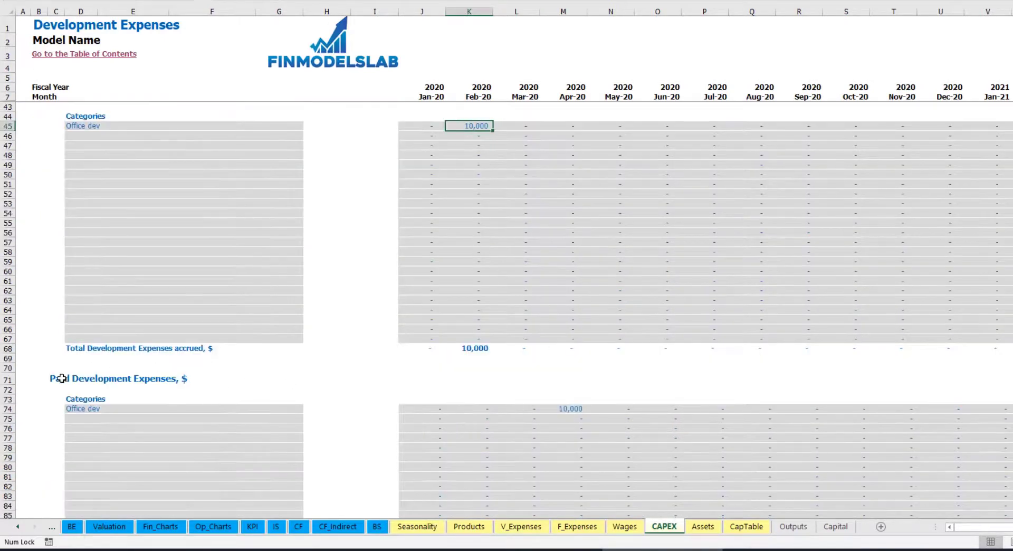
{"action": "left_click", "coordinate": [564, 410]}
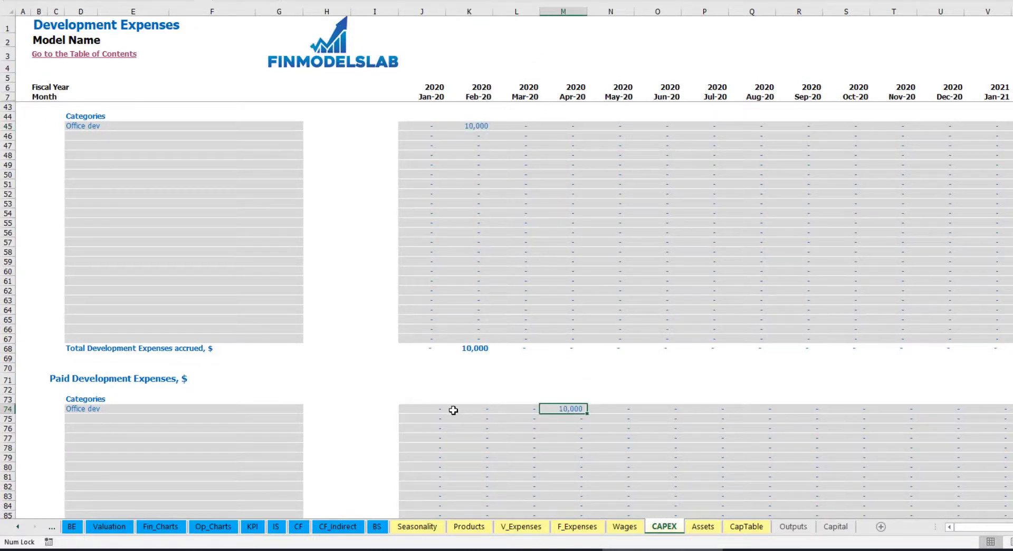
{"action": "scroll", "coordinate": [539, 410], "scroll_direction": "down", "scroll_amount": 13}
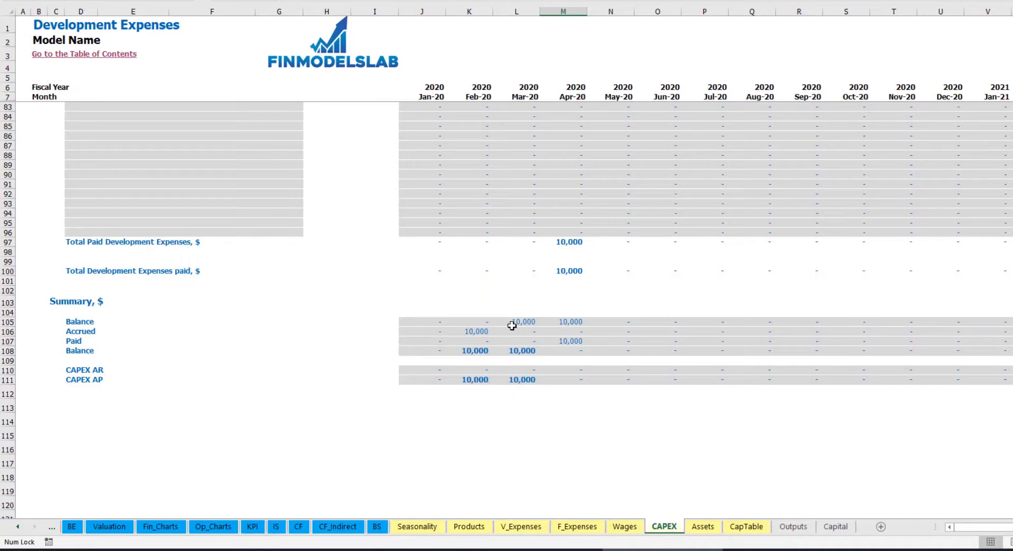
- Add a second development expense category named "Other dev exp" with purchase date Mar-20
{"action": "scroll", "coordinate": [522, 306], "scroll_direction": "up", "scroll_amount": 20}
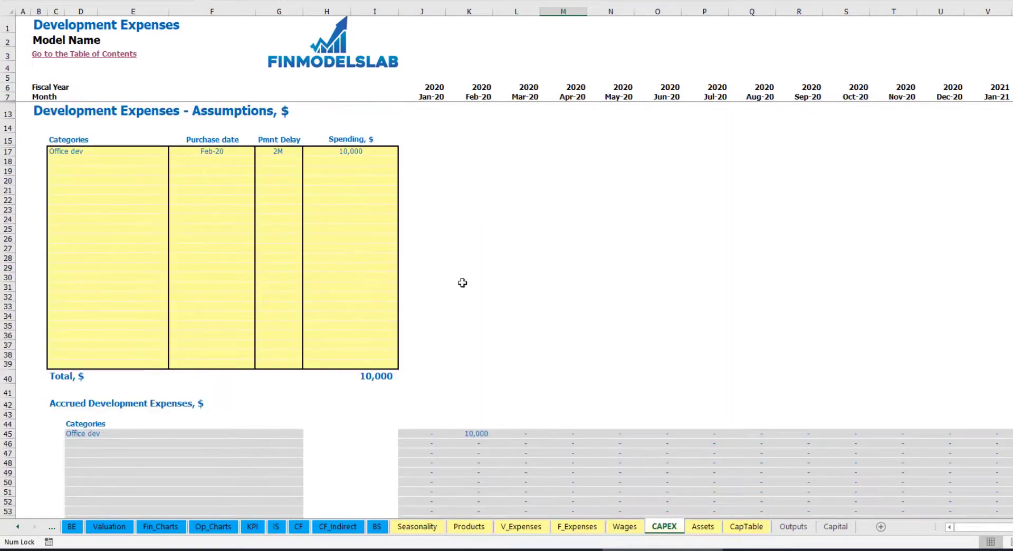
{"action": "left_click", "coordinate": [90, 159]}
{"action": "type", "text": "Other"}
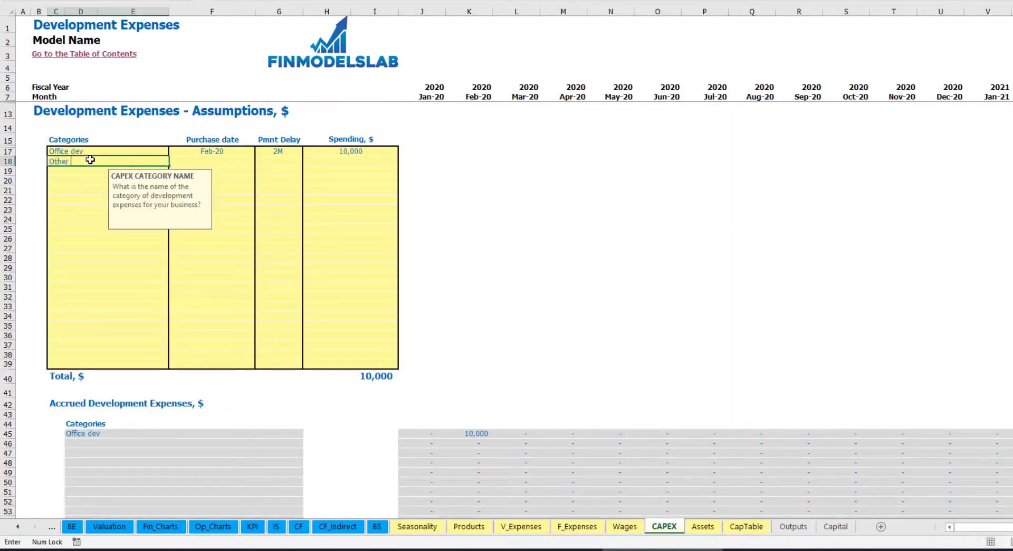
{"action": "type", "text": " dev exp"}
{"action": "key", "text": "Return"}
{"action": "left_click", "coordinate": [253, 162]}
{"action": "left_click", "coordinate": [260, 161]}
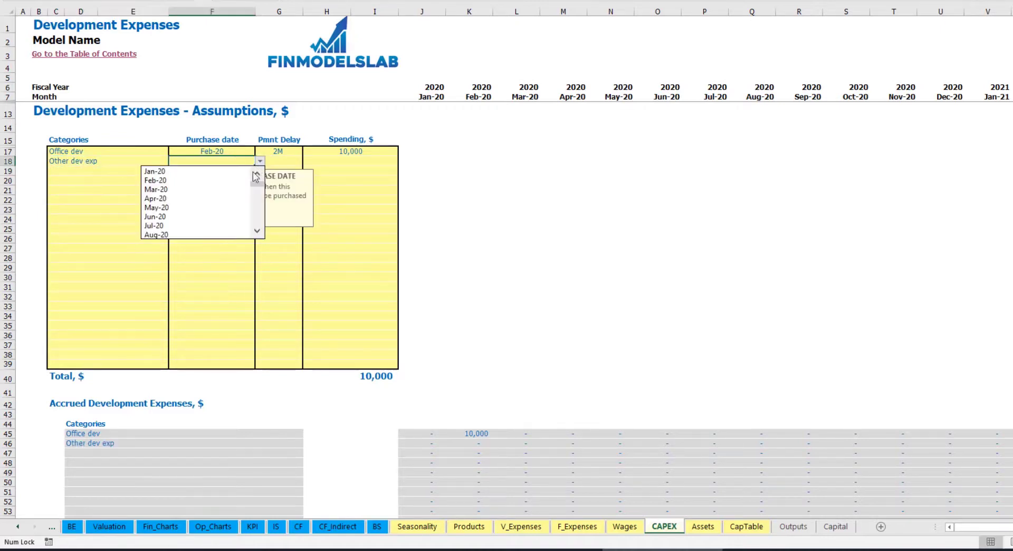
{"action": "left_click", "coordinate": [242, 191]}
- Set the Other dev exp spending to 5,000 and its payment delay to 0M
{"action": "left_click", "coordinate": [336, 164]}
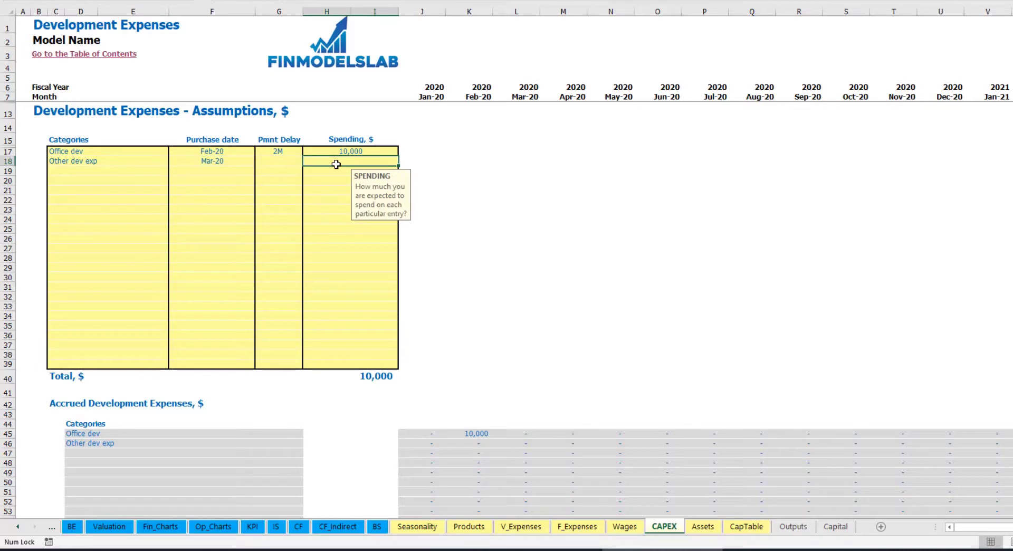
{"action": "type", "text": "5,000"}
{"action": "key", "text": "Return"}
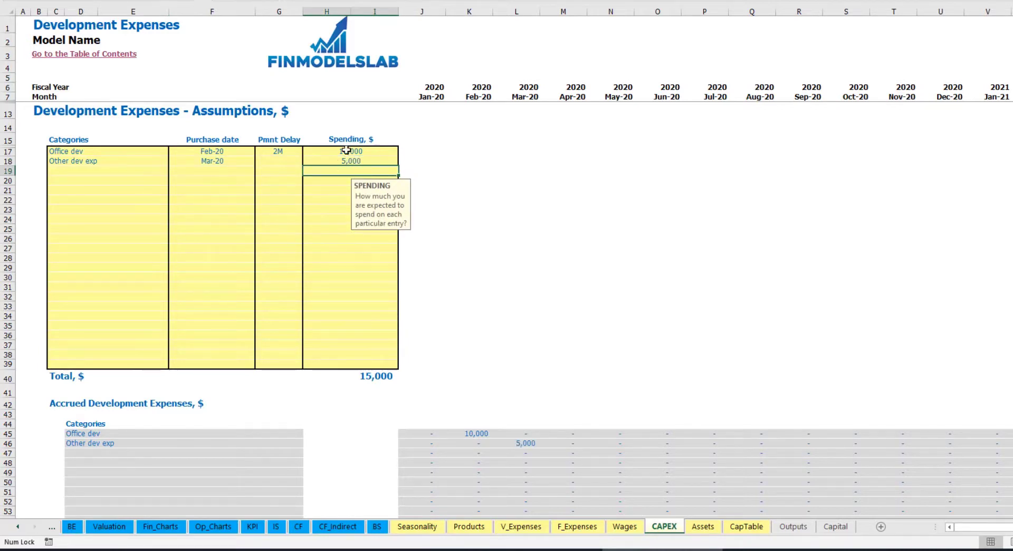
{"action": "left_click", "coordinate": [290, 164]}
{"action": "left_click", "coordinate": [308, 161]}
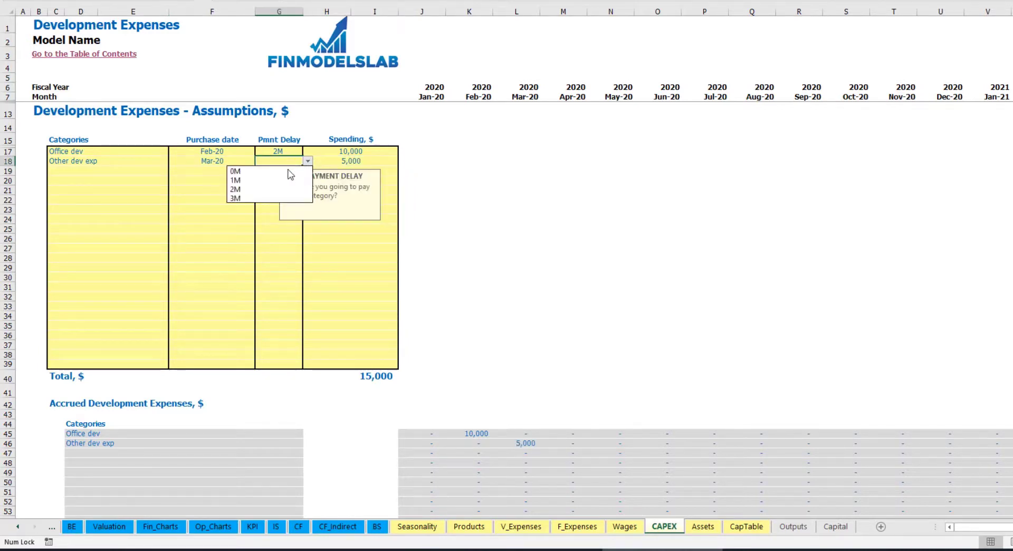
{"action": "left_click", "coordinate": [286, 172]}
- Review the Other dev exp amounts in the accrued and paid development expenses tables
{"action": "scroll", "coordinate": [496, 388], "scroll_direction": "down", "scroll_amount": 3}
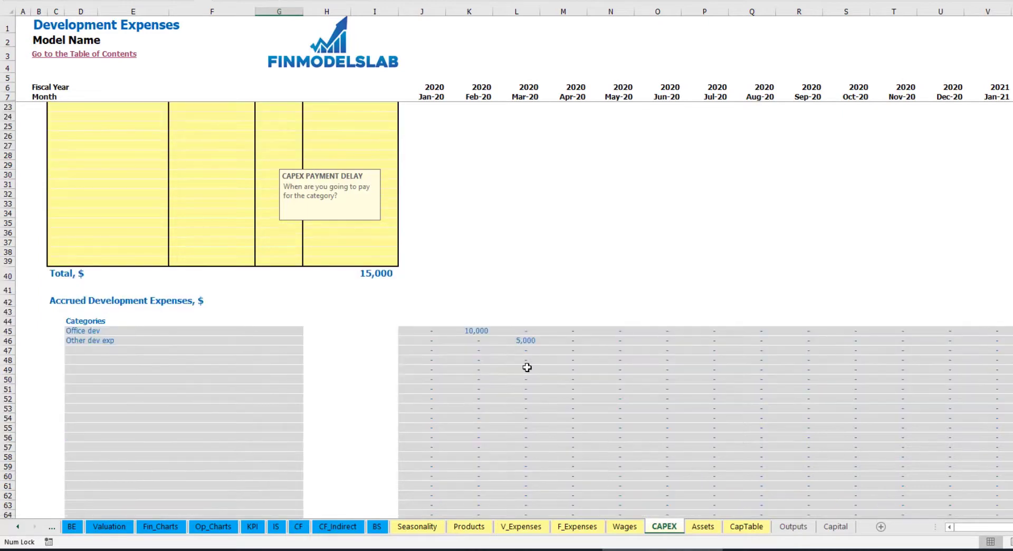
{"action": "left_click", "coordinate": [528, 341]}
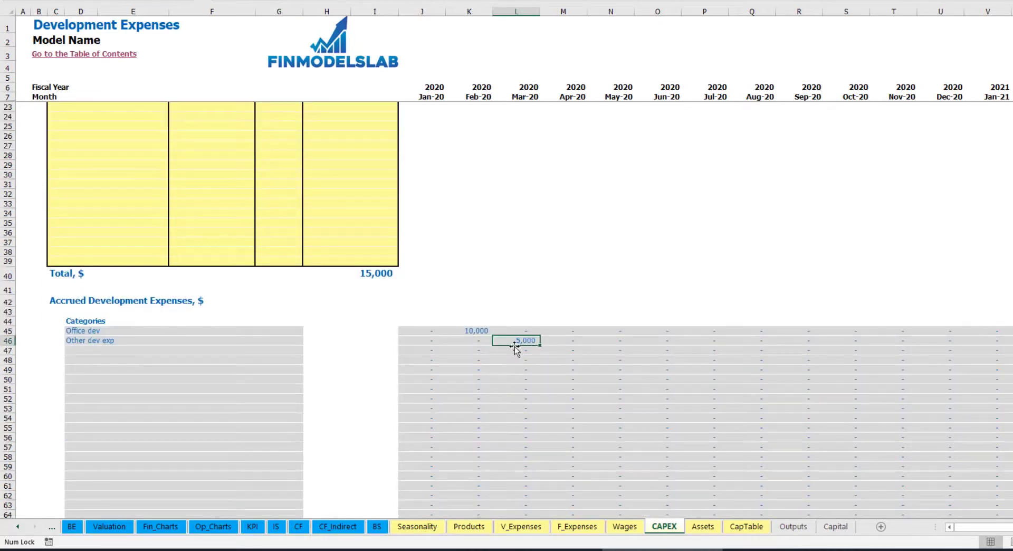
{"action": "scroll", "coordinate": [516, 339], "scroll_direction": "down", "scroll_amount": 10}
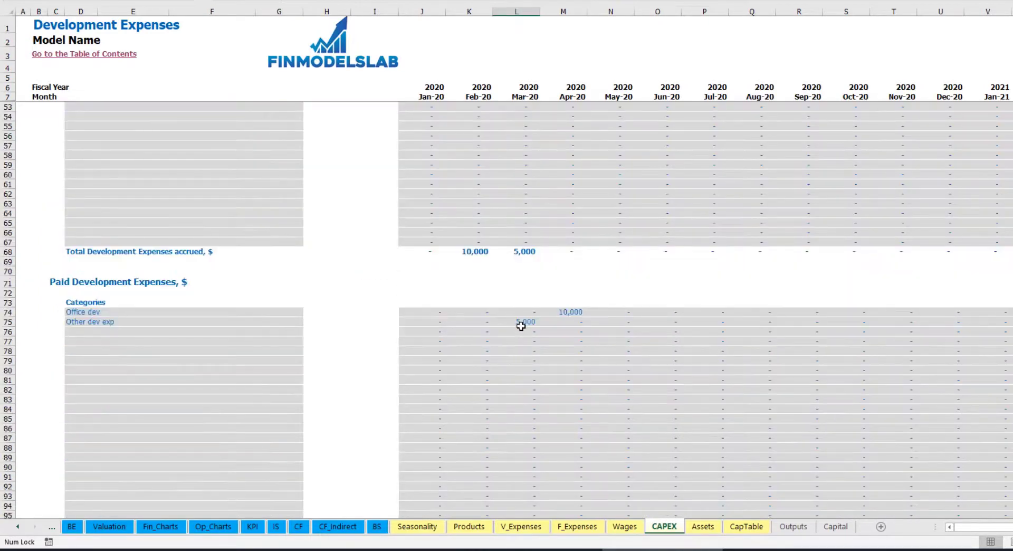
{"action": "scroll", "coordinate": [520, 322], "scroll_direction": "up", "scroll_amount": 13}
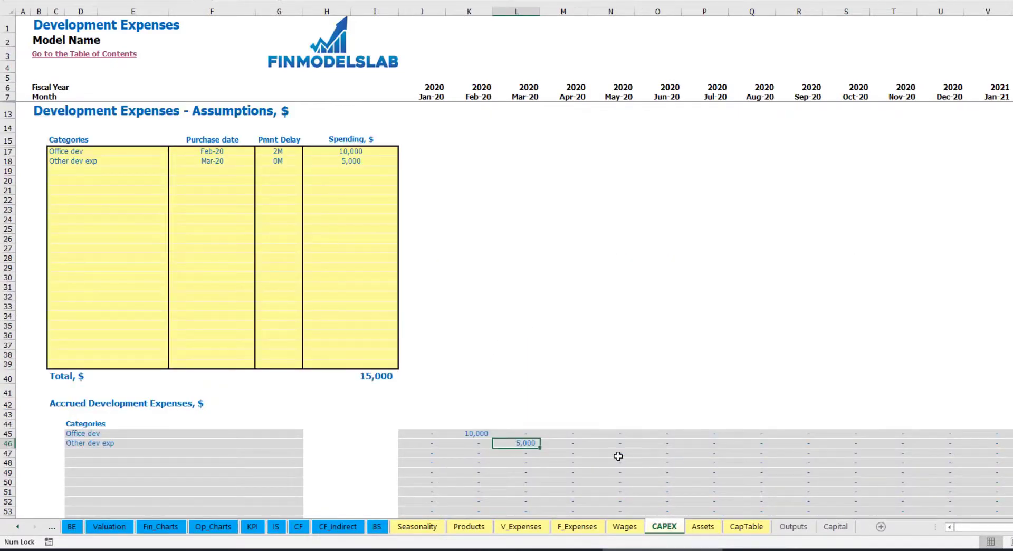
- Review the Development Expenses category's capital expenditure, book depreciation and closing net book value on the Assets sheet
{"action": "left_click", "coordinate": [703, 526]}
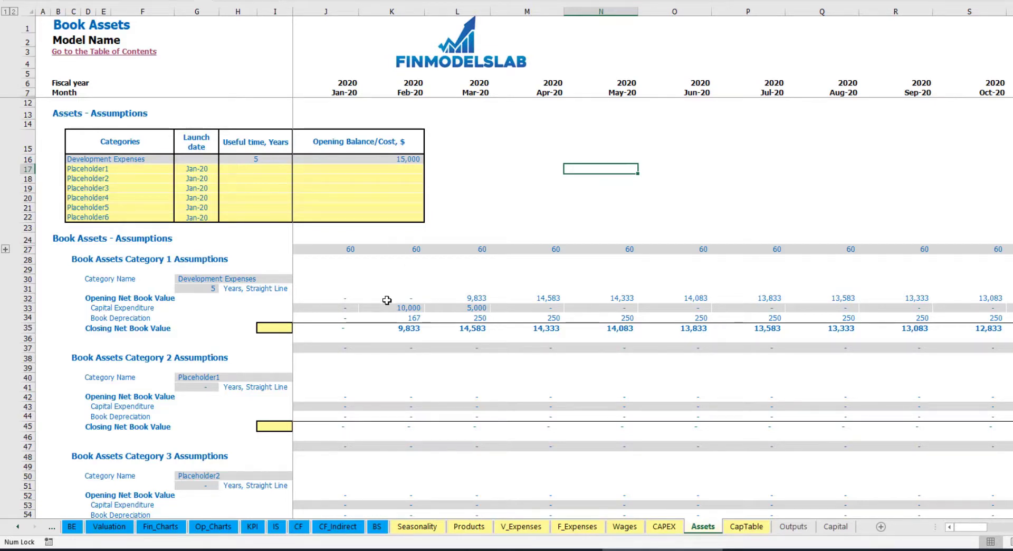
{"action": "left_click", "coordinate": [24, 317]}
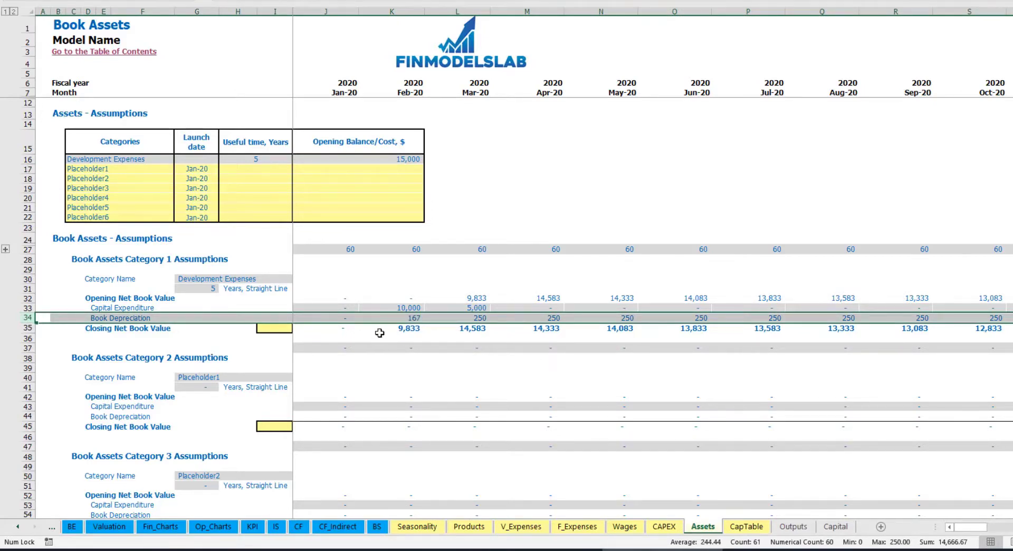
{"action": "left_click_drag", "start_coordinate": [324, 305], "coordinate": [580, 301]}
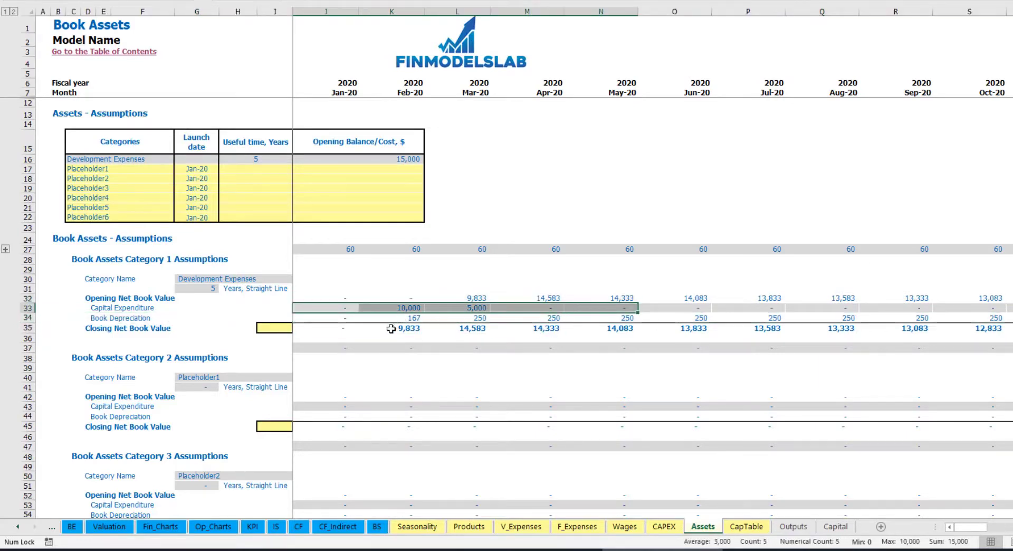
{"action": "left_click_drag", "start_coordinate": [344, 331], "coordinate": [645, 332]}
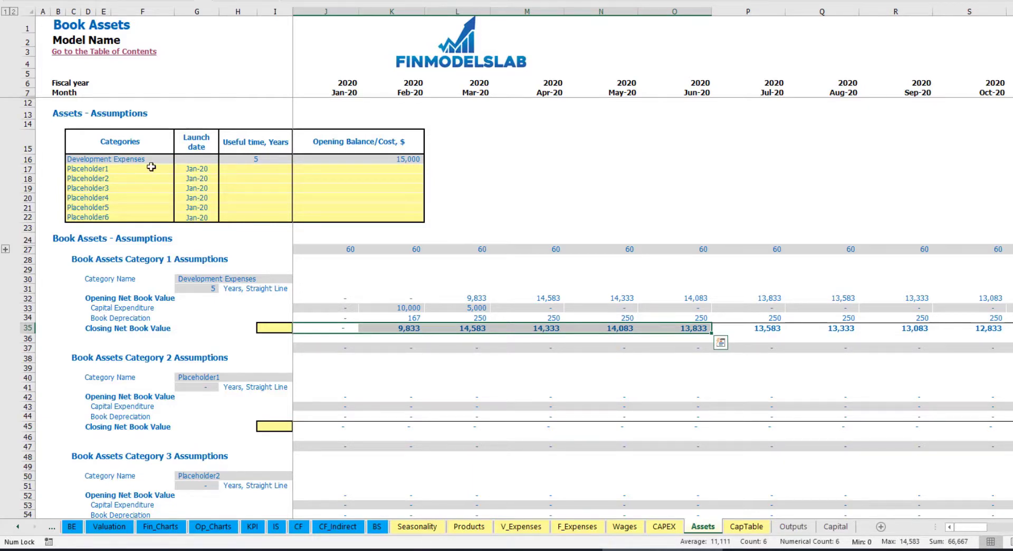
- Rename the Placeholder1 asset category as "Other assets" and set its useful time to 10 years
{"action": "left_click", "coordinate": [135, 167]}
{"action": "type", "text": "Other asses"}
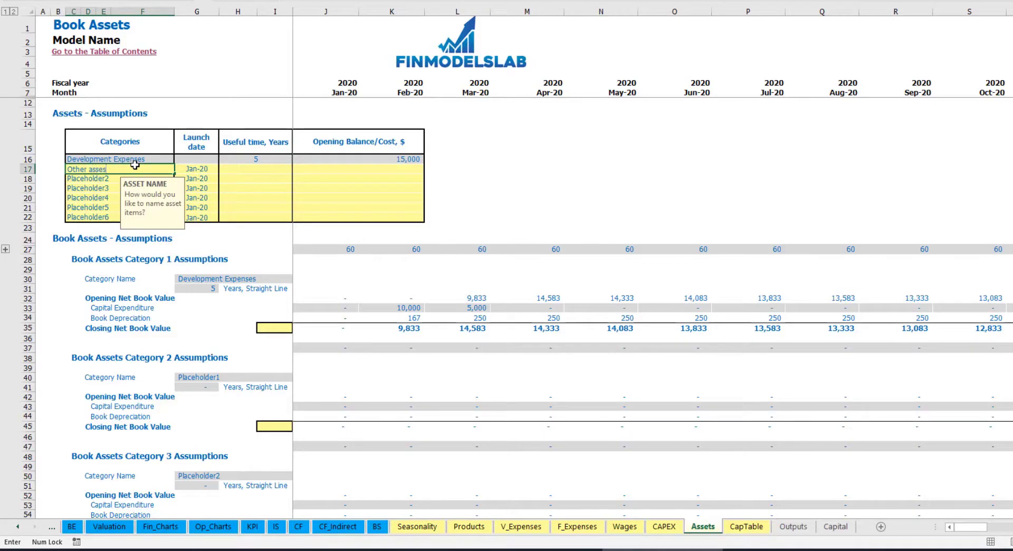
{"action": "key", "text": "Return"}
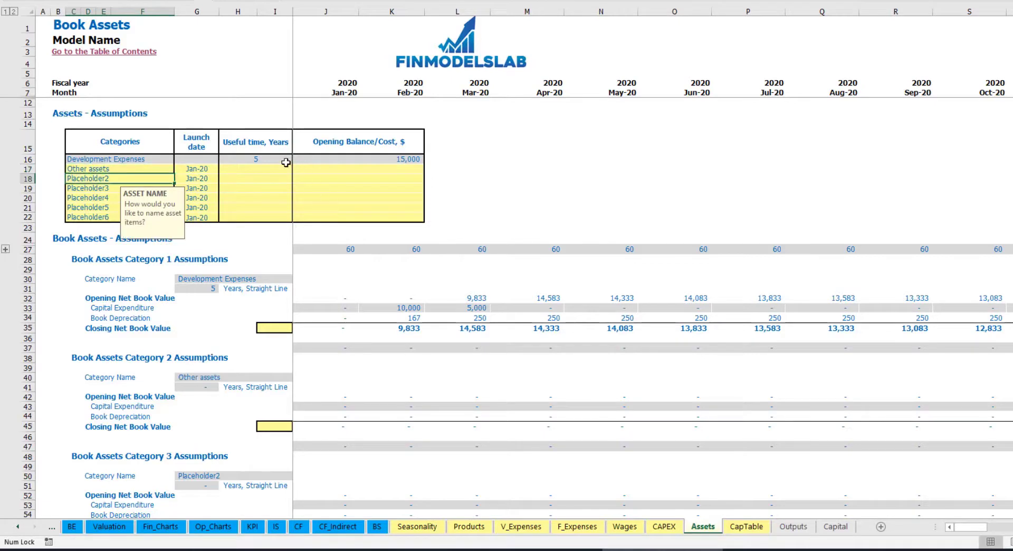
{"action": "left_click", "coordinate": [282, 168]}
{"action": "type", "text": "10"}
{"action": "key", "text": "Return"}
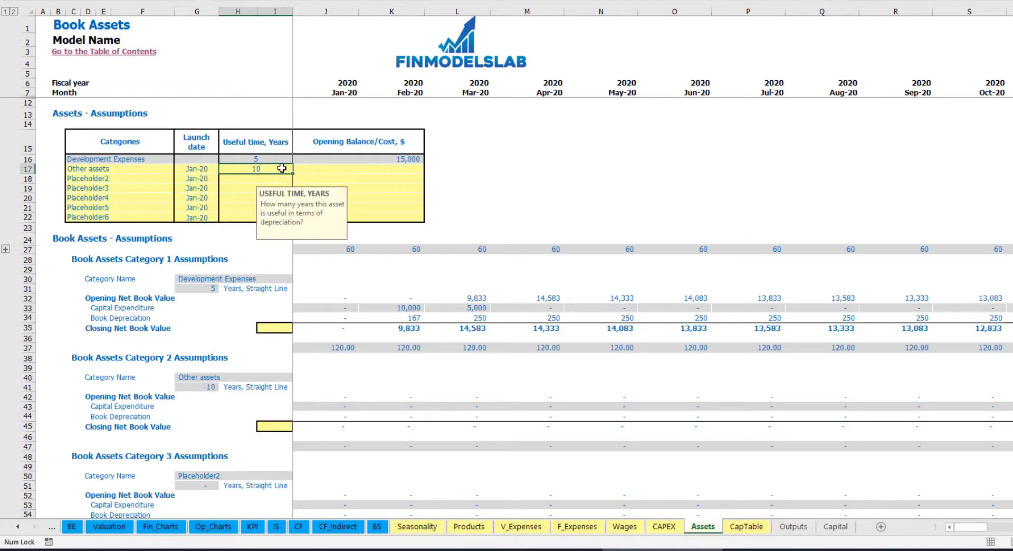
- Set the opening balance/cost of Other assets to 25,000 and its launch date to Apr-20
{"action": "left_click", "coordinate": [361, 170]}
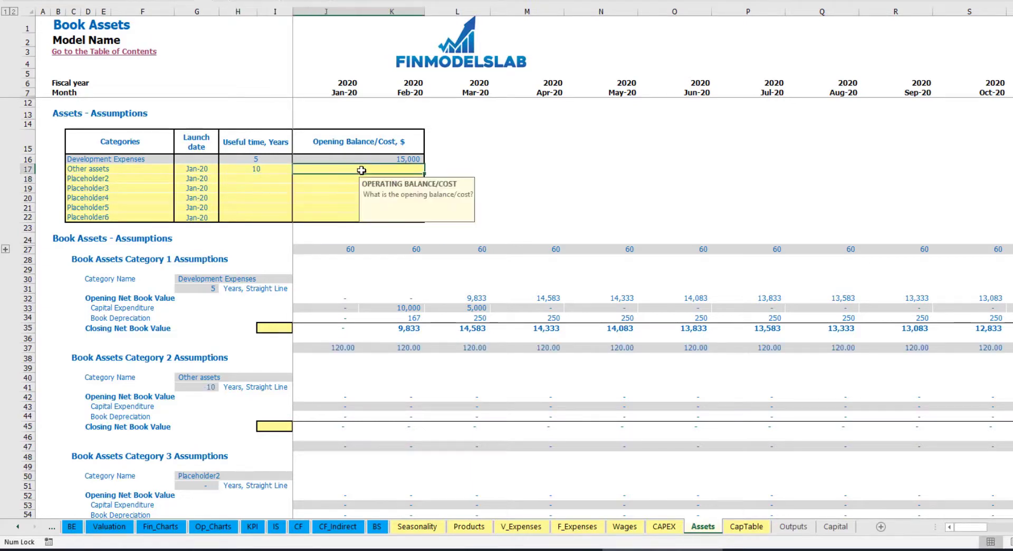
{"action": "type", "text": "25000"}
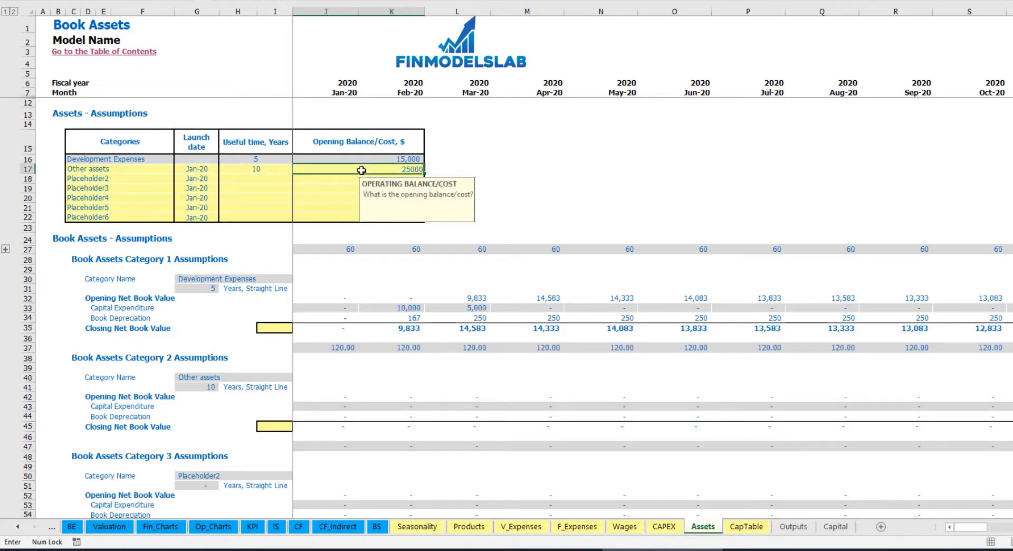
{"action": "key", "text": "Return"}
{"action": "left_click", "coordinate": [205, 167]}
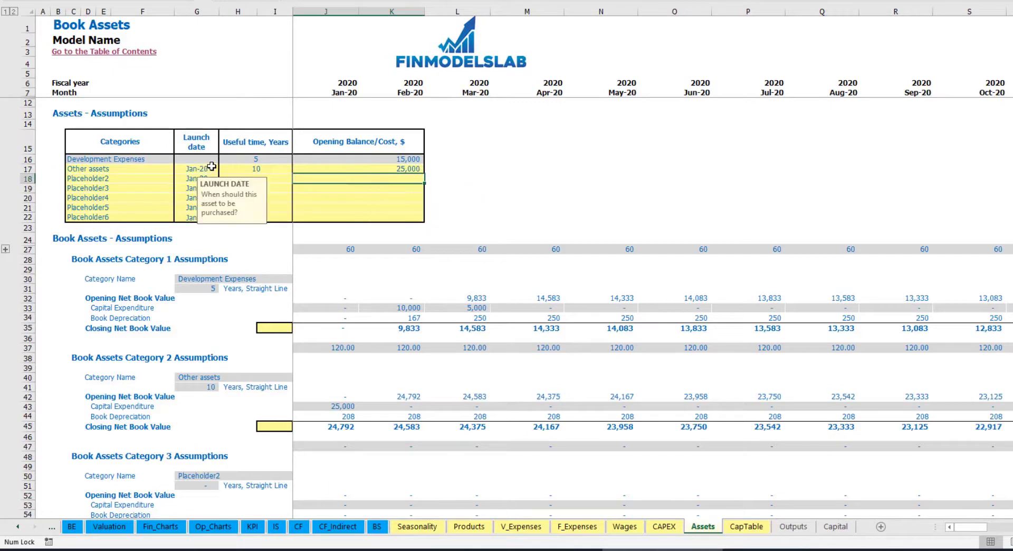
{"action": "left_click", "coordinate": [223, 170]}
{"action": "left_click", "coordinate": [201, 212]}
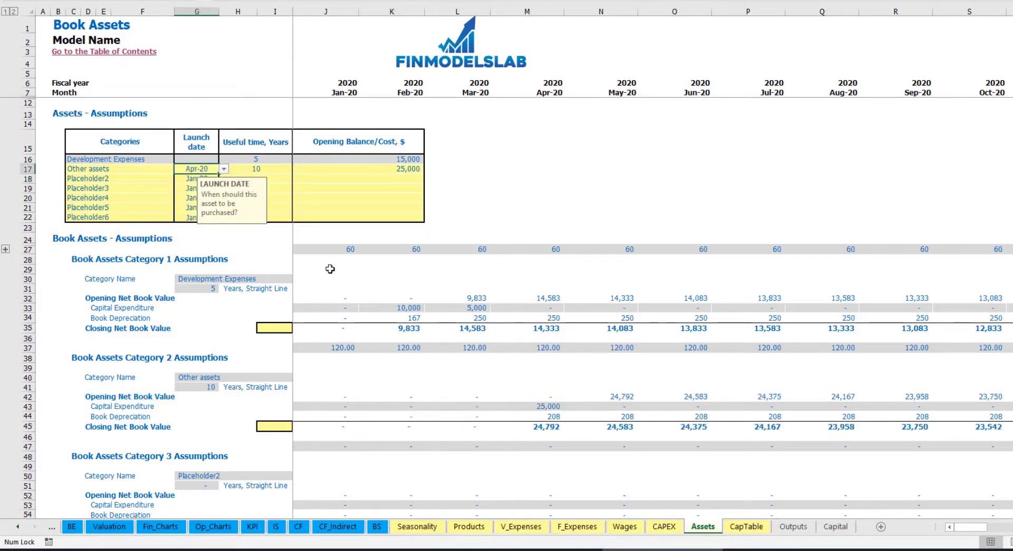
- Review the capital expenditure, book depreciation and closing net book value calculated for Other assets
{"action": "left_click", "coordinate": [551, 408]}
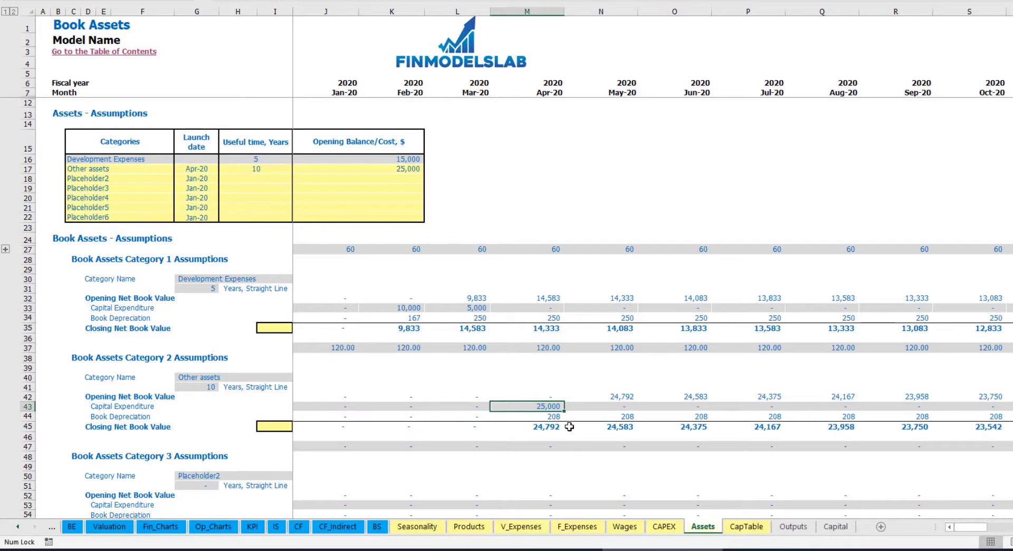
{"action": "left_click_drag", "start_coordinate": [559, 416], "coordinate": [751, 415]}
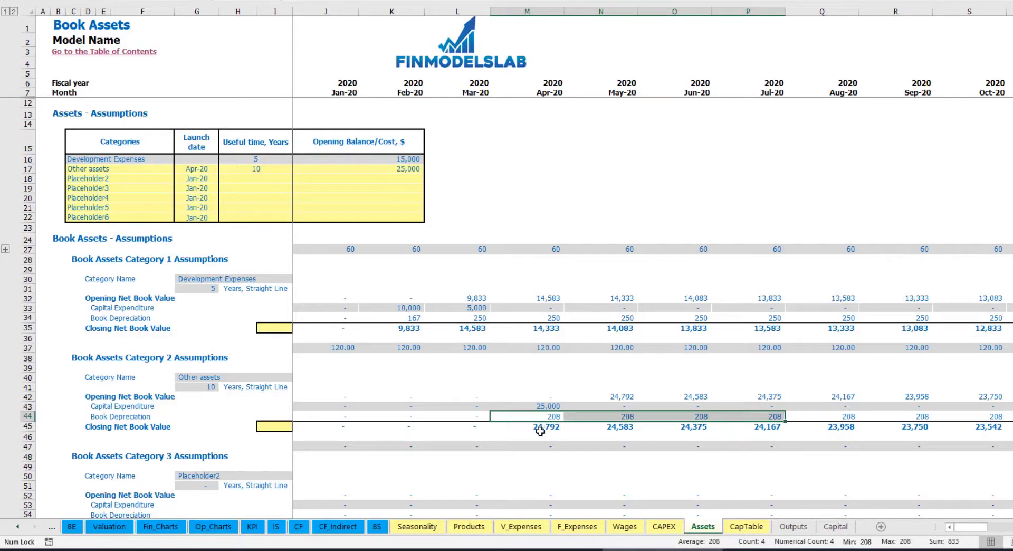
{"action": "left_click_drag", "start_coordinate": [541, 431], "coordinate": [797, 425]}
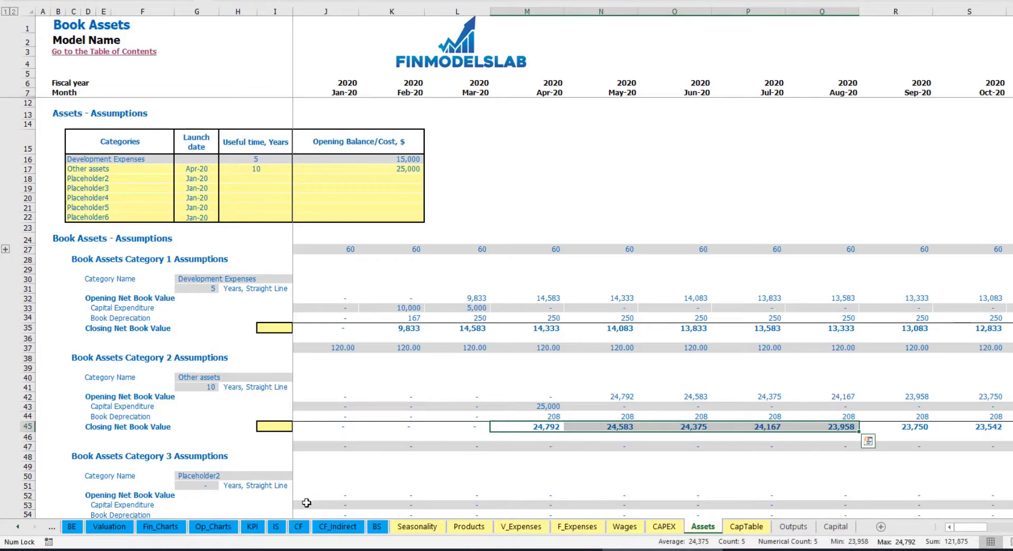
- Check depreciation in the income statement and fixed asset spending in the cash flow statement
{"action": "left_click", "coordinate": [276, 526]}
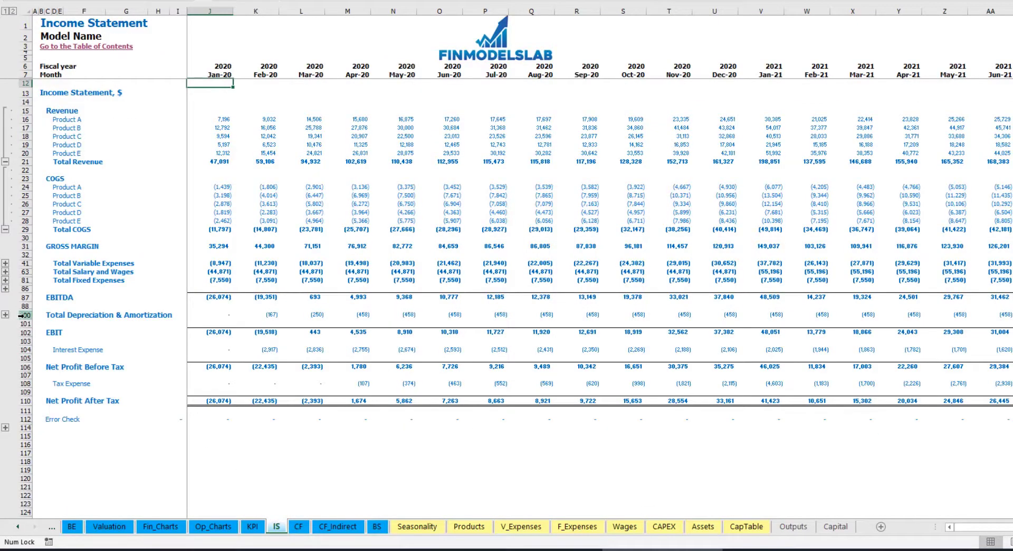
{"action": "left_click", "coordinate": [297, 526]}
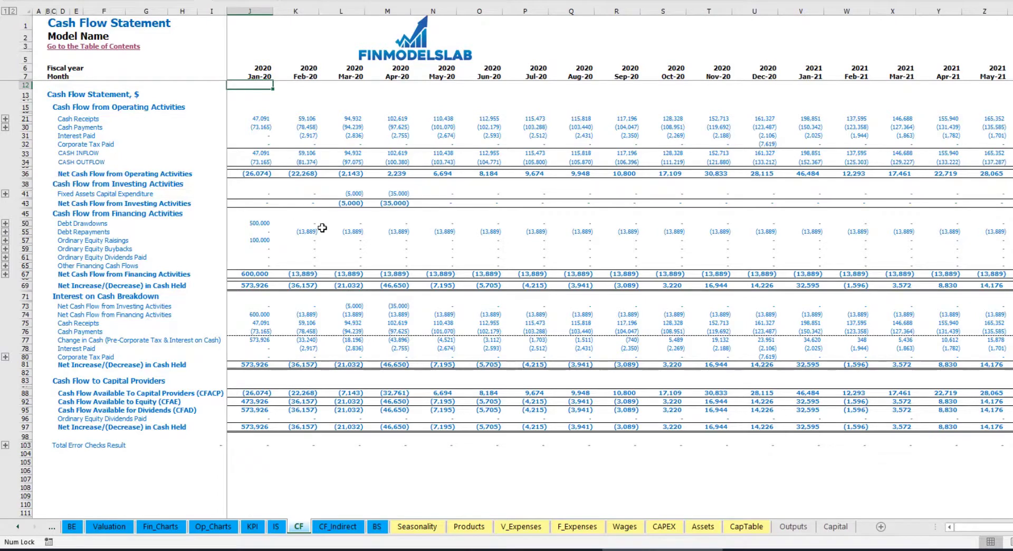
- Examine the Fixed Assets, CAPEX Prepayment and CAPEX Payable rows in the balance sheet
{"action": "left_click", "coordinate": [377, 527]}
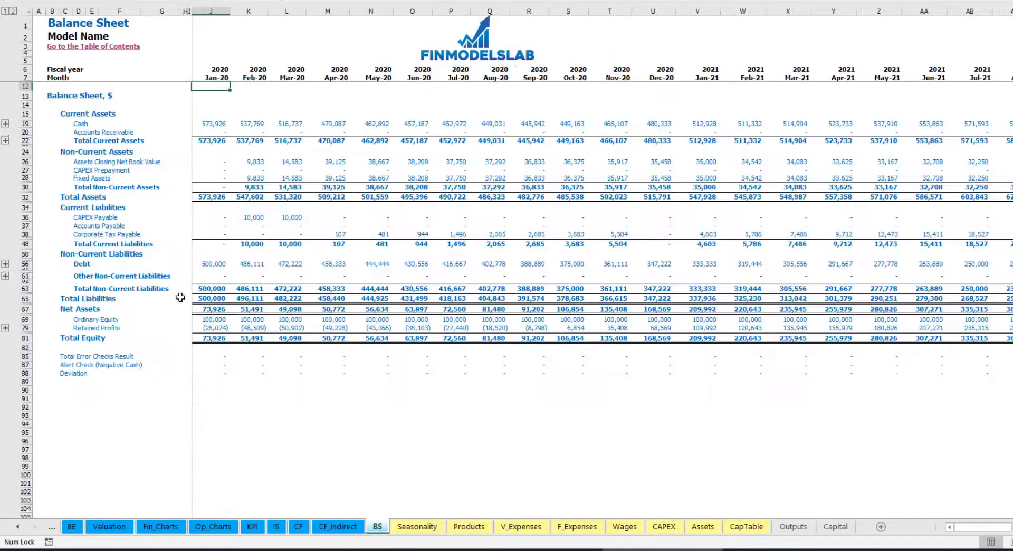
{"action": "left_click", "coordinate": [26, 178]}
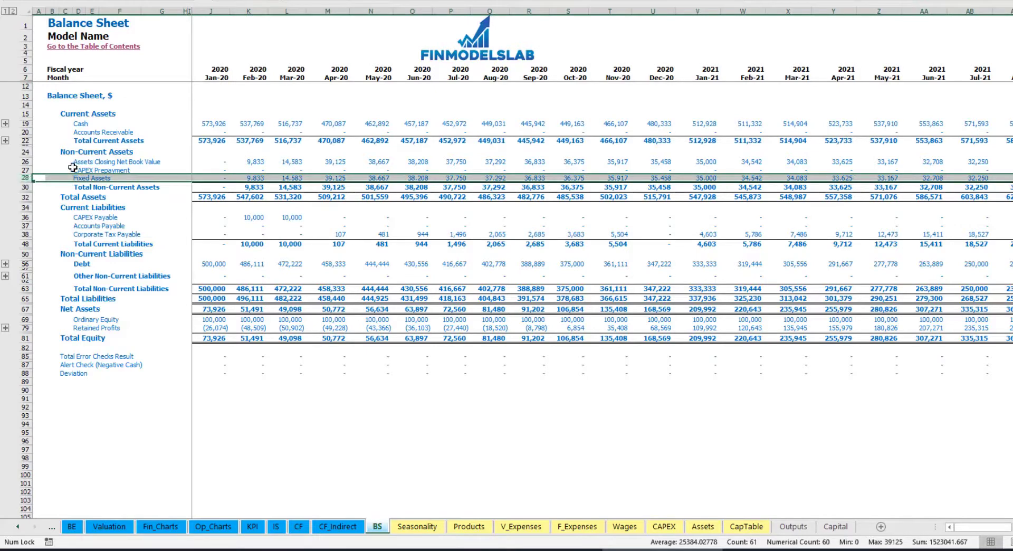
{"action": "left_click", "coordinate": [23, 170]}
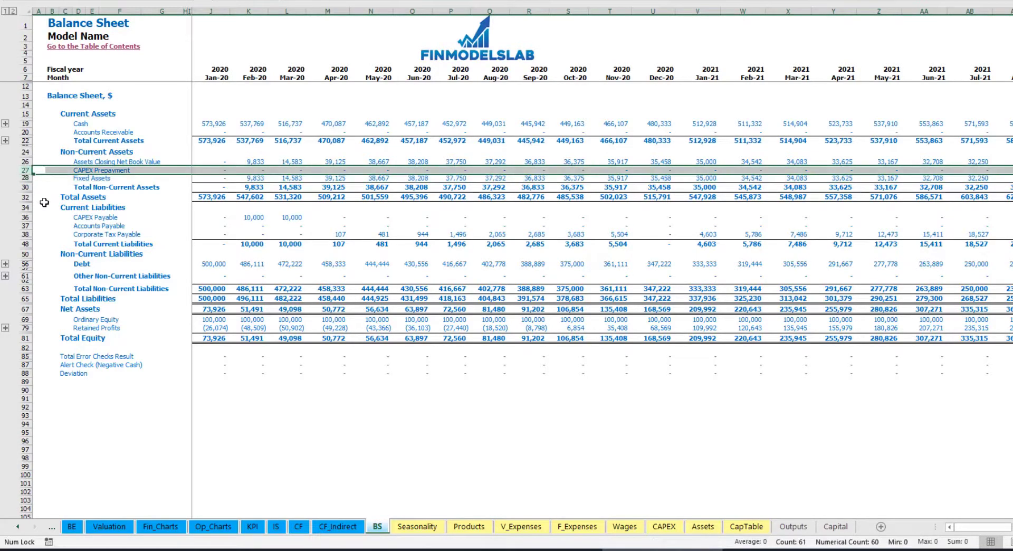
{"action": "left_click", "coordinate": [26, 217]}
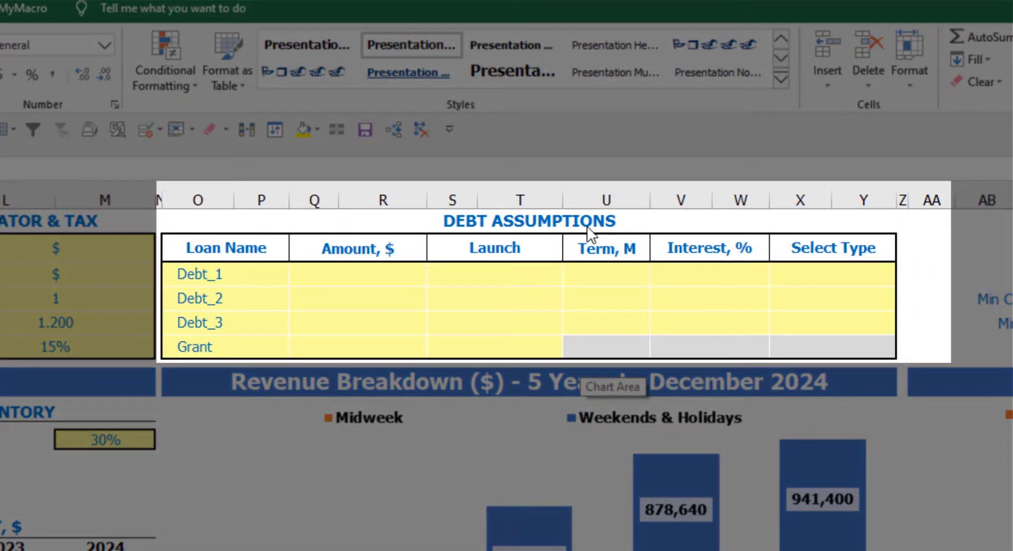
- Set the Debt_1 repayment type to Annuity in the debt assumptions table
{"action": "left_click", "coordinate": [588, 221]}
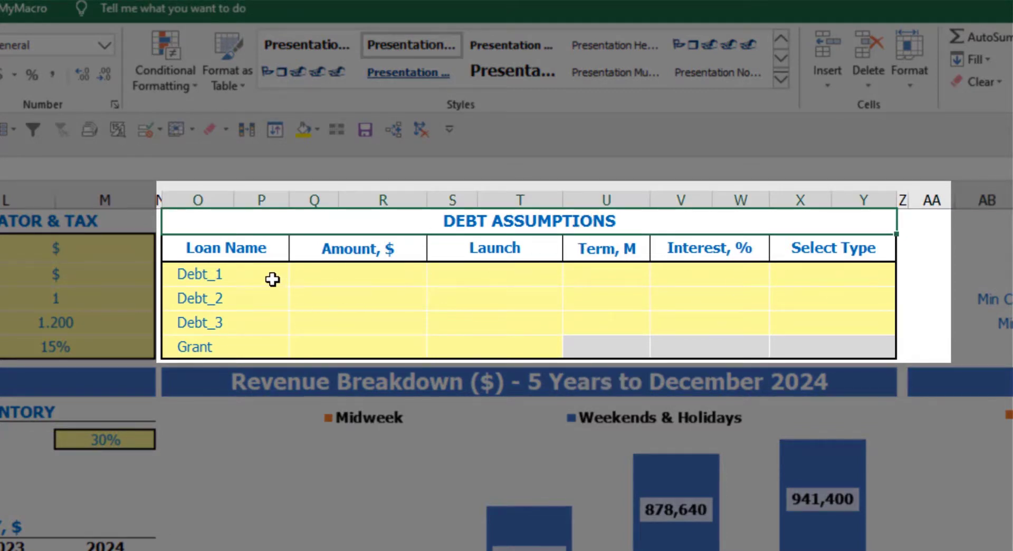
{"action": "left_click", "coordinate": [892, 270]}
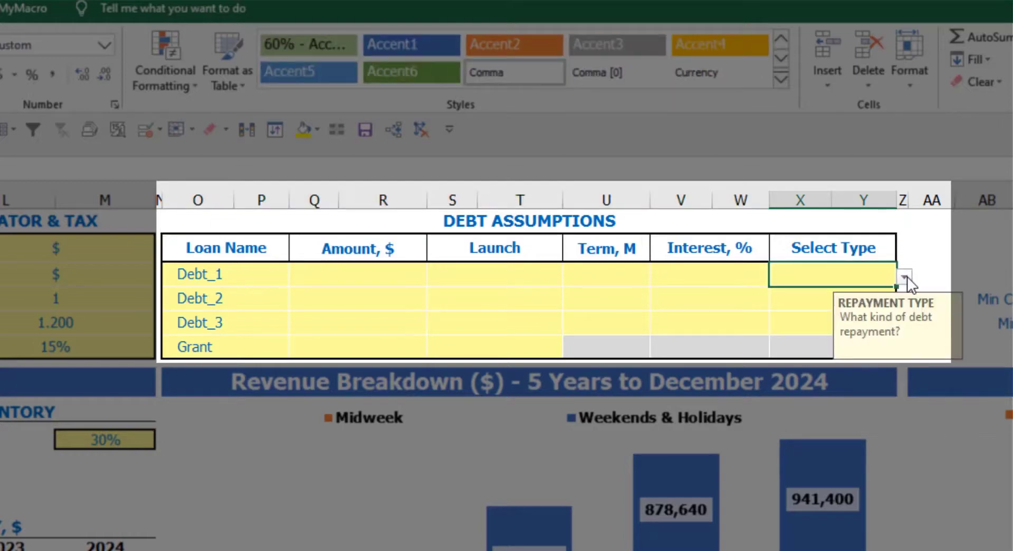
{"action": "left_click", "coordinate": [905, 277]}
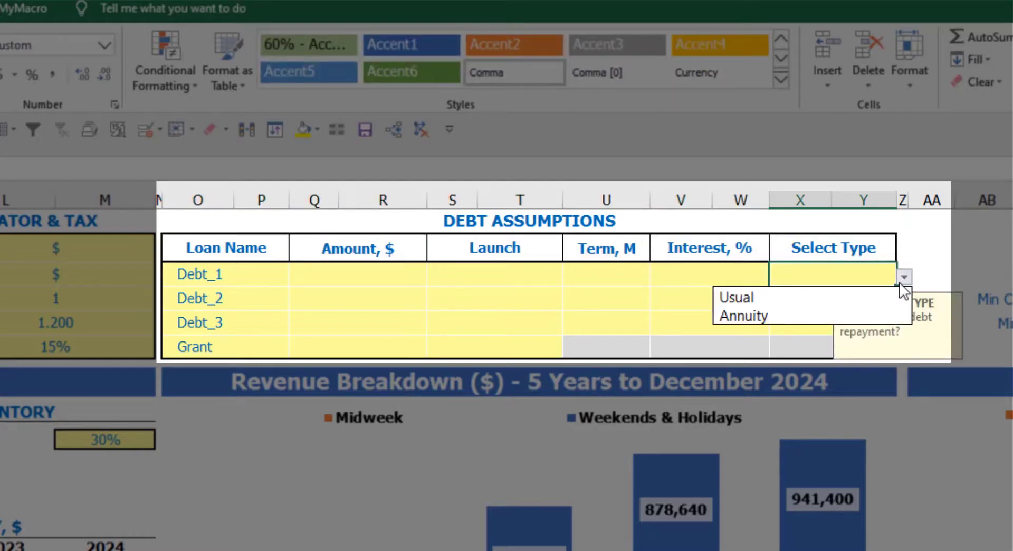
{"action": "left_click", "coordinate": [882, 311]}
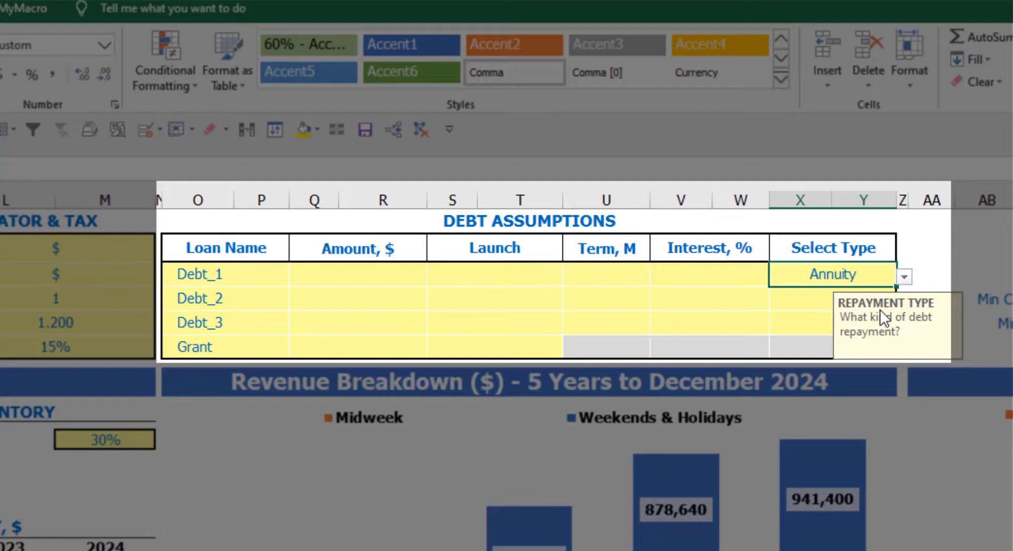
- Set the Debt_1 repayment type to Usual and its loan amount to 1,000,000
{"action": "left_click", "coordinate": [905, 277]}
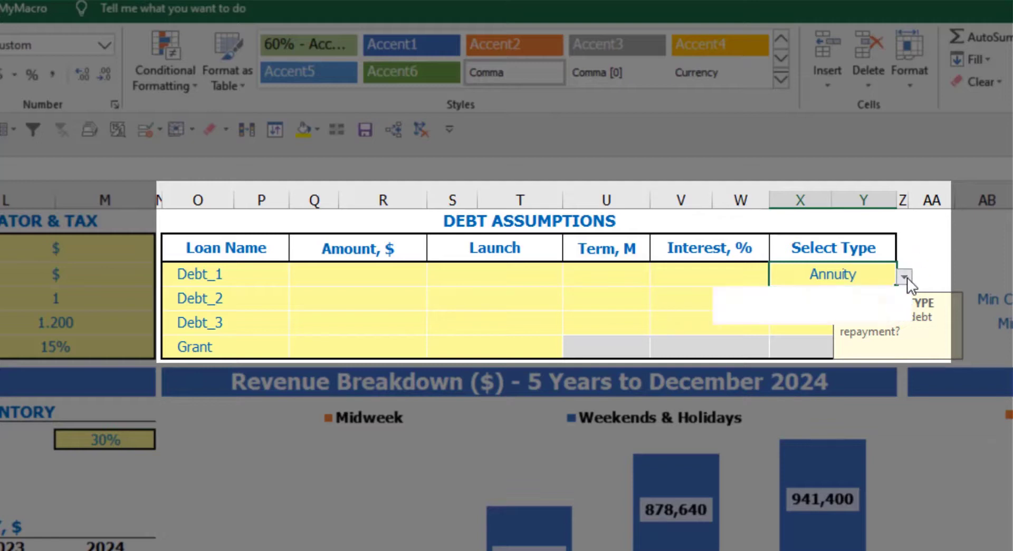
{"action": "left_click", "coordinate": [871, 297]}
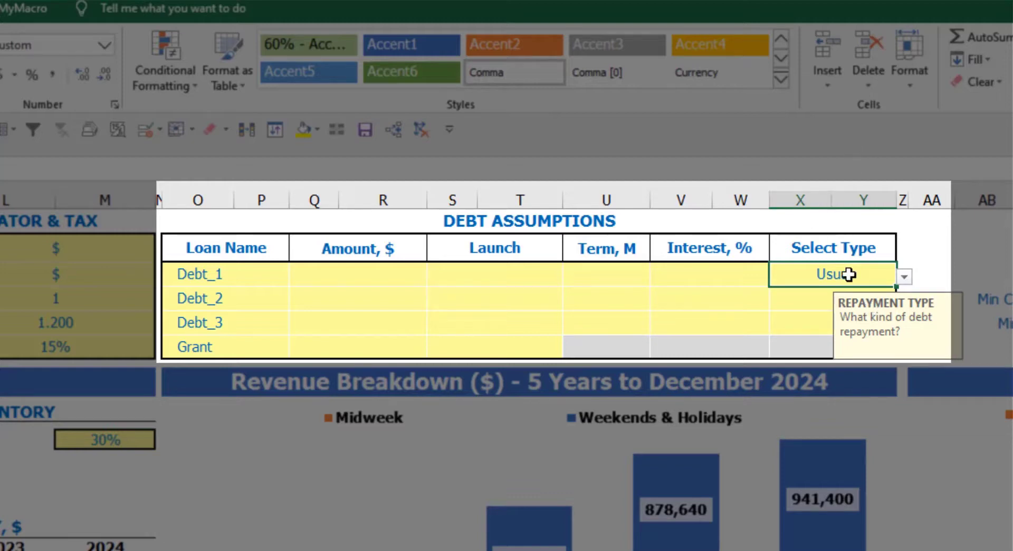
{"action": "left_click", "coordinate": [400, 275]}
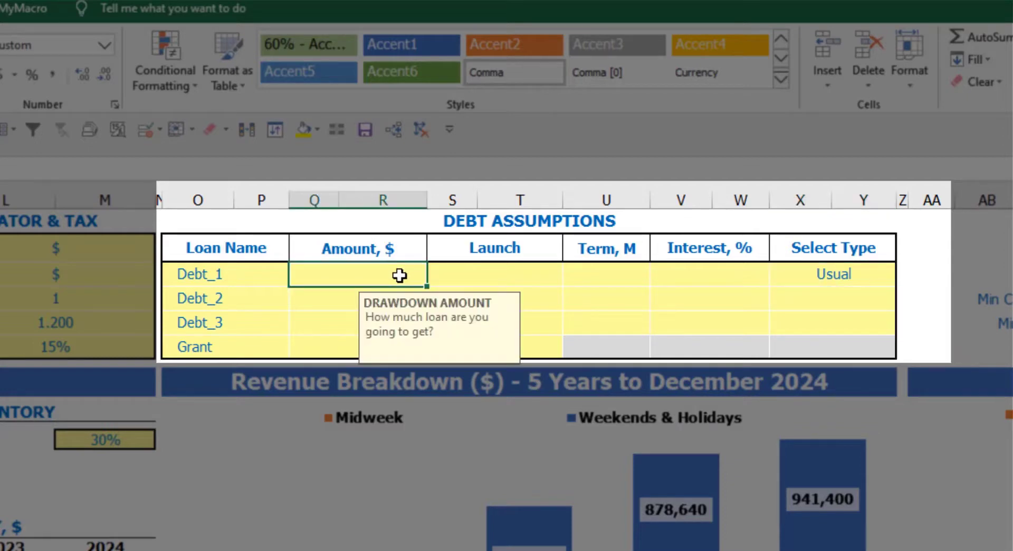
{"action": "type", "text": "1,0"}
{"action": "type", "text": "00,000"}
{"action": "key", "text": "Return"}
- Set the Debt_1 launch date to Feb-20 and its repayment term to 60 months
{"action": "left_click", "coordinate": [561, 269]}
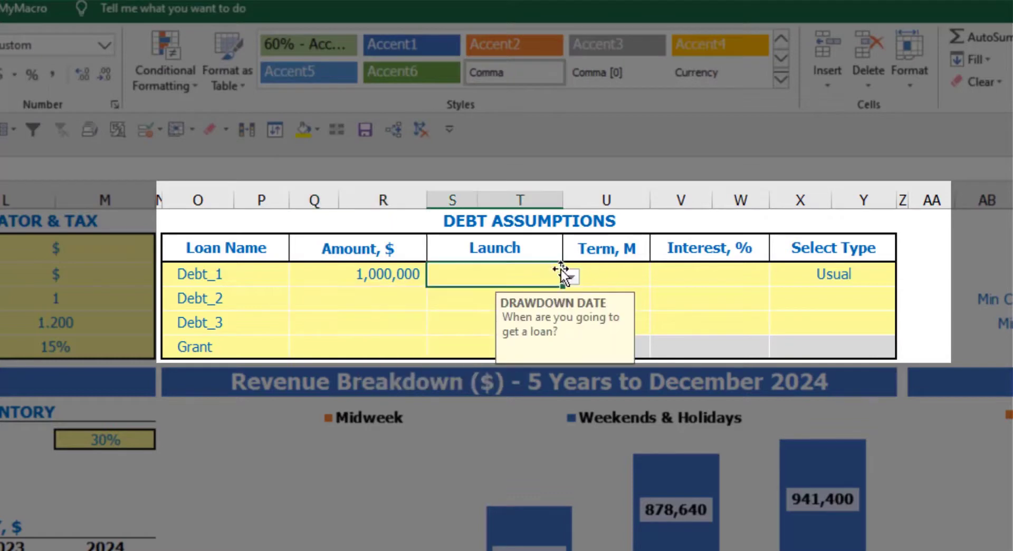
{"action": "left_click", "coordinate": [571, 277]}
{"action": "left_click", "coordinate": [530, 317]}
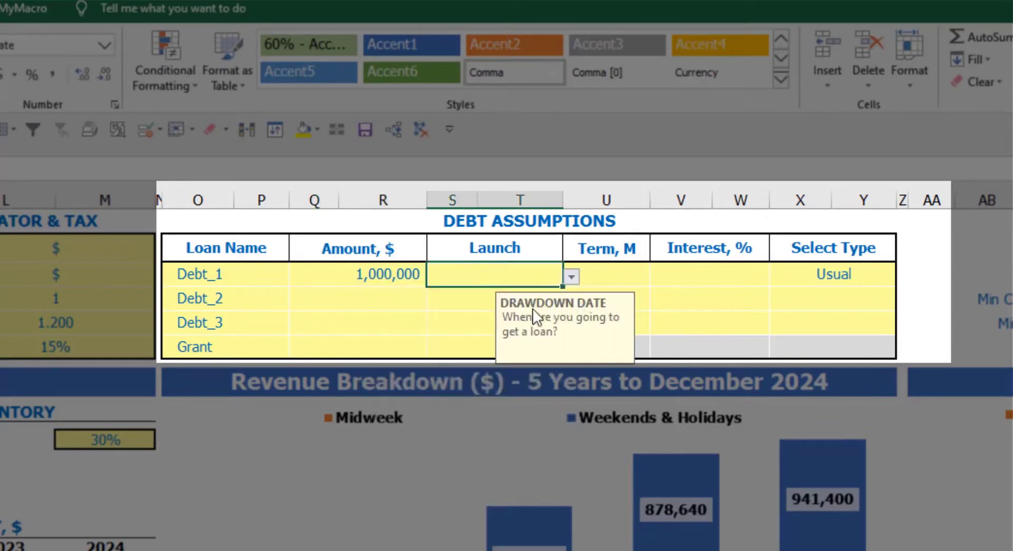
{"action": "left_click", "coordinate": [608, 267]}
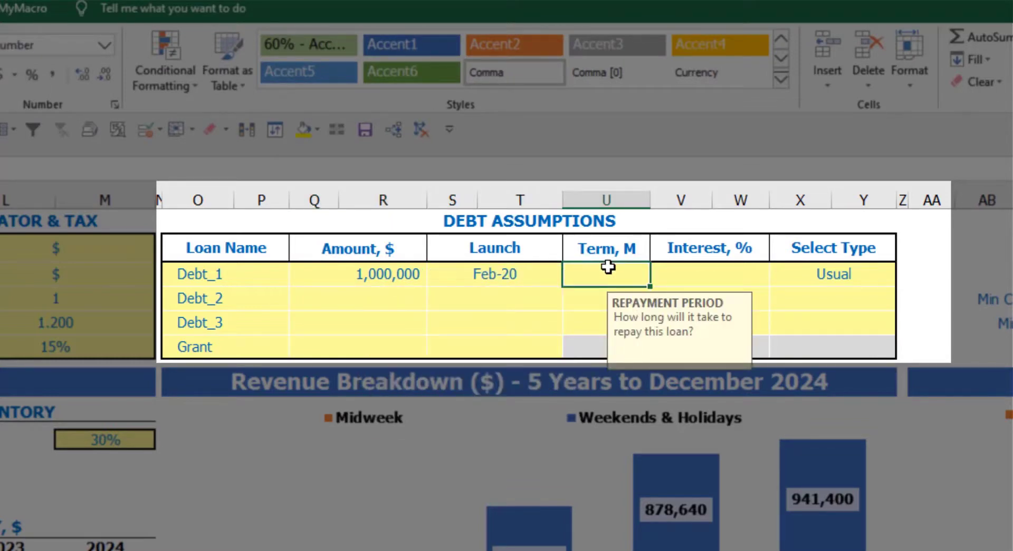
{"action": "type", "text": "60"}
{"action": "key", "text": "Return"}
- Set the Debt_1 annual interest rate to 5% in the debt assumptions table
{"action": "left_click", "coordinate": [667, 272]}
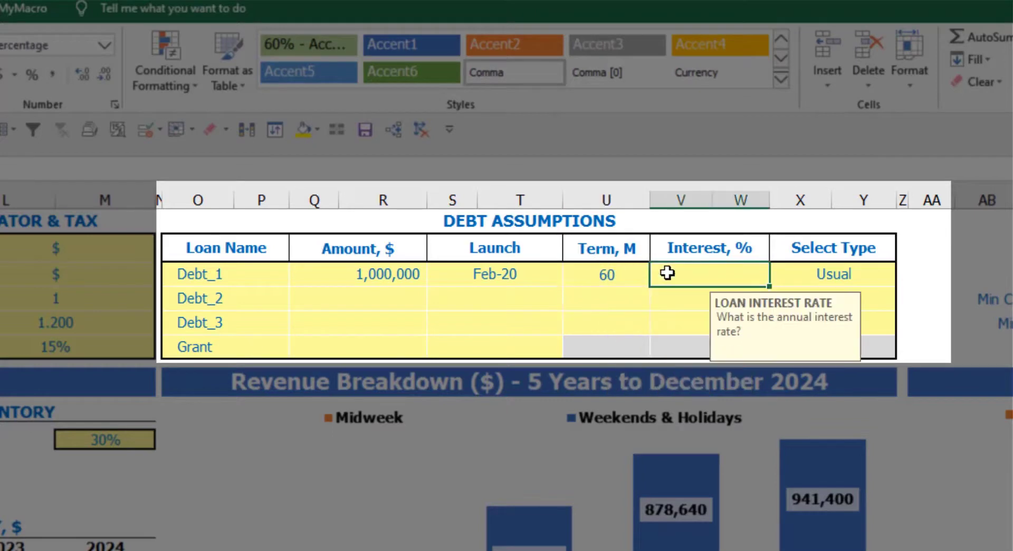
{"action": "type", "text": "5"}
{"action": "key", "text": "Return"}
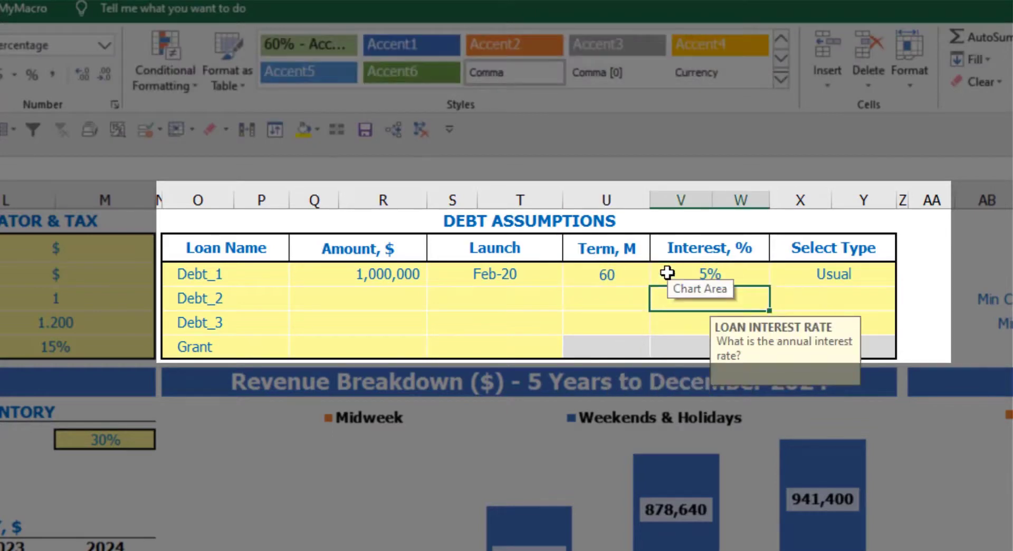
- Enter a Grant amount of 500,000 with a Mar-20 launch date in the debt assumptions table
{"action": "left_click", "coordinate": [374, 351]}
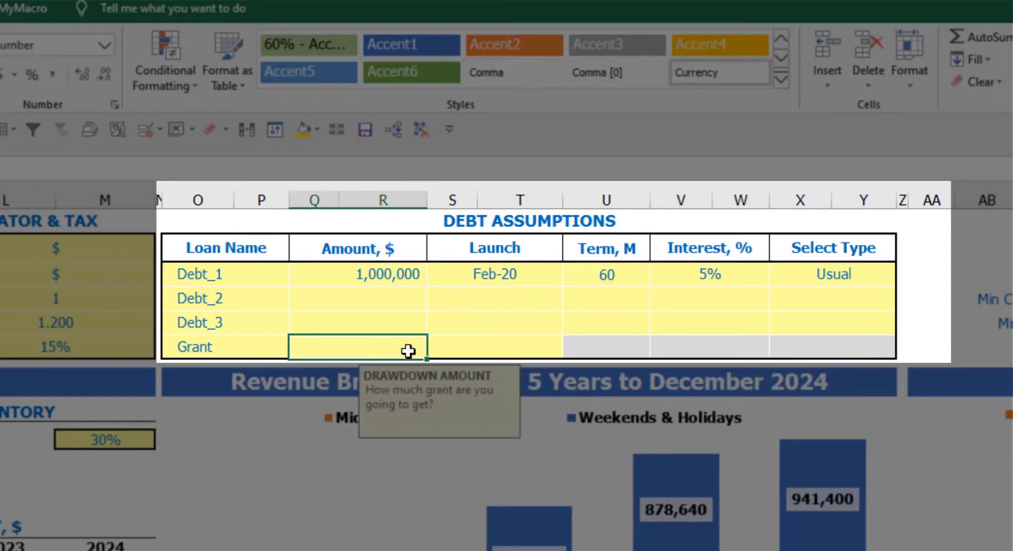
{"action": "type", "text": "500,00"}
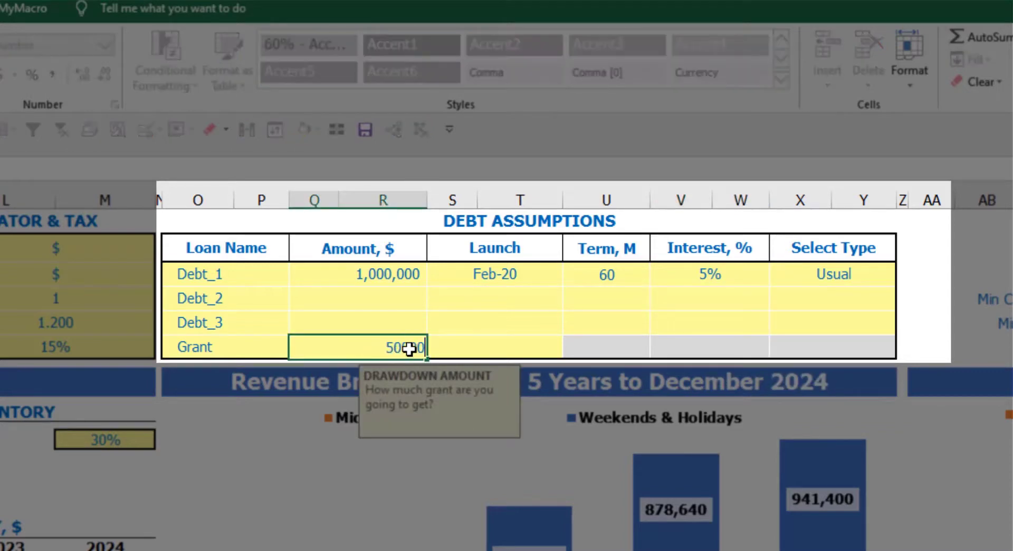
{"action": "type", "text": "0"}
{"action": "key", "text": "Return"}
{"action": "left_click", "coordinate": [543, 350]}
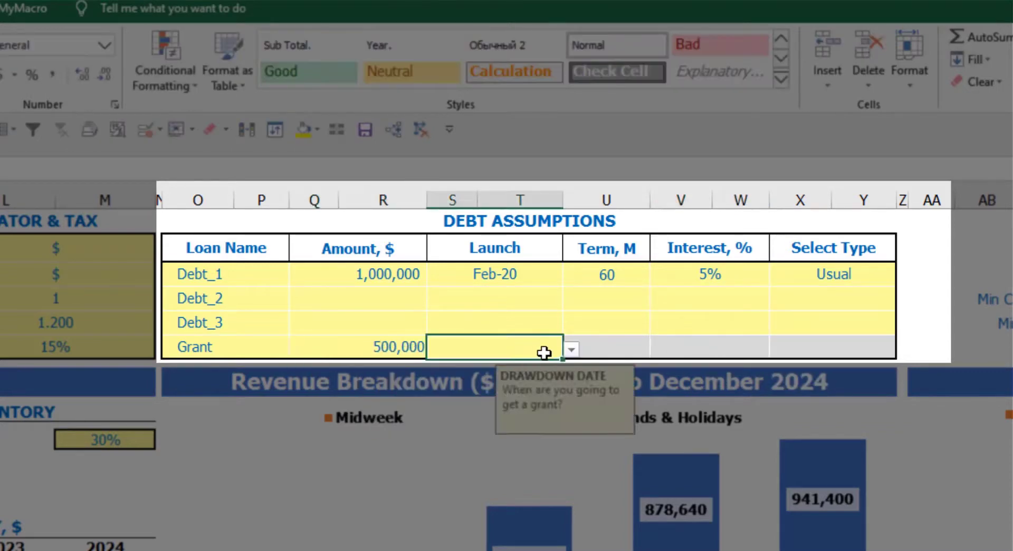
{"action": "left_click", "coordinate": [572, 350]}
{"action": "left_click", "coordinate": [511, 412]}
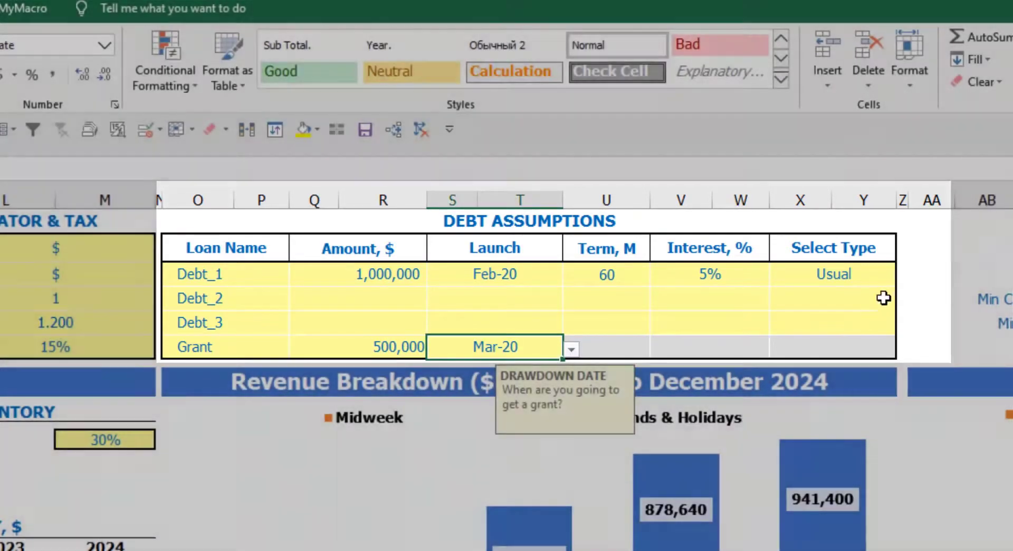
{"action": "left_click", "coordinate": [923, 259]}
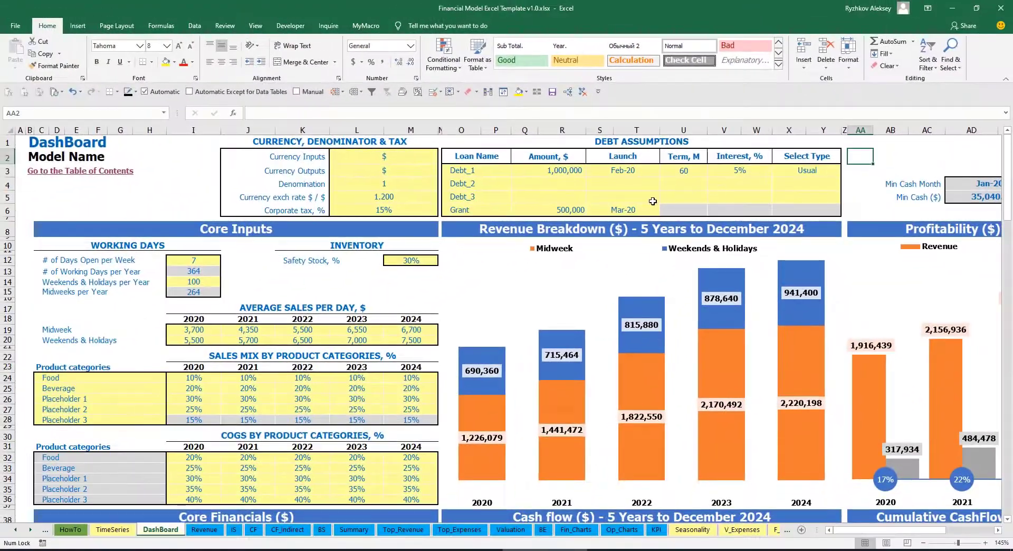
- Examine the debt balance, repayment and interest calculations for each loan and the total debts on the Capital sheet
{"action": "left_click", "coordinate": [31, 530]}
{"action": "left_click", "coordinate": [30, 530]}
{"action": "left_click", "coordinate": [30, 530]}
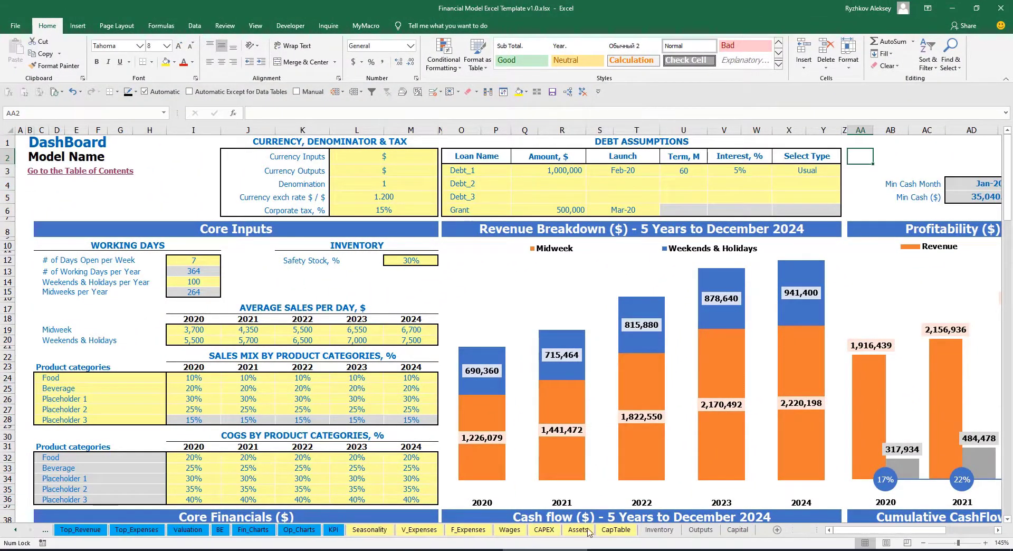
{"action": "left_click", "coordinate": [742, 532]}
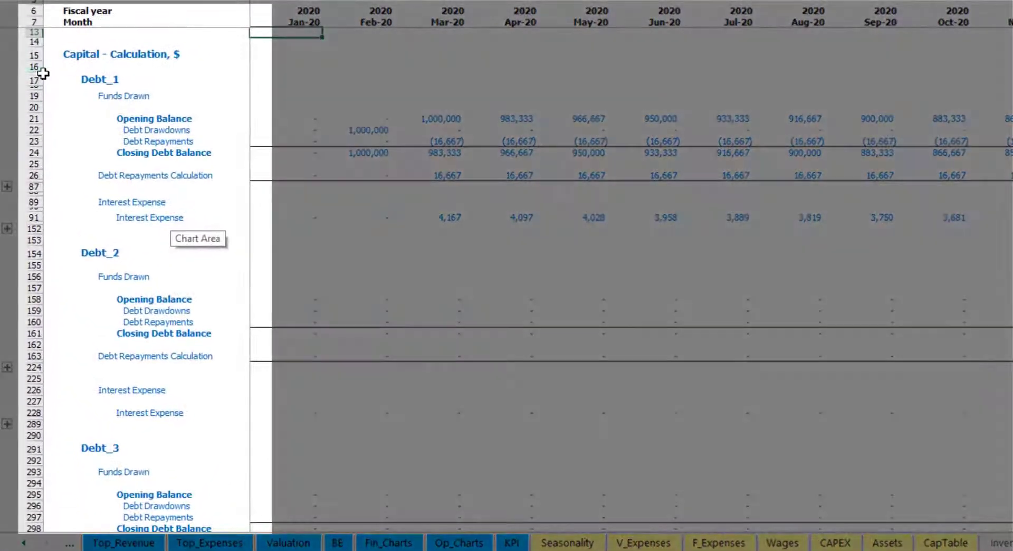
{"action": "scroll", "coordinate": [30, 259], "scroll_direction": "down", "scroll_amount": 5}
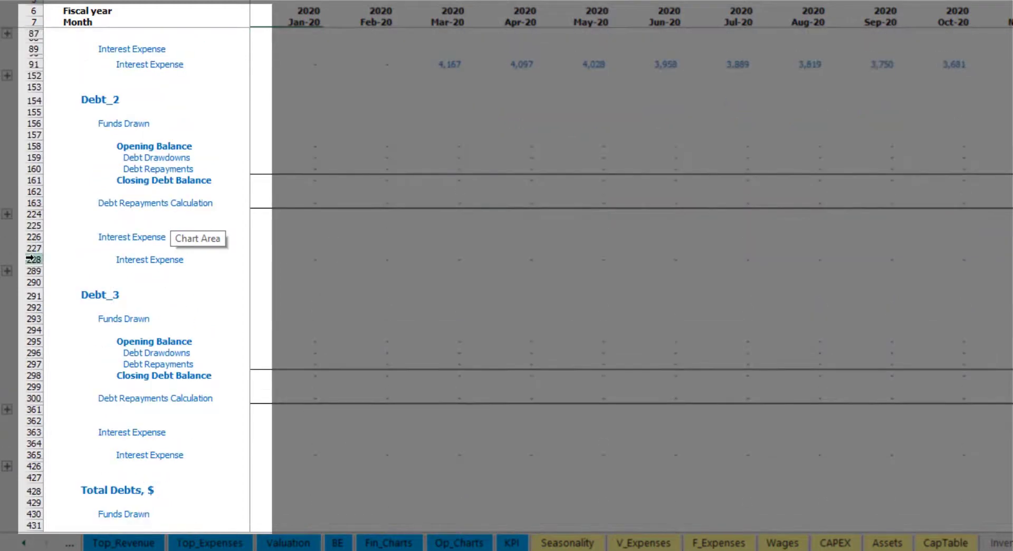
{"action": "scroll", "coordinate": [42, 232], "scroll_direction": "down", "scroll_amount": 5}
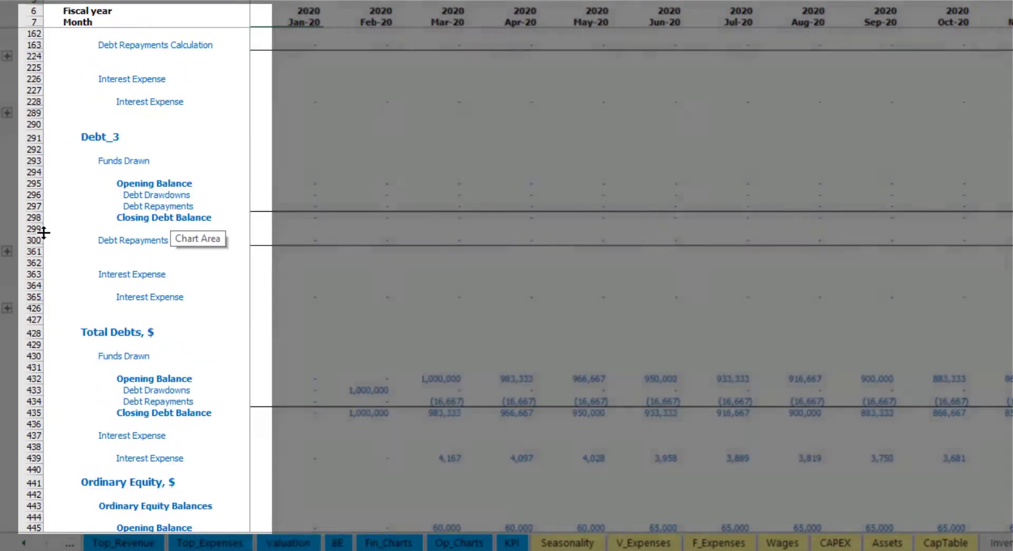
{"action": "scroll", "coordinate": [64, 263], "scroll_direction": "up", "scroll_amount": 5}
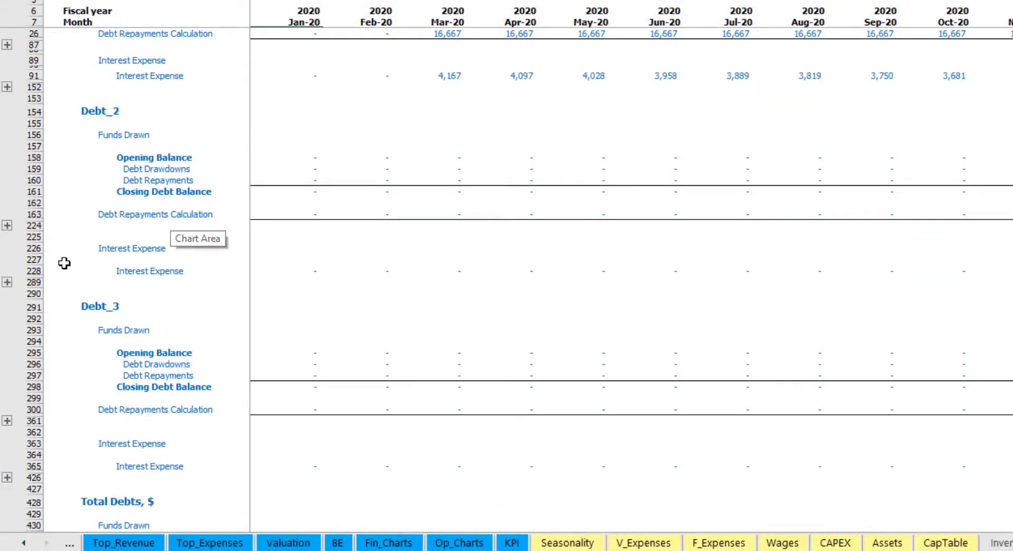
{"action": "scroll", "coordinate": [64, 263], "scroll_direction": "up", "scroll_amount": 4}
- Examine the Interest Expense row in the income statement
{"action": "left_click", "coordinate": [23, 544]}
{"action": "left_click", "coordinate": [24, 543]}
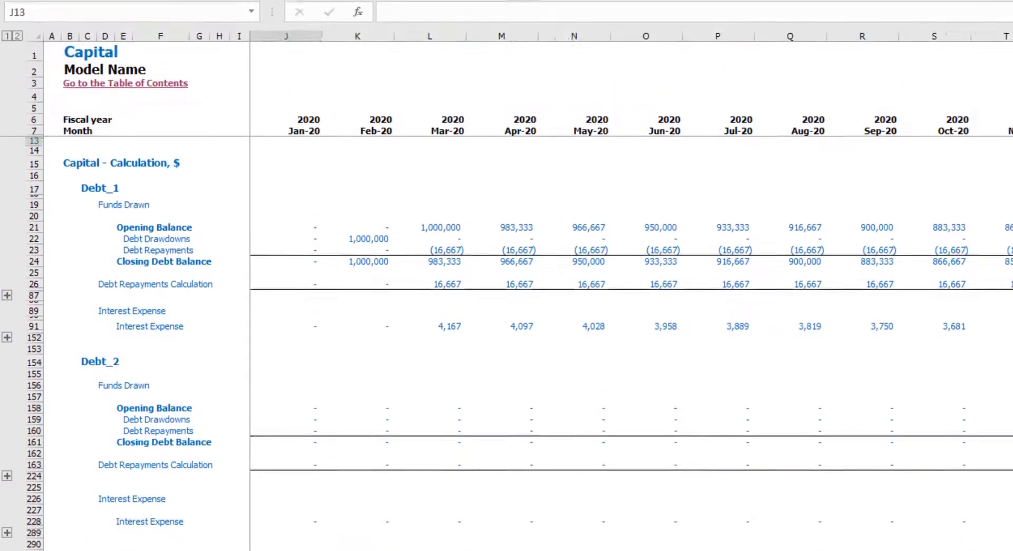
{"action": "left_click", "coordinate": [129, 549]}
{"action": "left_click", "coordinate": [35, 344]}
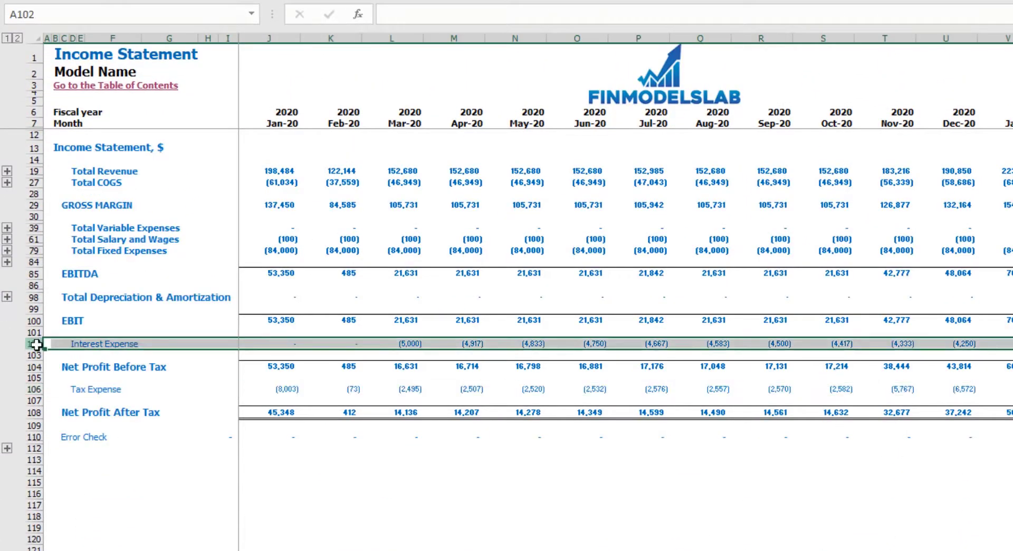
- Examine the Interest Paid, Debt Drawdowns and Debt Repayments rows in the cash flow statement and the Debt row in the balance sheet
{"action": "left_click", "coordinate": [177, 549]}
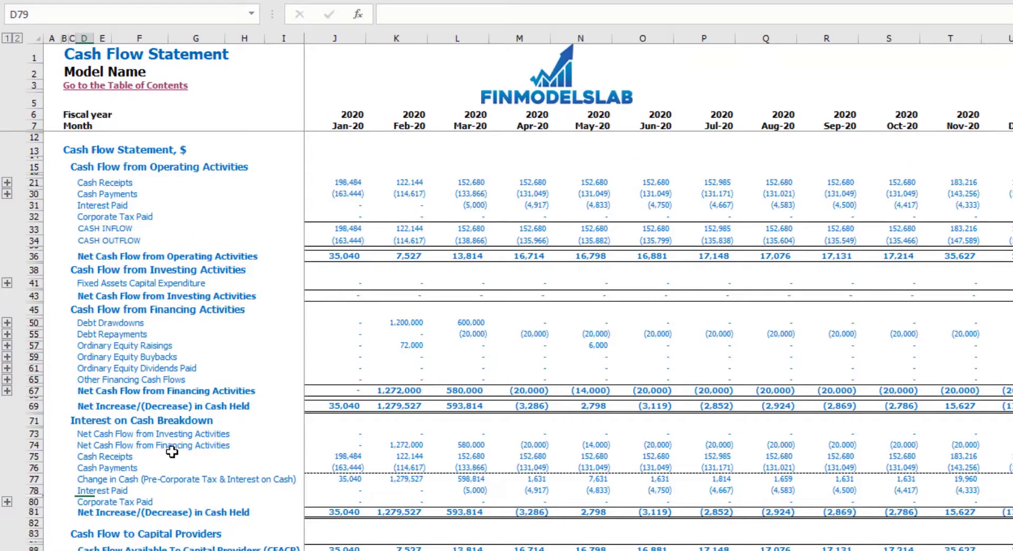
{"action": "left_click", "coordinate": [35, 206]}
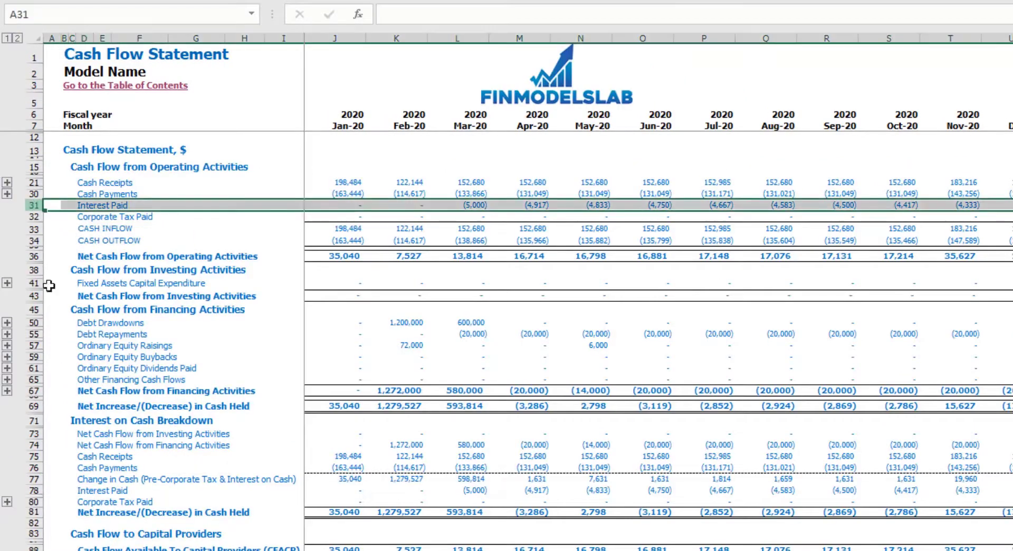
{"action": "left_click", "coordinate": [32, 323]}
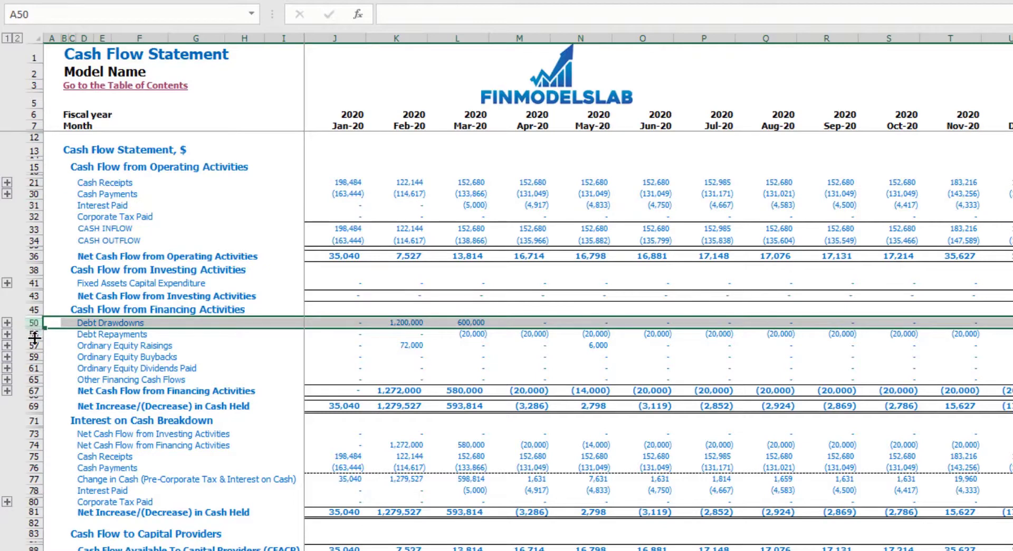
{"action": "left_click", "coordinate": [32, 334]}
{"action": "key", "text": "ctrl+Page_Down"}
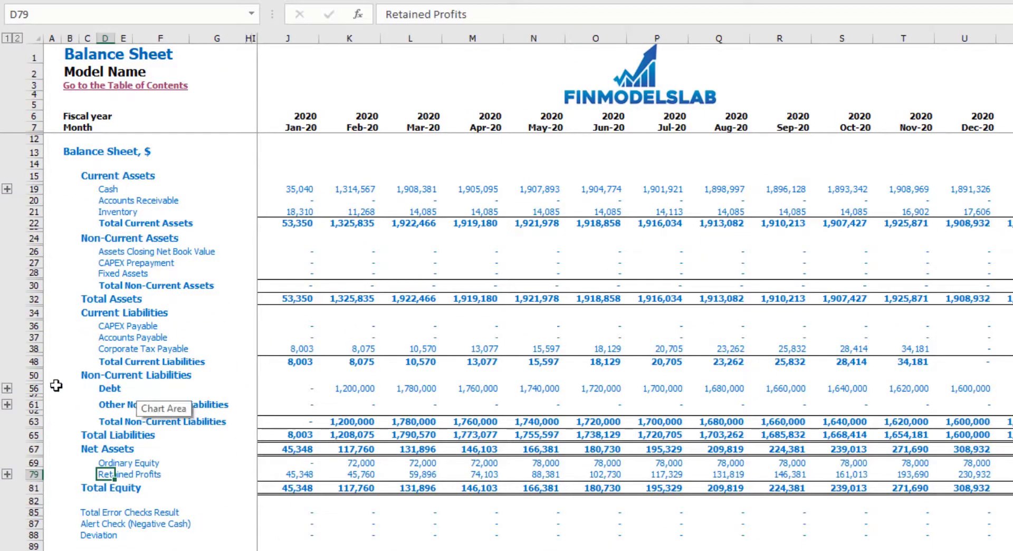
{"action": "left_click", "coordinate": [35, 389]}
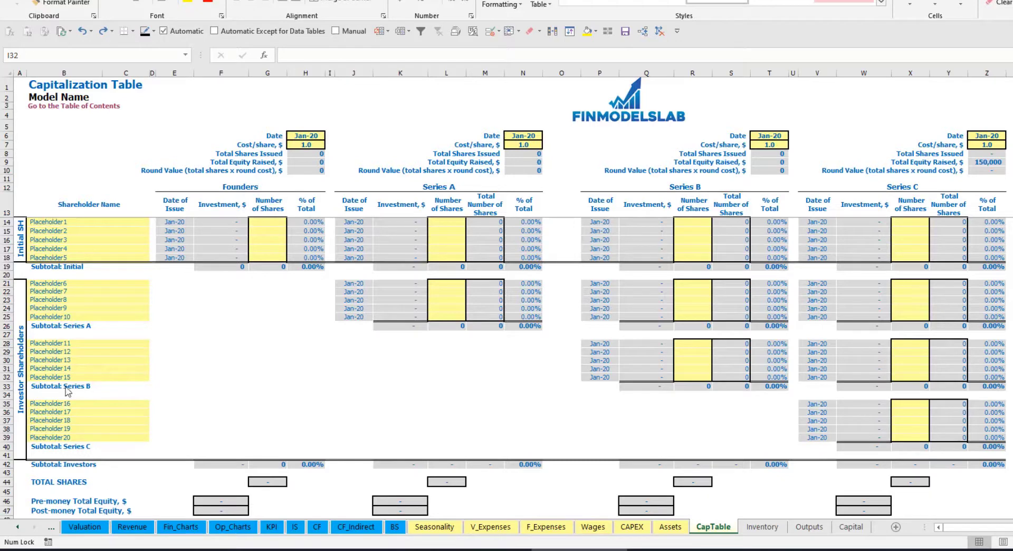
- Rename the first two initial shareholders in the capitalization table as Founder 1 and Founder 2
{"action": "left_click", "coordinate": [50, 222]}
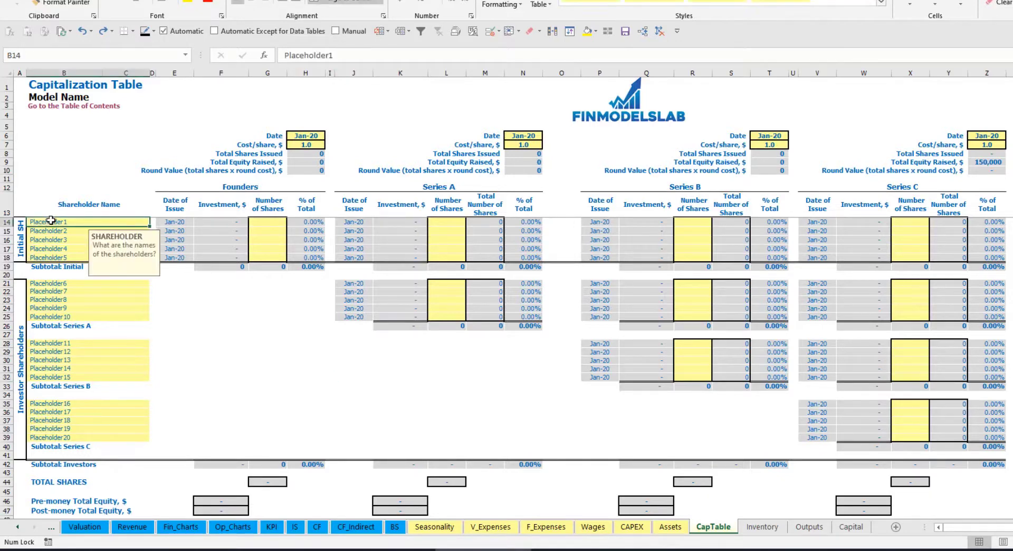
{"action": "type", "text": "Foun"}
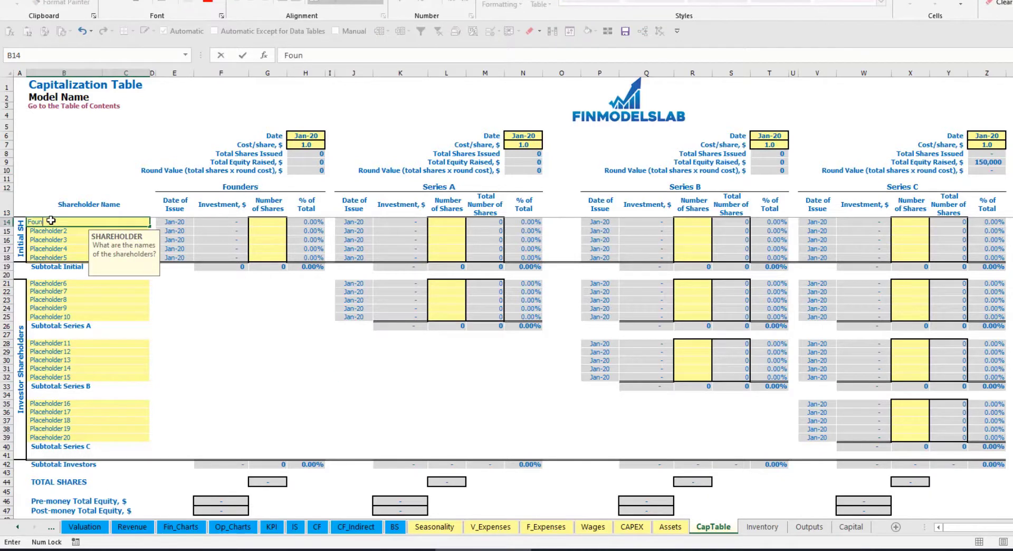
{"action": "type", "text": "der 1"}
{"action": "key", "text": "ctrl+Return"}
{"action": "key", "text": "ctrl+c"}
{"action": "key", "text": "Down"}
{"action": "key", "text": "ctrl+v"}
{"action": "left_click", "coordinate": [329, 56]}
{"action": "key", "text": "BackSpace"}
{"action": "type", "text": "2"}
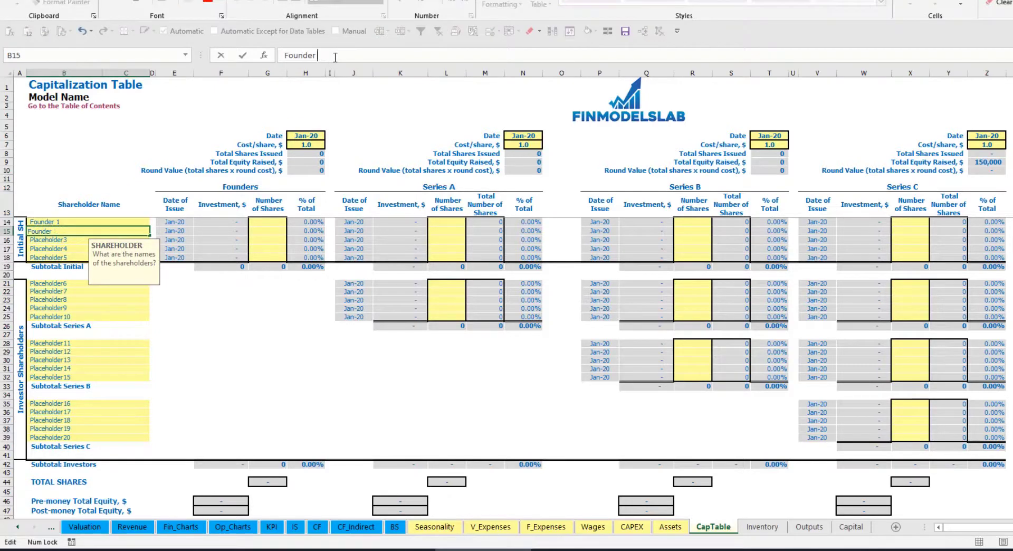
{"action": "key", "text": "Return"}
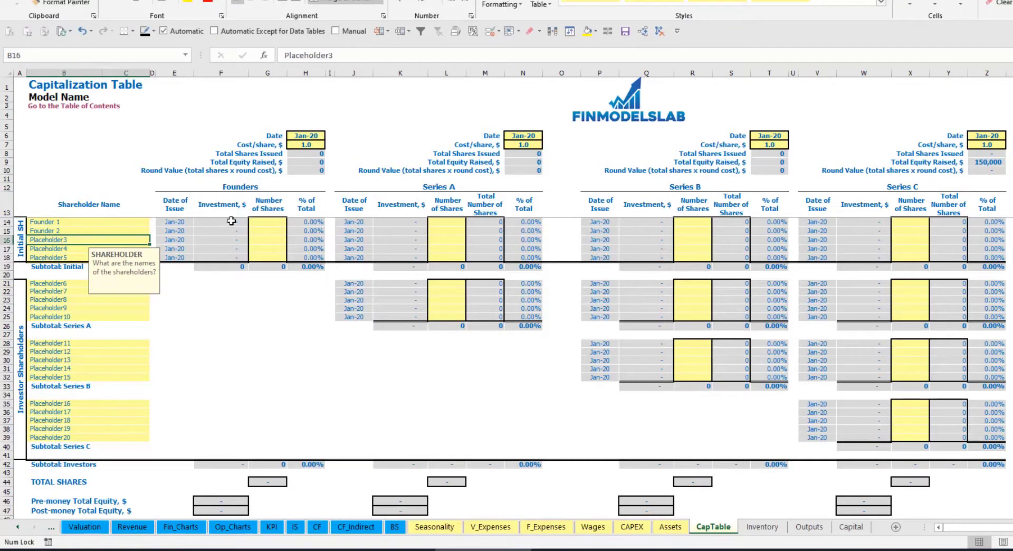
- Enter 10,000 shares for Founder 1 and 20,000 shares for Founder 2 in the Founders round
{"action": "left_click", "coordinate": [107, 222]}
{"action": "left_click", "coordinate": [271, 223]}
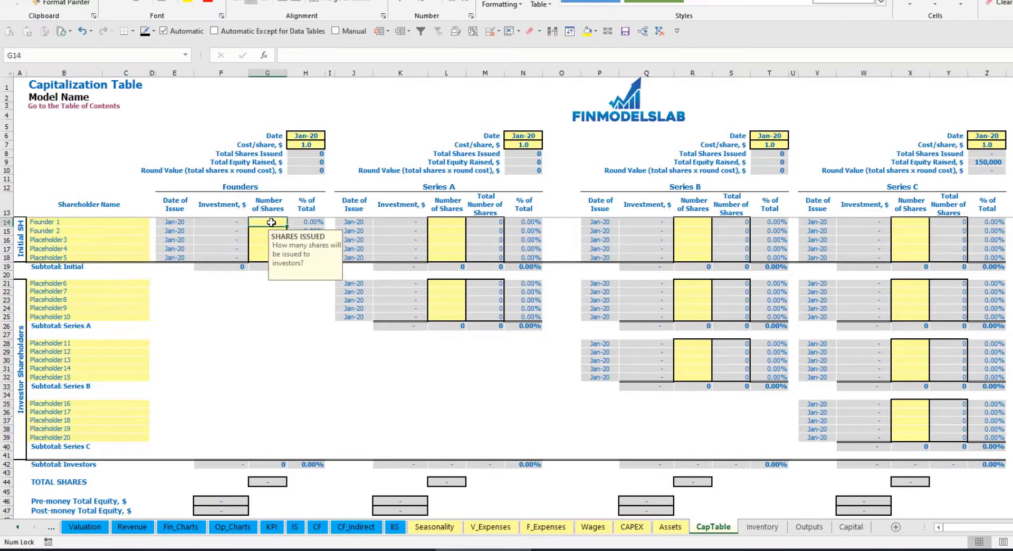
{"action": "type", "text": "10,0"}
{"action": "type", "text": "0"}
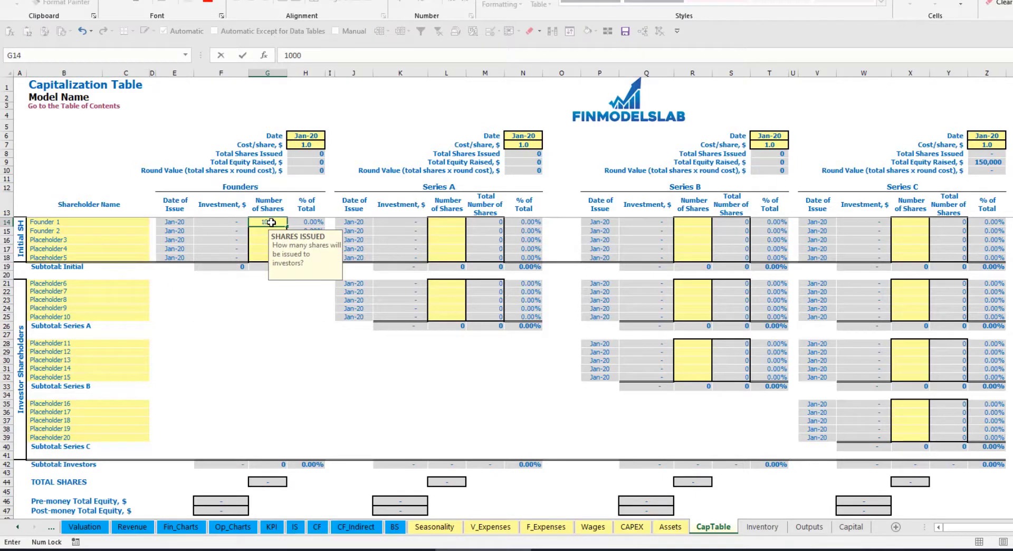
{"action": "type", "text": "0"}
{"action": "key", "text": "Return"}
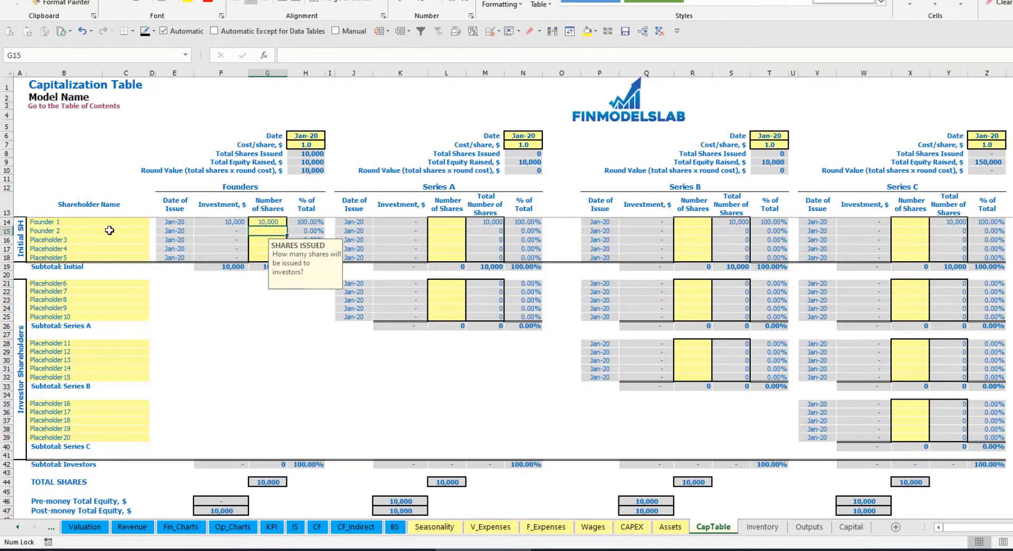
{"action": "type", "text": "20,0"}
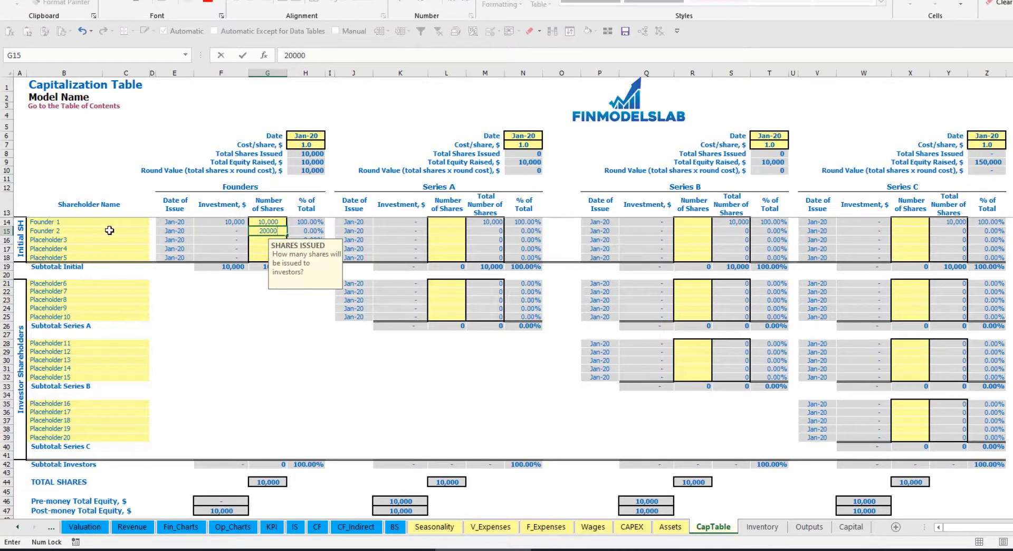
{"action": "type", "text": "00"}
{"action": "left_click", "coordinate": [302, 136]}
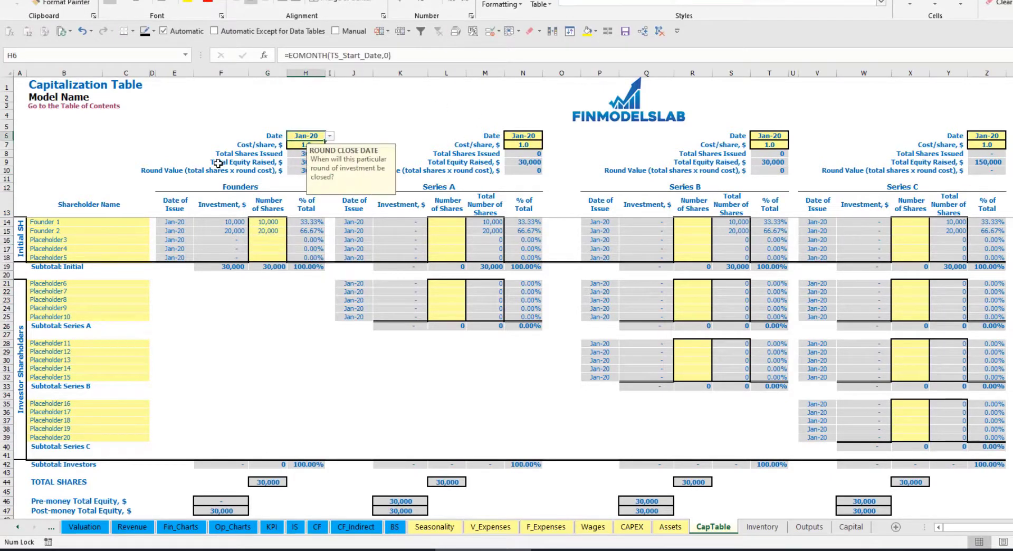
- Set the Founders round's cost per share to 2.0 and its date to Feb-20
{"action": "left_click", "coordinate": [296, 146]}
{"action": "type", "text": "2"}
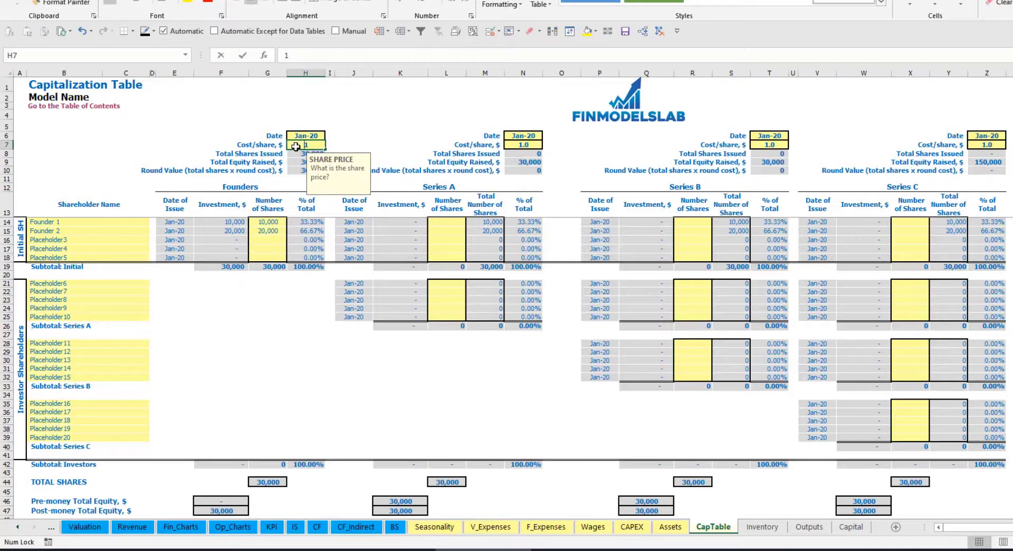
{"action": "key", "text": "Return"}
{"action": "left_click", "coordinate": [302, 136]}
{"action": "left_click", "coordinate": [329, 136]}
{"action": "left_click", "coordinate": [314, 153]}
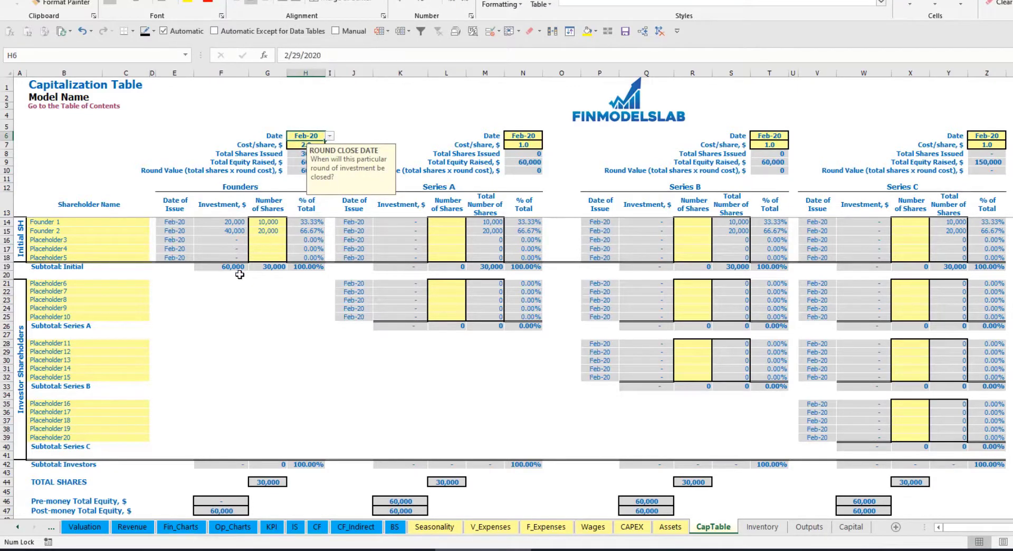
- Examine the founders' investments and initial subtotal, the post-money total equity row and Founder 1's ownership percentage
{"action": "left_click", "coordinate": [226, 222]}
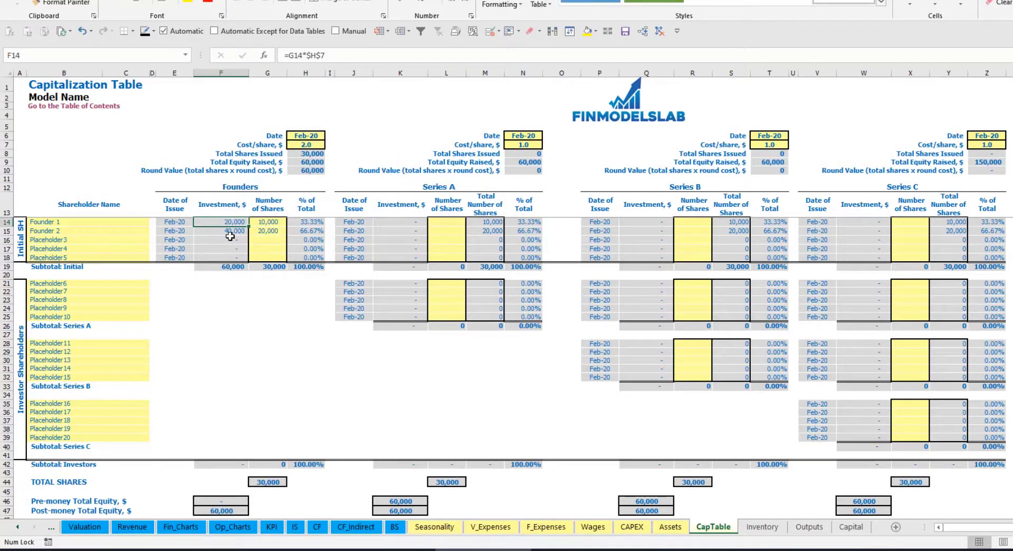
{"action": "left_click", "coordinate": [226, 232]}
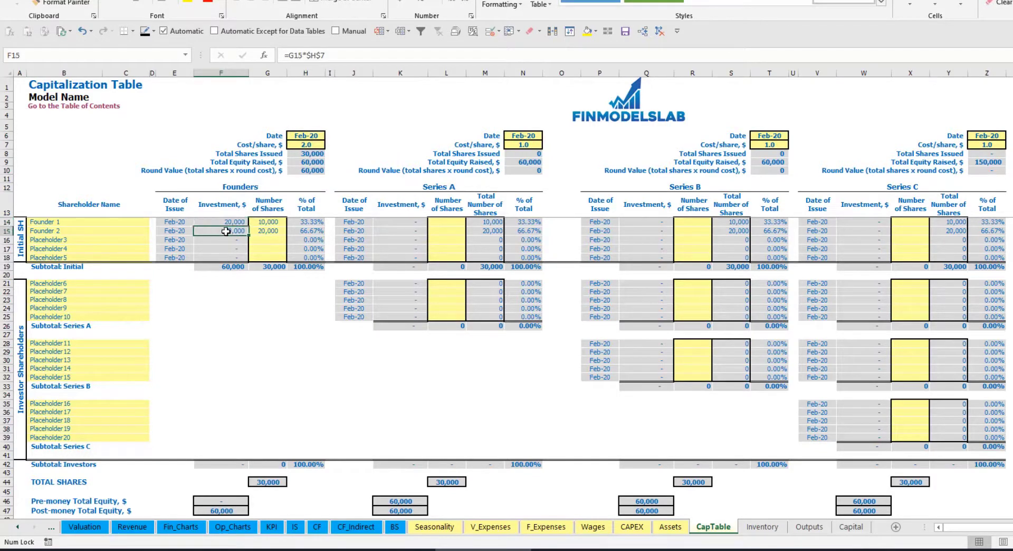
{"action": "left_click", "coordinate": [226, 267]}
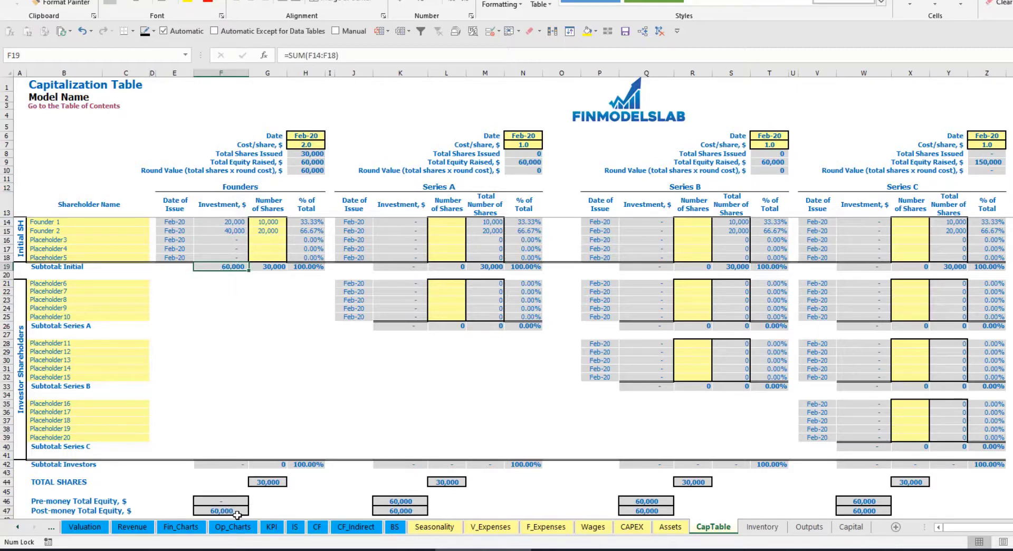
{"action": "left_click", "coordinate": [7, 511]}
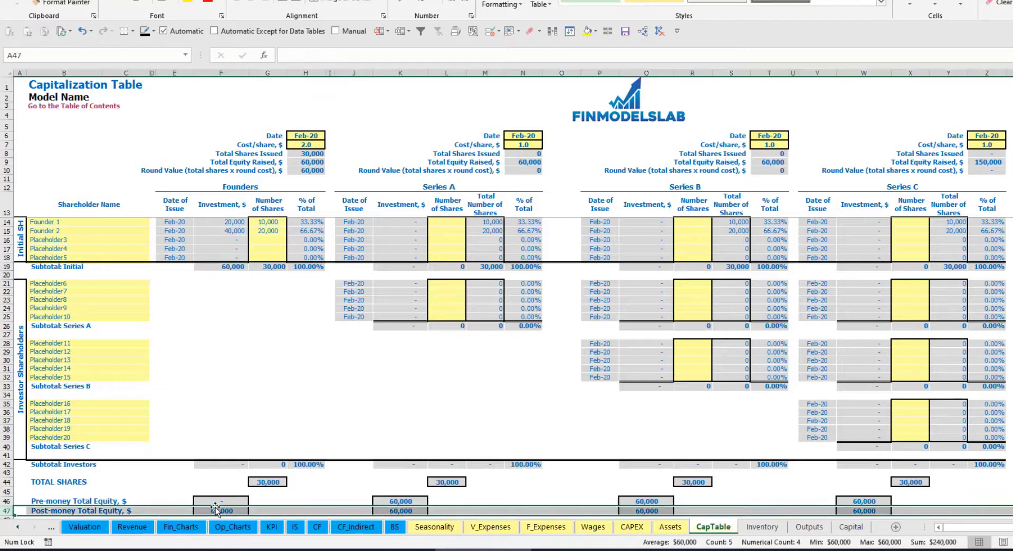
{"action": "left_click", "coordinate": [314, 224]}
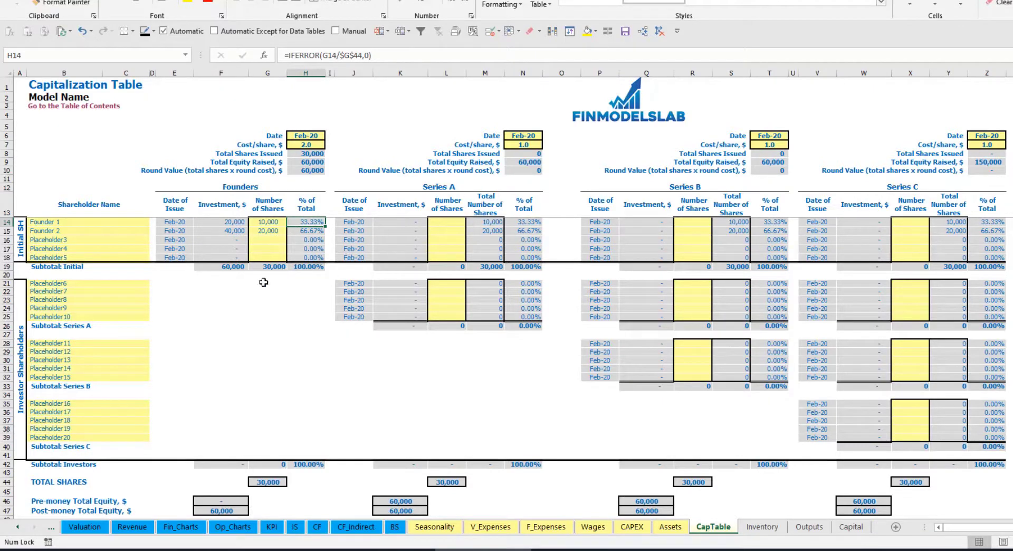
- Rename the first Series A investor shareholder placeholder in the capitalization table as Investor 1
{"action": "left_click", "coordinate": [119, 284]}
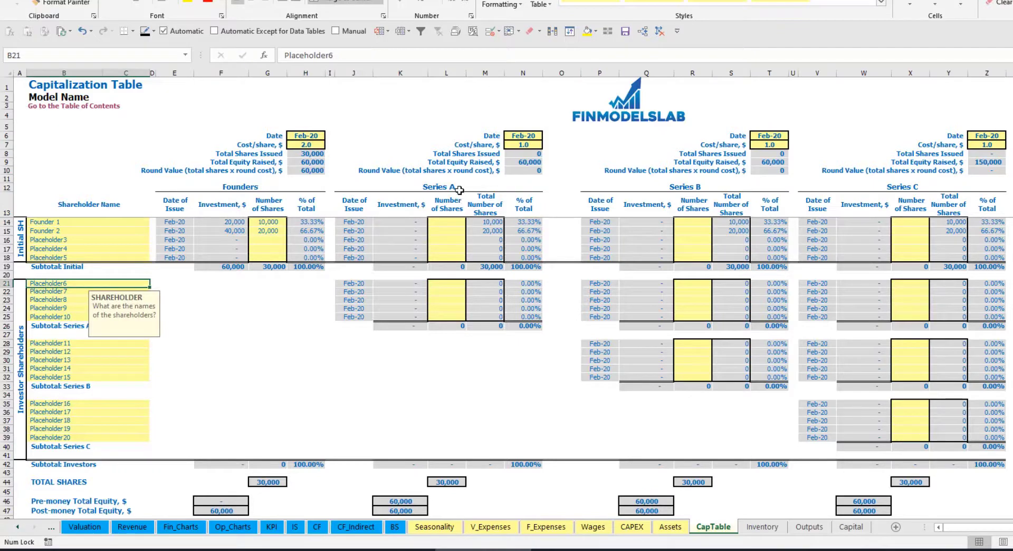
{"action": "left_click", "coordinate": [459, 190]}
{"action": "left_click", "coordinate": [72, 285]}
{"action": "type", "text": "Investor 1"}
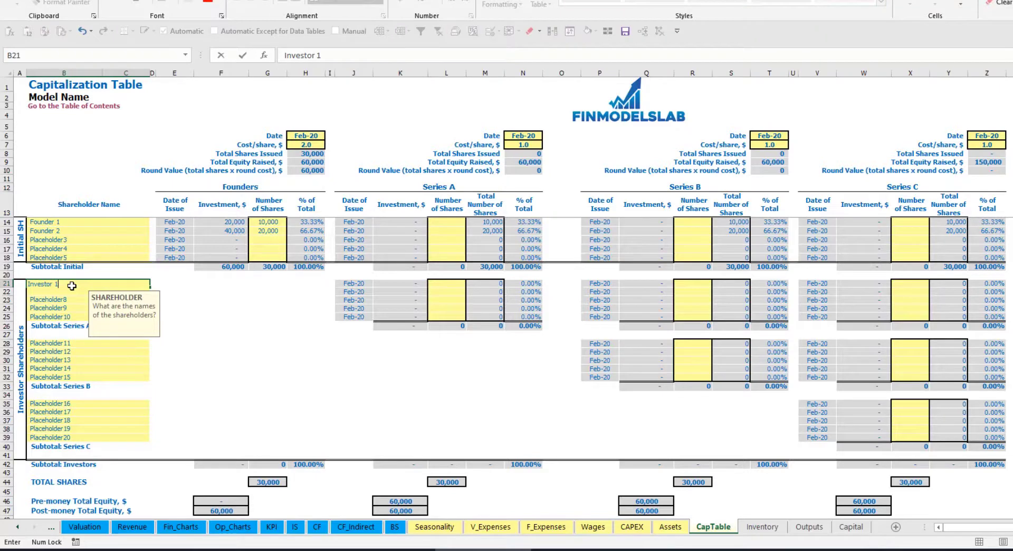
{"action": "key", "text": "Return"}
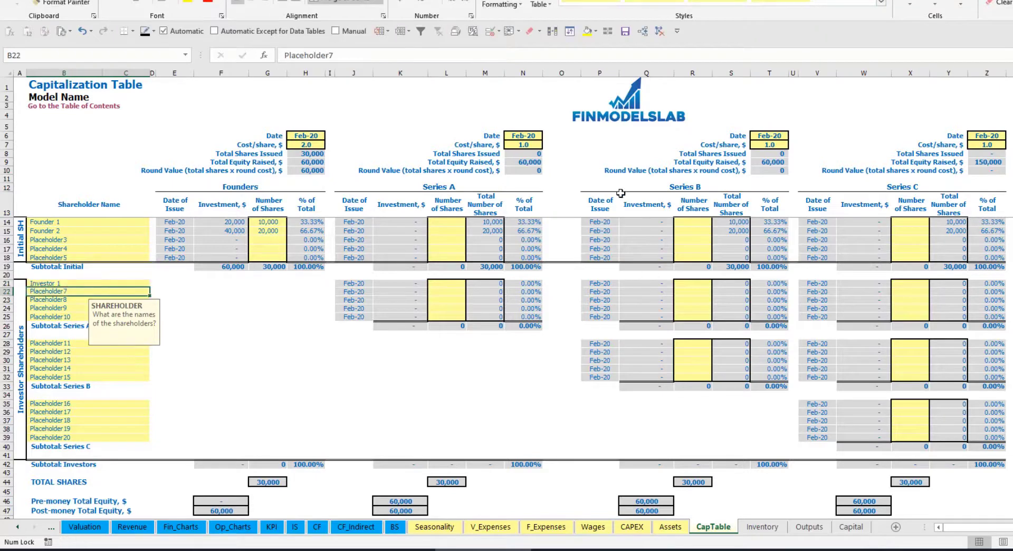
- Set the Series A round's date to May-20 and its cost per share to 5.0
{"action": "left_click", "coordinate": [537, 135]}
{"action": "left_click", "coordinate": [547, 137]}
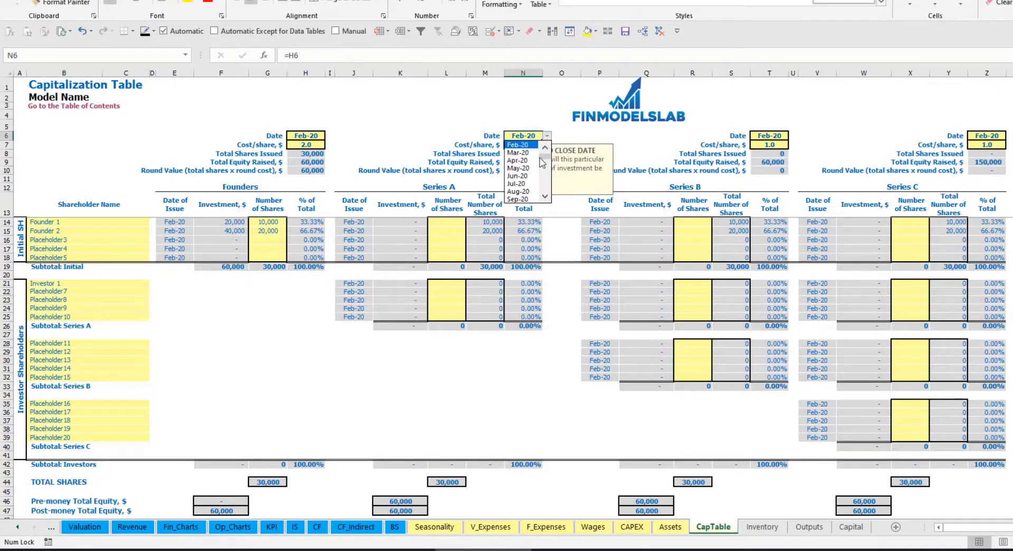
{"action": "left_click", "coordinate": [522, 171]}
{"action": "left_click", "coordinate": [519, 143]}
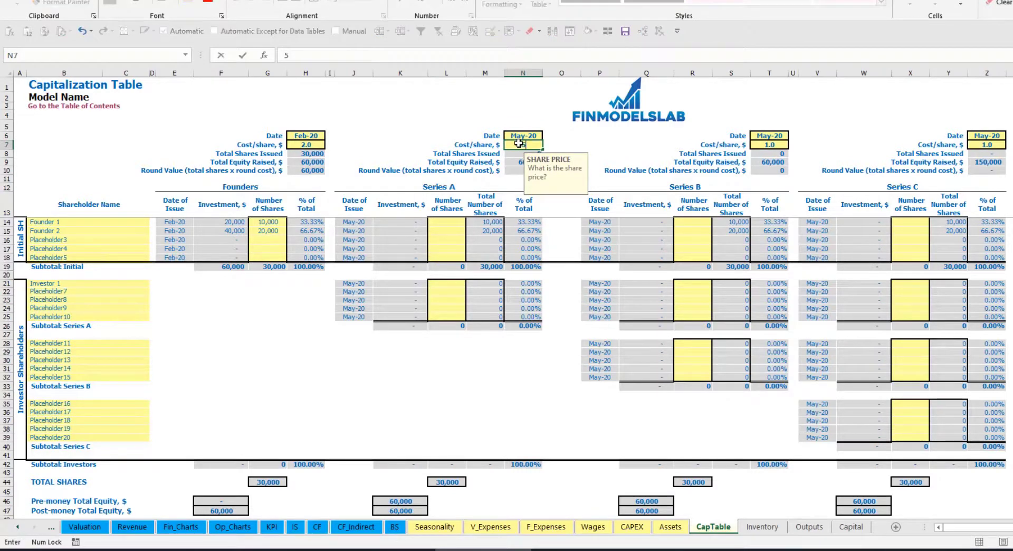
{"action": "key", "text": "Return"}
- Enter 1,000 shares for Investor 1 in the Series A round
{"action": "left_click", "coordinate": [447, 282]}
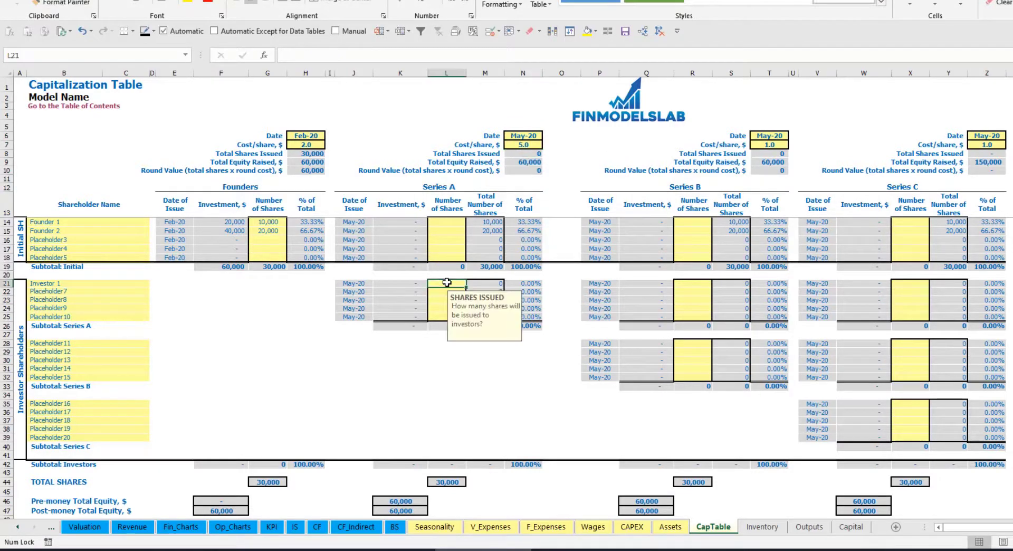
{"action": "type", "text": "1000"}
{"action": "key", "text": "Return"}
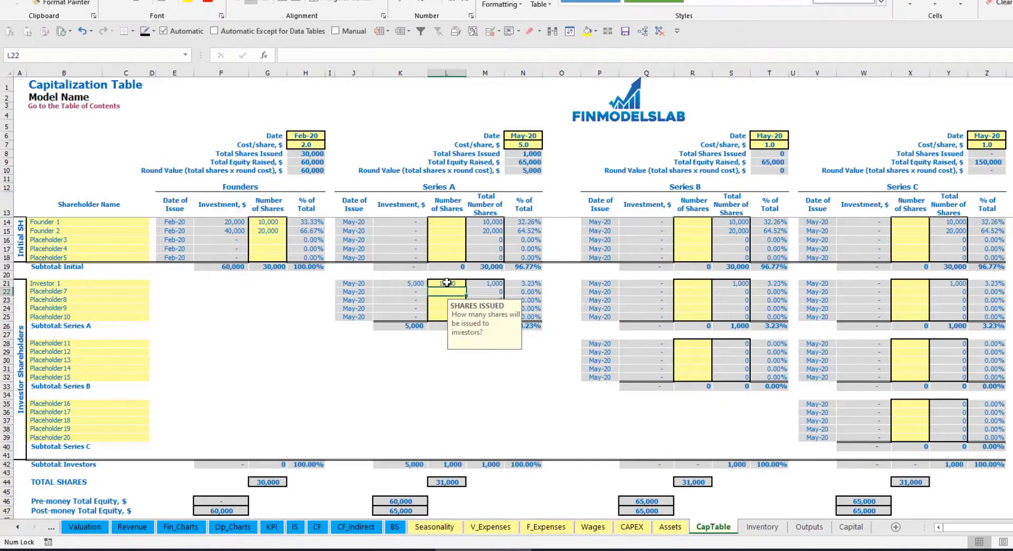
- Examine Investor 1's Series A investment amount and the round's pre-money and post-money total equity
{"action": "left_click", "coordinate": [414, 294]}
{"action": "left_click", "coordinate": [407, 285]}
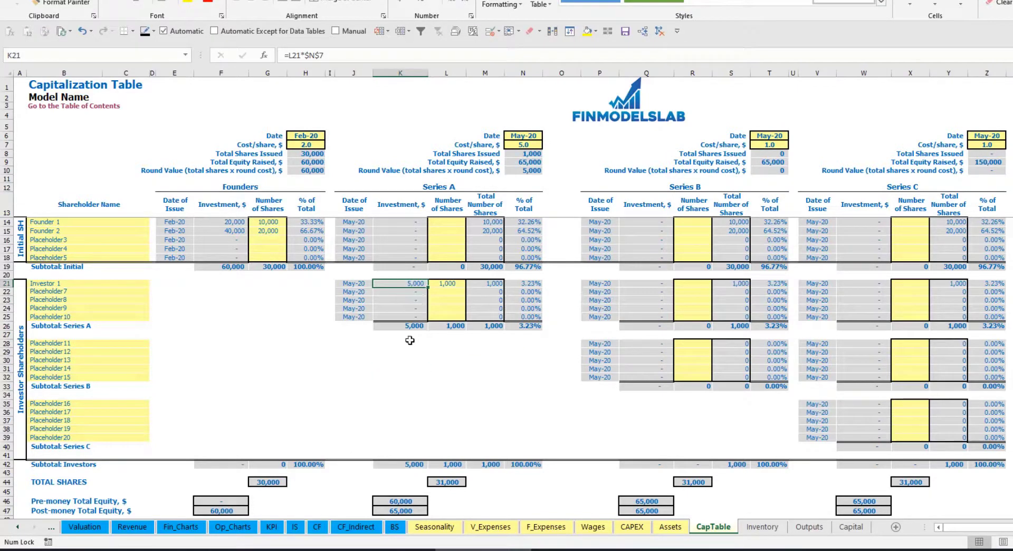
{"action": "left_click", "coordinate": [392, 499]}
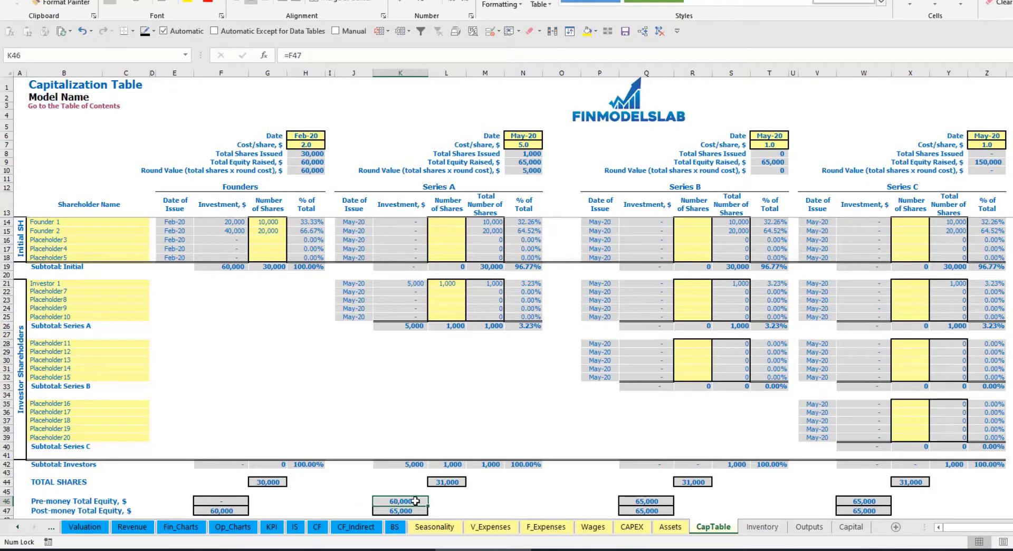
{"action": "key", "text": "Down"}
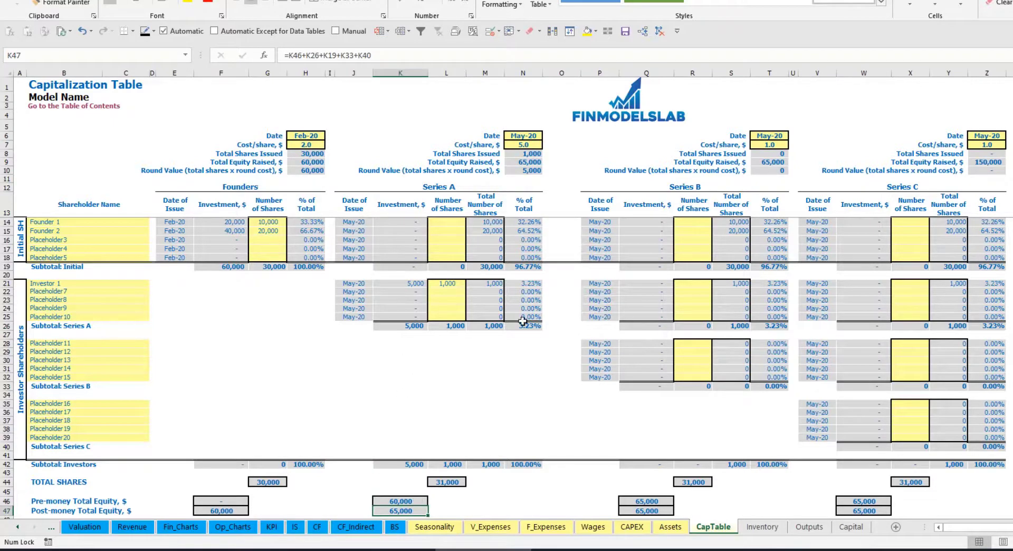
- Examine the Series A ownership percentages of Investor 1 and both founders, and the Series B shareholder name rows
{"action": "left_click", "coordinate": [513, 282]}
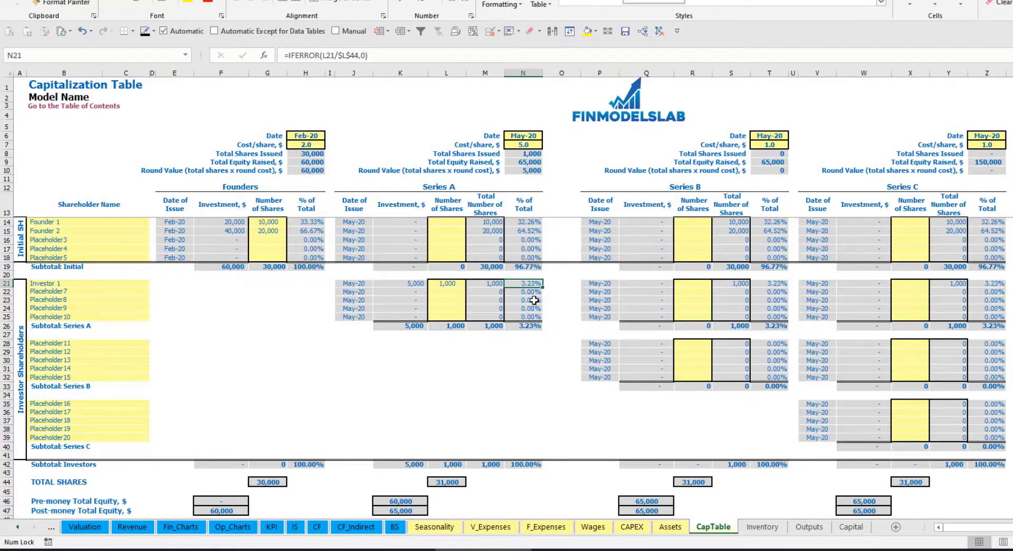
{"action": "left_click_drag", "start_coordinate": [111, 222], "coordinate": [111, 231]}
{"action": "left_click_drag", "start_coordinate": [525, 222], "coordinate": [525, 231]}
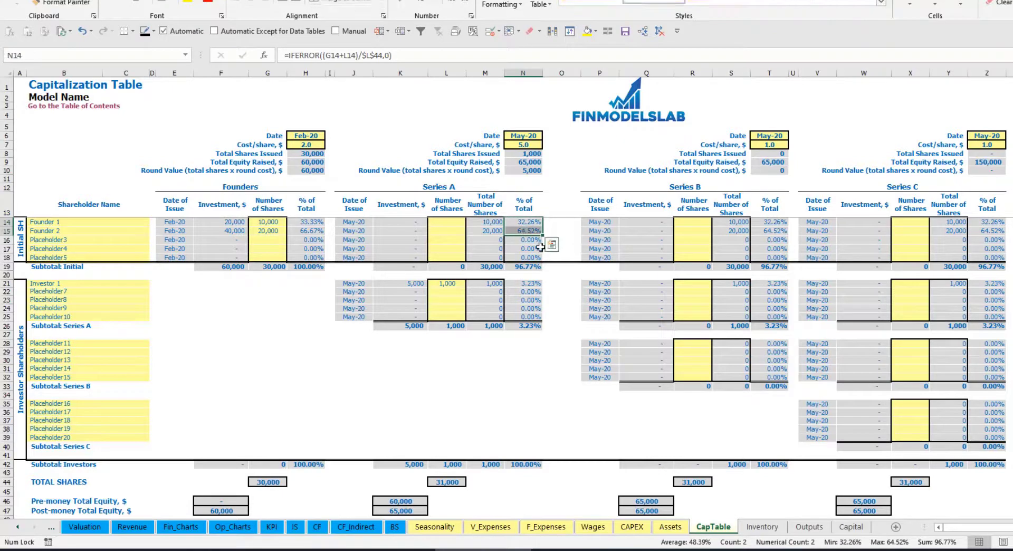
{"action": "key", "text": "Up"}
{"action": "key", "text": "Down"}
{"action": "key", "text": "Down"}
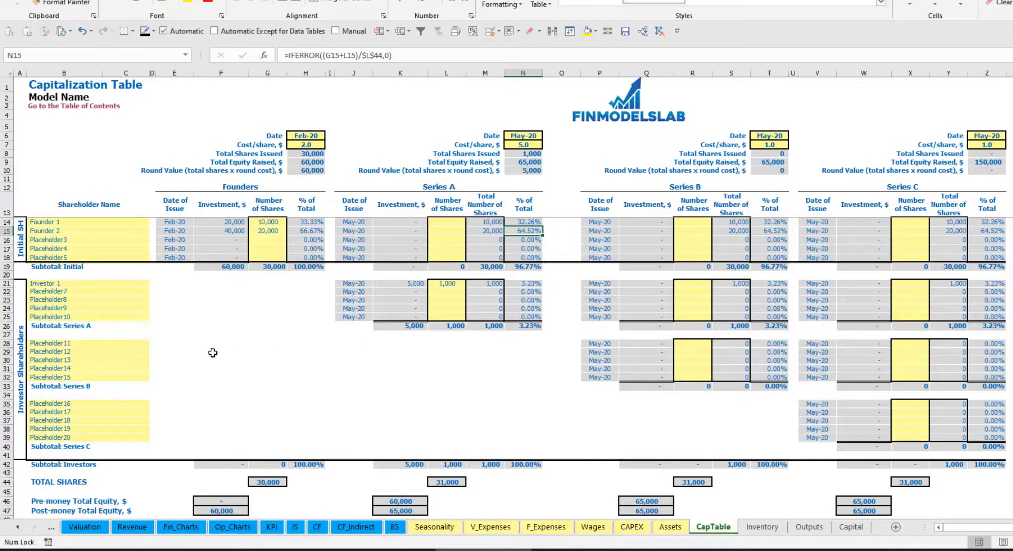
{"action": "left_click", "coordinate": [101, 351]}
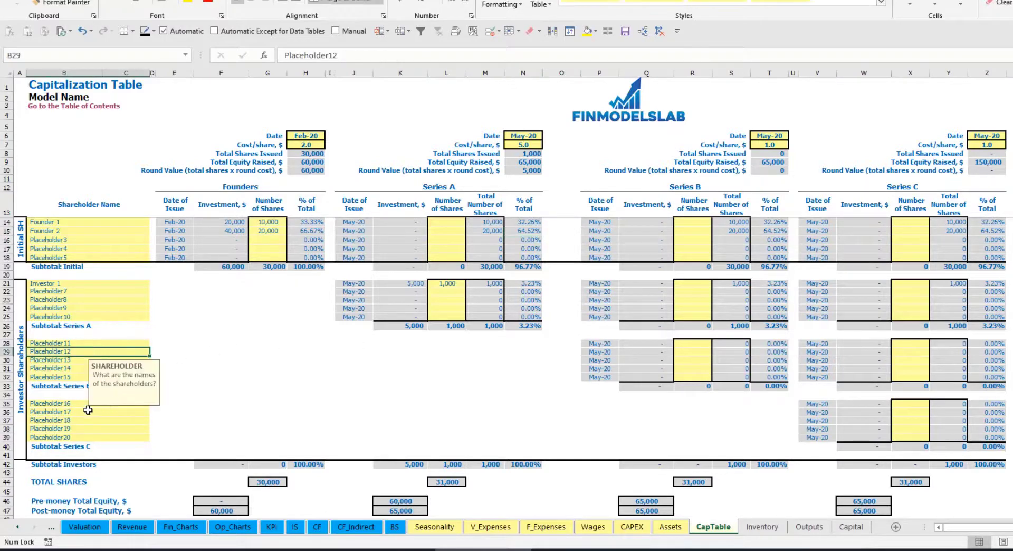